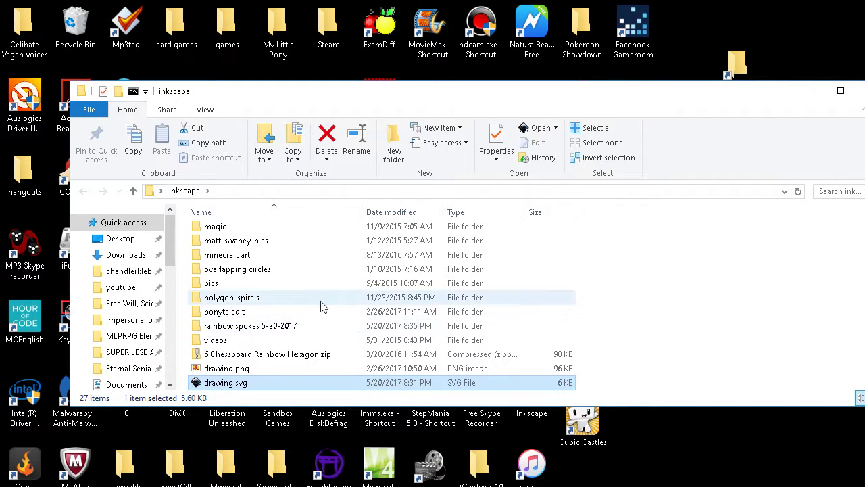
Browse the inkscape folder and open Chessboard Unicorn.png from the all folder inside Chessboard Unicorn.
scroll(290, 300, "up", 1)
scroll(291, 297, "up", 1)
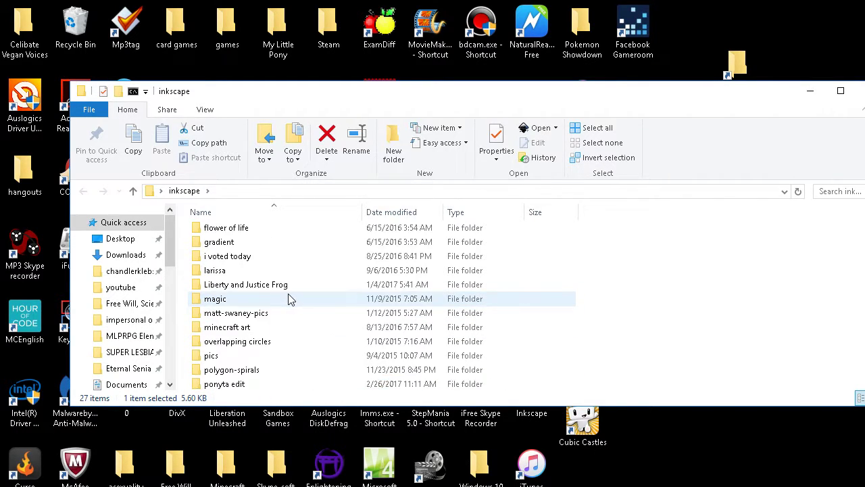
scroll(310, 325, "up", 2)
scroll(309, 326, "up", 1)
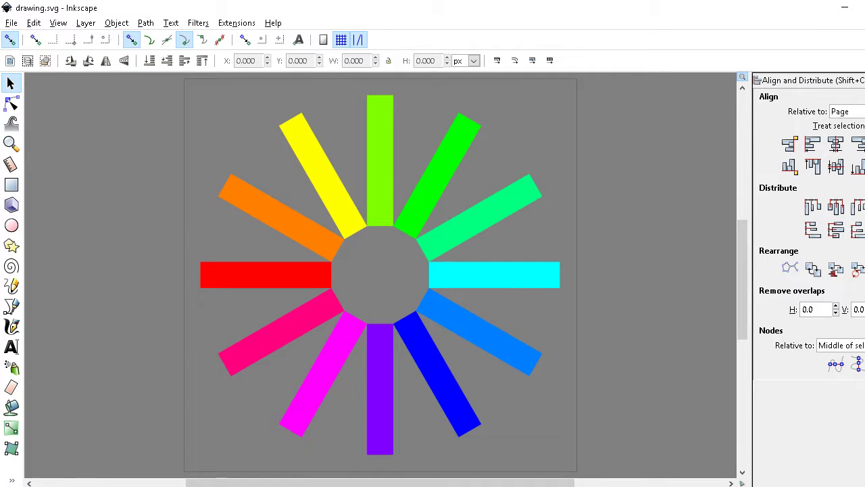
left_click(155, 483)
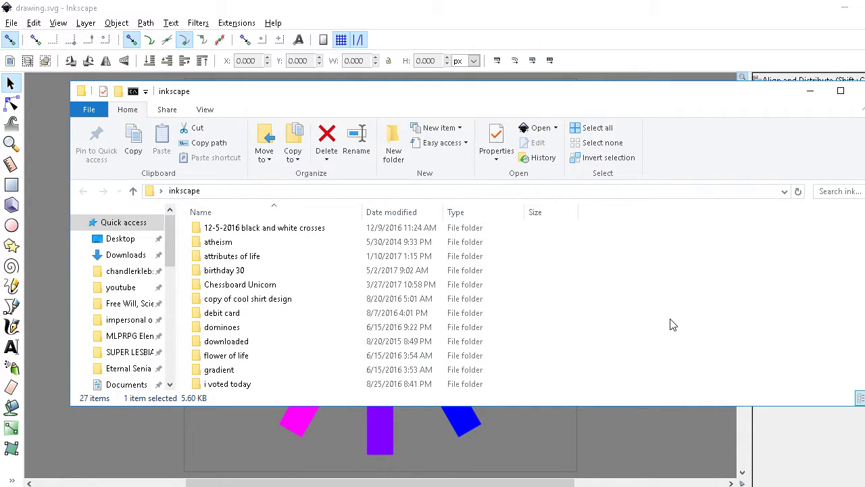
double_click(235, 289)
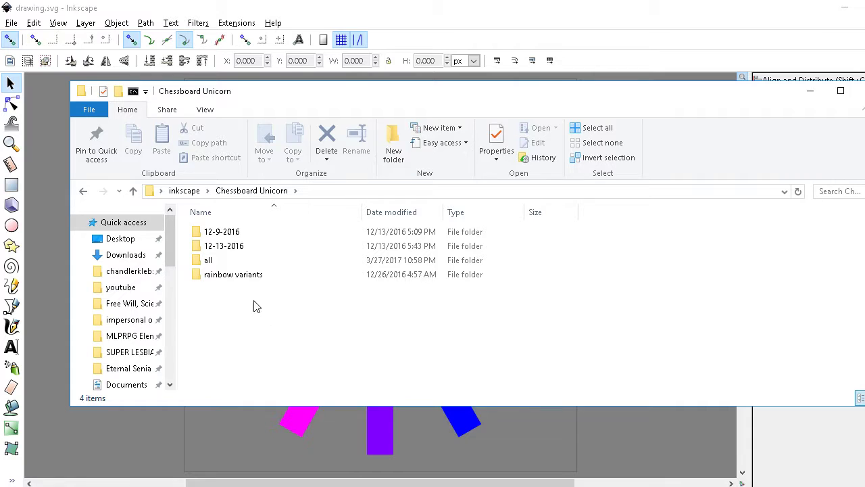
left_click(220, 265)
double_click(209, 261)
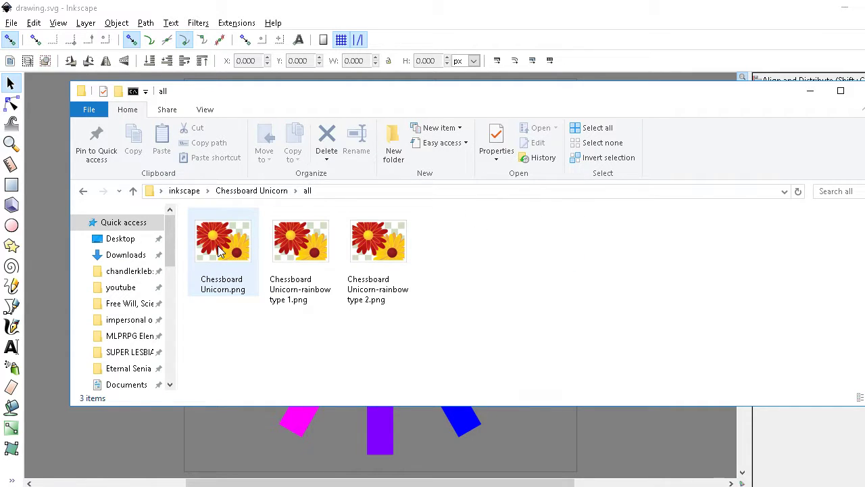
double_click(220, 250)
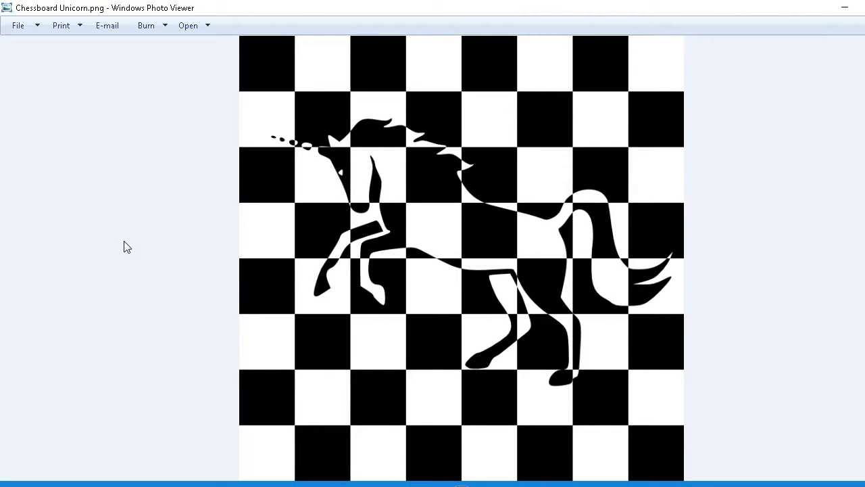
Look through the Chessboard Unicorn images and their two rainbow variants, and close the viewer and the folder window.
key("Right")
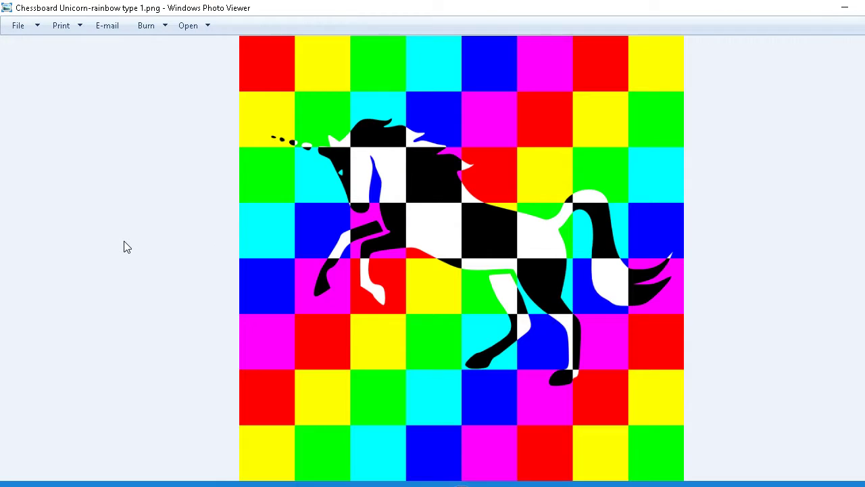
key("Right")
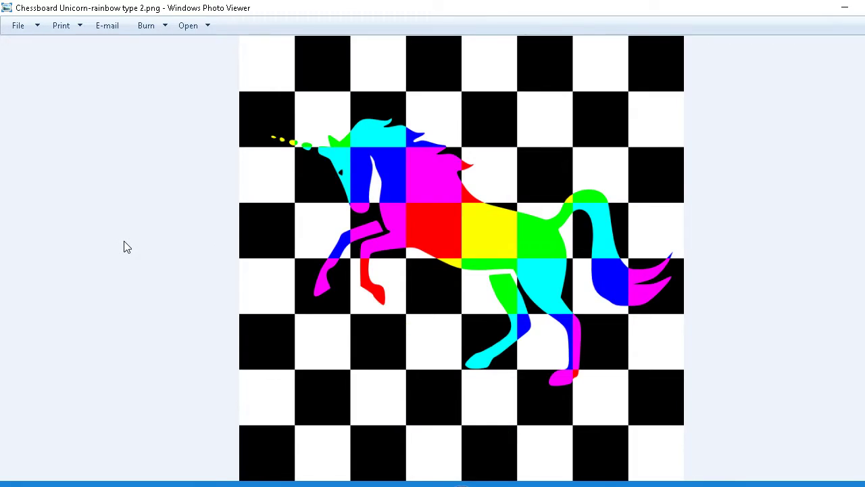
key("Left")
key("Left")
key("Left")
key("Right")
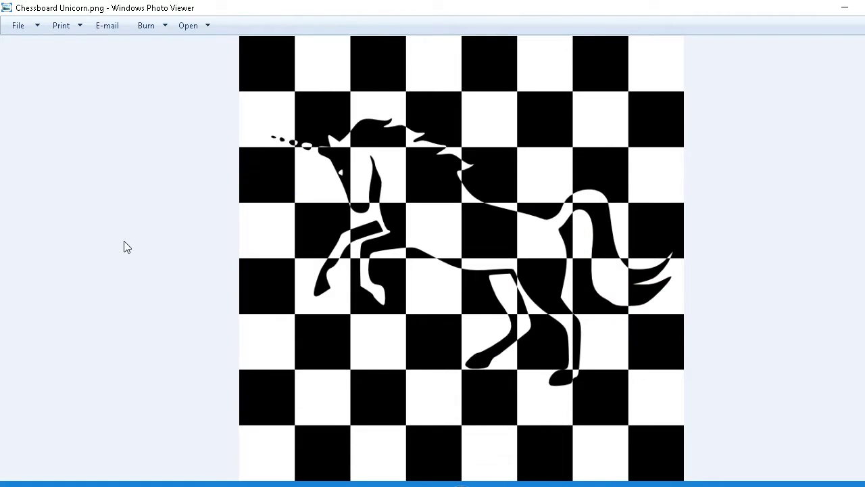
key("Right")
key("Right")
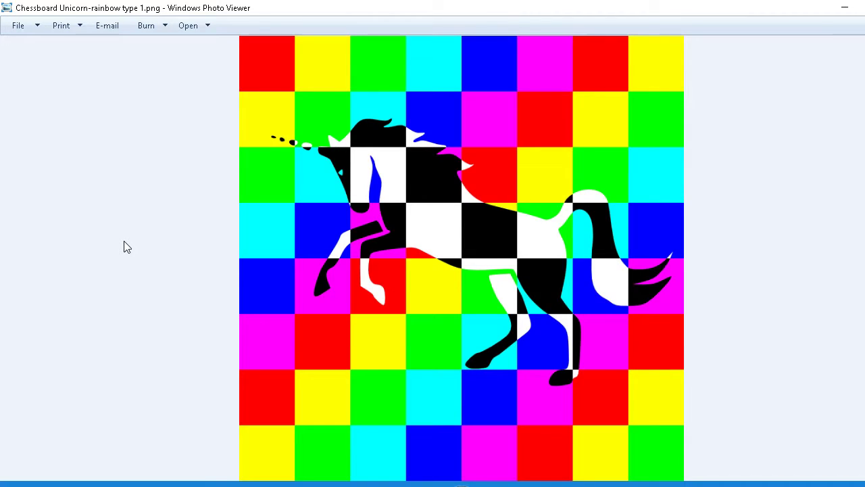
key("Right")
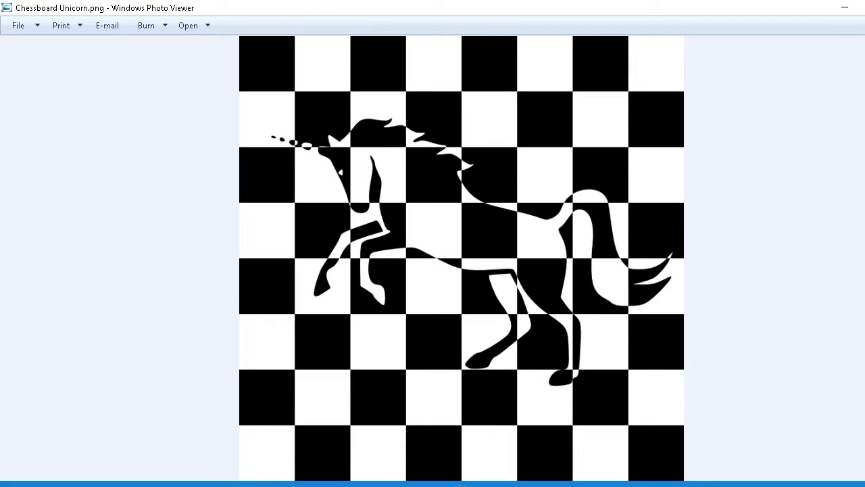
key("alt+F4")
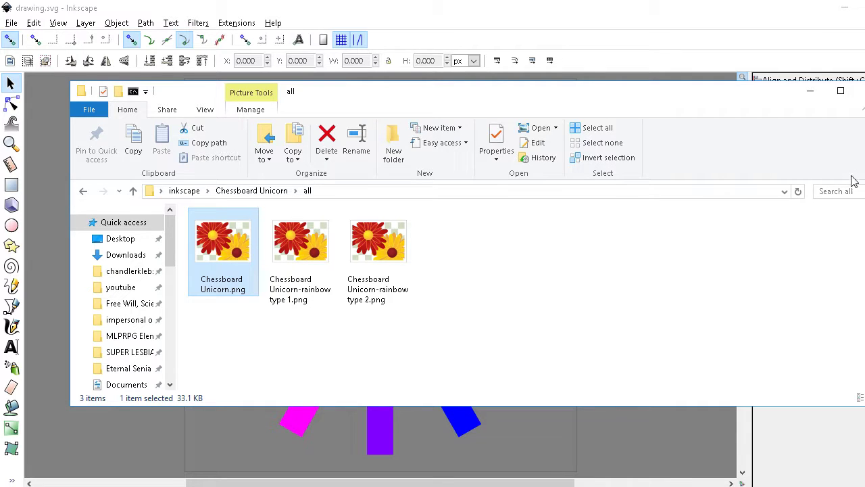
left_click(860, 90)
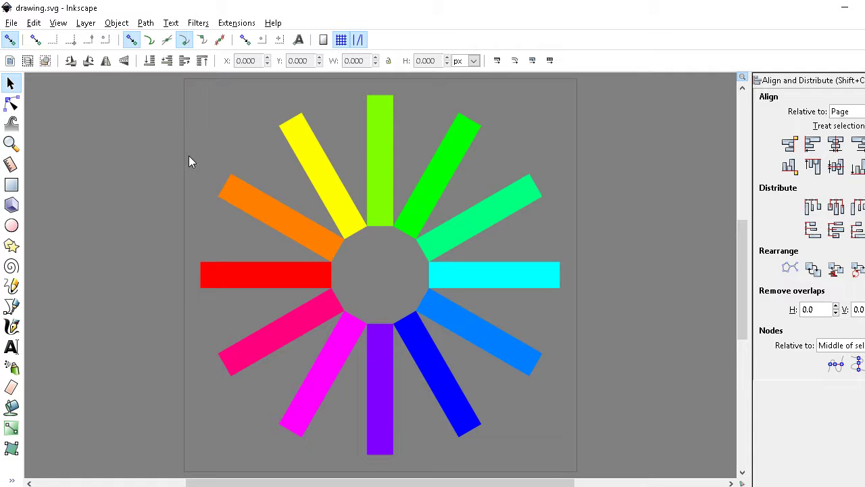
Delete all the rainbow spokes from drawing.svg and save the emptied drawing.
key("ctrl+a")
key("Delete")
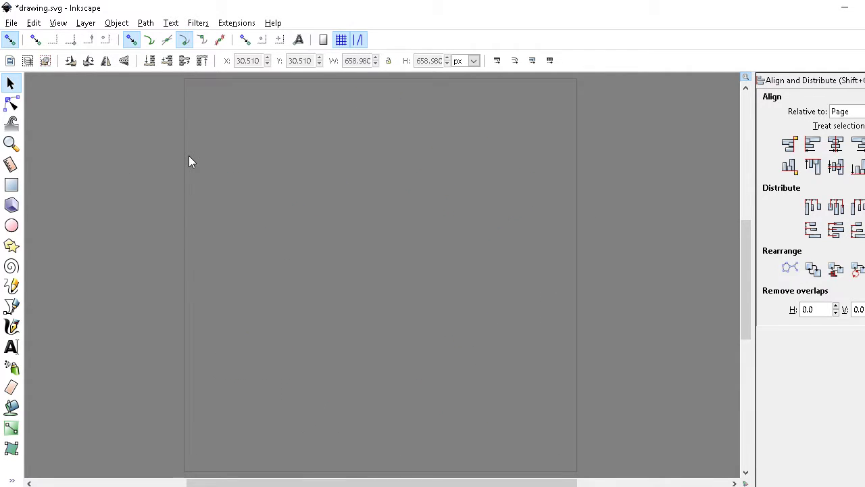
key("ctrl+s")
Close the Align and Distribute dialog and fit the page in the window.
key("5")
left_click(864, 80)
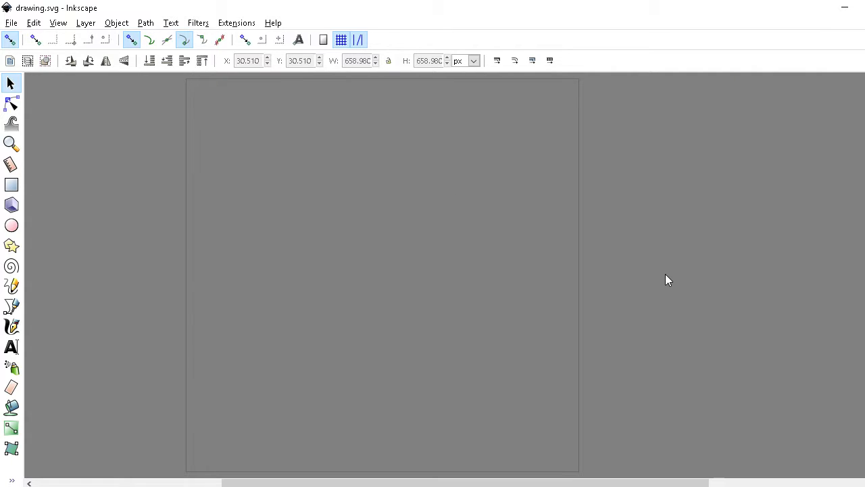
key("5")
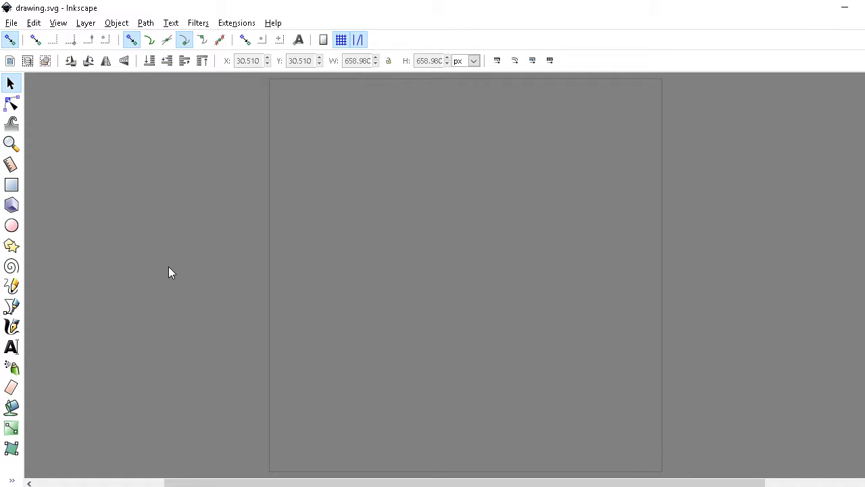
Draw a three-cornered polygon near the page center and vary its rounding up and down, ending at -0.720.
left_click(12, 247)
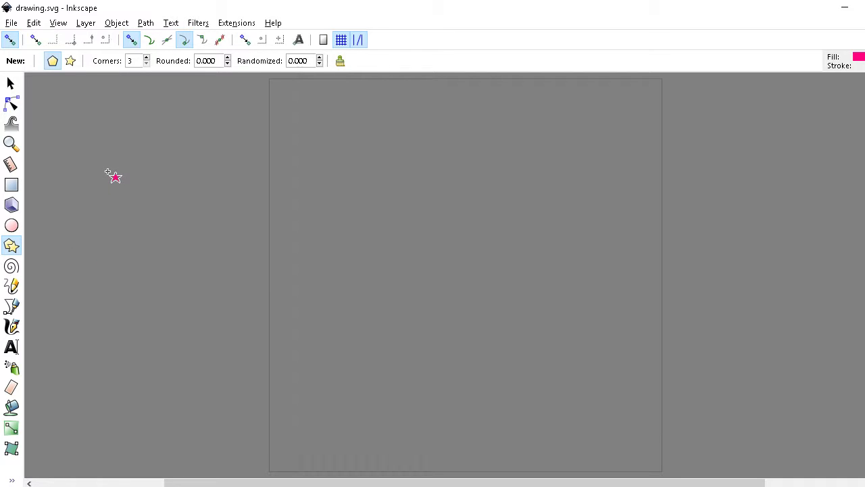
left_click_drag(451, 274, 451, 193)
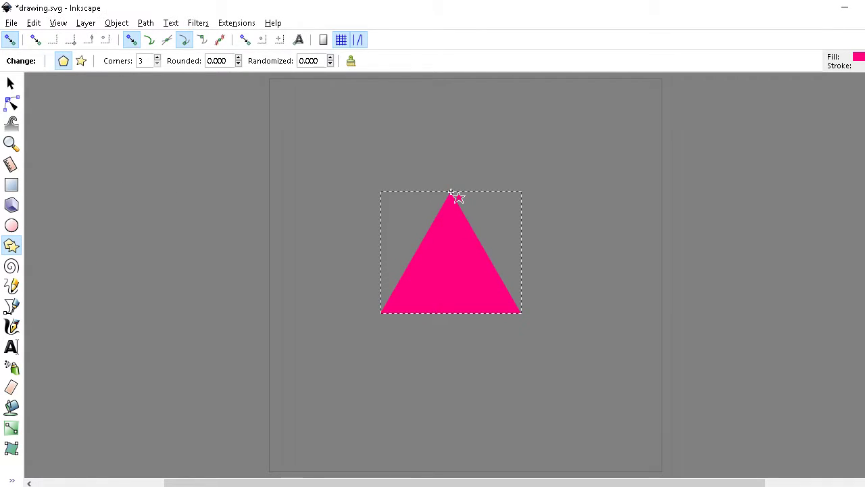
left_click(238, 58)
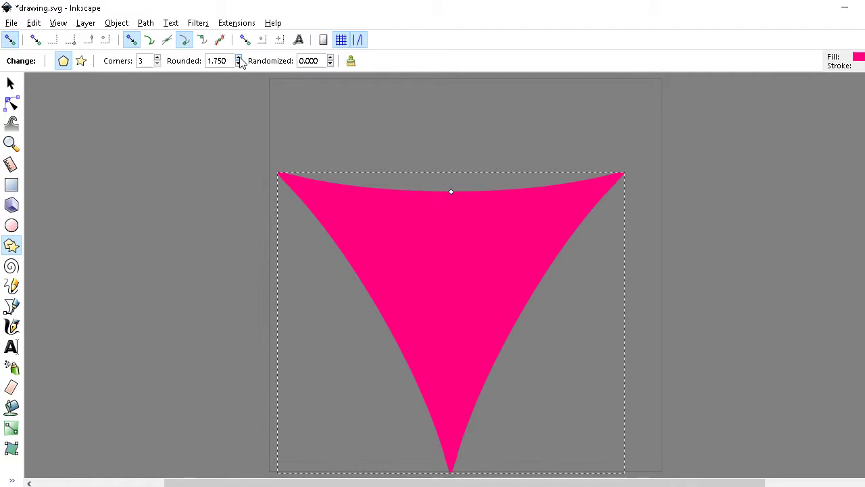
left_click(238, 64)
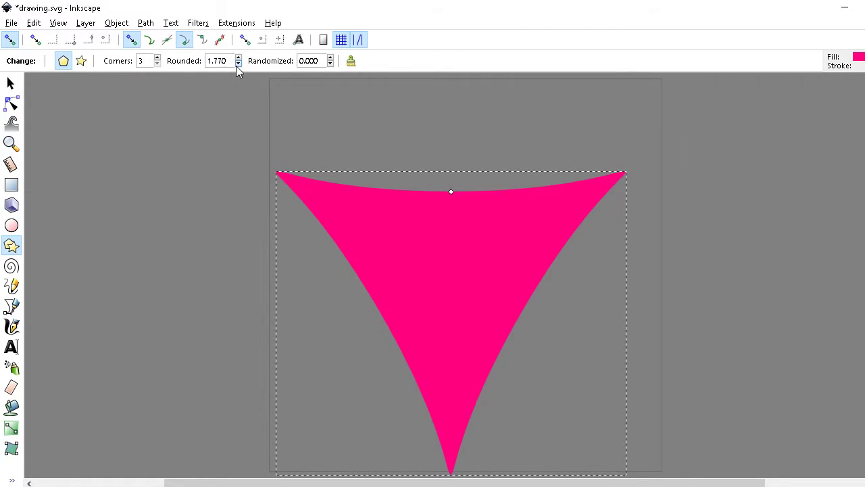
left_click_drag(236, 65, 238, 67)
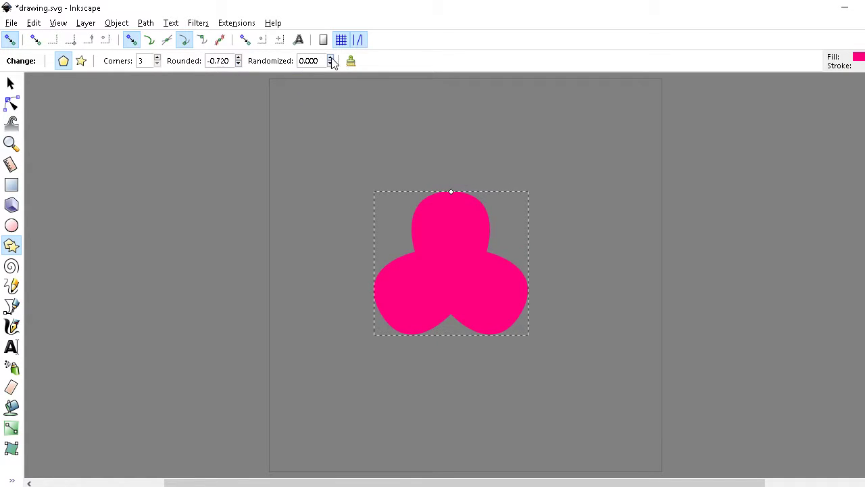
Vary the triangle's randomization up and down, ending at -3.426.
left_click(331, 58)
left_click_drag(330, 58, 330, 64)
left_click(330, 64)
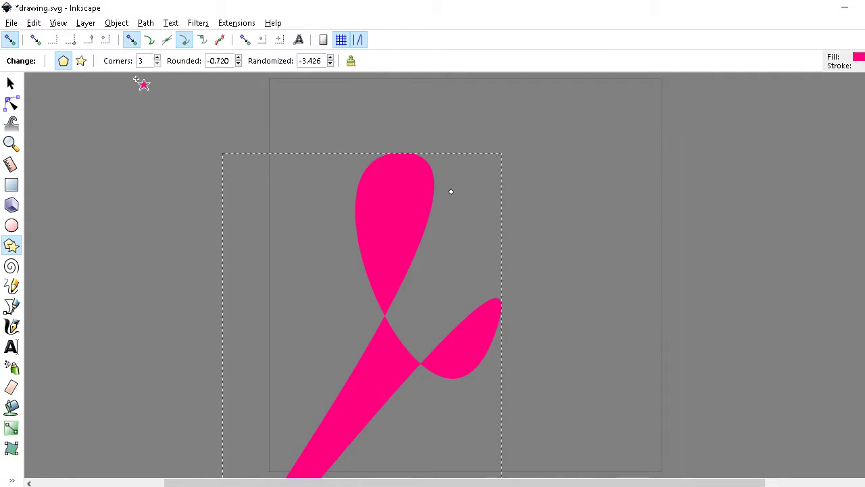
Reset the polygon's rounding and randomization to 0 and delete the triangle.
left_click(81, 63)
left_click(63, 62)
left_click_drag(233, 62, 191, 62)
type("0")
key("Return")
left_click_drag(322, 61, 277, 62)
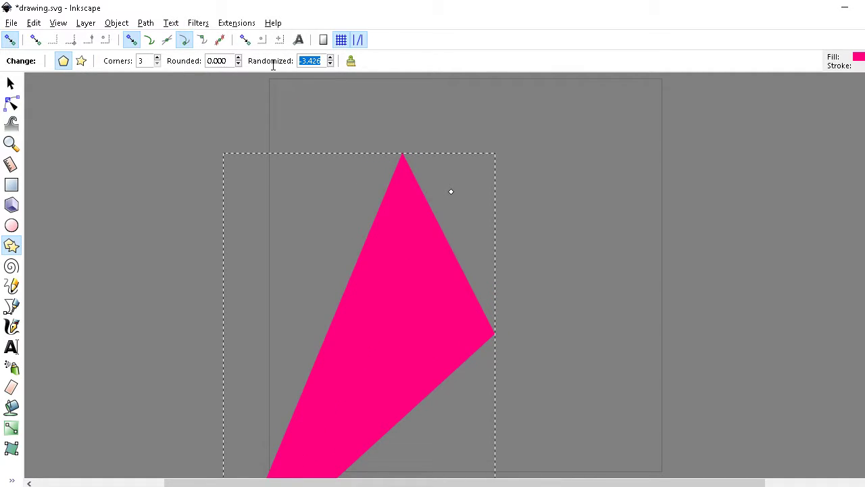
type("0")
key("Return")
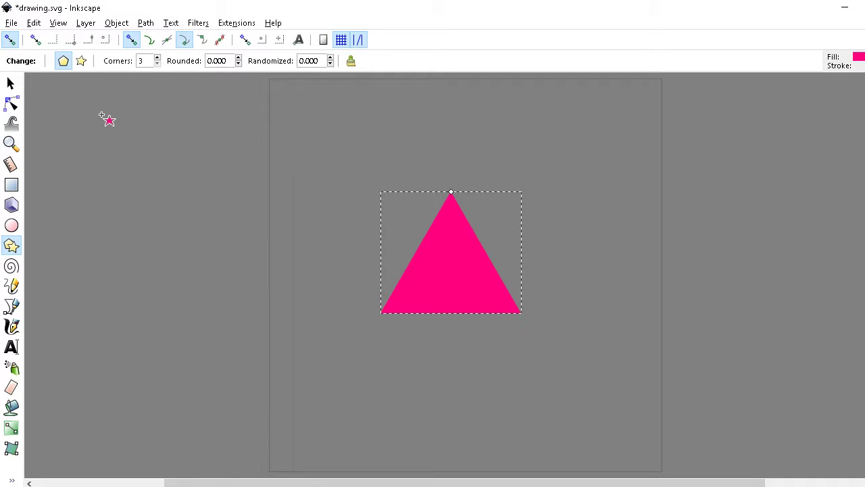
key("Delete")
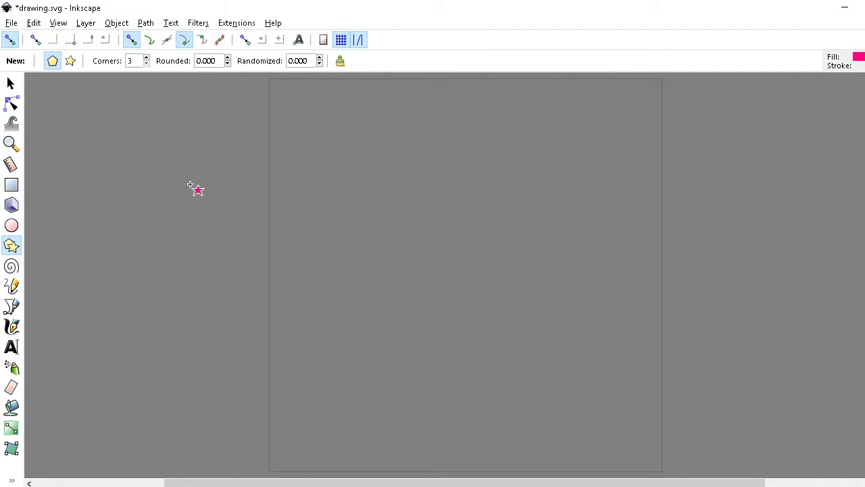
left_click(147, 58)
left_click(146, 63)
left_click(147, 63)
type("5")
left_click_drag(323, 256, 363, 193)
key("ctrl+z")
Draw a downward-pointing triangle about 151 by 131 px, placed in the upper middle of the page, and fill it red.
mouse_move(455, 307)
left_mouse_down()
mouse_move(457, 264)
mouse_move(467, 350)
mouse_move(450, 353)
left_mouse_up()
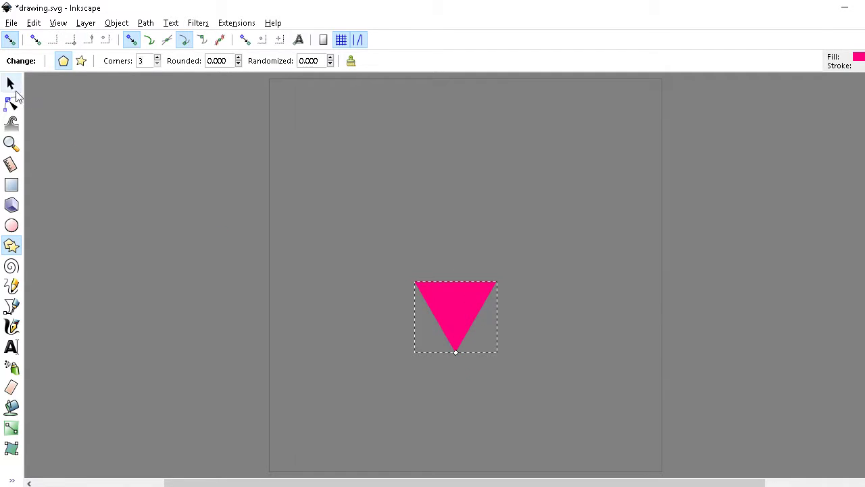
left_click(11, 83)
left_click_drag(455, 308, 475, 224)
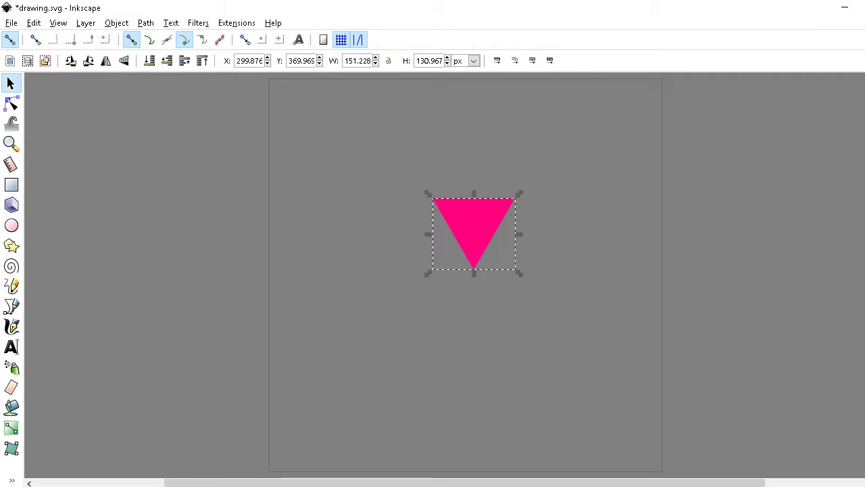
left_click(244, 486)
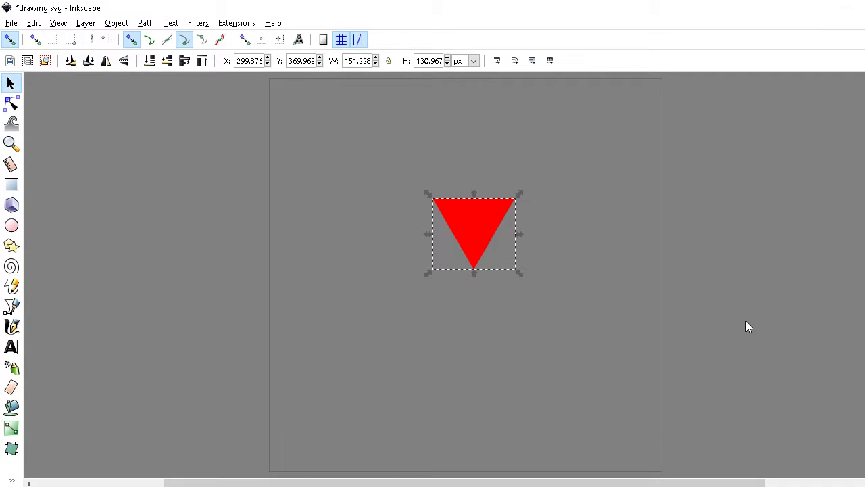
Try rotating a duplicate of the red triangle beside the original, and delete the duplicate.
key("ctrl+d")
left_click_drag(468, 216, 628, 266)
key("bracketright")
key("bracketright")
key("bracketright")
key("bracketleft")
key("Delete")
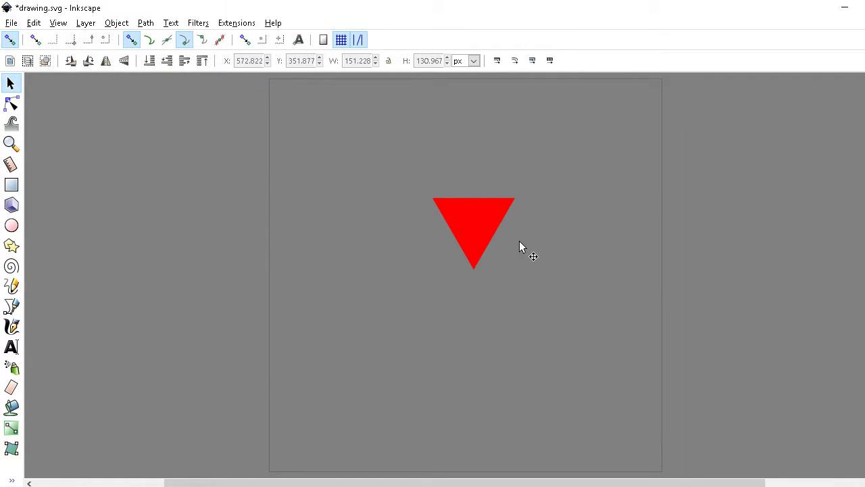
left_click(477, 236)
key("ctrl+d")
left_click_drag(477, 236, 676, 229)
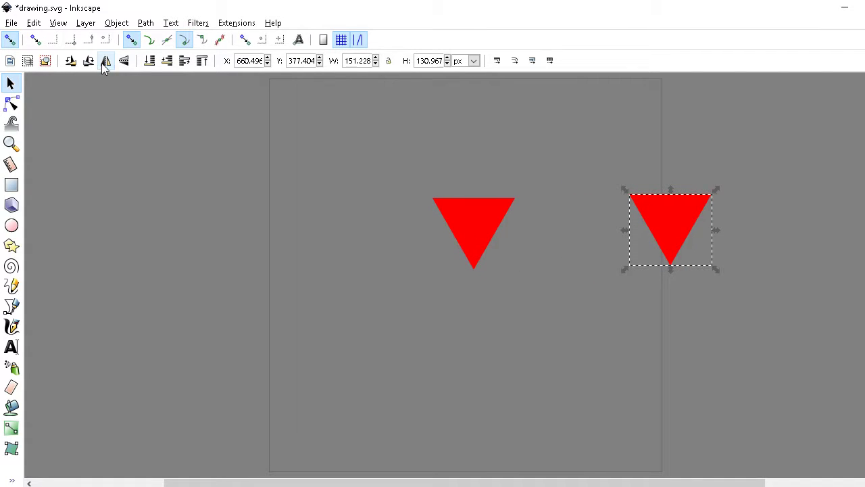
key("Delete")
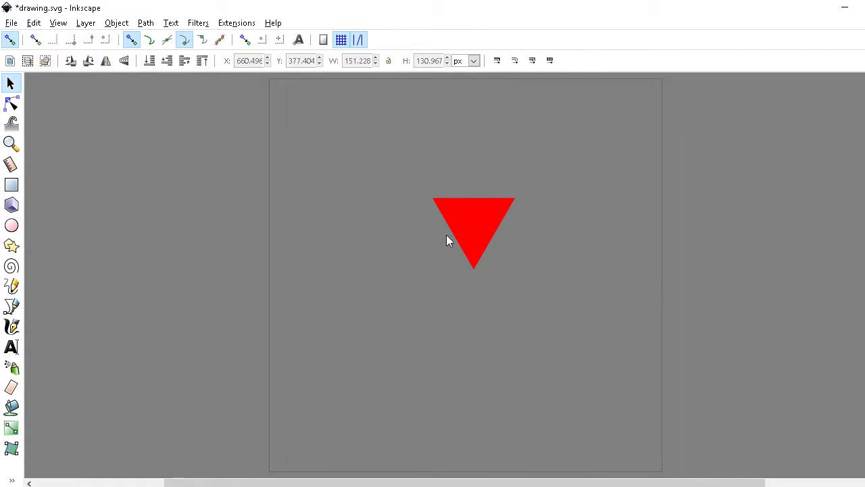
Place a vertically flipped duplicate of the red triangle over the original to form a six-pointed star.
left_click(471, 231)
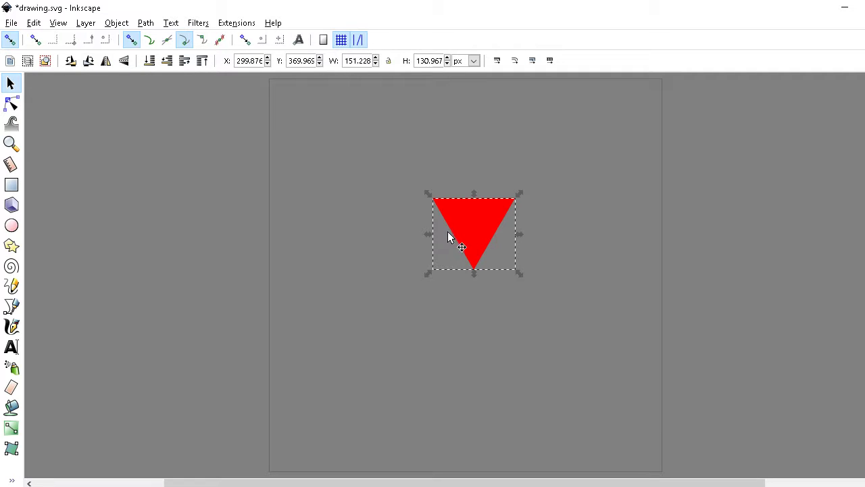
key("ctrl+d")
left_click_drag(464, 232, 580, 244)
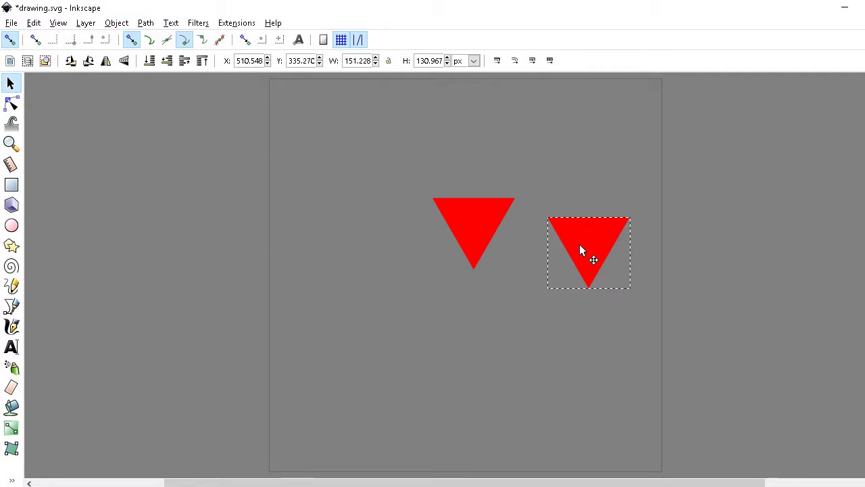
left_click(123, 61)
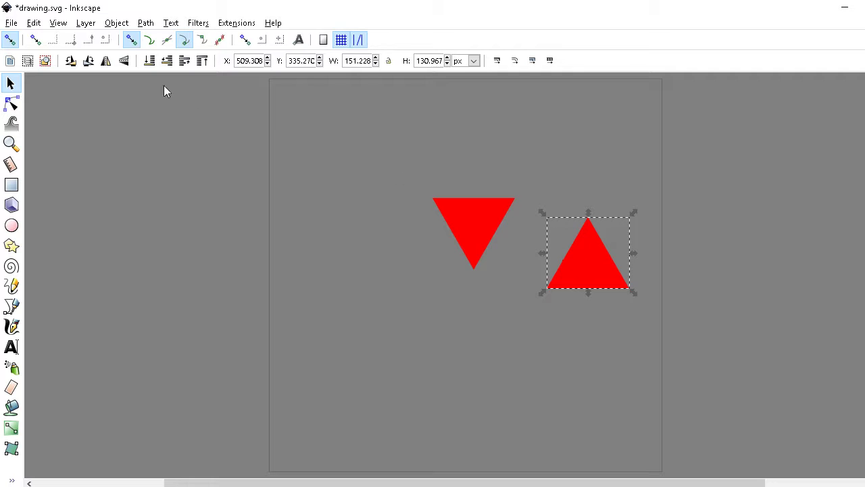
left_click_drag(597, 258, 476, 229)
left_click(475, 230)
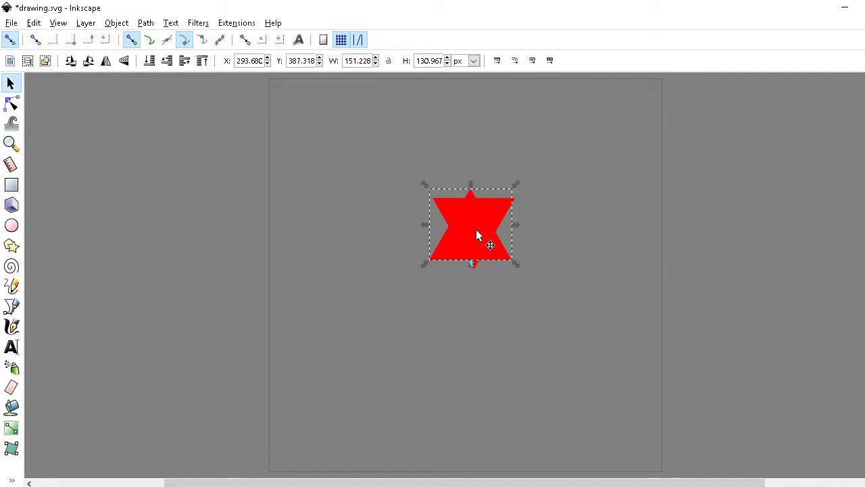
Snap the flipped triangle against the right side of the downward-pointing red triangle and fill it green.
key("Delete")
left_click(484, 234)
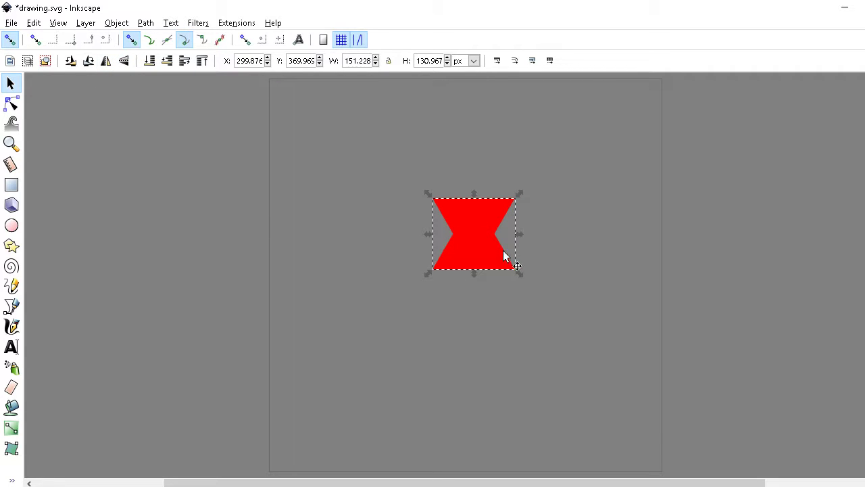
left_click_drag(471, 255, 520, 257)
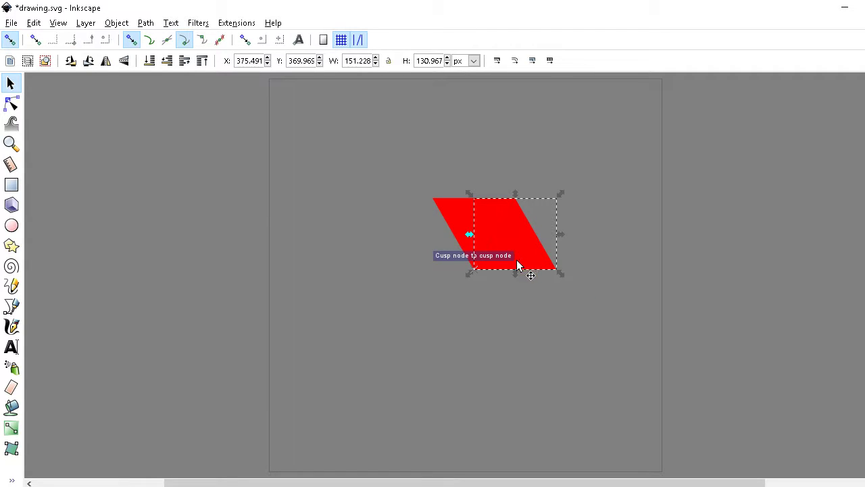
left_click(483, 486)
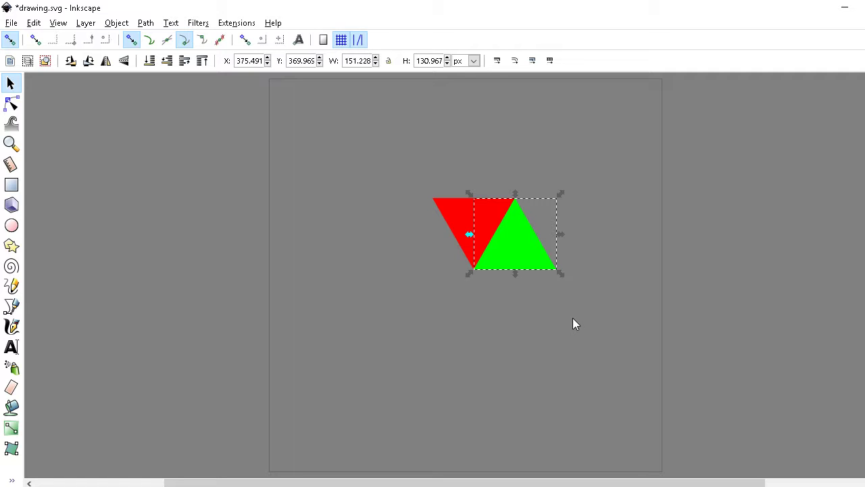
Place a duplicate of the green triangle against the red triangle's left side, fill it blue, and save the drawing.
left_click_drag(518, 257, 446, 254)
key("ctrl+d")
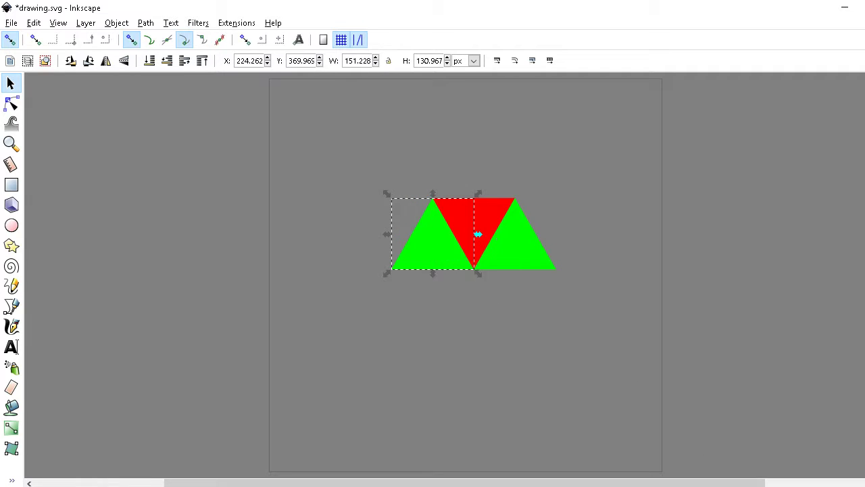
left_click(301, 486)
left_click(669, 357)
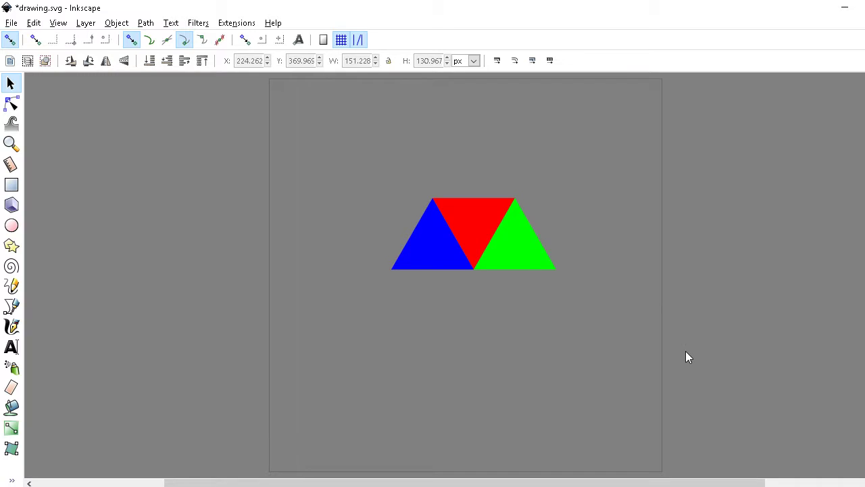
key("ctrl+s")
Duplicate the row of three triangles, place the copy below the original, and flip it vertically.
left_click(523, 265)
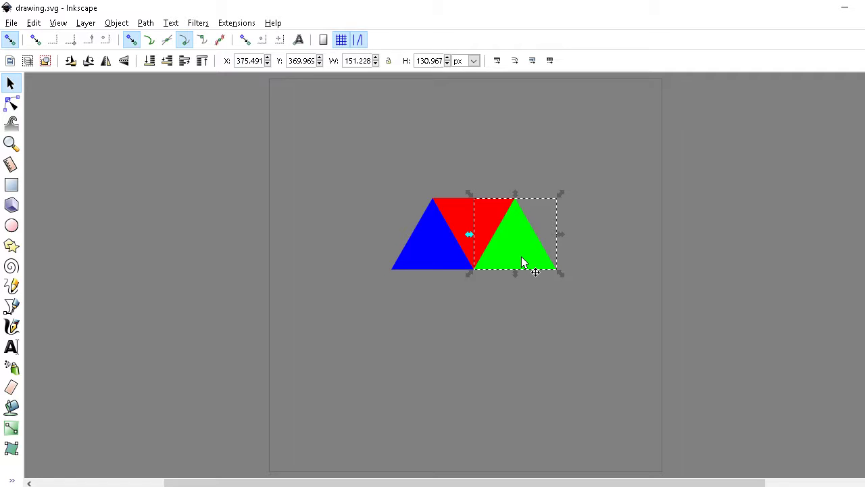
left_click(607, 308)
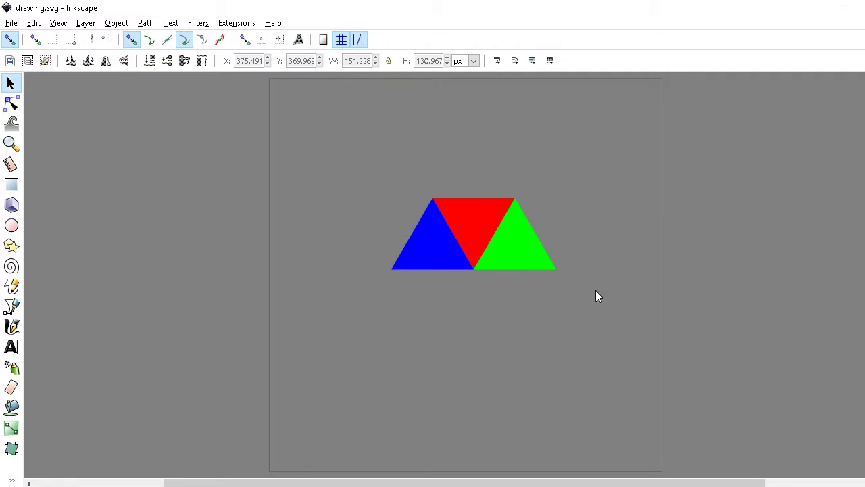
left_click_drag(599, 295, 353, 177)
key("ctrl+d")
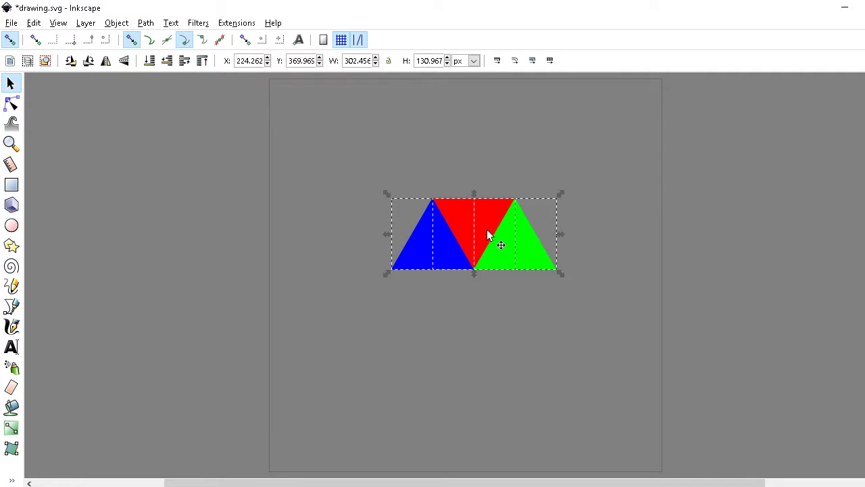
left_click_drag(481, 237, 483, 335)
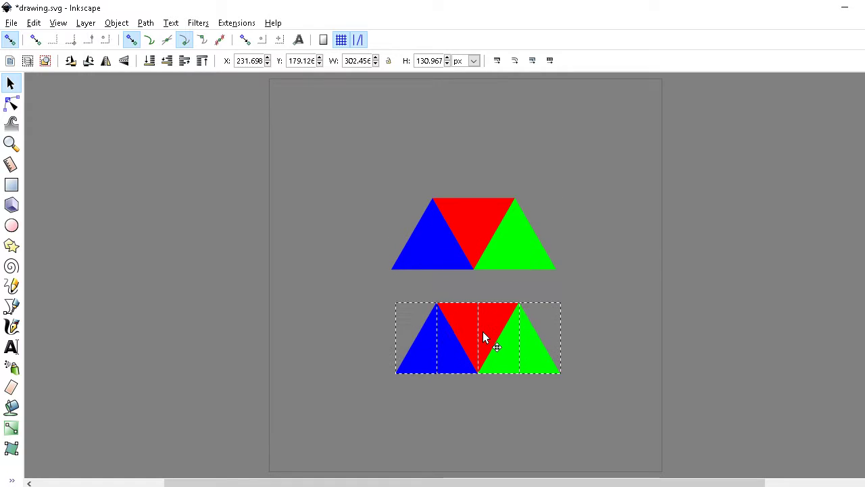
left_click(124, 64)
left_click(558, 332)
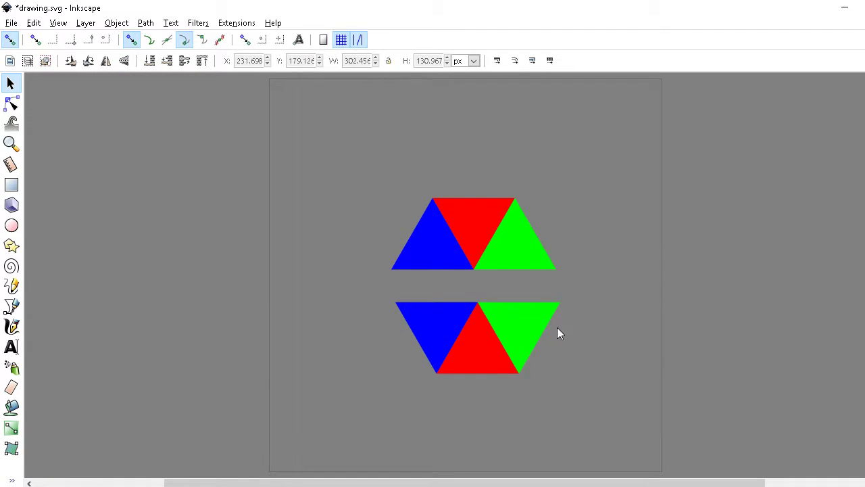
Complete the hexagon by snapping the copied red triangle below the center, blue to its right and green to its left, and save.
left_click_drag(488, 347, 484, 314)
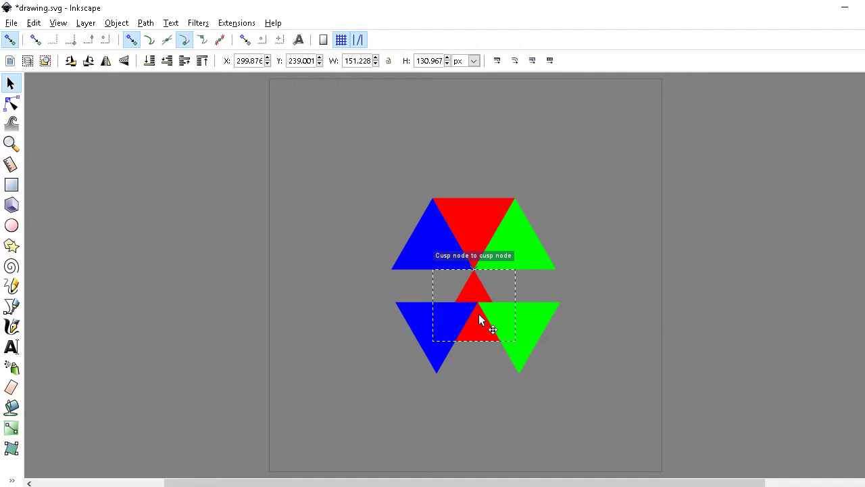
left_click_drag(417, 328, 492, 295)
left_click_drag(521, 360, 426, 328)
key("Escape")
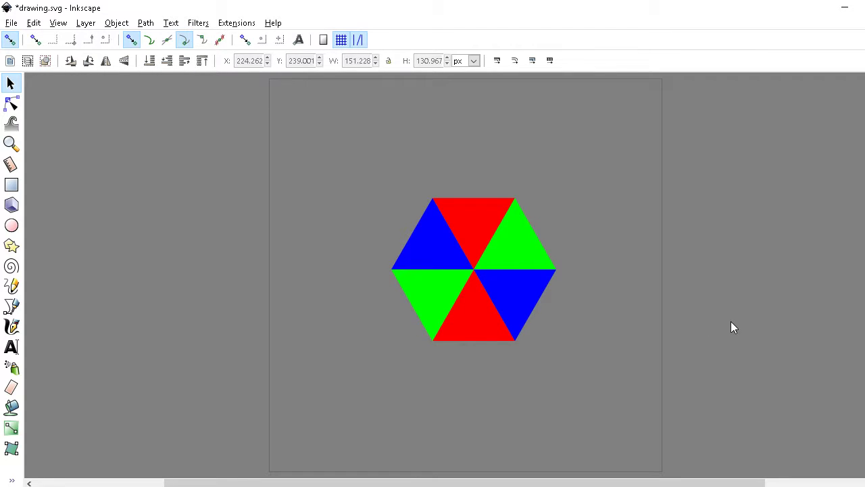
key("ctrl+s")
Try centering all six ungrouped triangles on the page horizontally and vertically, and undo the alignment.
key("ctrl+shift+a")
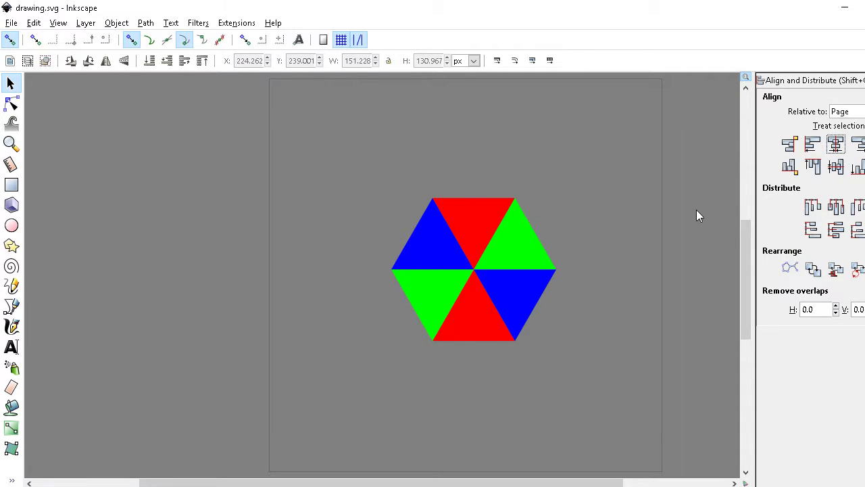
key("ctrl+a")
left_click(836, 145)
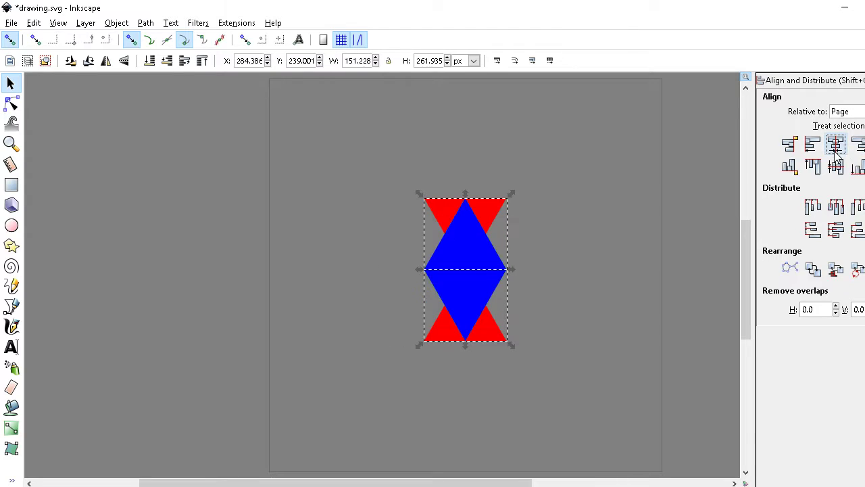
key("ctrl+z")
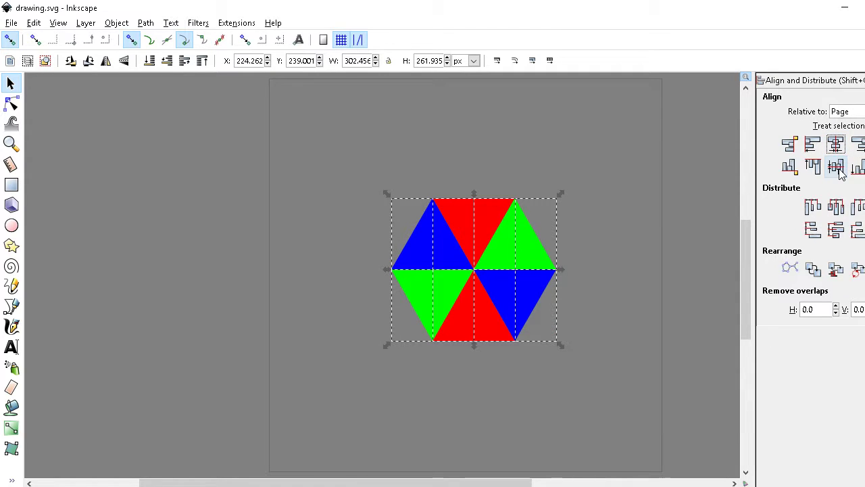
left_click(836, 148)
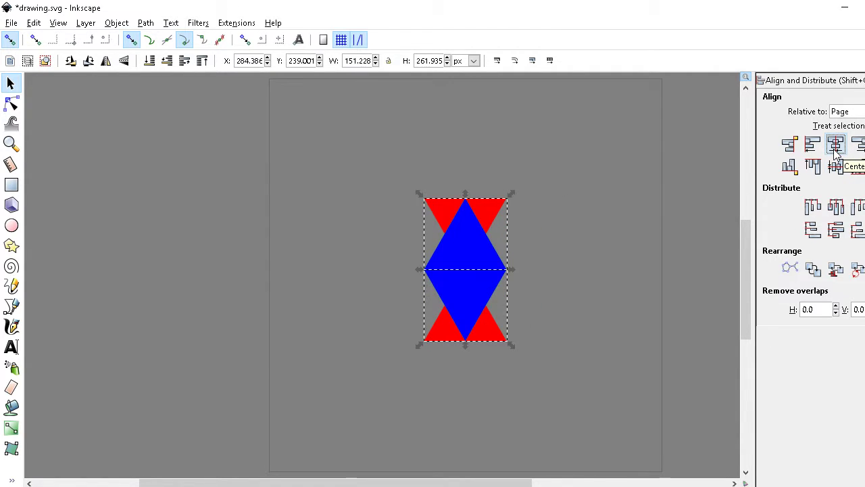
left_click(836, 167)
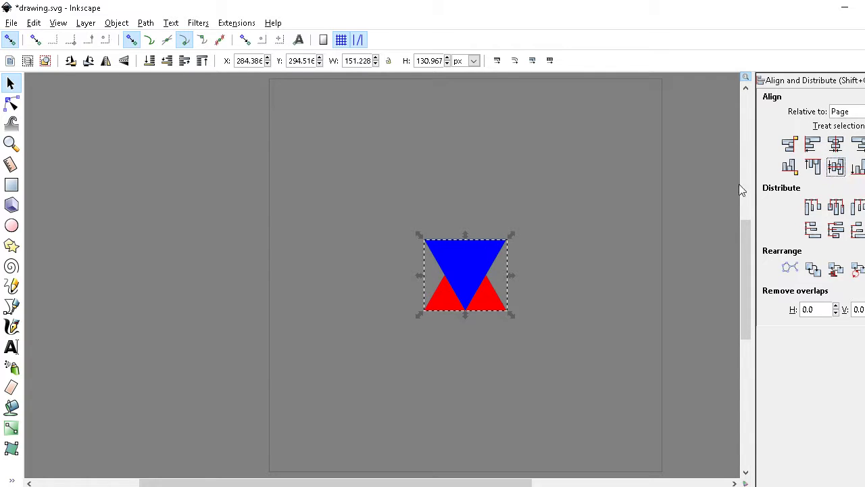
key("ctrl+z")
key("ctrl+z")
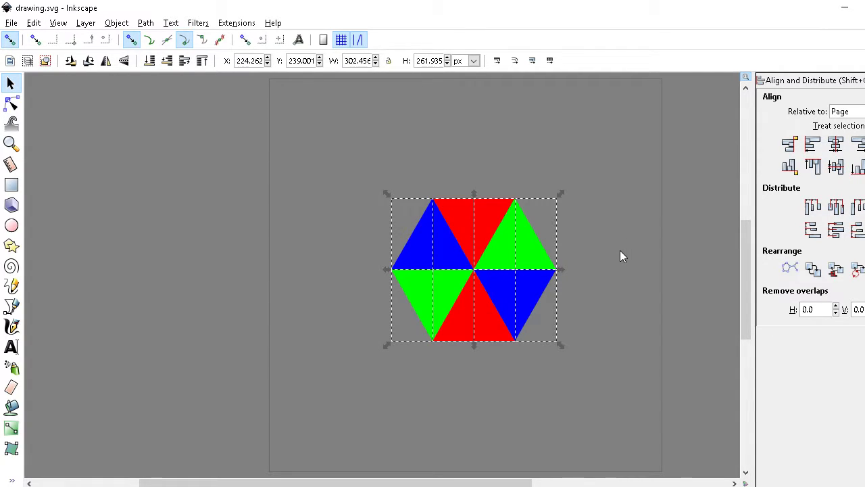
Group the six triangles and center the group on the page horizontally and vertically.
right_click(492, 266)
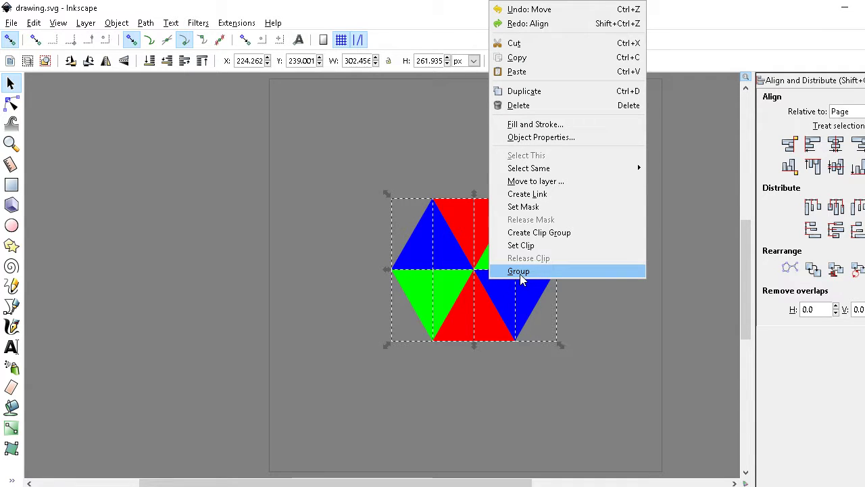
left_click(519, 272)
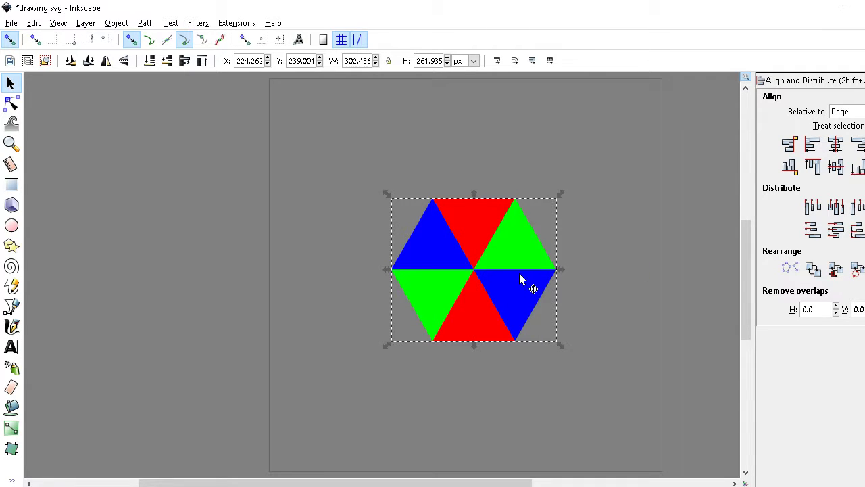
left_click(843, 148)
left_click(836, 167)
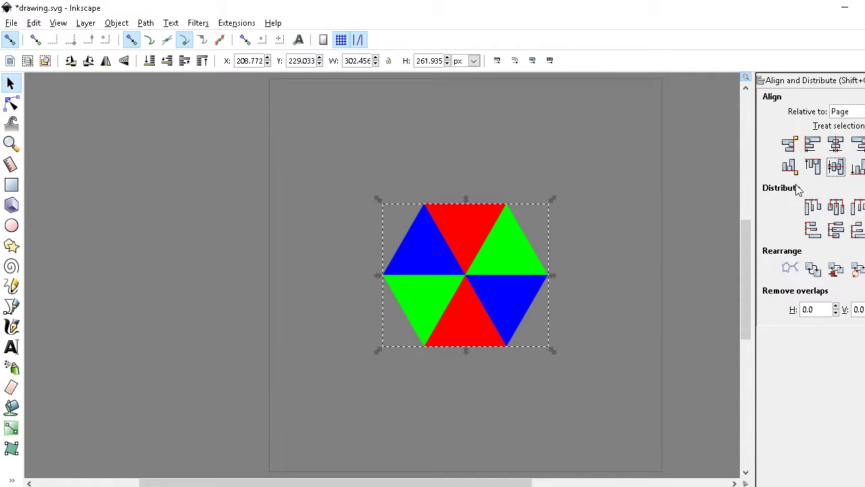
left_click(695, 183)
scroll(696, 183, "right", 3)
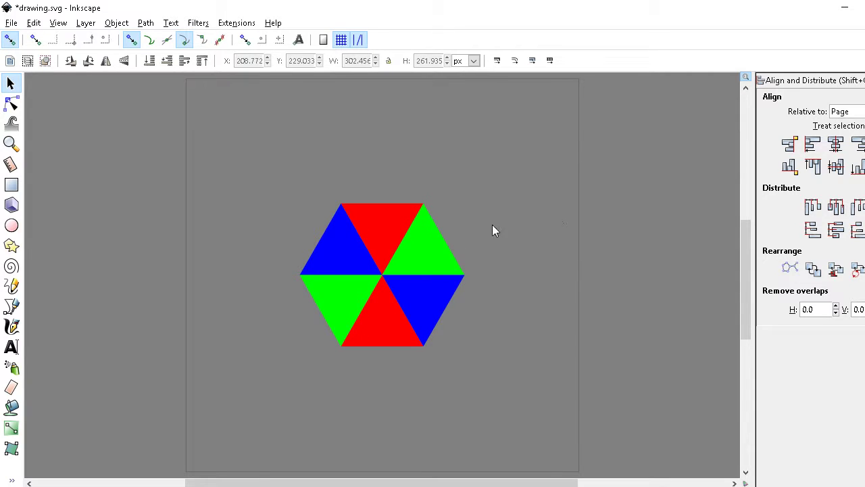
Try moving the grouped hexagon off the page center, and undo the move.
left_click(421, 259)
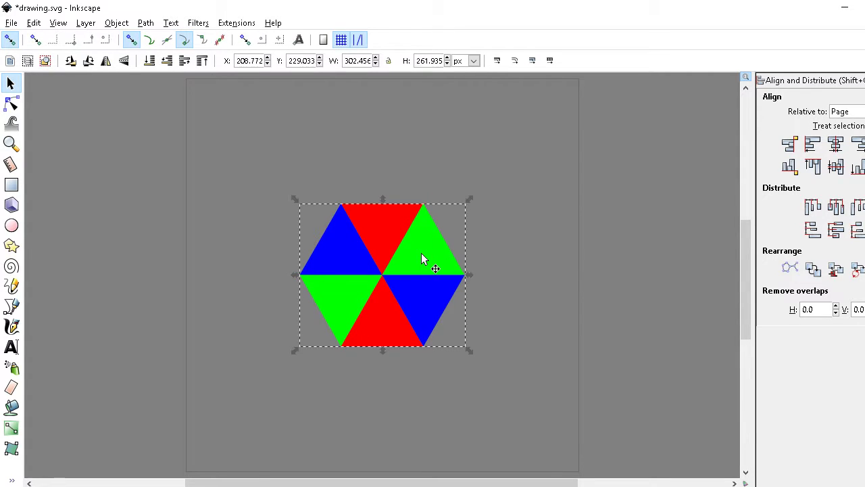
left_click(691, 254)
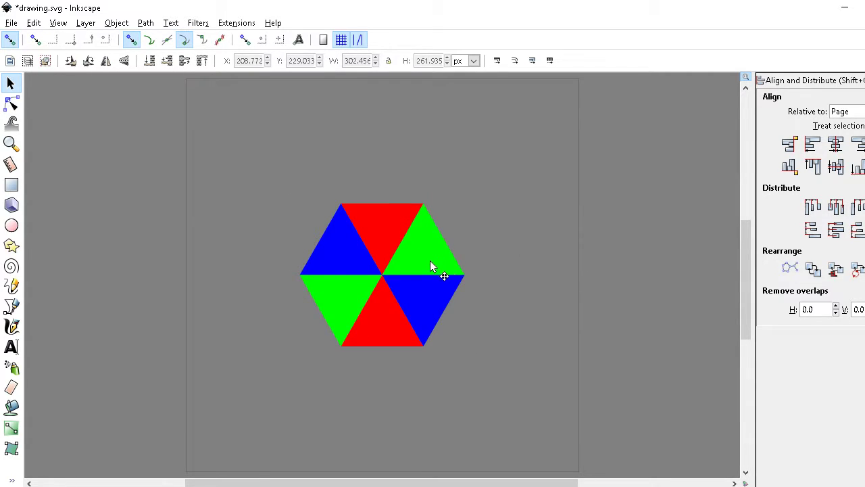
left_click_drag(430, 261, 483, 286)
key("ctrl+z")
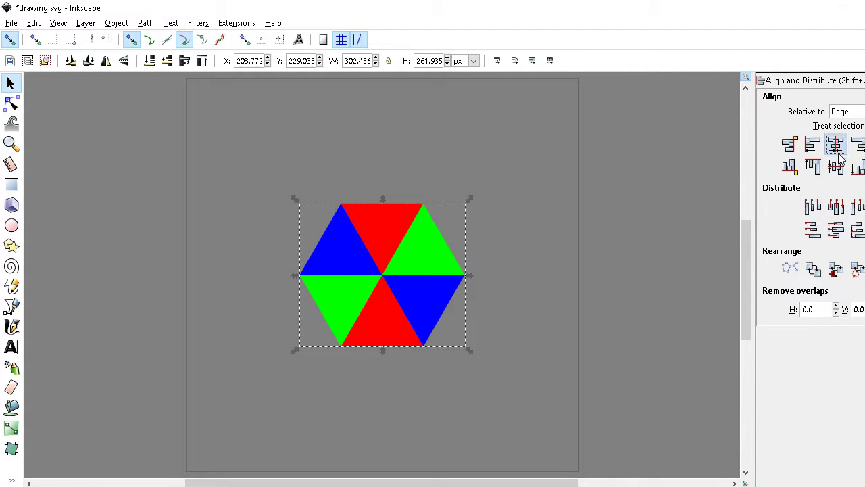
Enlarge the grouped hexagon proportionally about its center to about 687 by 595 px, saving the drawing before and after.
left_click(677, 206)
key("ctrl+s")
left_click(396, 267)
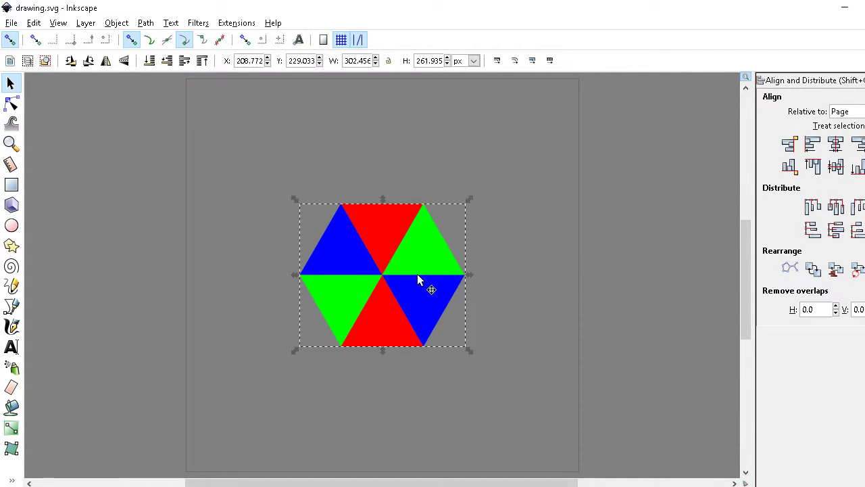
left_click_drag(469, 278, 576, 265)
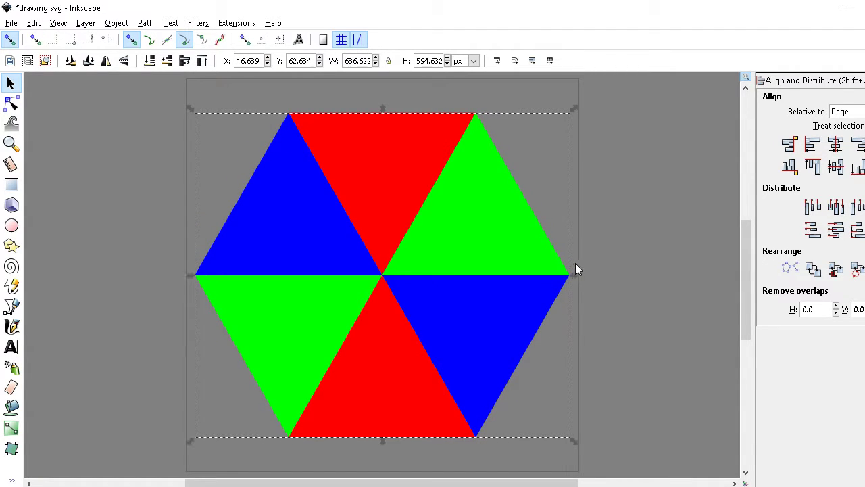
left_click(670, 250)
key("ctrl+s")
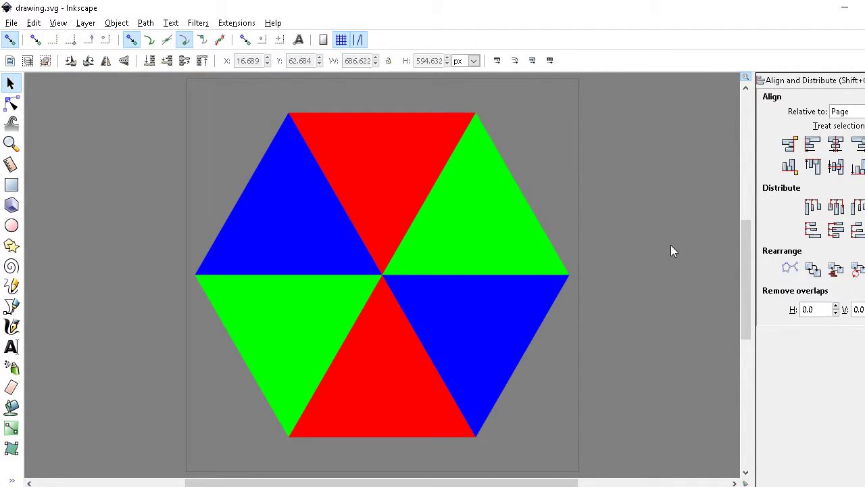
Export the whole page as a 720 by 720 px PNG, replacing the existing drawing.png.
left_click(13, 24)
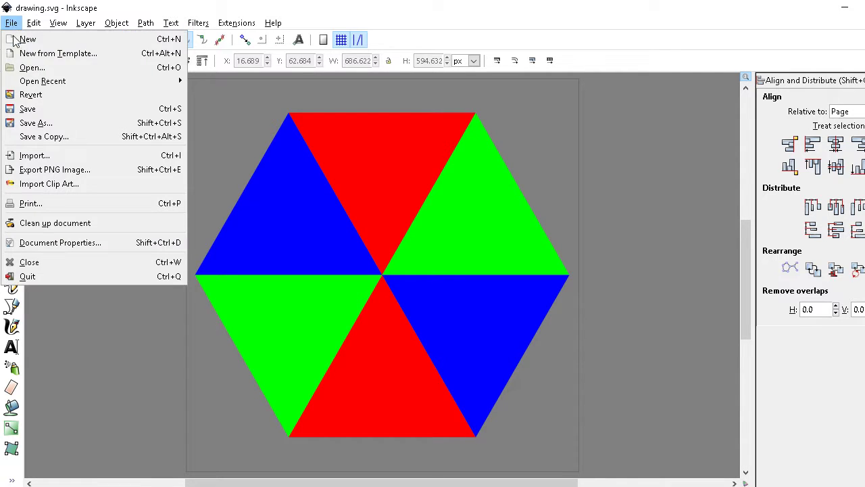
left_click(56, 170)
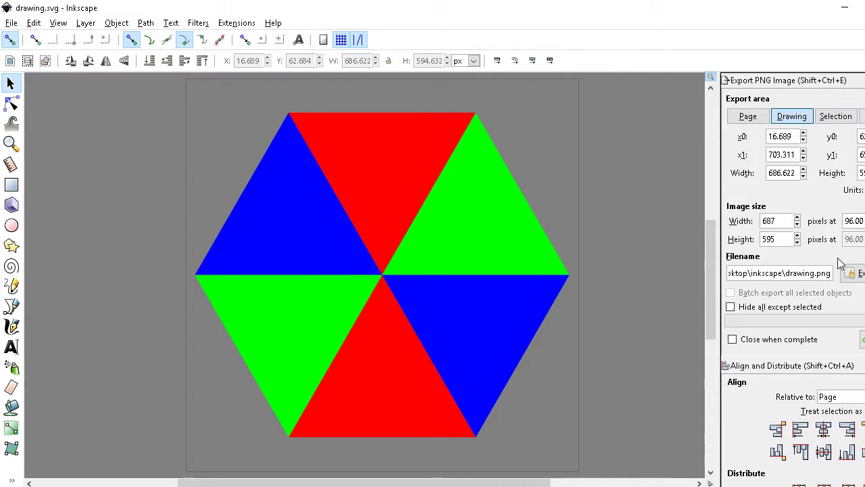
left_click(748, 117)
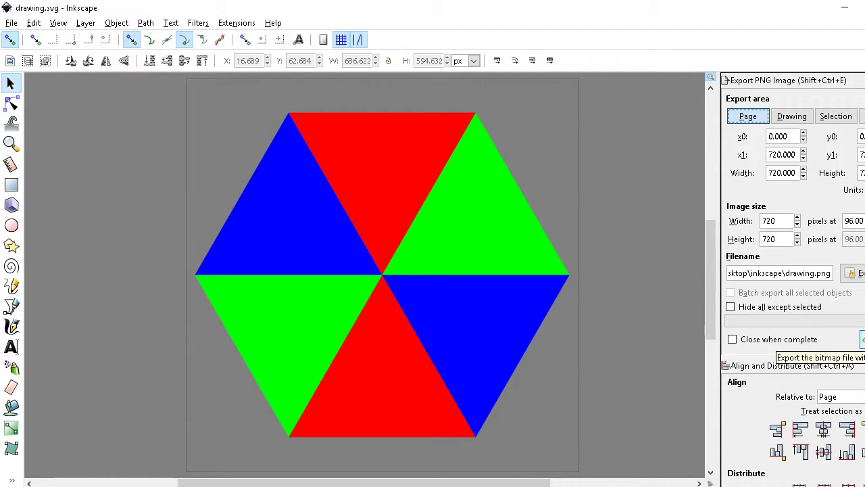
left_click(862, 340)
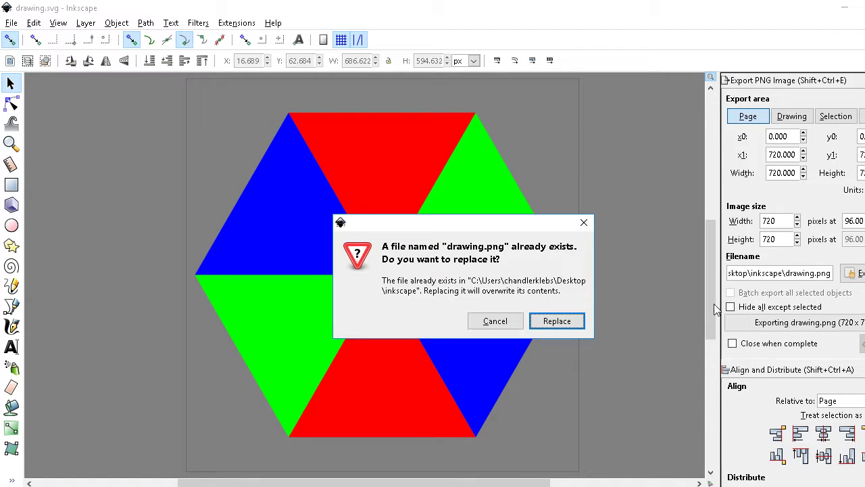
left_click(566, 323)
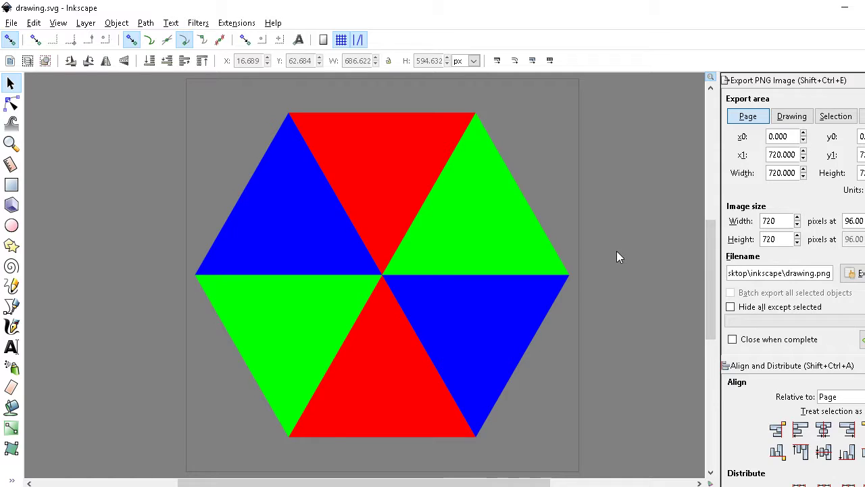
Minimize the drawing window, open the inkscape folder on the desktop, and locate the exported drawing.png.
left_click(845, 9)
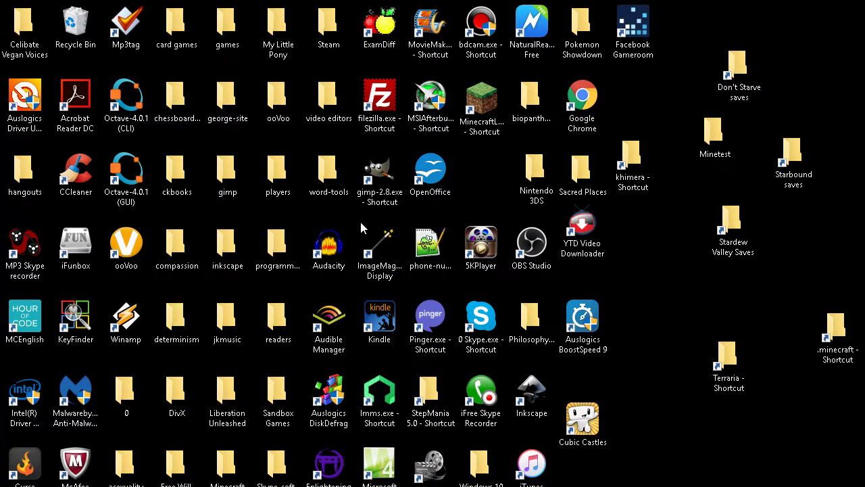
double_click(221, 242)
scroll(380, 292, "down", 5)
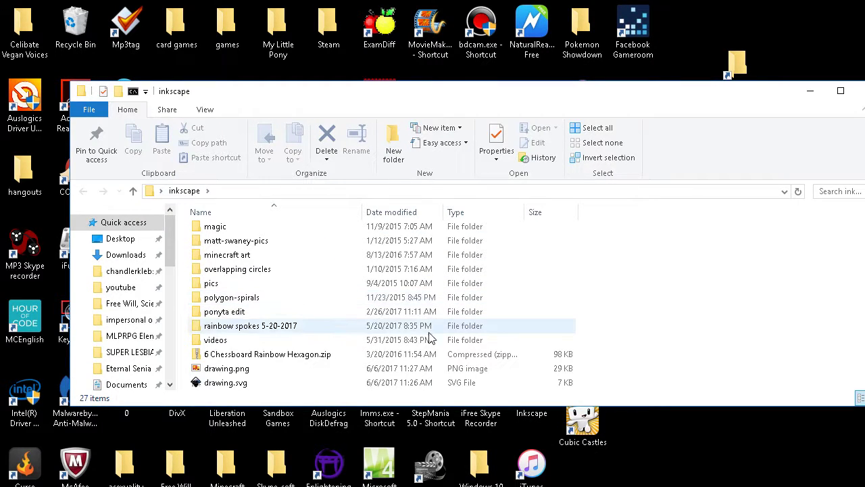
View the exported drawing.png at full size and close the image viewer.
double_click(242, 376)
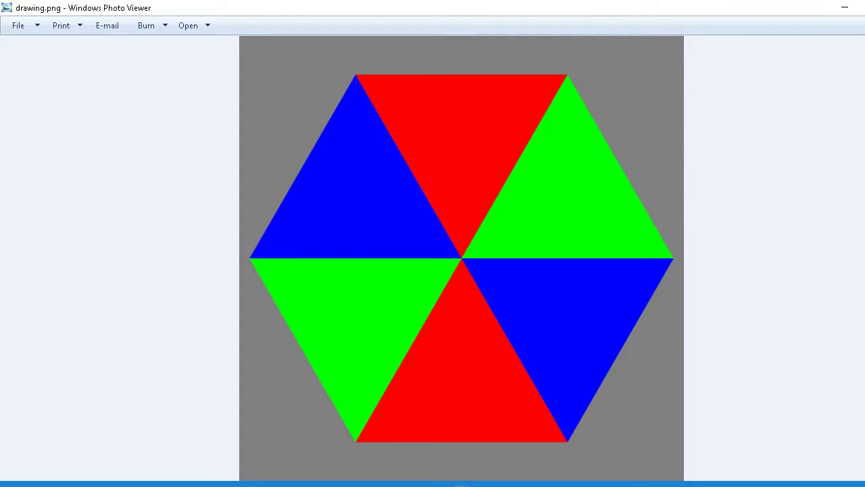
key("alt+F4")
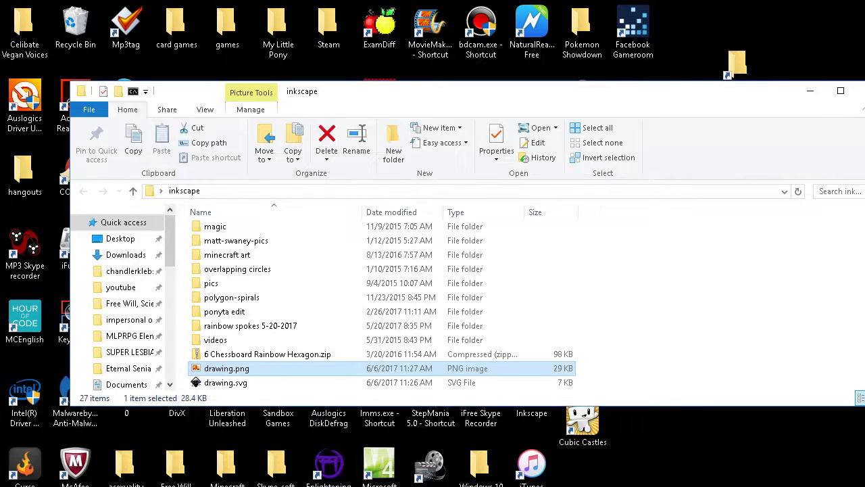
Switch to Gmail and, in a new message to the own address, enter the subject "rgb triangles hexagon" and delete the signature from the body.
left_click(390, 481)
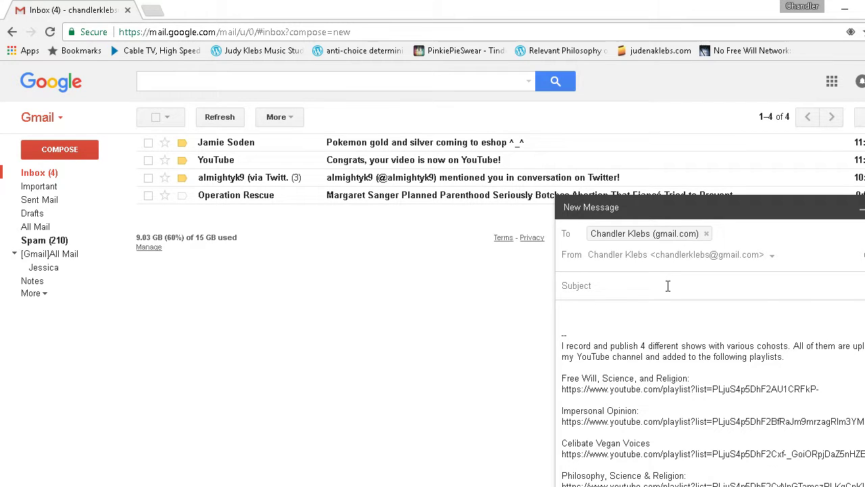
left_click(668, 285)
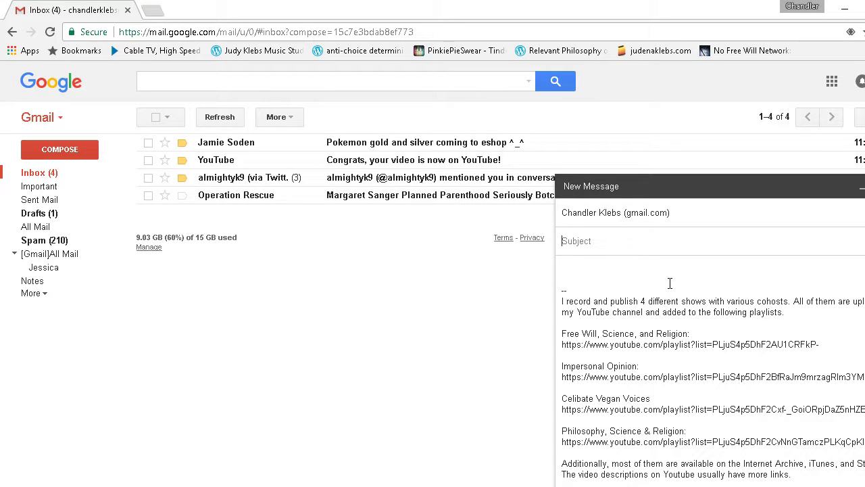
type("rgb triangle hexagon")
key("Left")
type("s")
key("Tab")
key("ctrl+a")
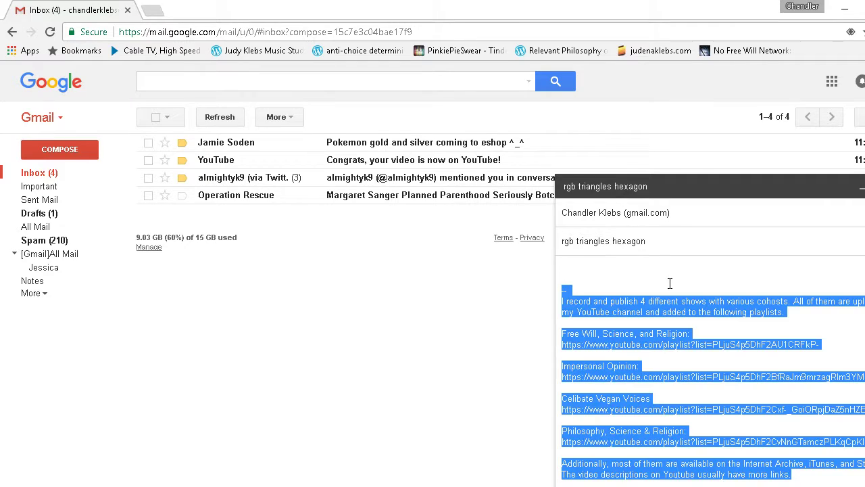
key("BackSpace")
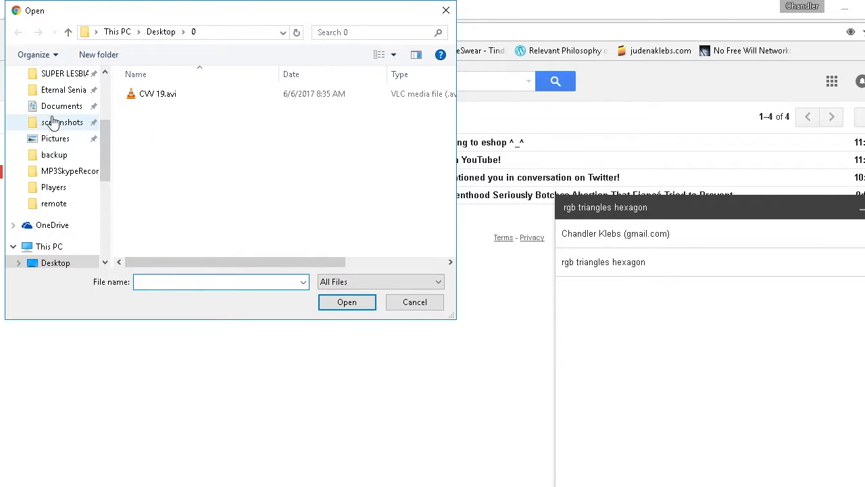
Attach drawing.png and drawing.svg from the desktop's inkscape folder to the message and send it.
scroll(57, 138, "up", 3)
left_click(58, 103)
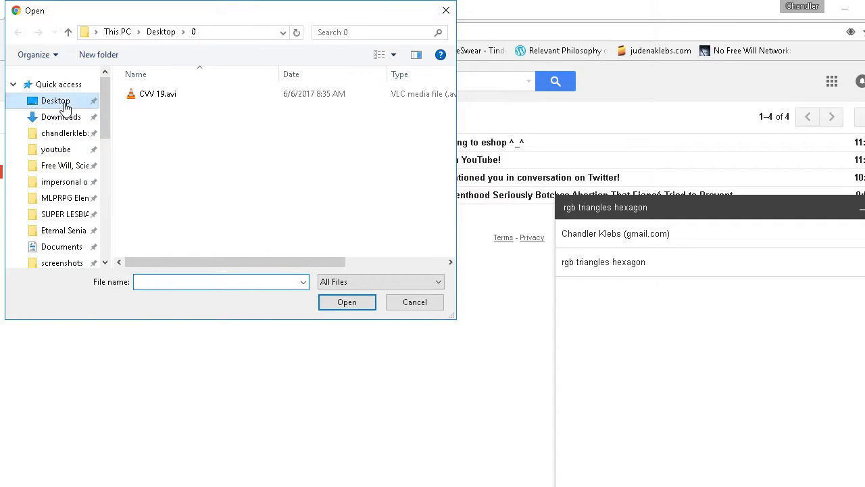
scroll(203, 169, "down", 2)
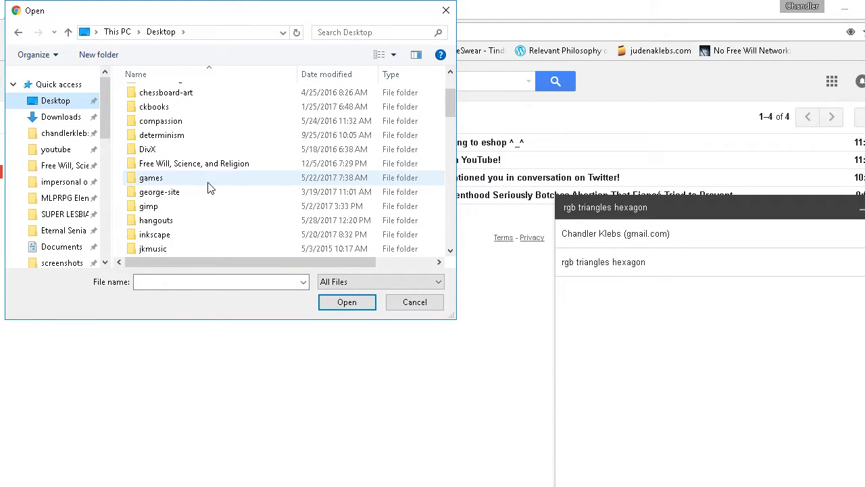
double_click(159, 237)
scroll(264, 202, "down", 5)
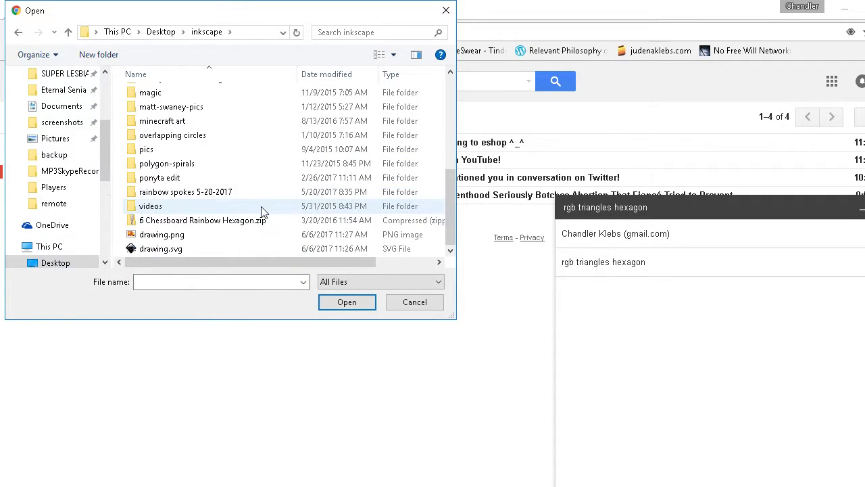
left_click(165, 235)
left_click(169, 249, "shift")
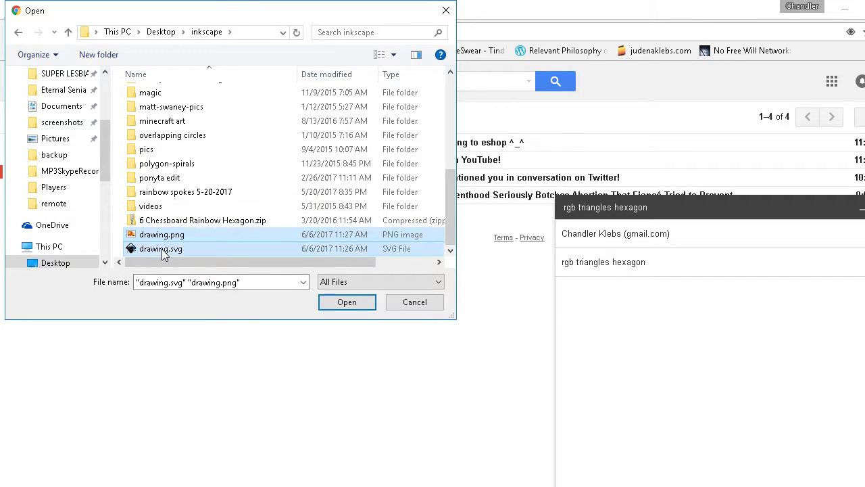
left_click(346, 302)
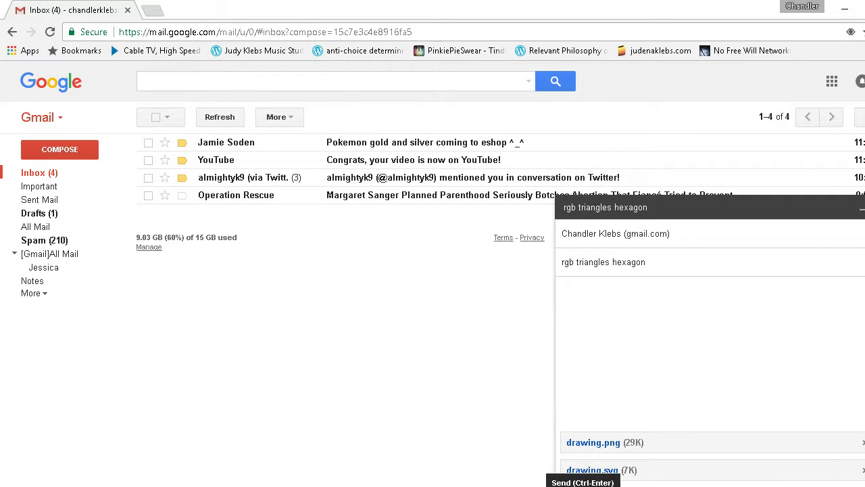
left_click(580, 481)
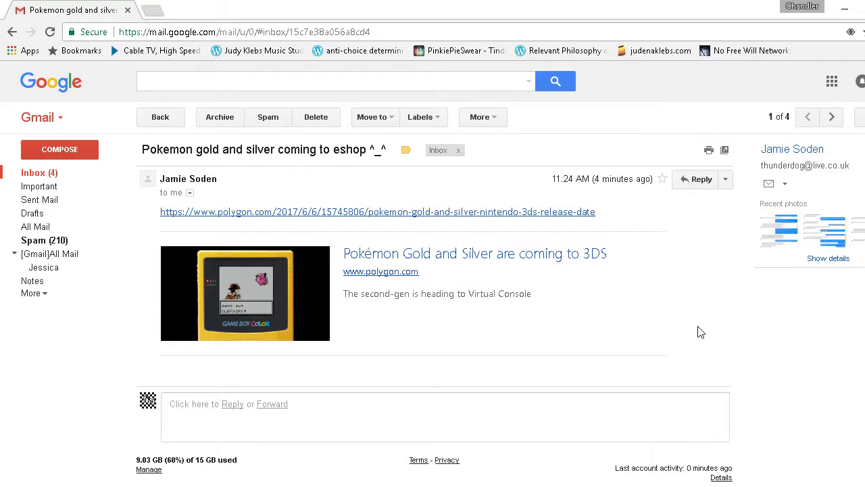
Open the Polygon article linked in the Pokemon gold and silver email and read through it.
left_click(443, 212)
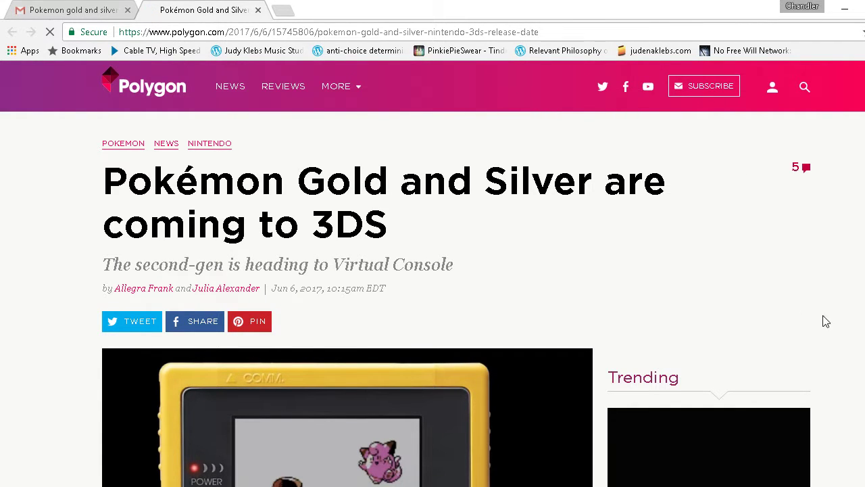
scroll(826, 321, "down", 2)
scroll(432, 274, "down", 2)
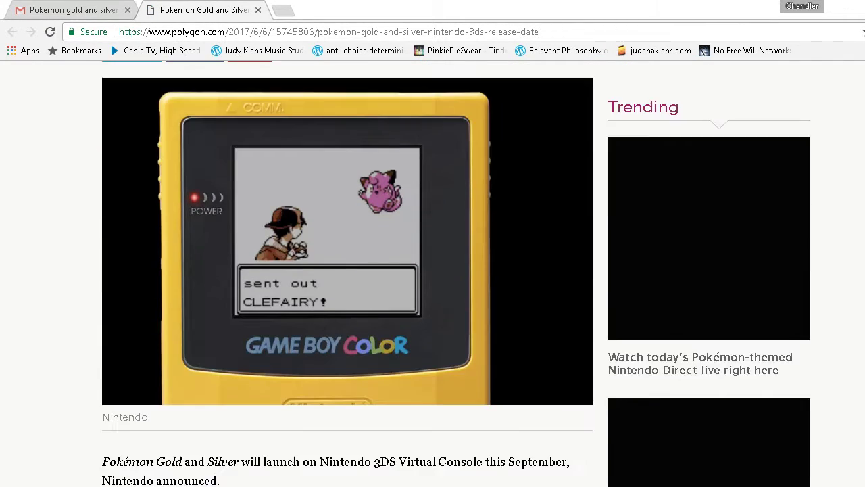
scroll(432, 274, "down", 2)
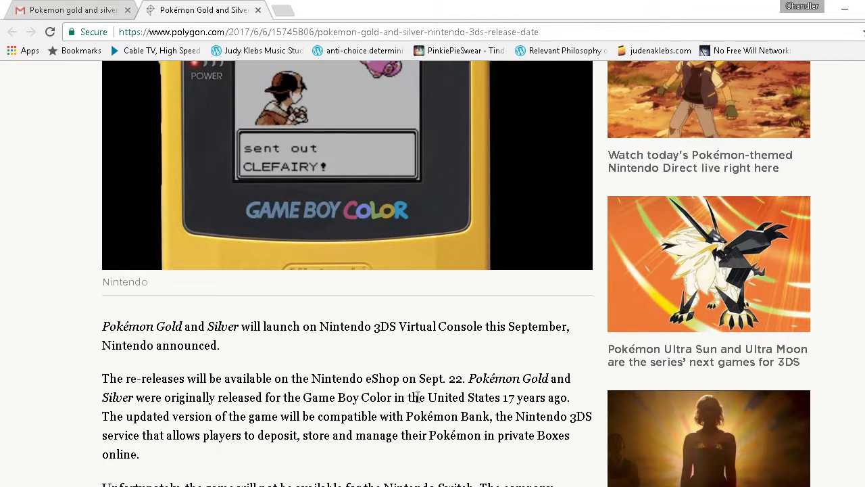
scroll(418, 402, "down", 1)
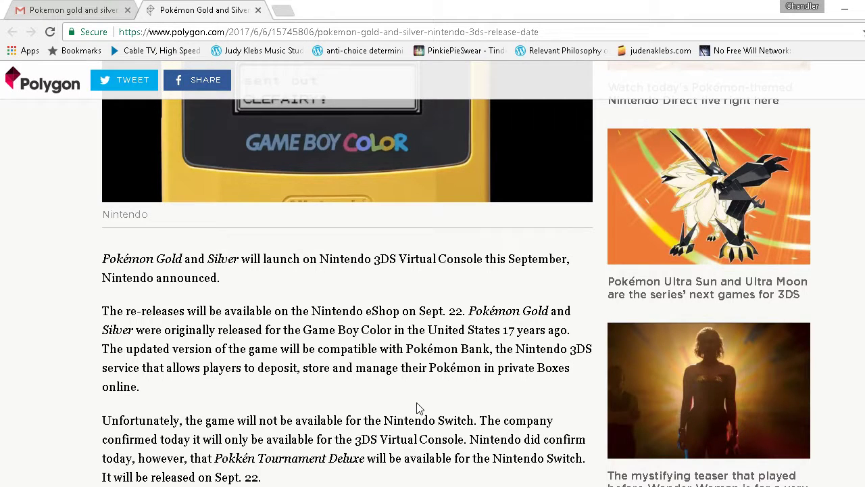
scroll(418, 407, "down", 1)
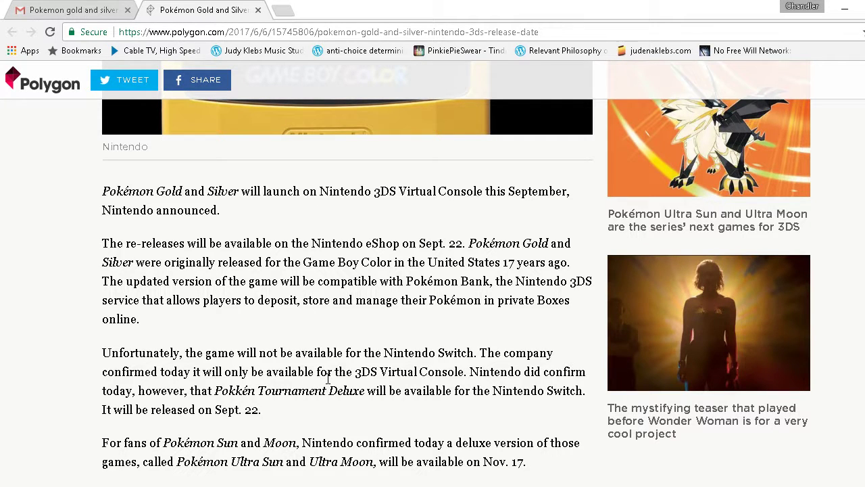
scroll(366, 390, "up", 6)
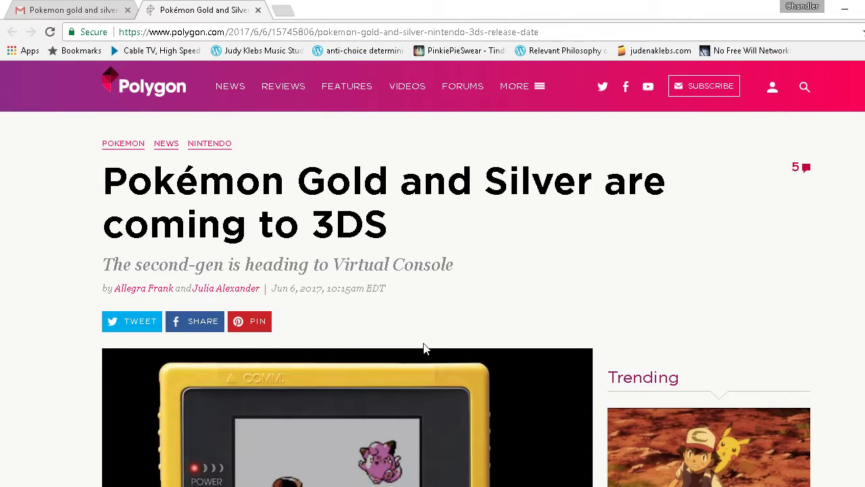
Share the Polygon article on the Facebook timeline with one friend tagged, and close the article page.
left_click(187, 324)
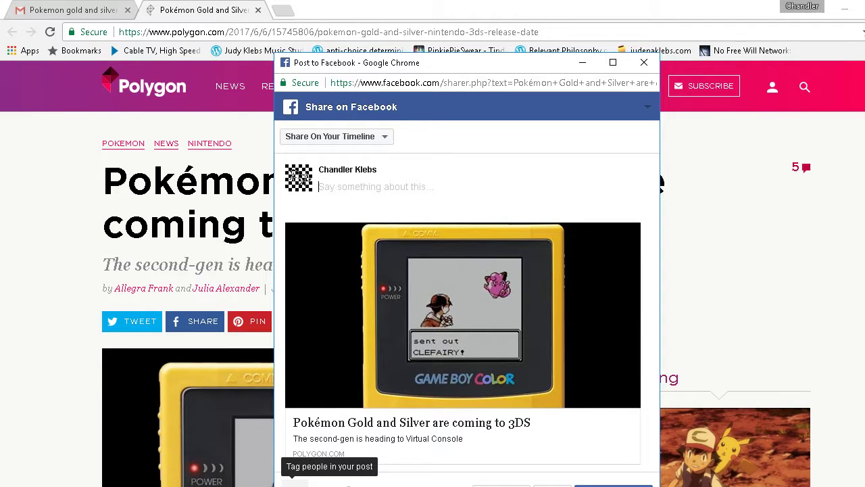
left_click(295, 482)
type("be")
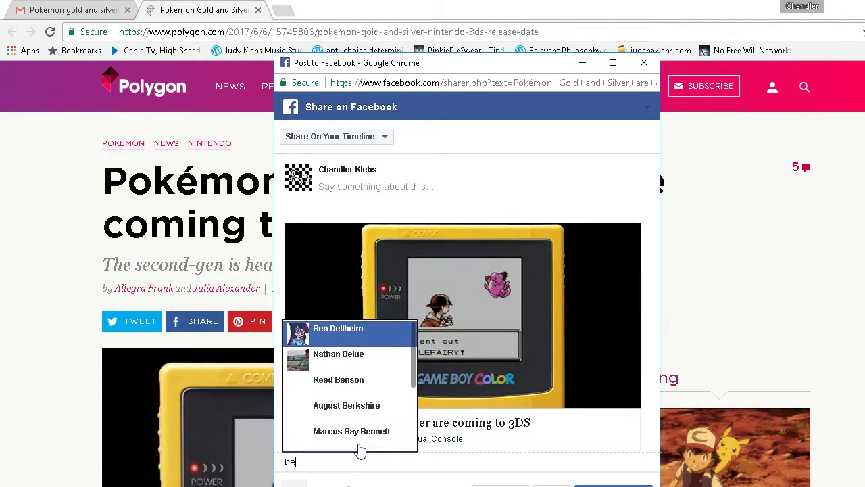
left_click(376, 336)
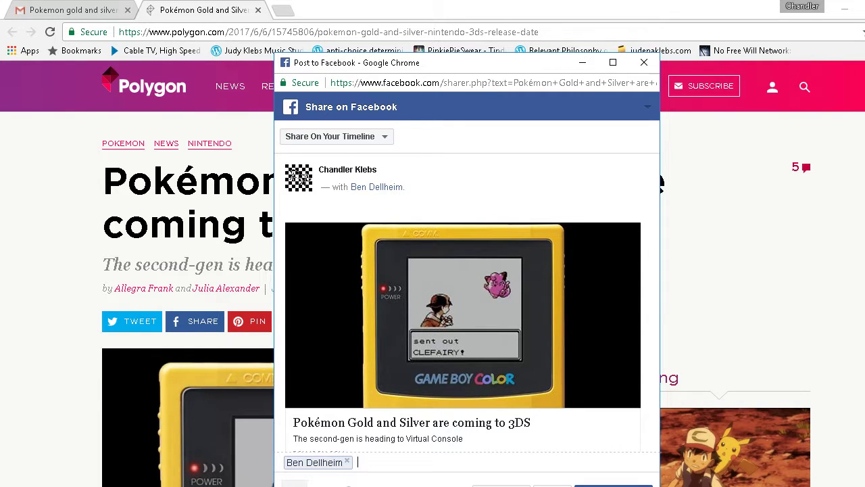
left_click(613, 485)
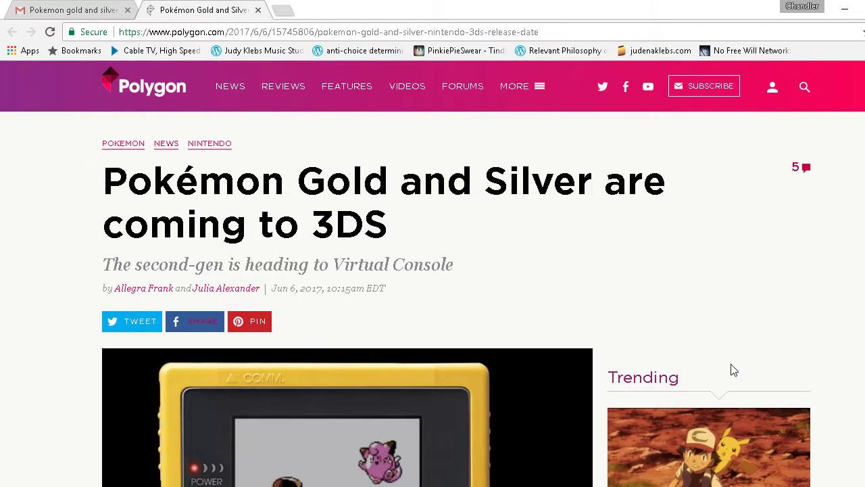
left_click(259, 10)
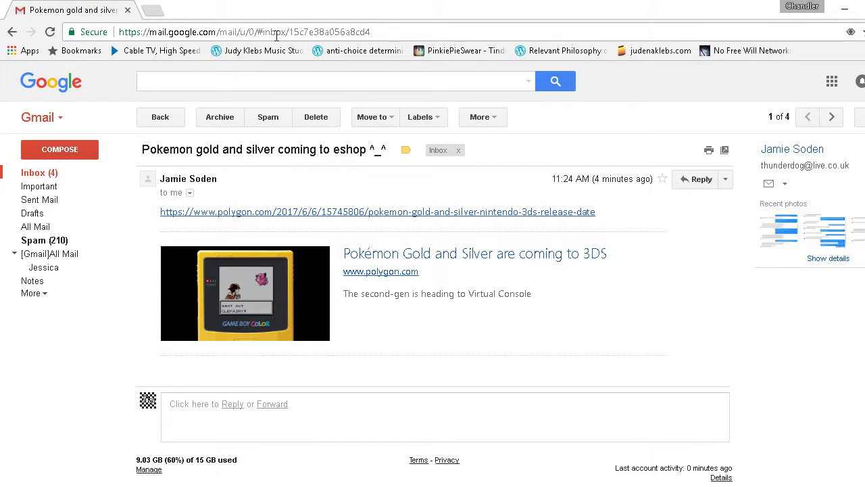
Archive the Pokemon gold and silver email and go to facebook.com in the same browser tab.
left_click(219, 116)
left_click(288, 31)
type("facebook.com")
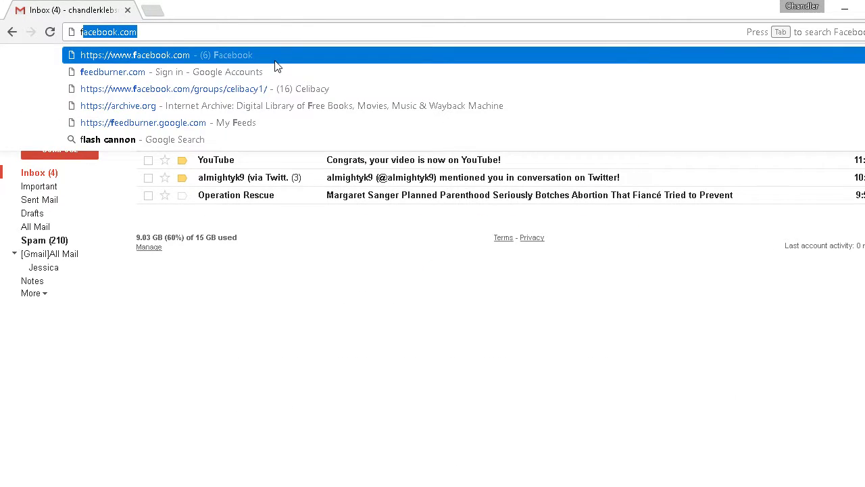
key("Return")
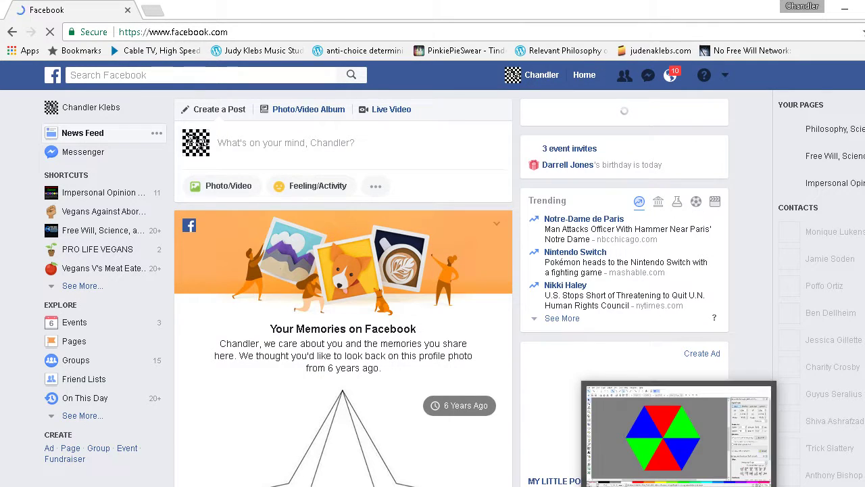
mouse_move(570, 485)
left_click(570, 443)
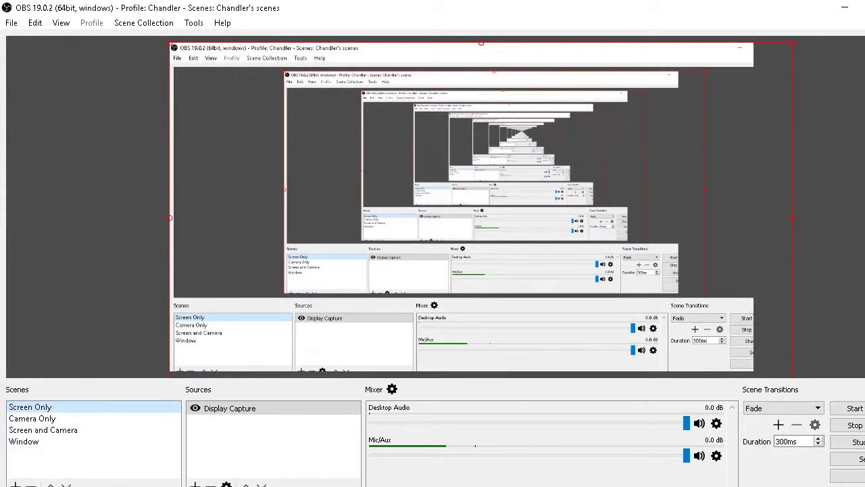
mouse_move(426, 484)
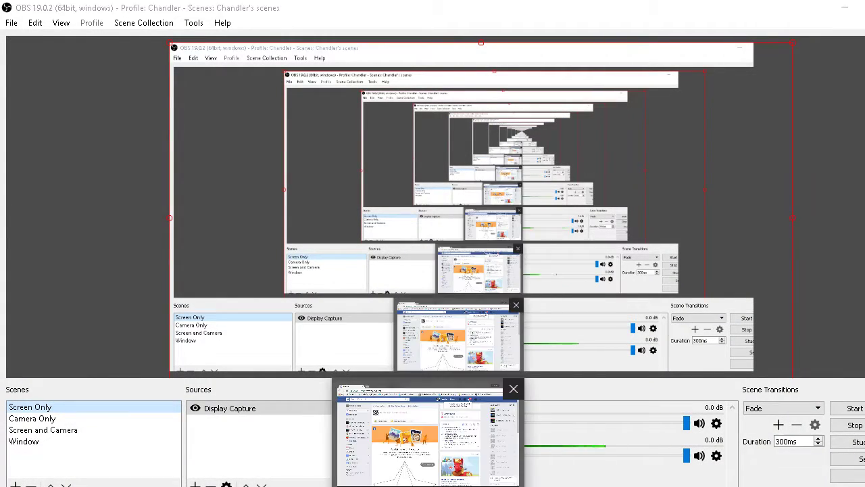
left_click(425, 440)
Look through the Facebook news feed down to the newly shared Pokémon article and return to its beginning.
scroll(454, 241, "down", 4)
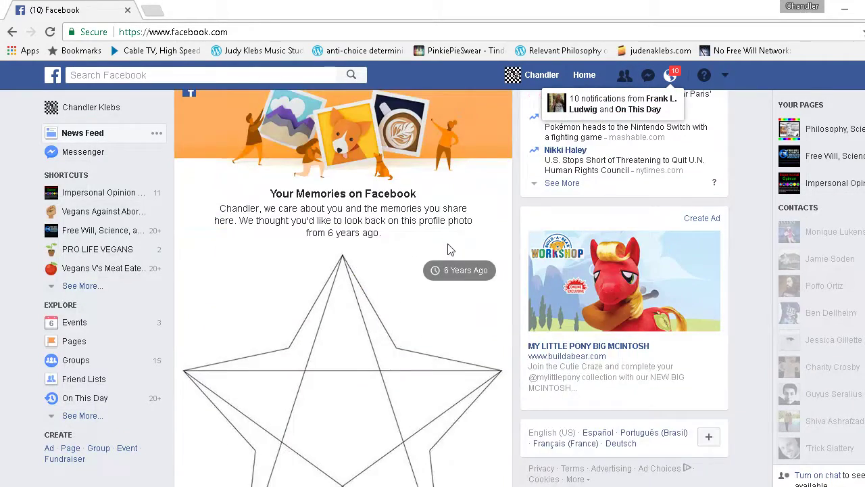
scroll(443, 253, "down", 8)
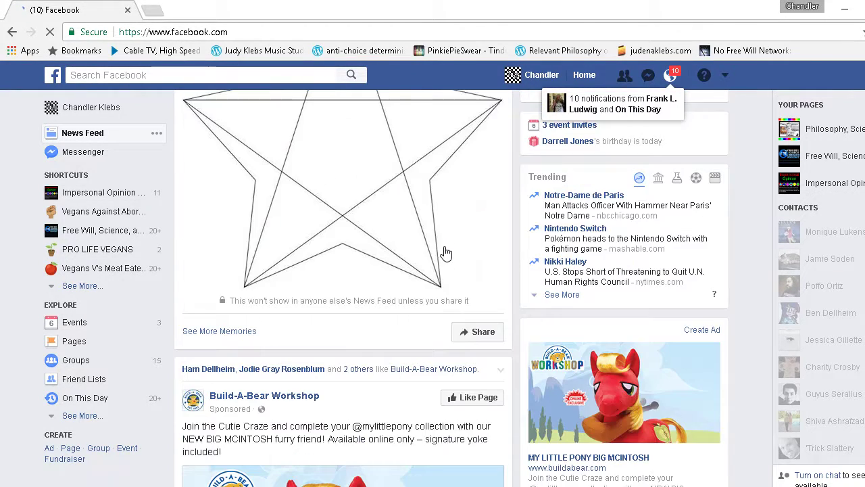
scroll(446, 246, "down", 5)
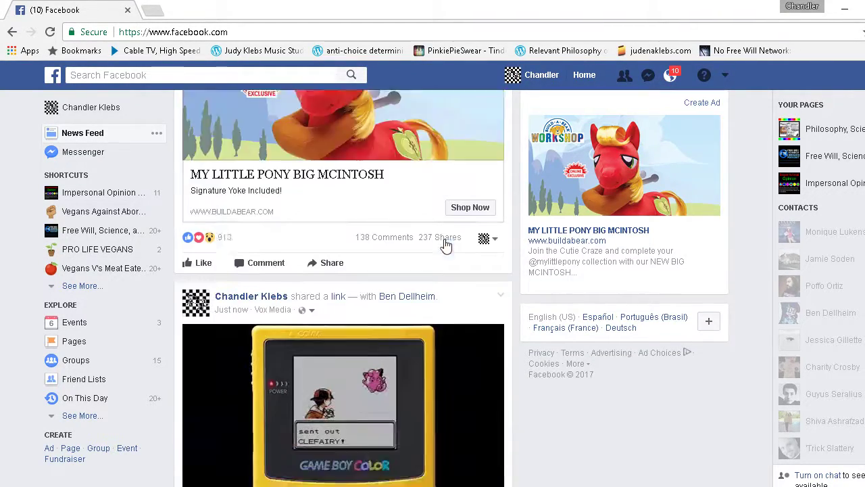
scroll(446, 246, "up", 14)
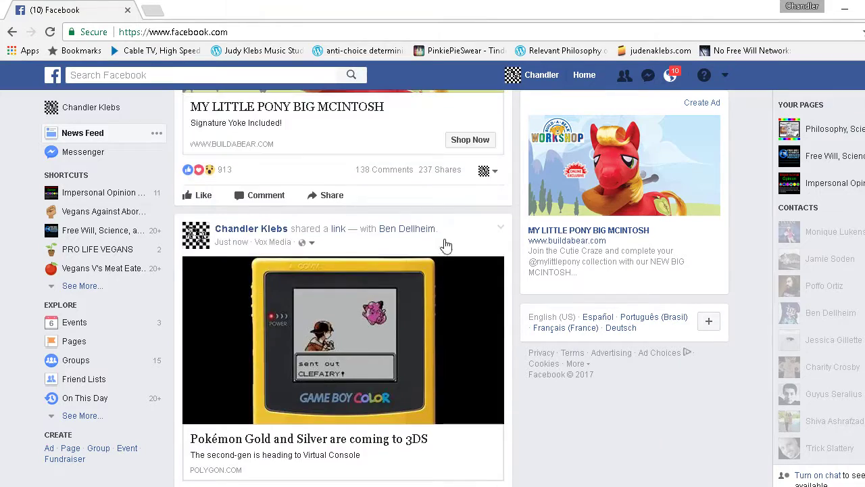
scroll(496, 166, "up", 3)
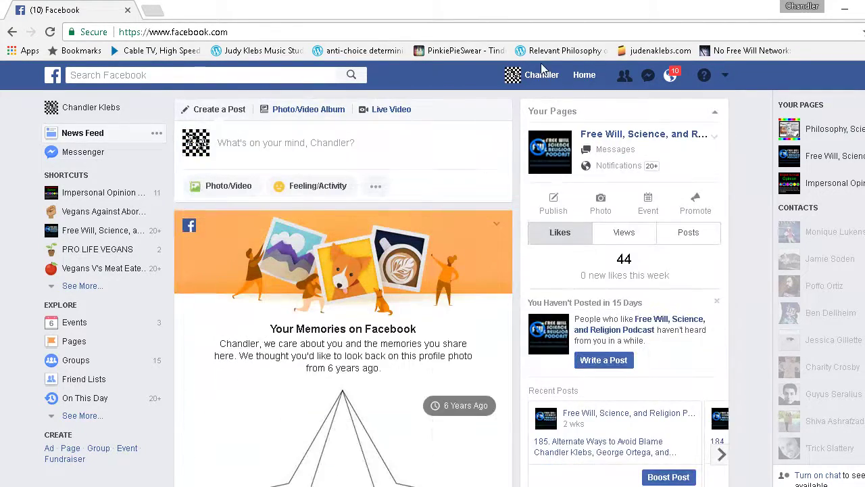
Open the own profile timeline and try to upload drawing.svg from the inkscape folder as a photo post.
left_click(539, 75)
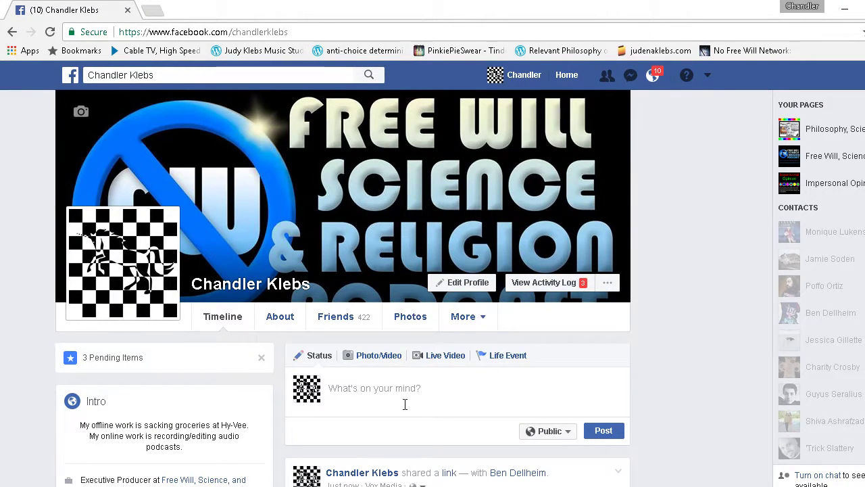
left_click(378, 357)
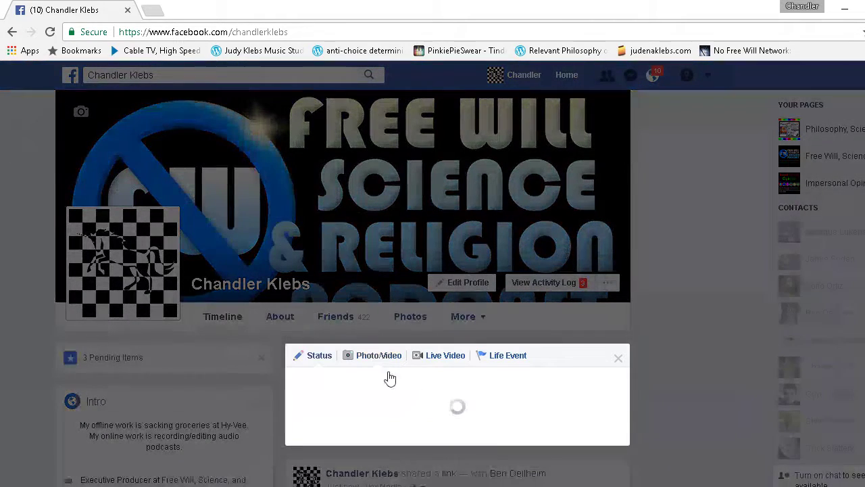
left_click(382, 415)
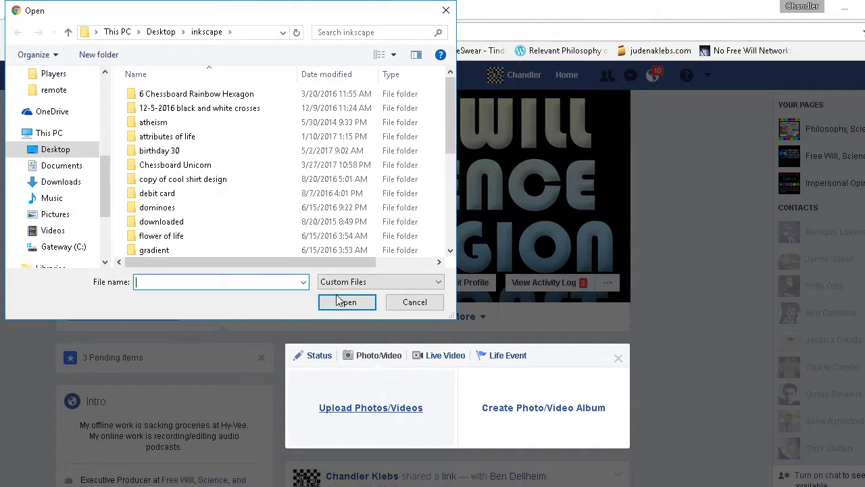
scroll(218, 190, "down", 5)
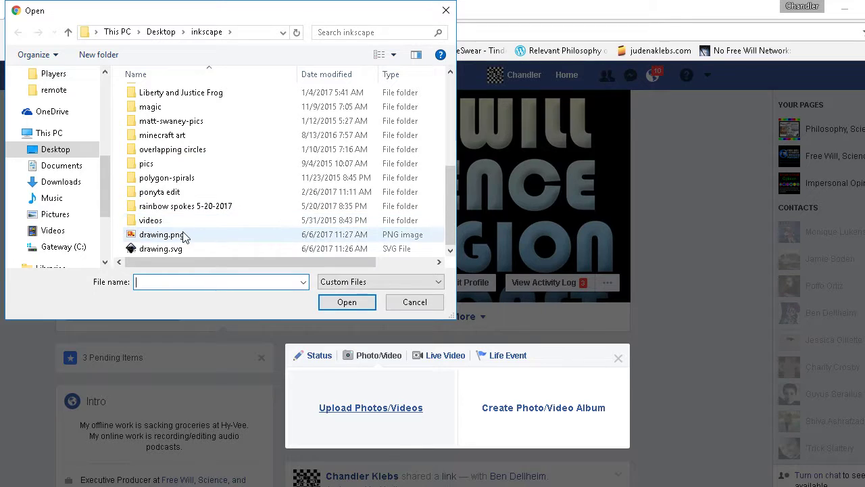
left_click(162, 234)
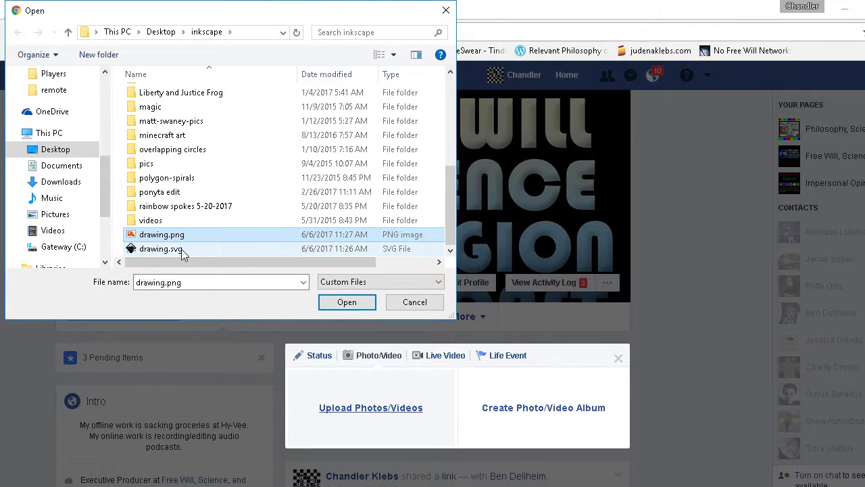
left_click(179, 248)
left_click(347, 303)
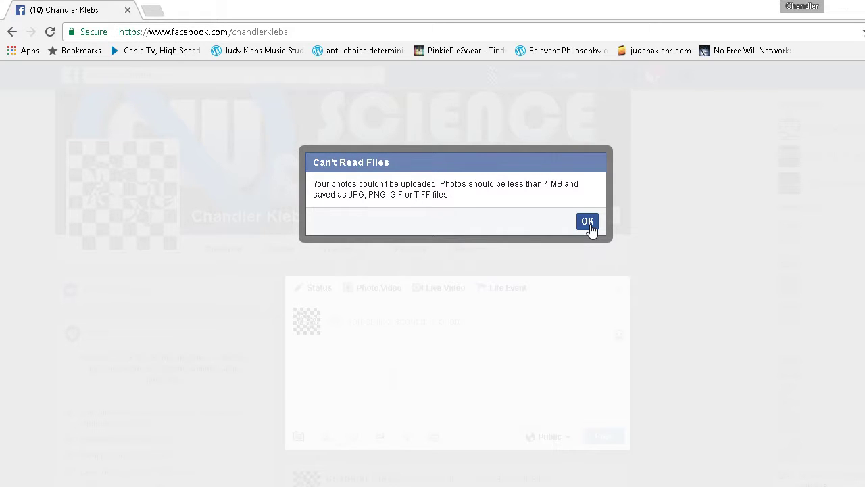
left_click(587, 223)
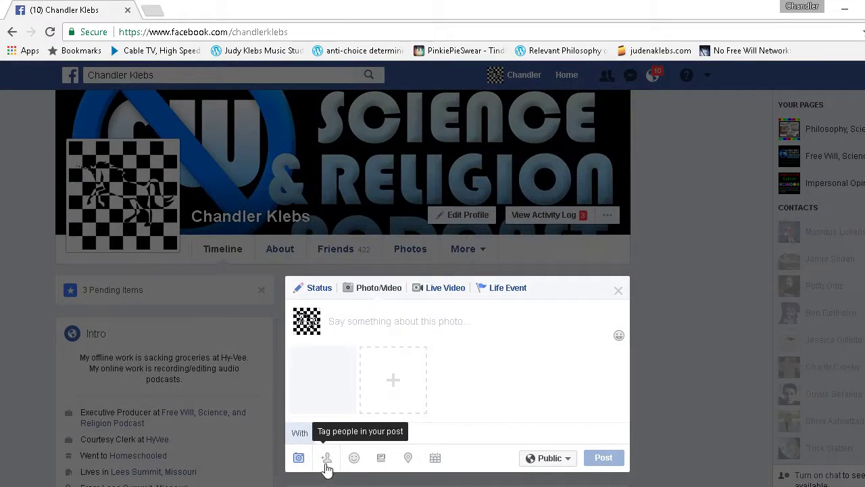
Add drawing.png from the inkscape folder to the photo post.
left_click(300, 460)
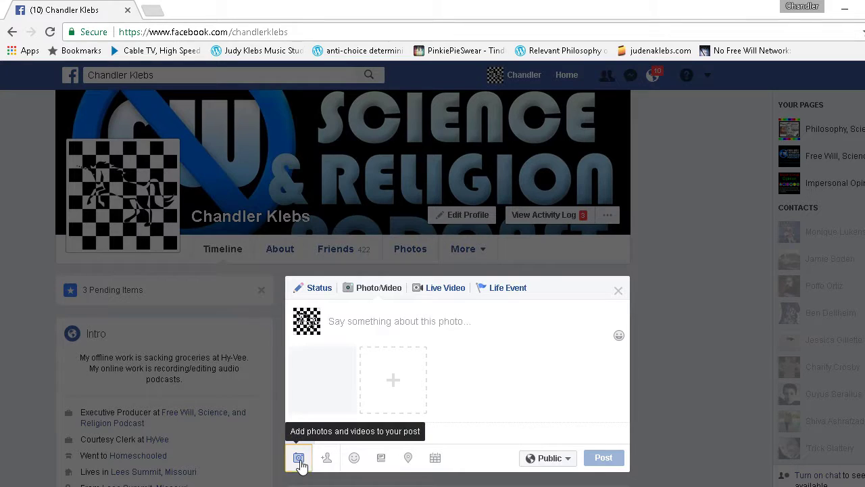
scroll(218, 213, "down", 5)
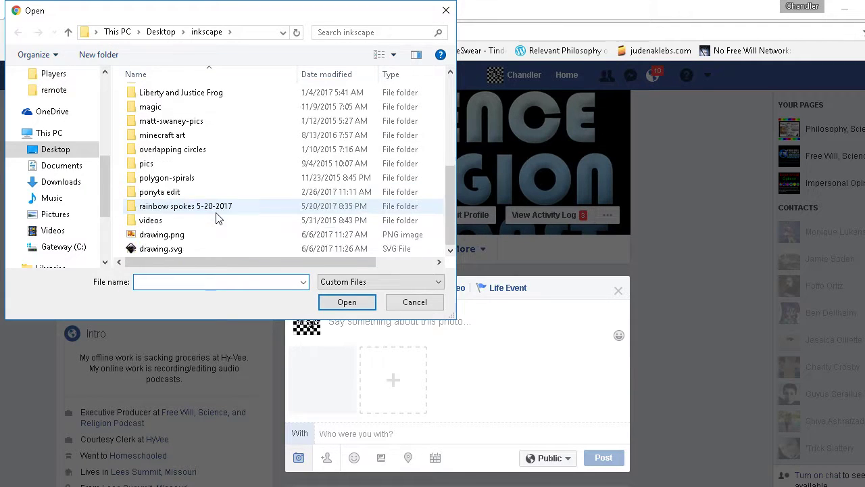
left_click(191, 238)
left_click(341, 303)
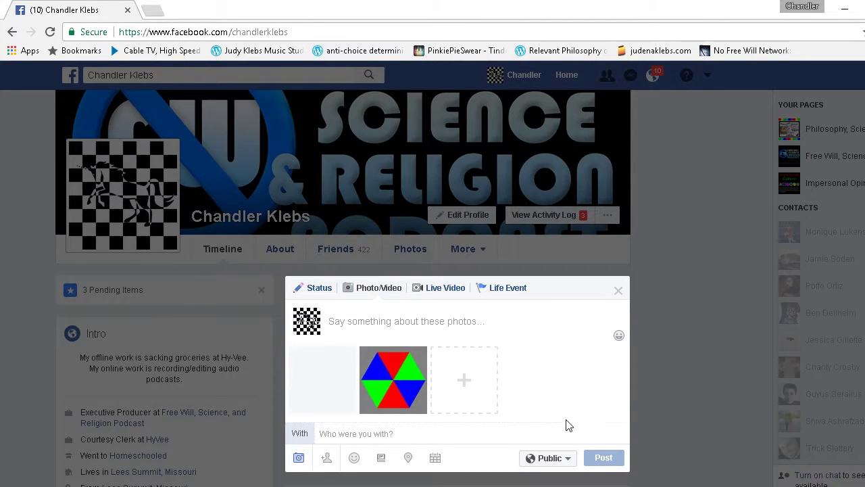
Caption the photo post "Red Green Blue Triangles Hexagon" and select the whole caption for reuse.
left_click(493, 333)
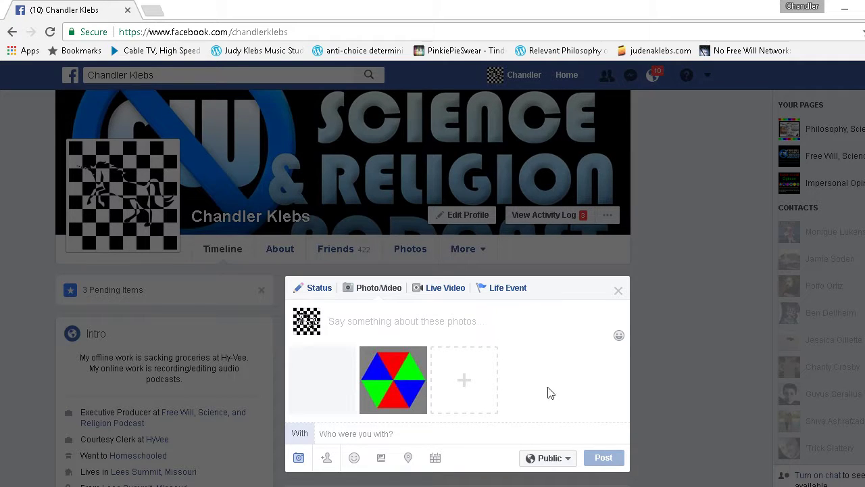
mouse_move(397, 384)
left_click(461, 321)
type("Reg")
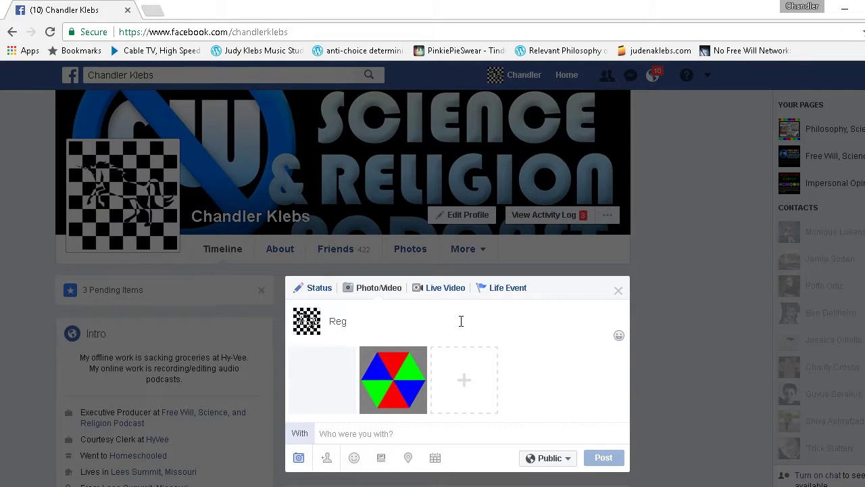
type(" Green Blue Triangles Hexagon")
triple_click(461, 321)
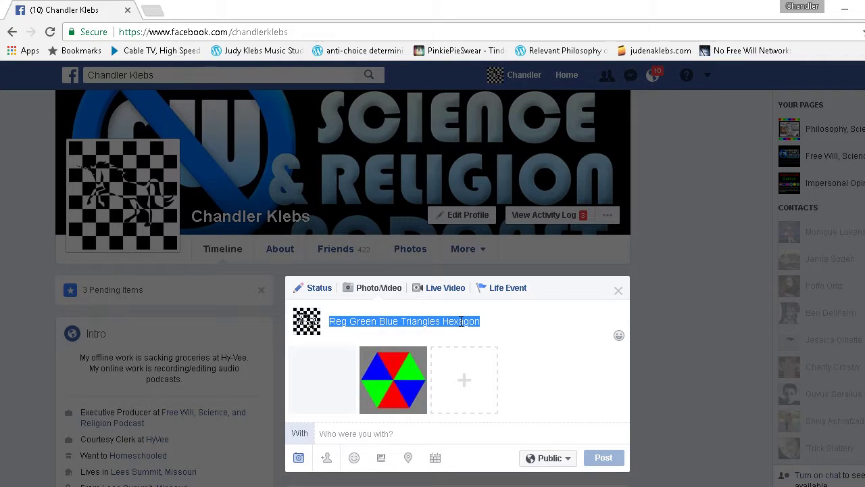
key("Left")
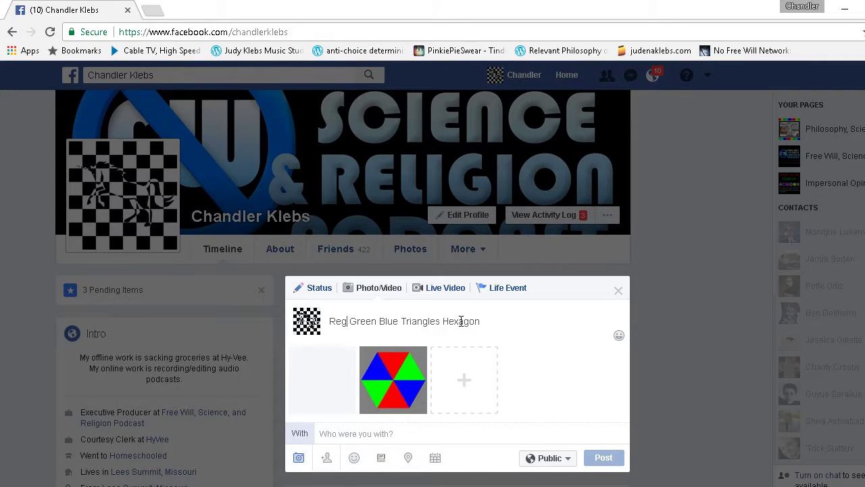
triple_click(461, 321)
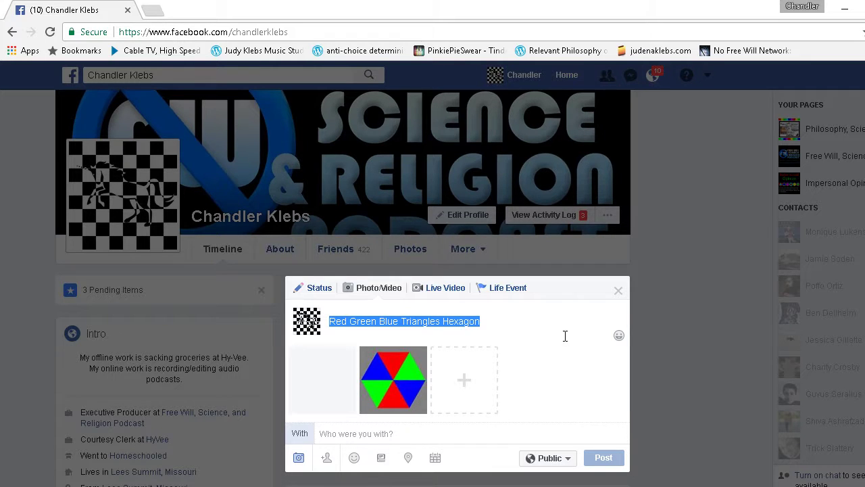
left_click(557, 327)
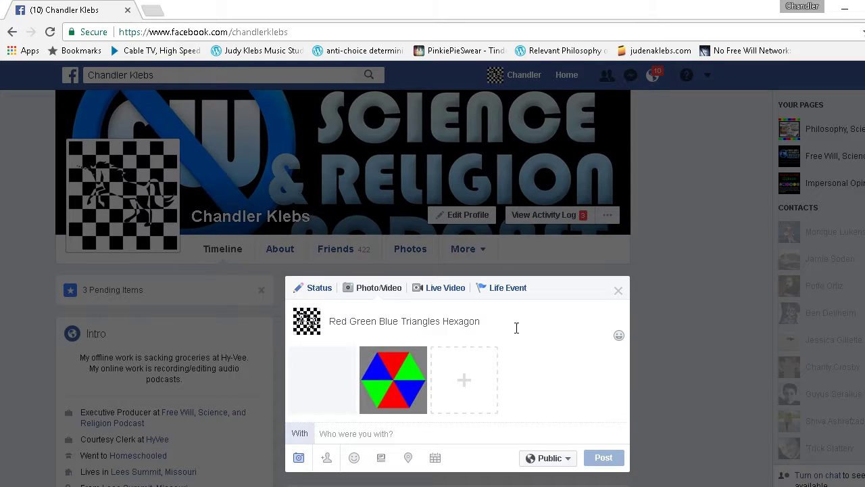
key("ctrl+a")
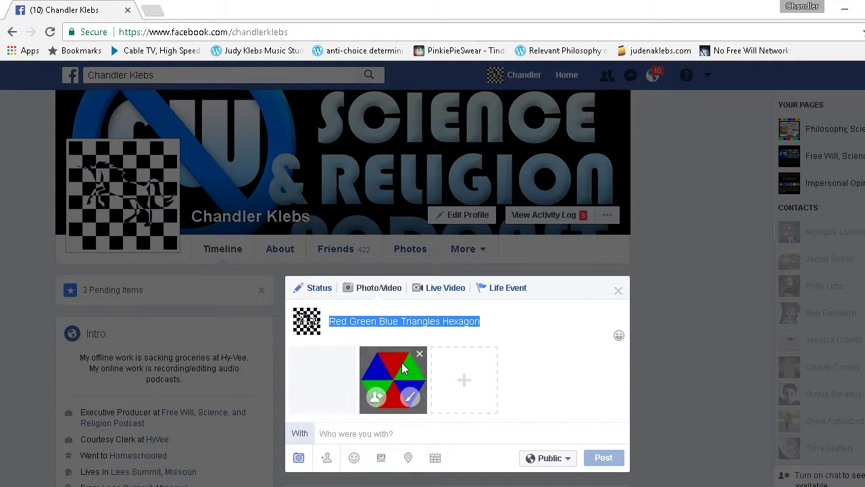
Try to tag people in the hexagon photo, and abandon the unfinished post by reloading the profile page.
left_click(375, 398)
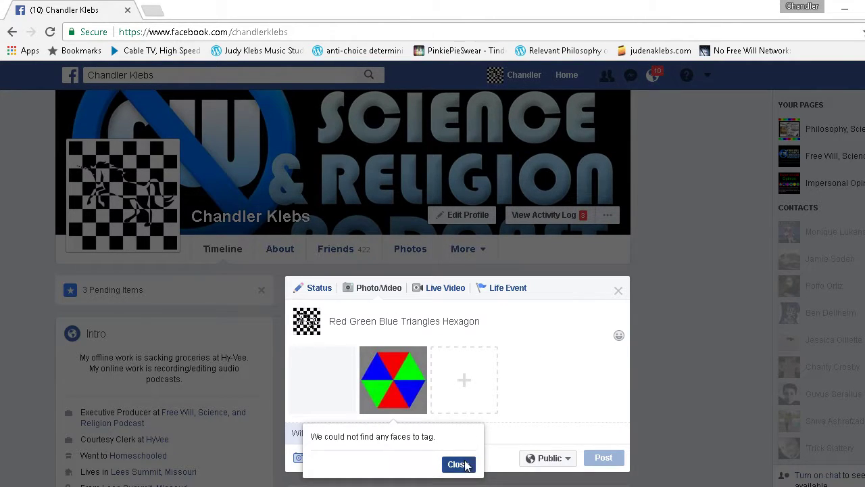
left_click(458, 463)
left_click(619, 292)
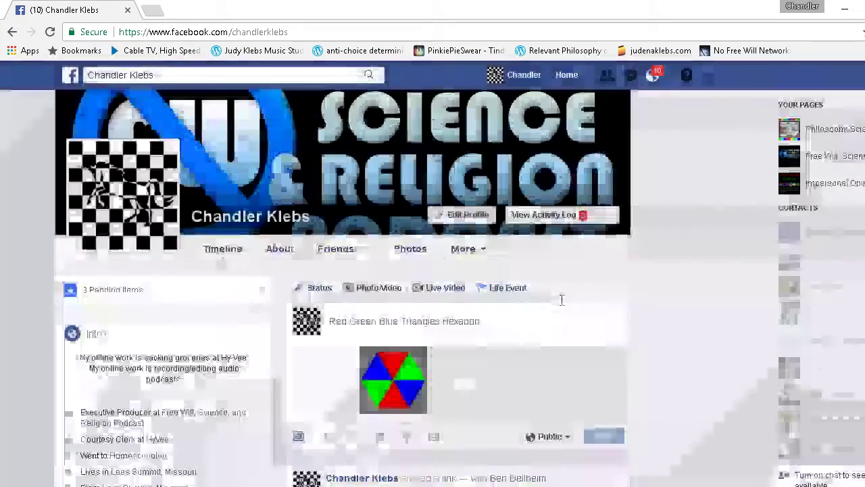
triple_click(496, 328)
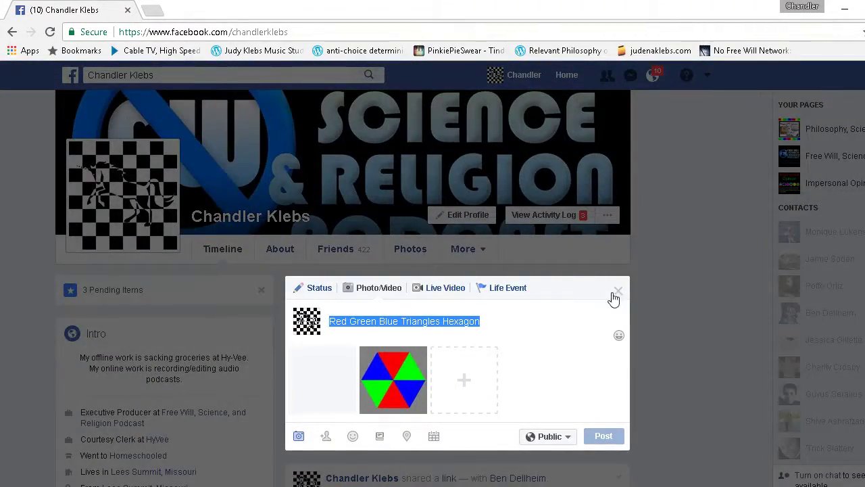
left_click(619, 290)
left_click(538, 81)
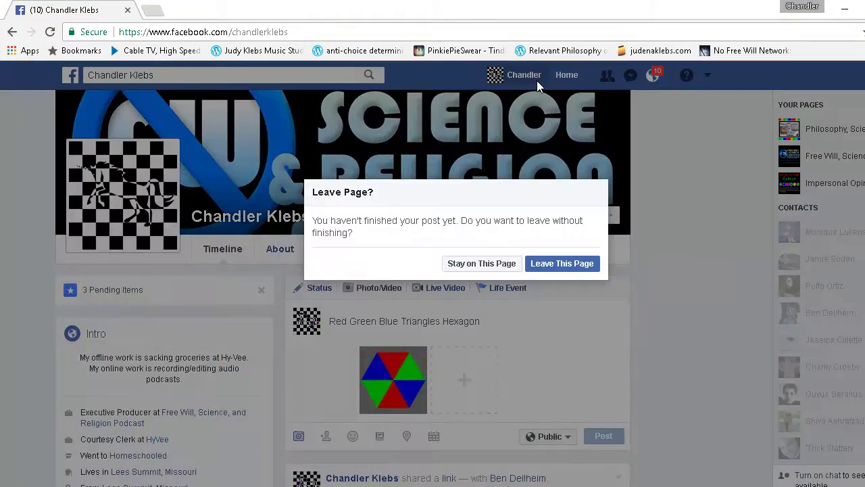
left_click(482, 263)
scroll(408, 241, "down", 3)
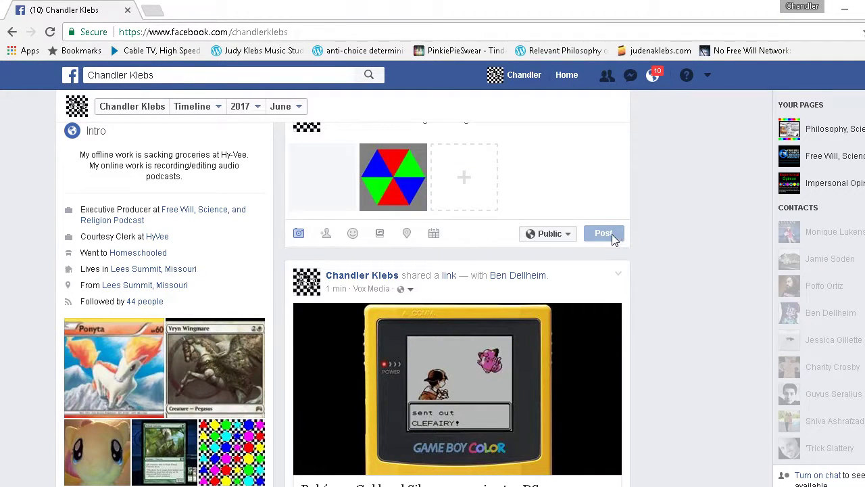
left_click(524, 78)
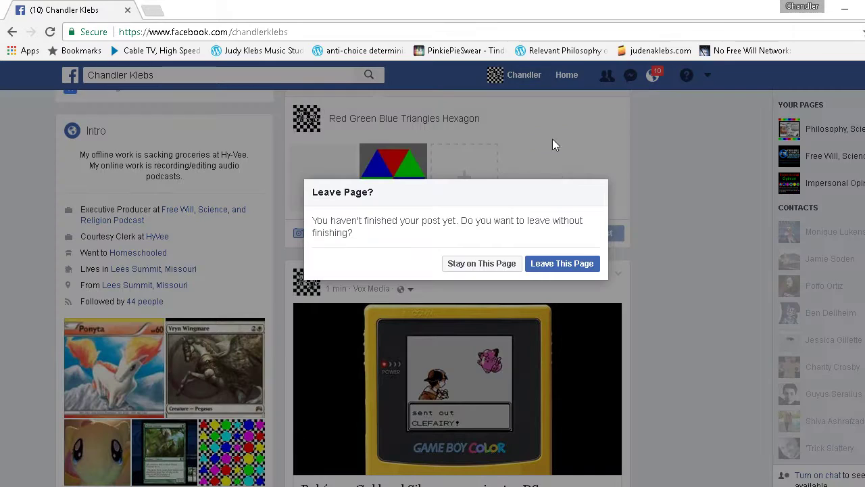
left_click(570, 271)
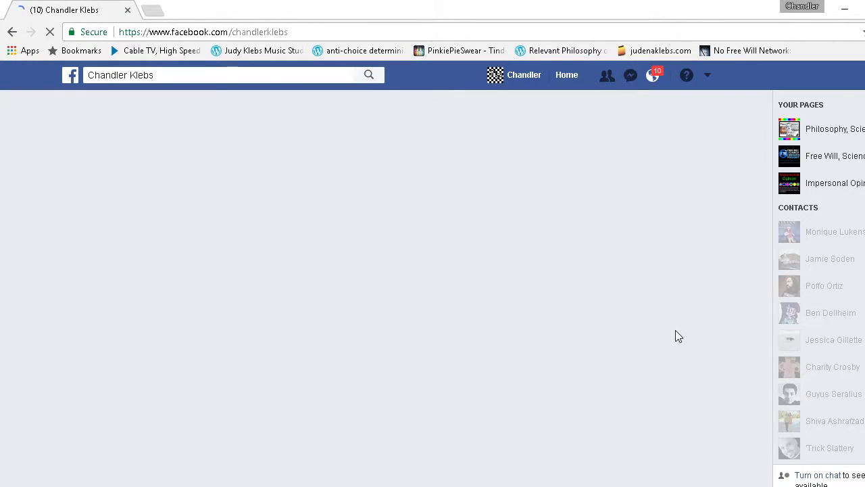
Start a new timeline status with the text "Red Green Blue Triangles Hexagon".
scroll(466, 311, "down", 3)
scroll(421, 338, "up", 3)
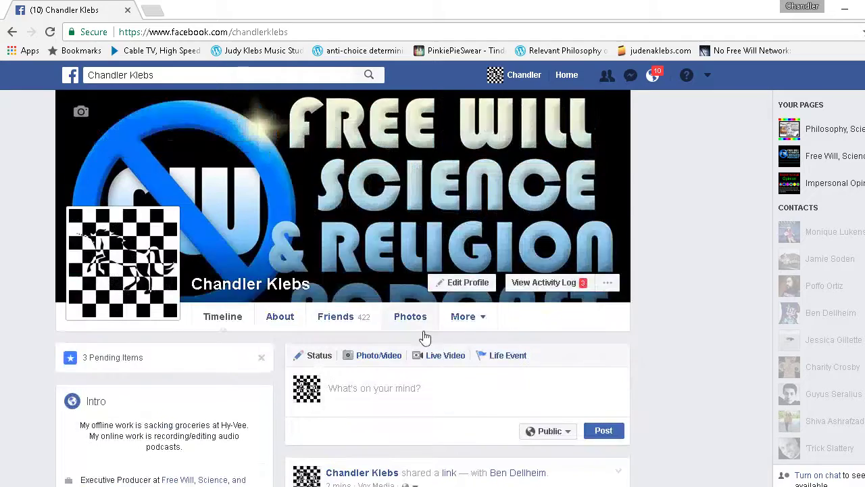
left_click(399, 397)
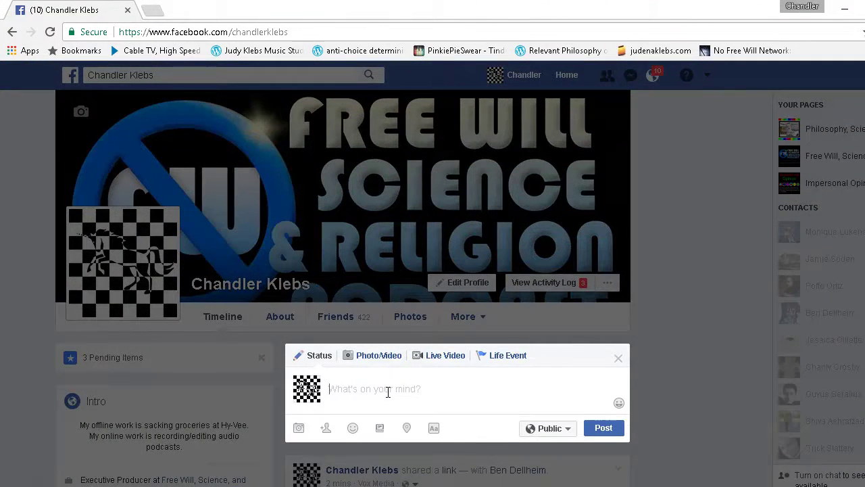
type("Red Green Blue Triangles Hexagon")
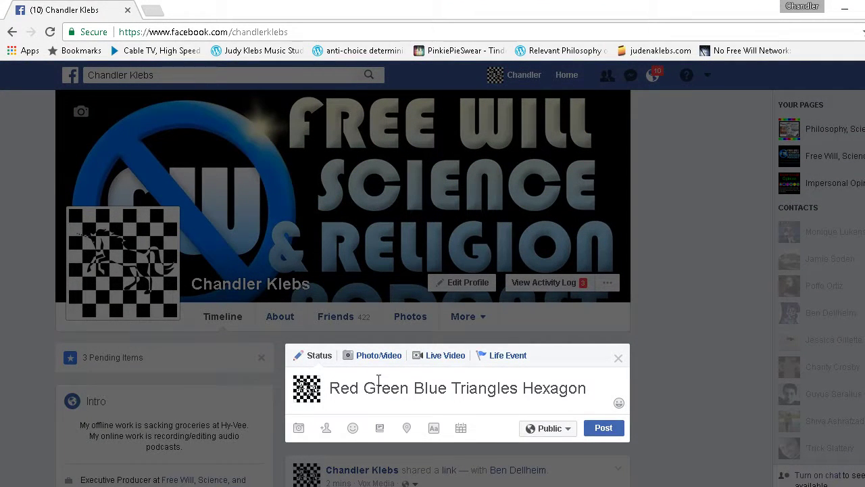
Attach drawing.png from the inkscape folder to the status and publish the post.
left_click(365, 359)
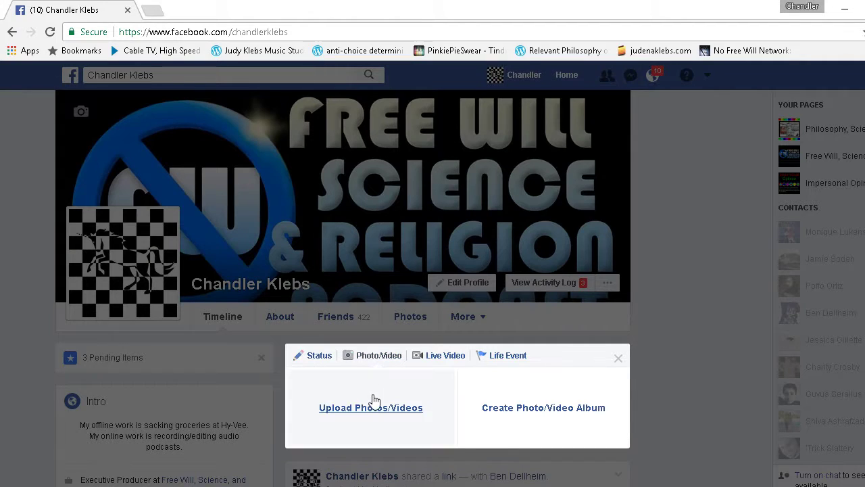
left_click(373, 406)
scroll(283, 203, "down", 5)
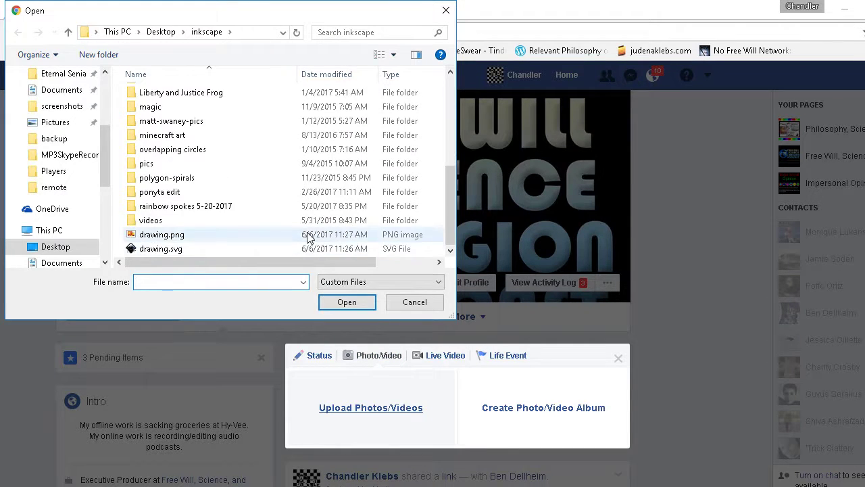
left_click(271, 234)
left_click(346, 301)
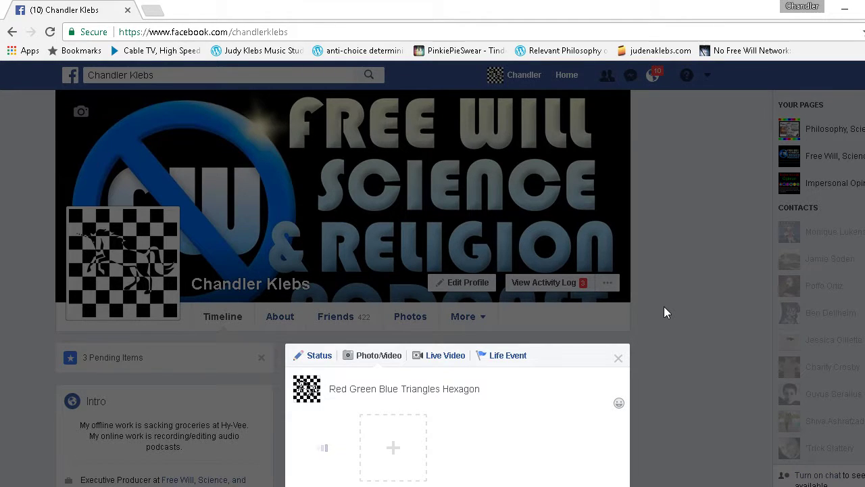
scroll(666, 314, "down", 3)
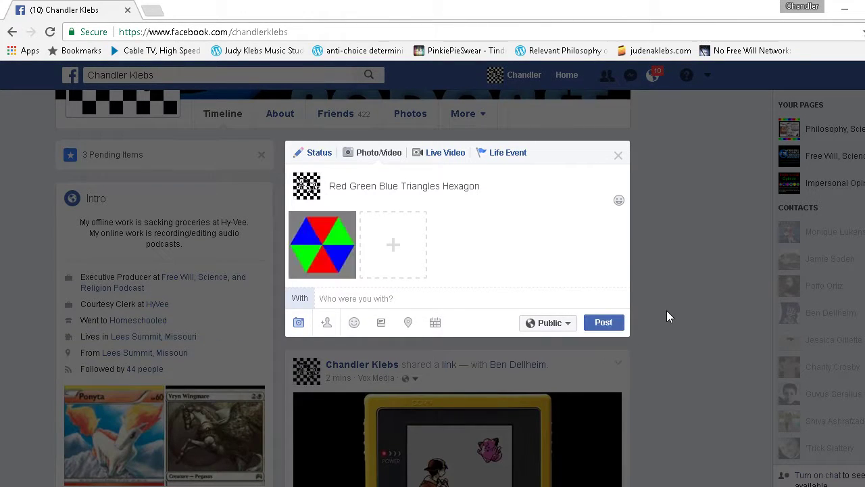
left_click(615, 325)
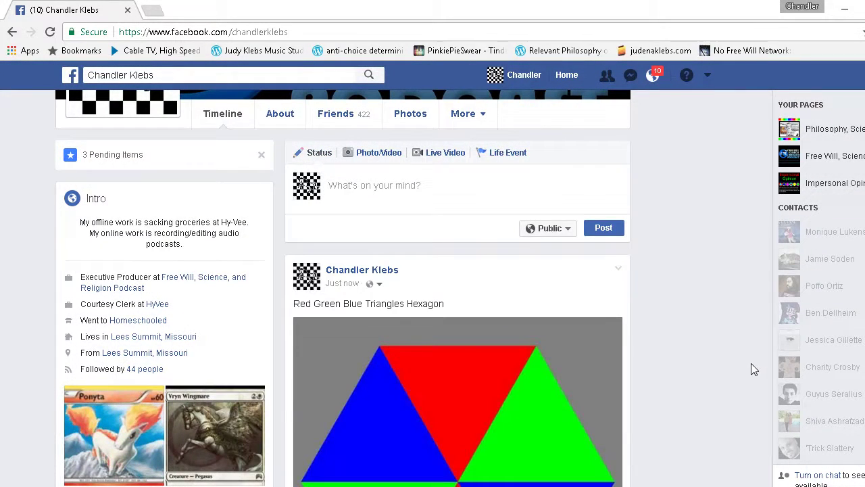
Look over the published hexagon post on the timeline and switch back to the drawing in Inkscape.
scroll(700, 331, "down", 3)
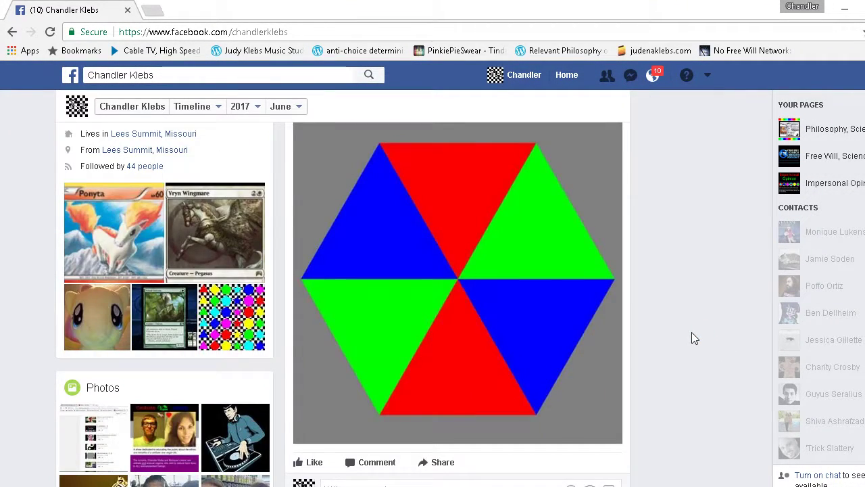
scroll(691, 332, "up", 1)
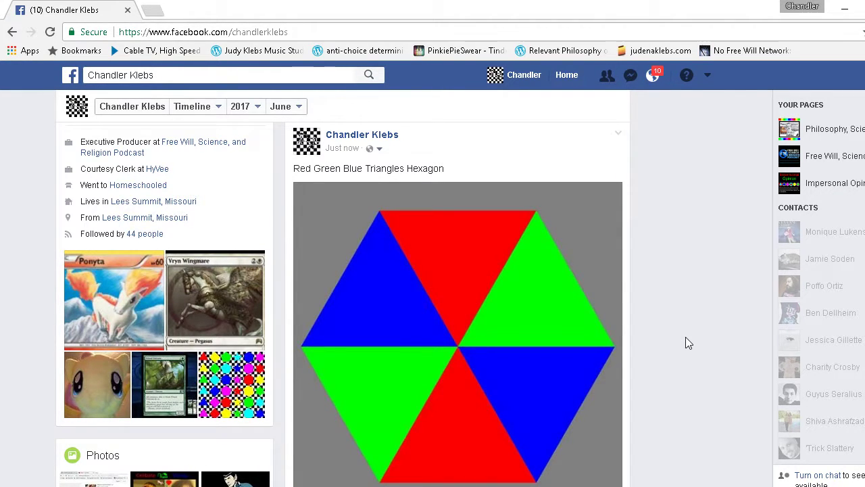
left_click(845, 8)
left_click(845, 8)
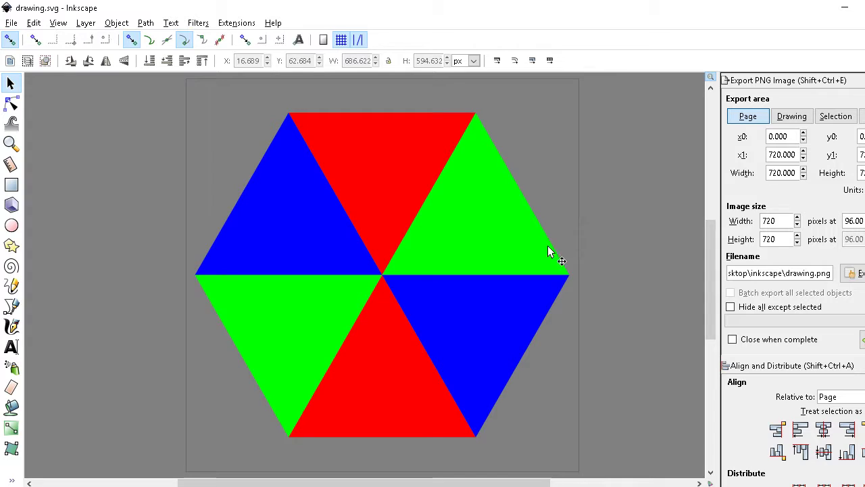
Scale the hexagon group down about its center to about 501 by 434 px and ungroup it into separate triangles.
left_click(525, 252)
left_click(608, 260)
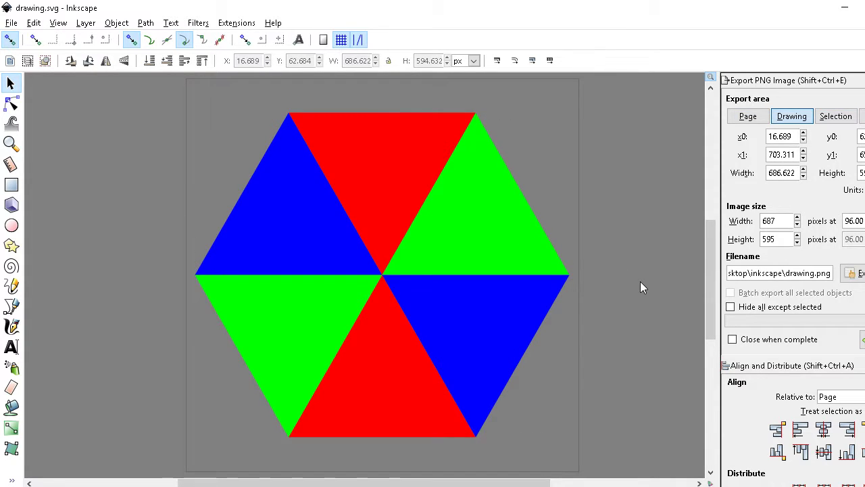
left_click(510, 261)
left_click_drag(574, 276, 526, 280)
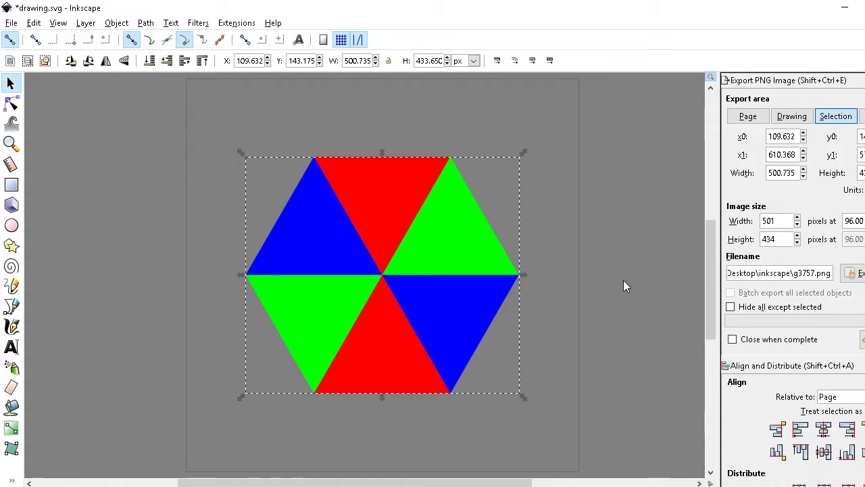
key("ctrl+shift+g")
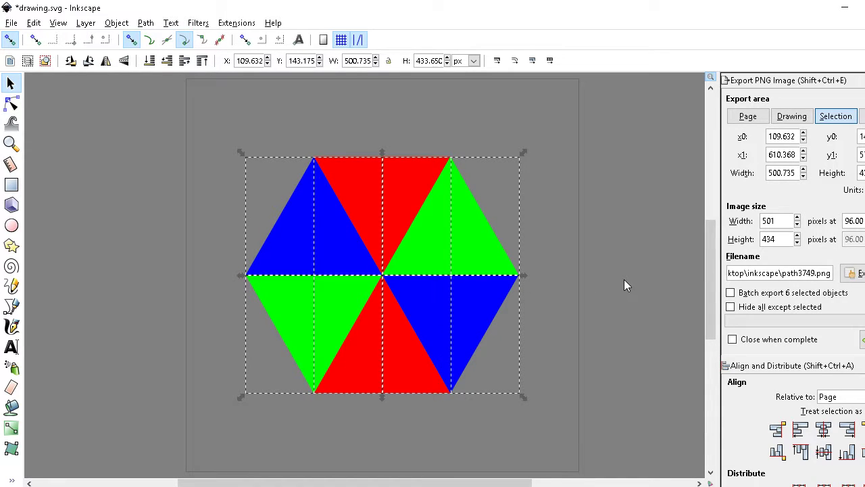
left_click(624, 280)
left_click(469, 256)
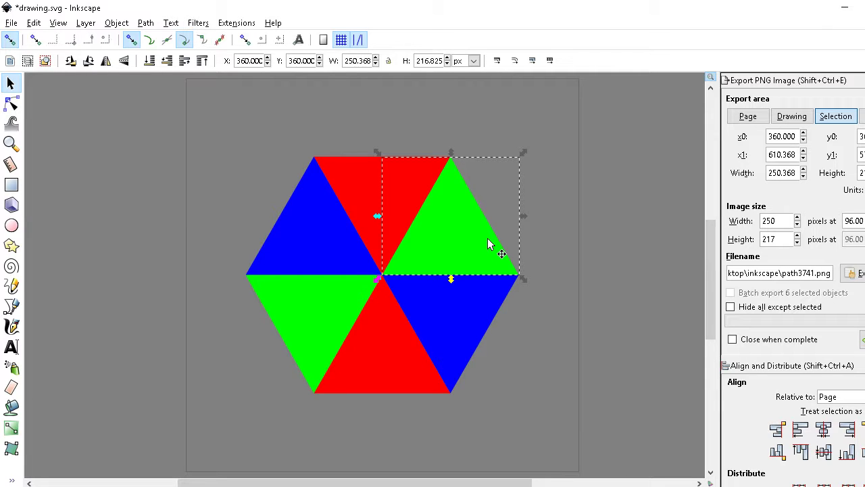
key("ctrl+d")
left_click_drag(462, 234, 401, 121)
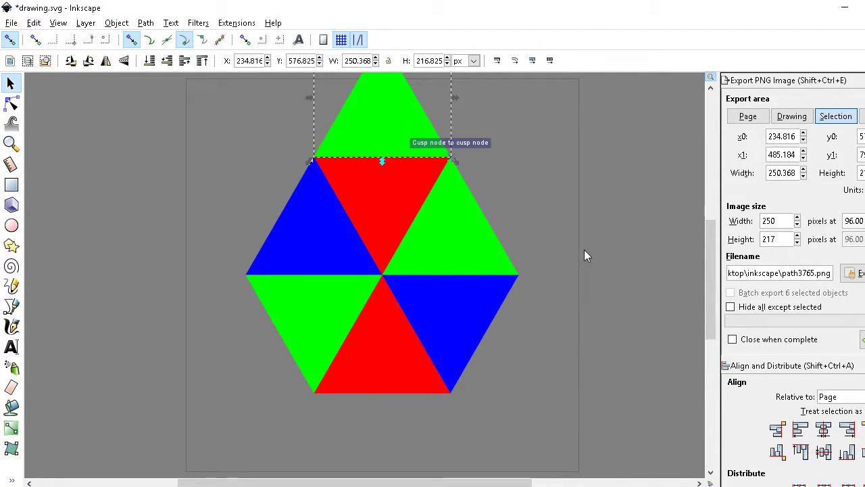
scroll(586, 249, "up", 1)
key("minus")
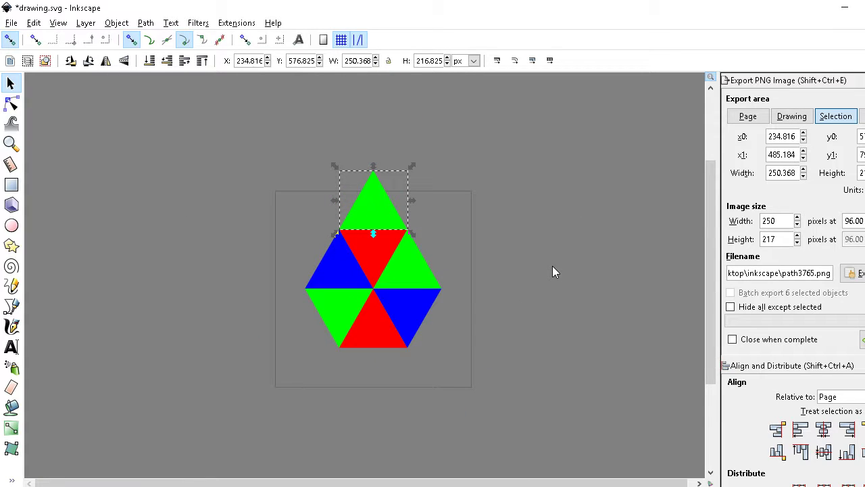
left_click(410, 311)
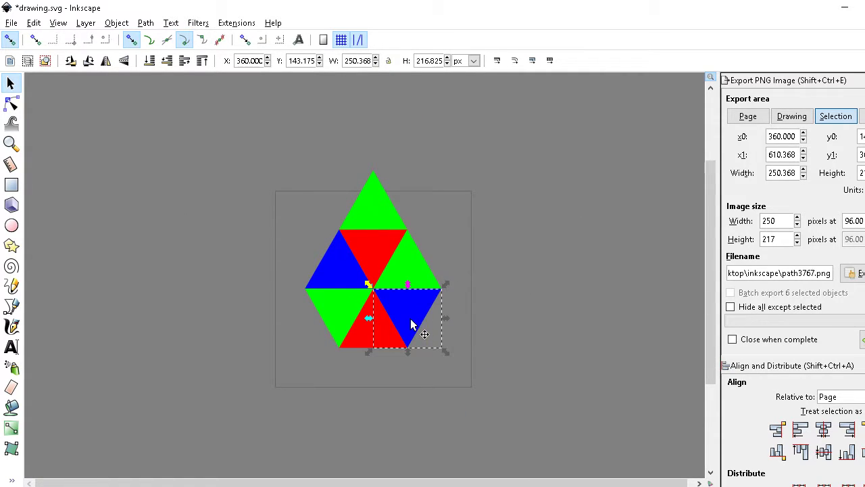
left_click_drag(411, 325, 370, 394)
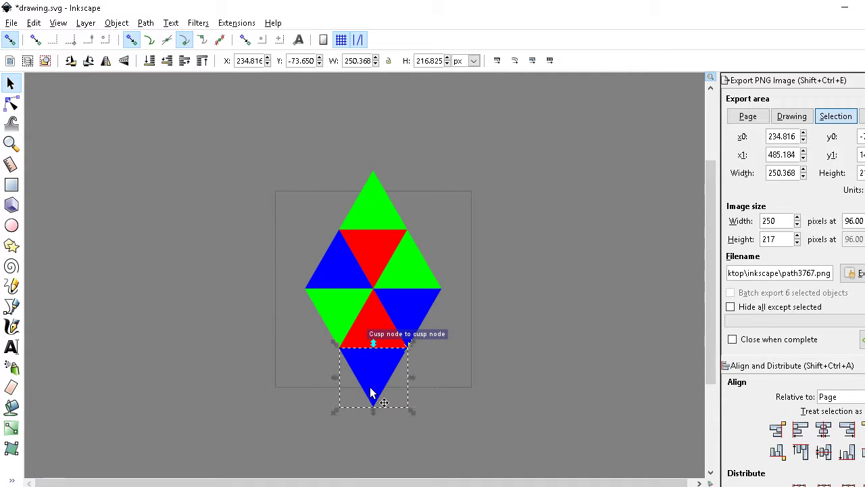
left_click(372, 257)
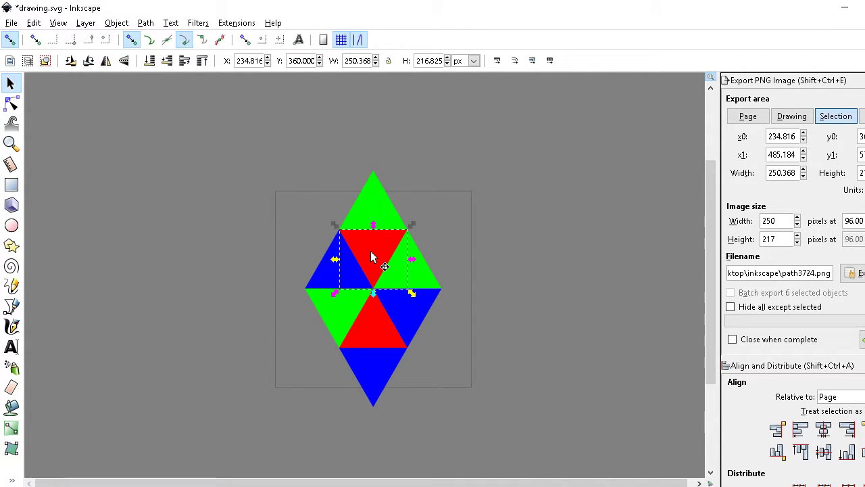
left_click_drag(372, 257, 433, 251)
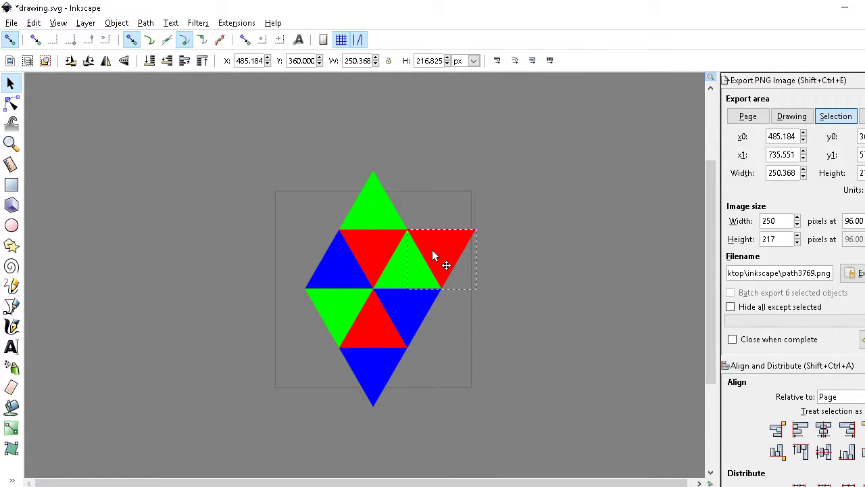
mouse_move(432, 249)
left_mouse_down()
mouse_move(478, 250)
mouse_move(448, 250)
left_mouse_up()
key("Delete")
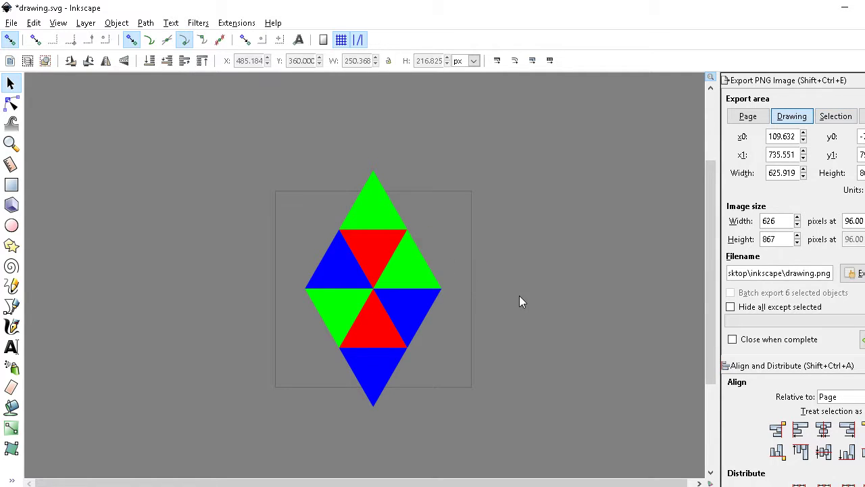
left_click(390, 206)
key("Delete")
left_click(380, 366)
key("Delete")
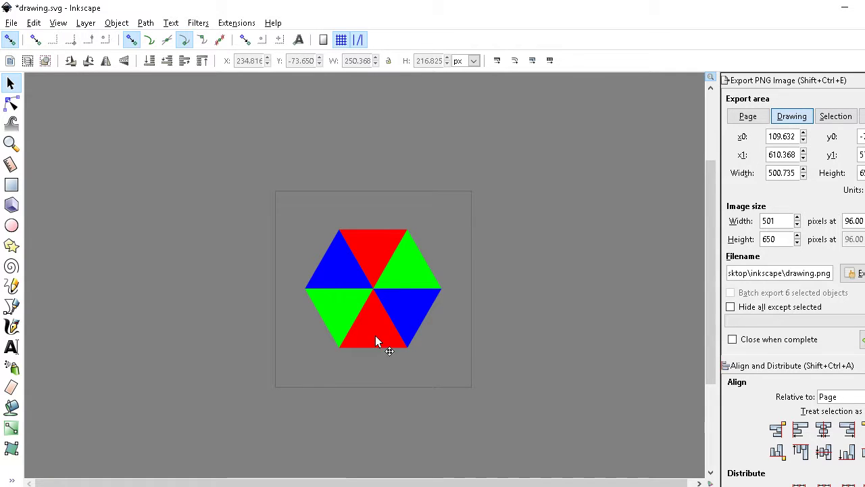
Duplicate the lower red triangle, snap the copy onto the hexagon's top edge as a star point, and color it blue.
left_click(382, 344)
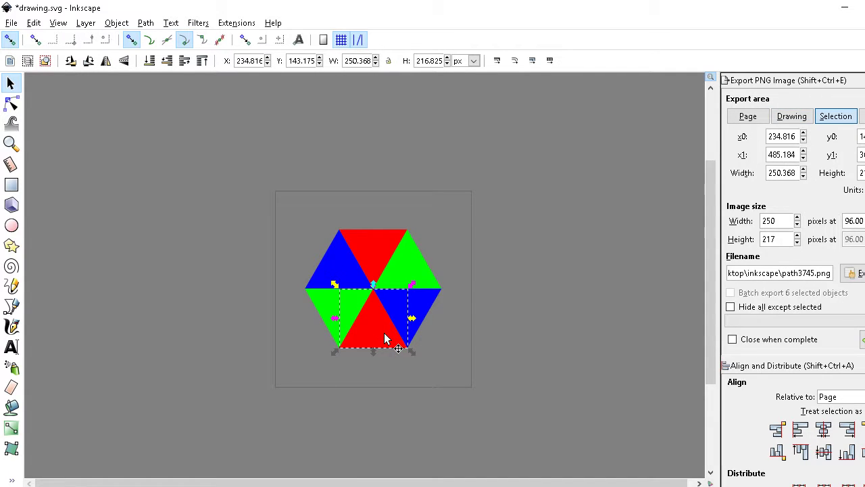
left_click_drag(385, 331, 380, 208)
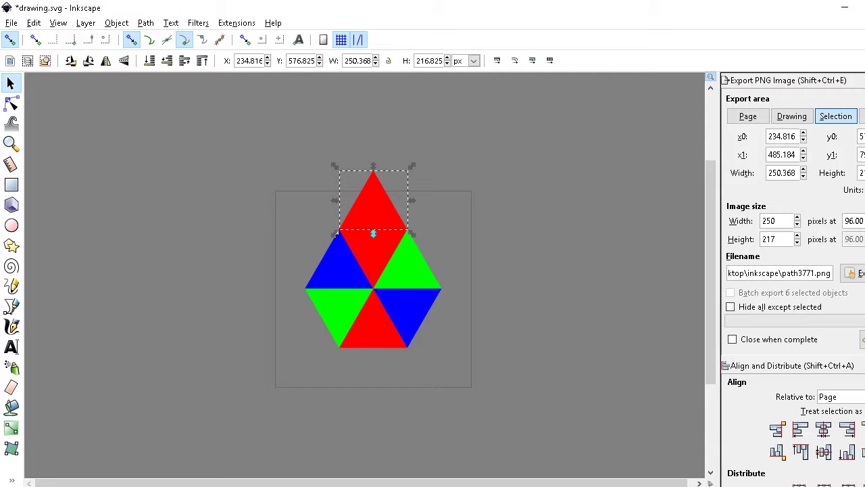
left_click(636, 485)
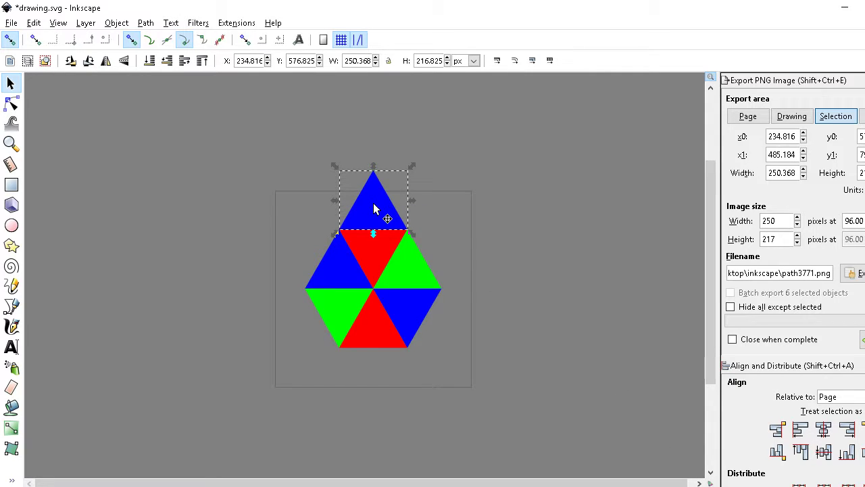
Add copies of the top star point on the hexagon's lower-right edge in green and its lower-left edge in red.
left_click_drag(374, 208, 452, 328)
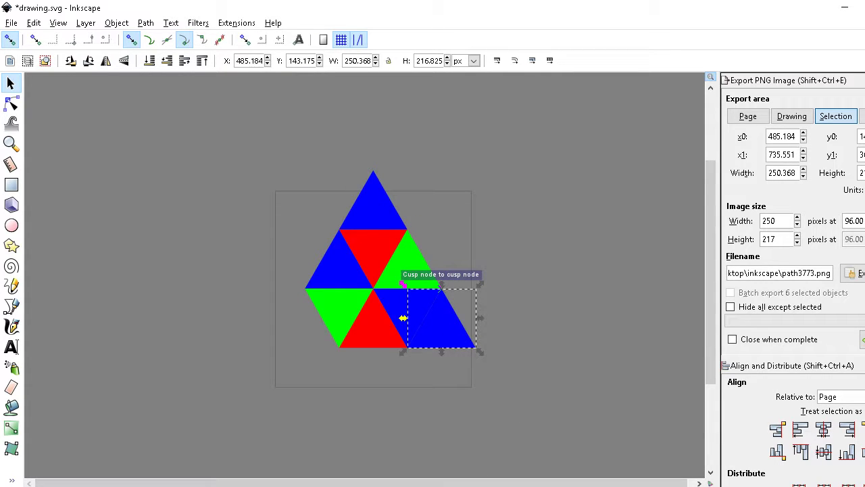
left_click(540, 484)
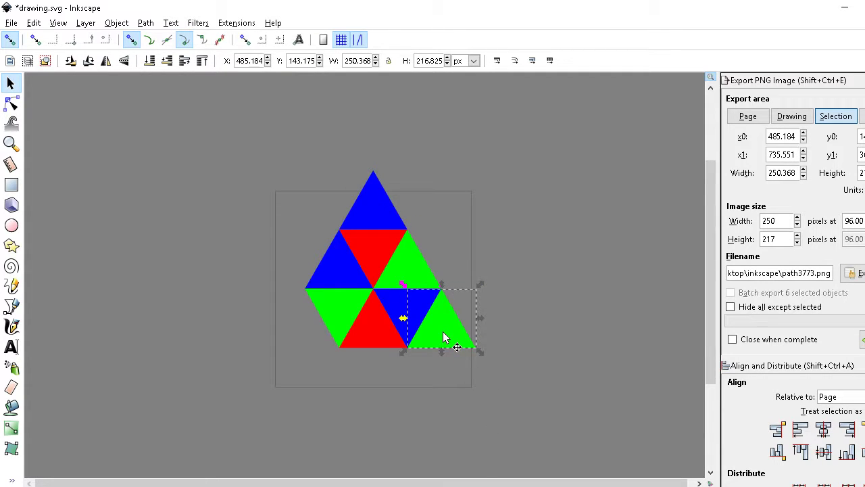
left_click_drag(444, 337, 308, 338)
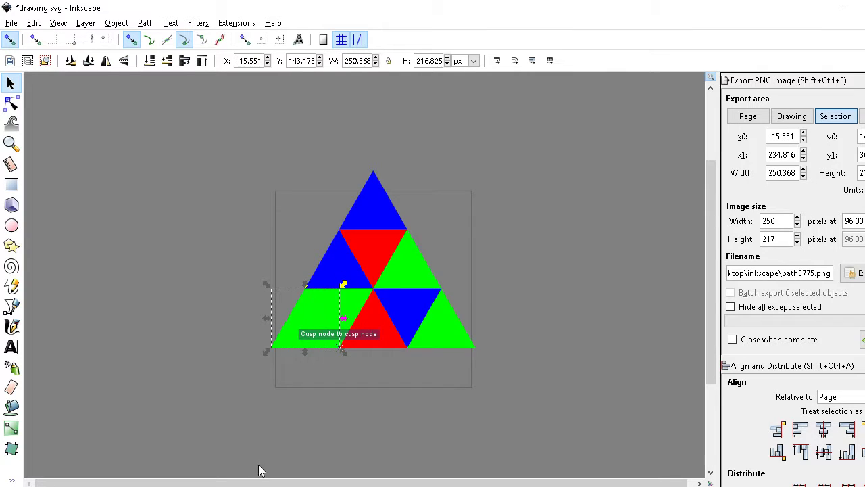
key("End")
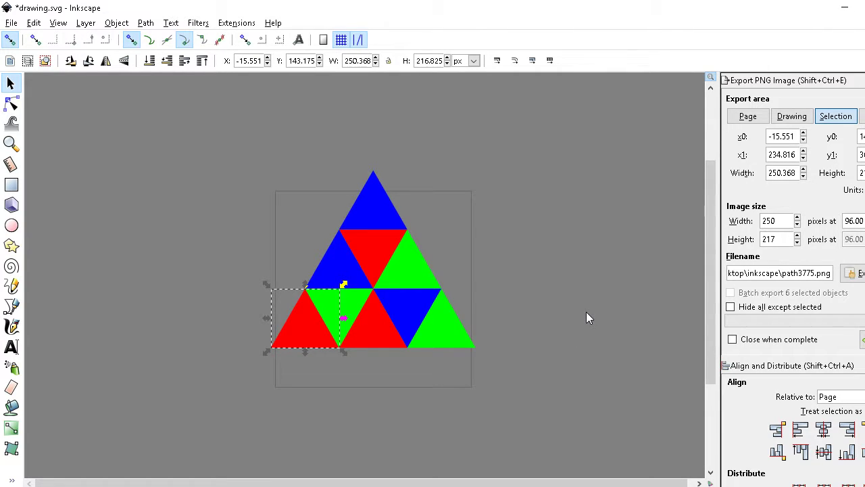
key("Escape")
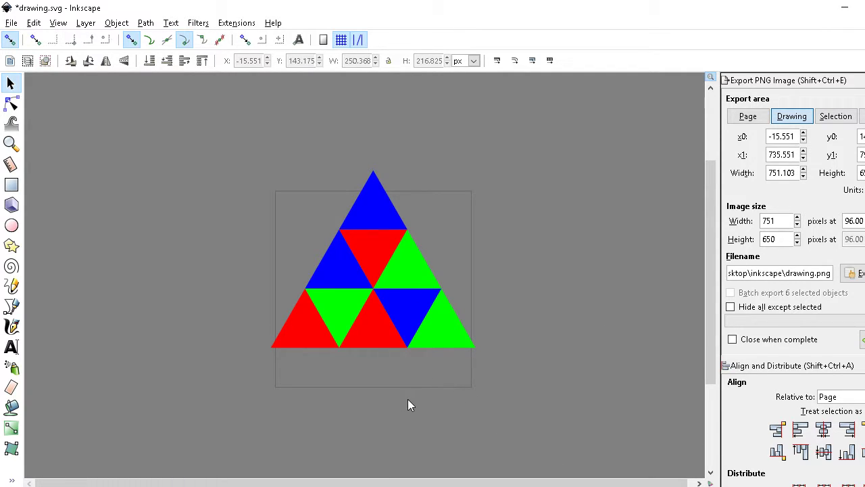
Duplicate the hexagon's upper red triangle onto its upper-right and upper-left edges, coloring the upper-left copy green.
left_click(377, 325)
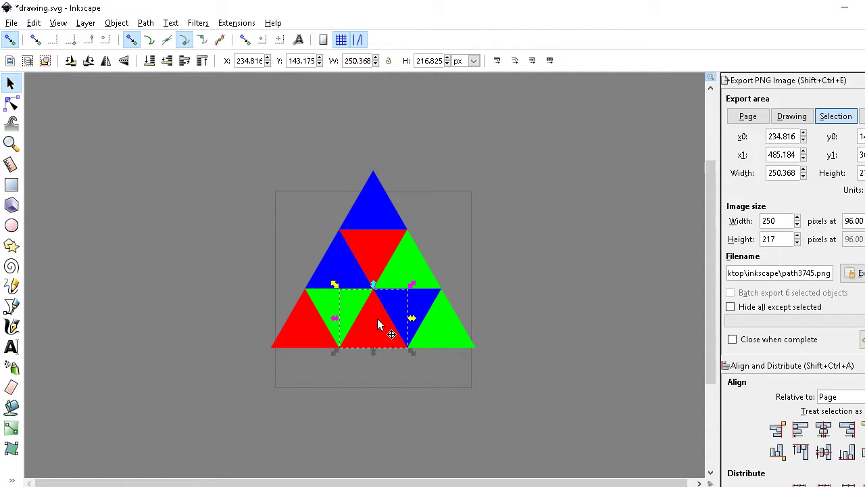
left_click(380, 261)
left_click_drag(380, 261, 447, 263)
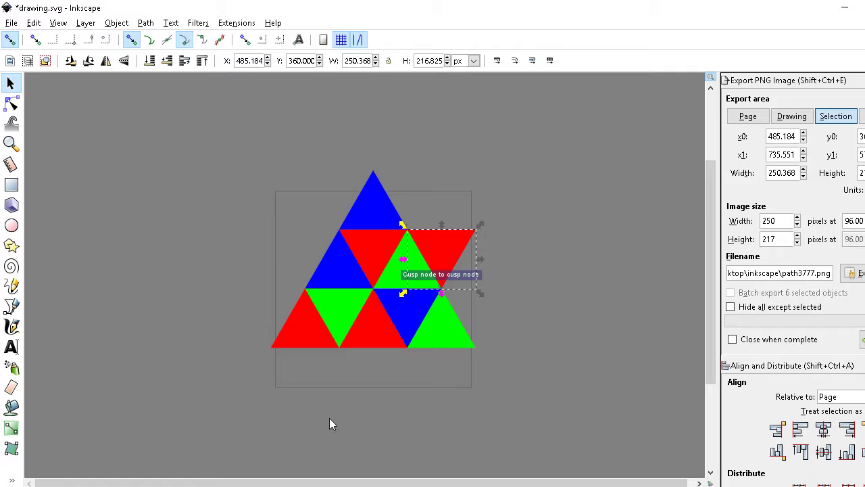
left_click(448, 262)
left_click_drag(447, 263, 301, 262)
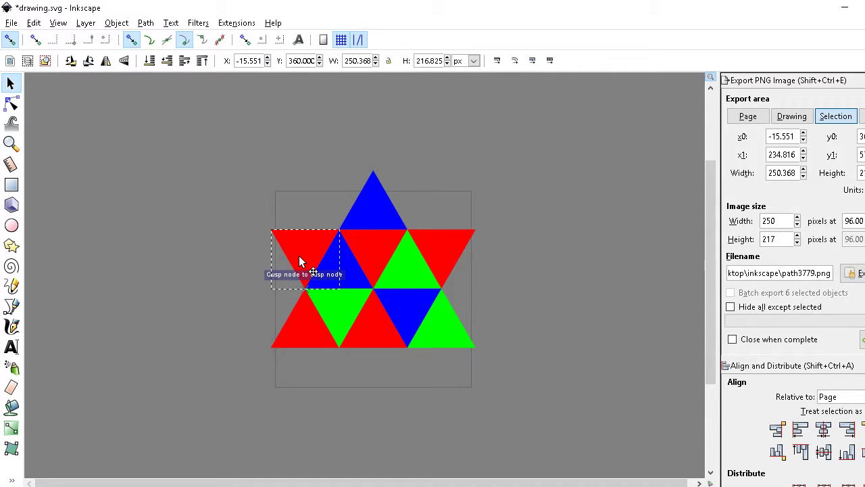
left_click_drag(299, 258, 299, 258)
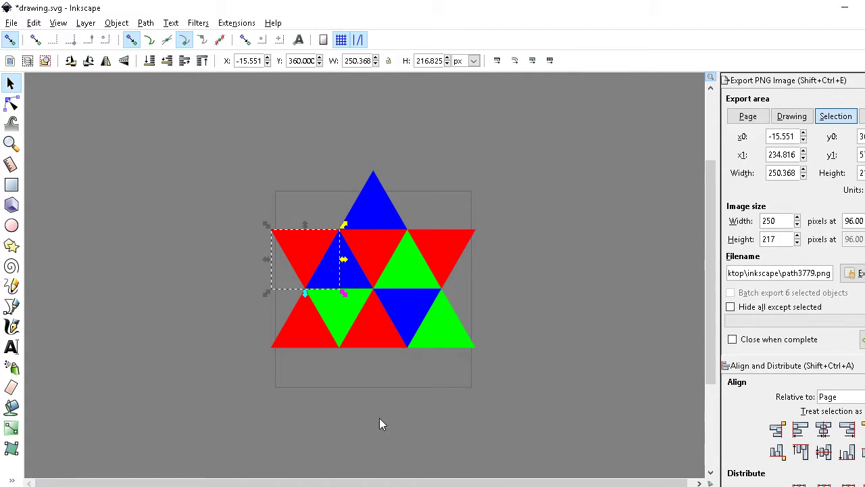
key("ctrl+shift+v")
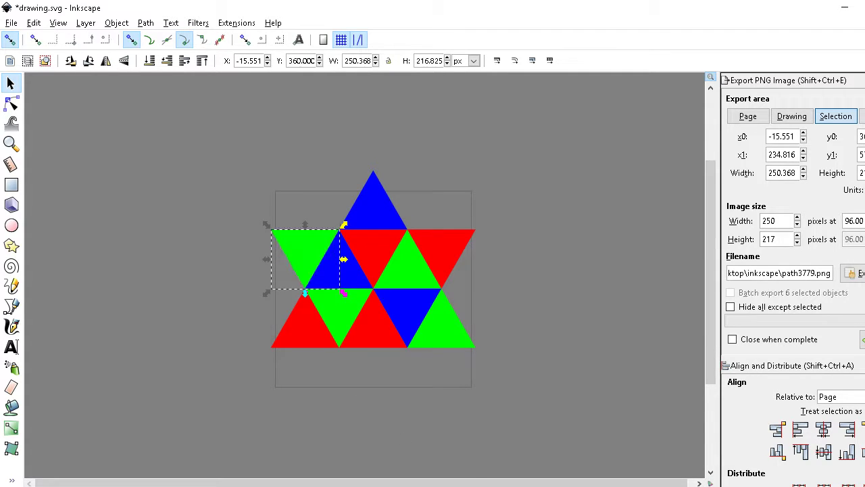
Snap another downward-pointing triangle copy onto the hexagon's bottom edge and color it blue to complete the star.
key("ctrl+v")
left_click_drag(351, 354, 368, 372)
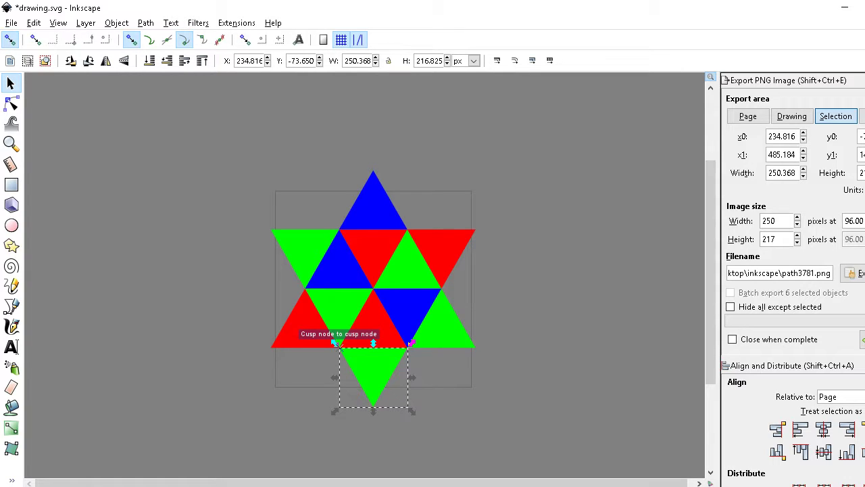
left_click(585, 307)
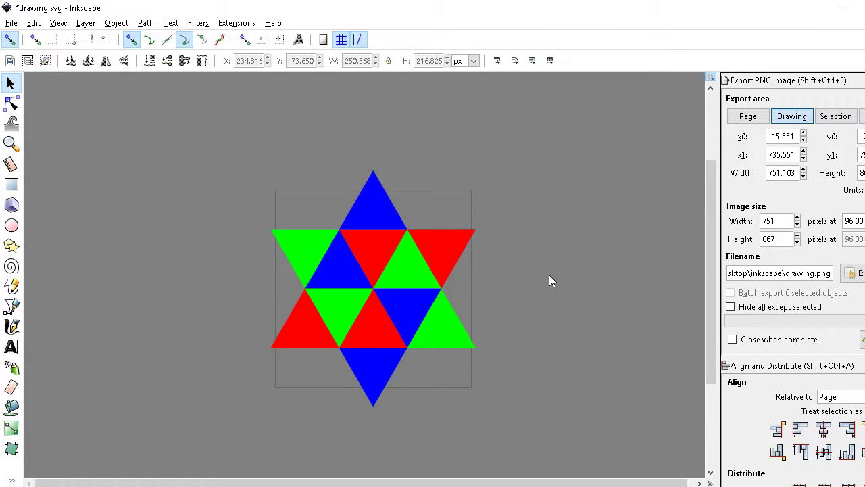
Select all twelve triangles, enlarge the star to about 828 by 956 px, and group it.
key("5")
key("ctrl+a")
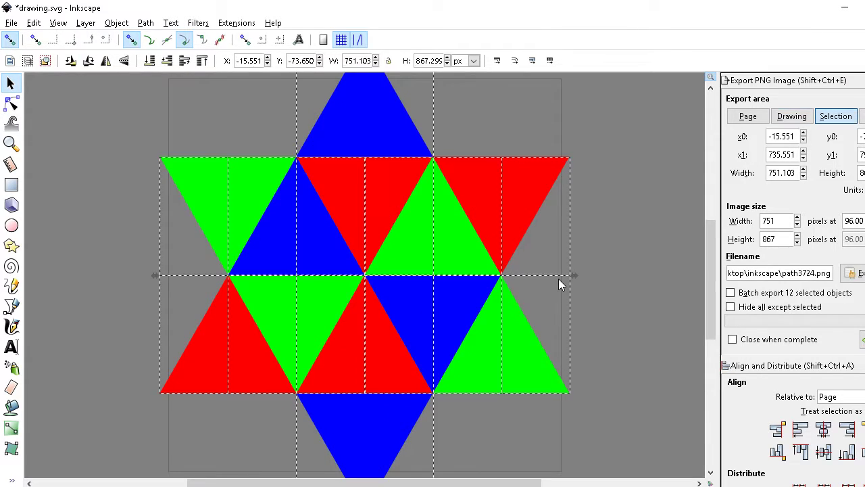
left_click_drag(576, 276, 598, 289)
key("ctrl+g")
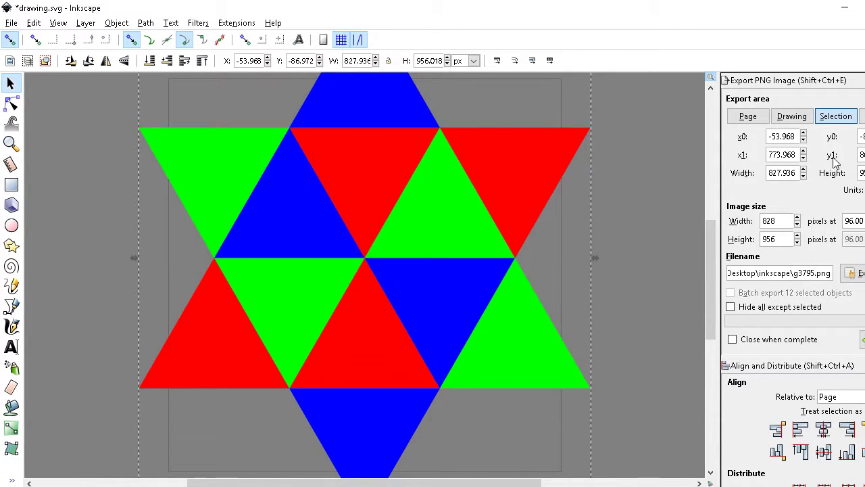
Center the star group vertically on the page and scale it down about its center to about 592 by 684 px.
left_click(864, 80)
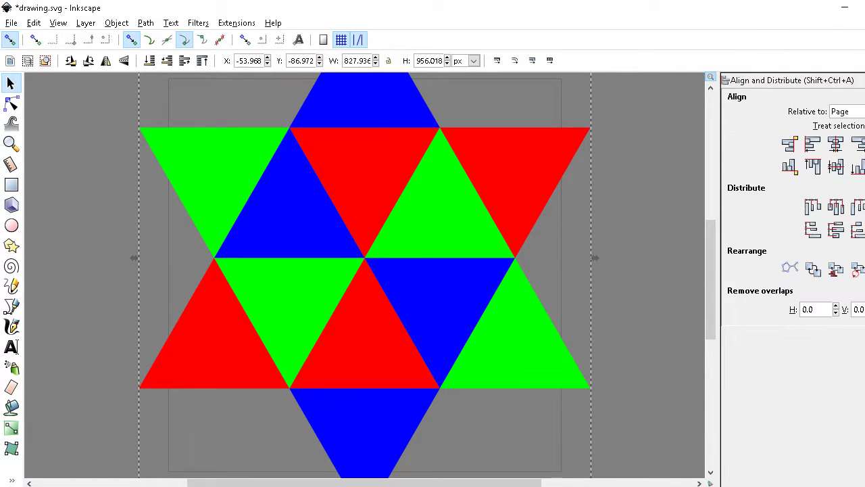
left_click(835, 167)
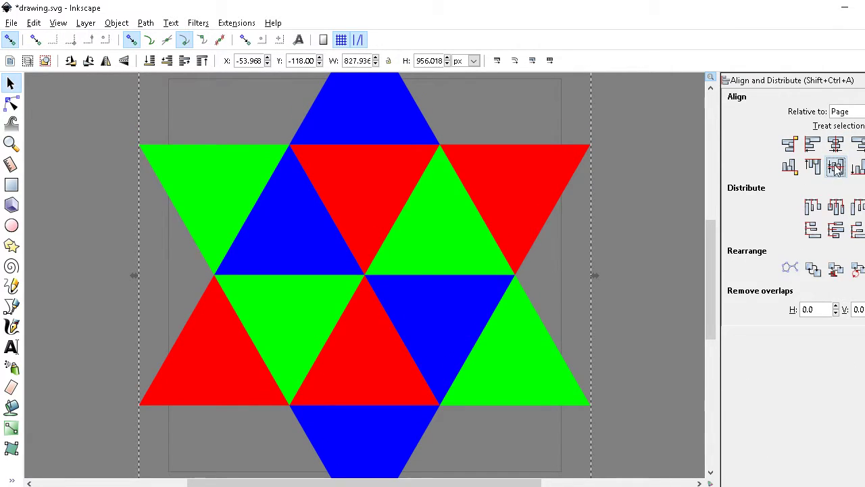
left_click_drag(592, 277, 529, 279)
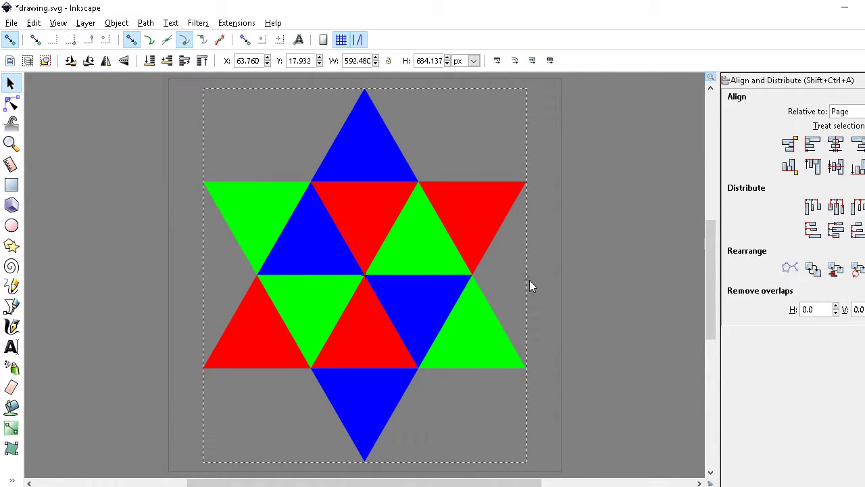
Save the drawing and export the whole page as a 720 by 720 px PNG named drawing.png, replacing the existing file.
left_click(622, 252)
key("ctrl+s")
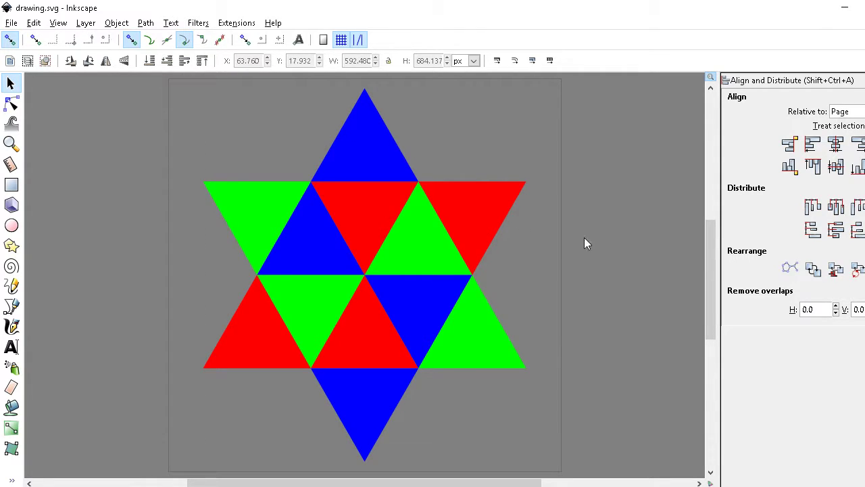
left_click(11, 23)
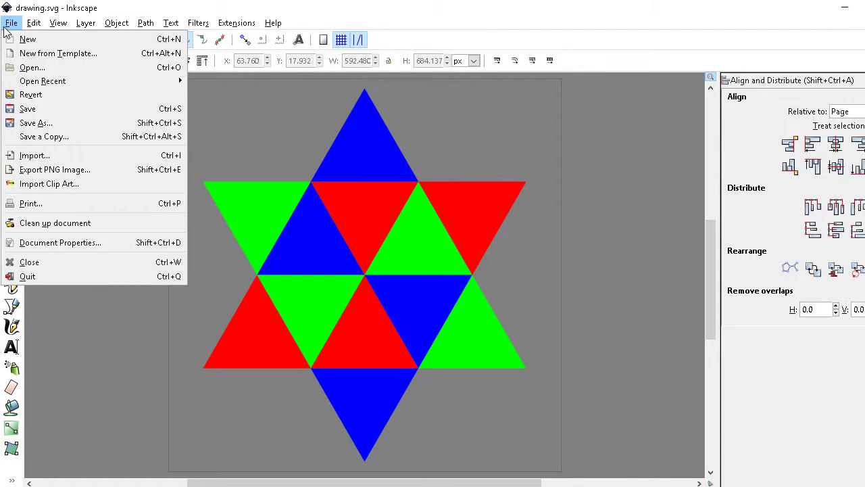
left_click(91, 169)
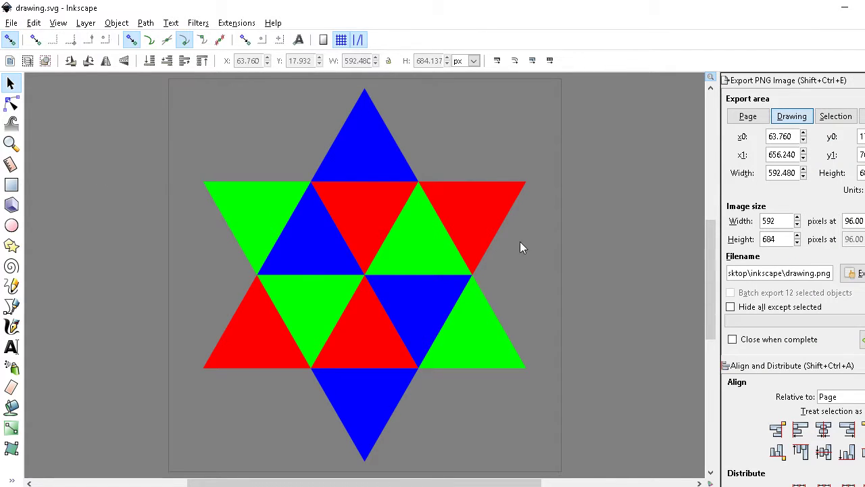
left_click(744, 118)
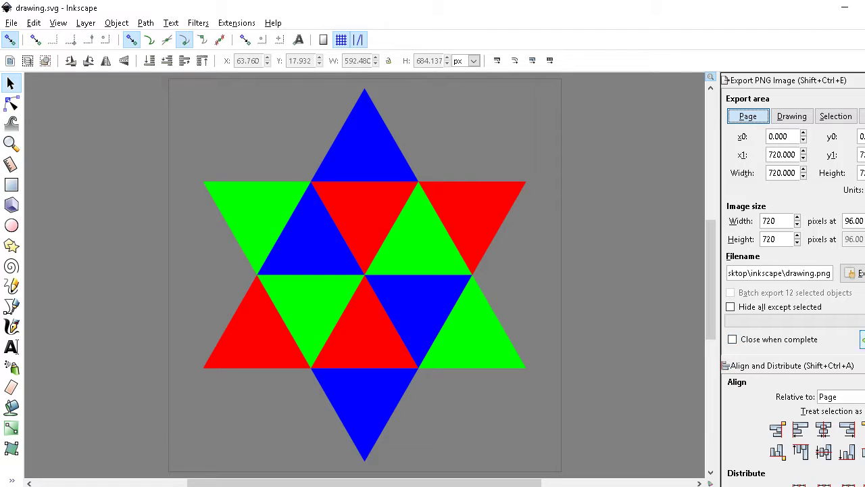
left_click(853, 273)
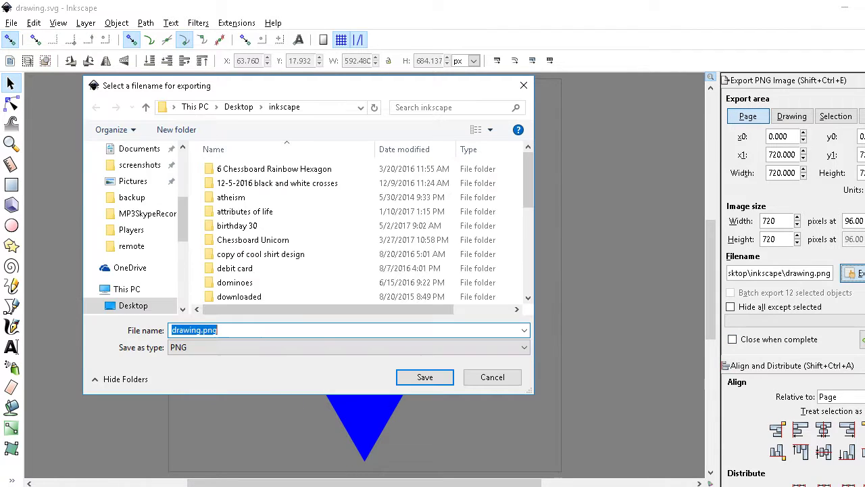
left_click(423, 376)
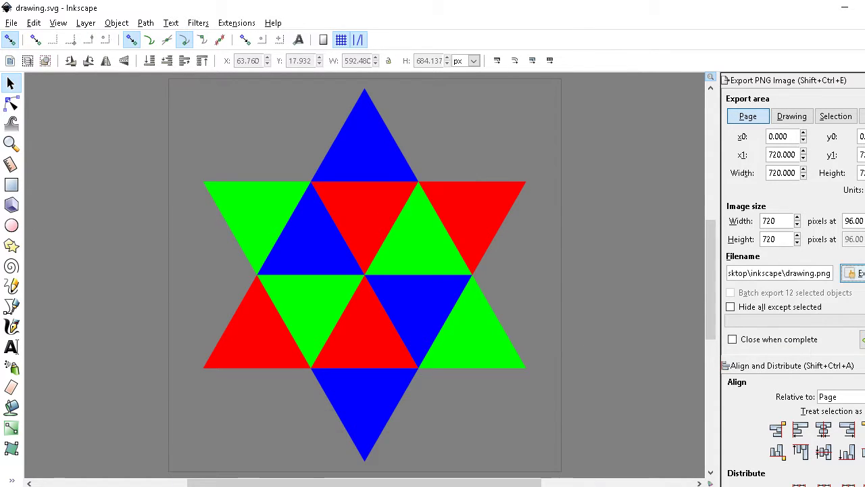
left_click(851, 273)
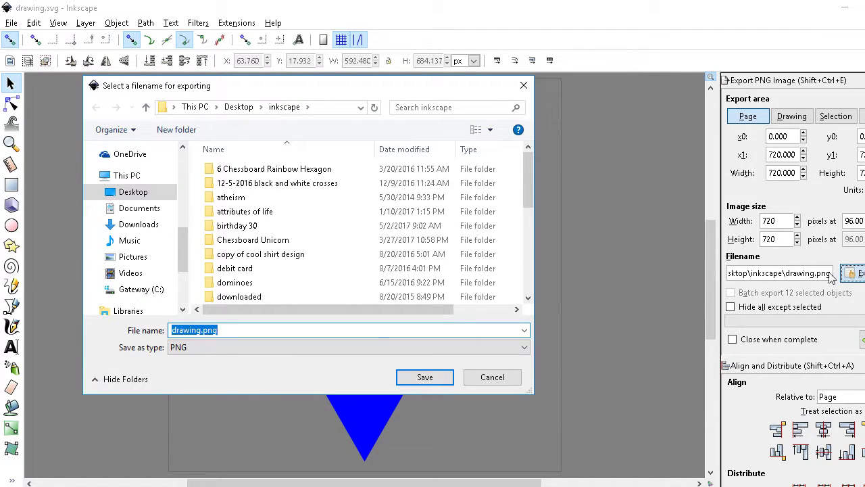
left_click(419, 377)
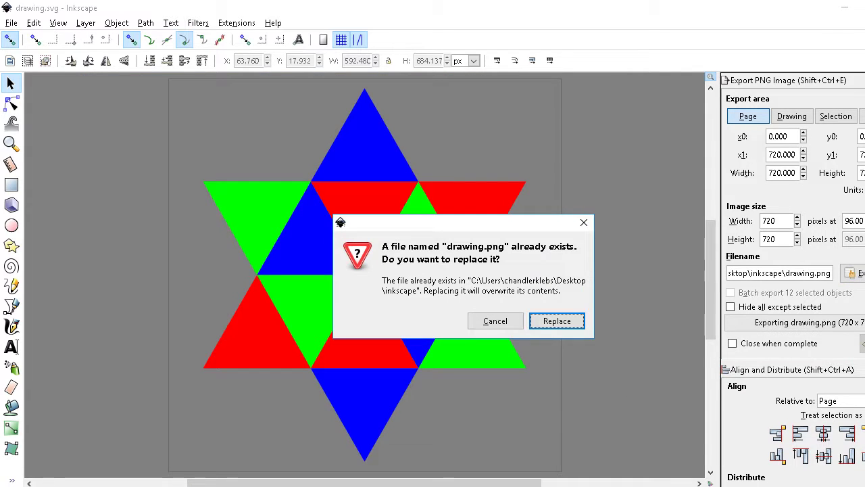
left_click(543, 321)
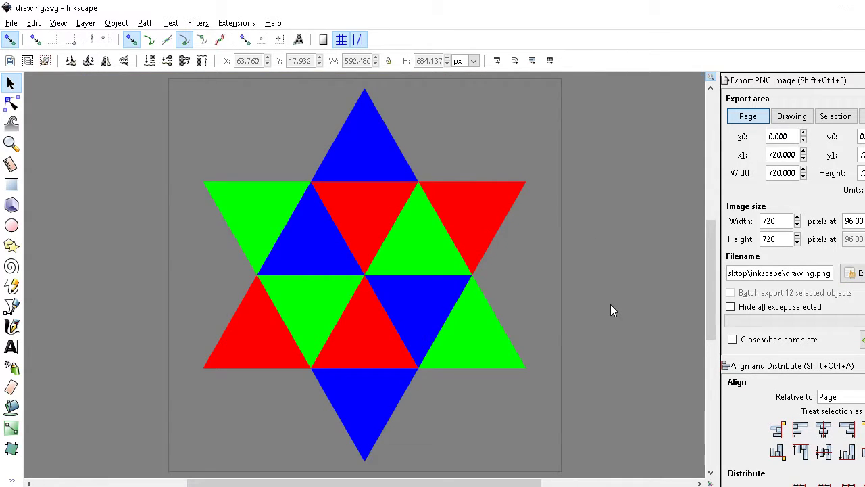
Switch to the Facebook profile in Chrome and publish a public photo post with drawing.png from the inkscape folder.
left_click(429, 482)
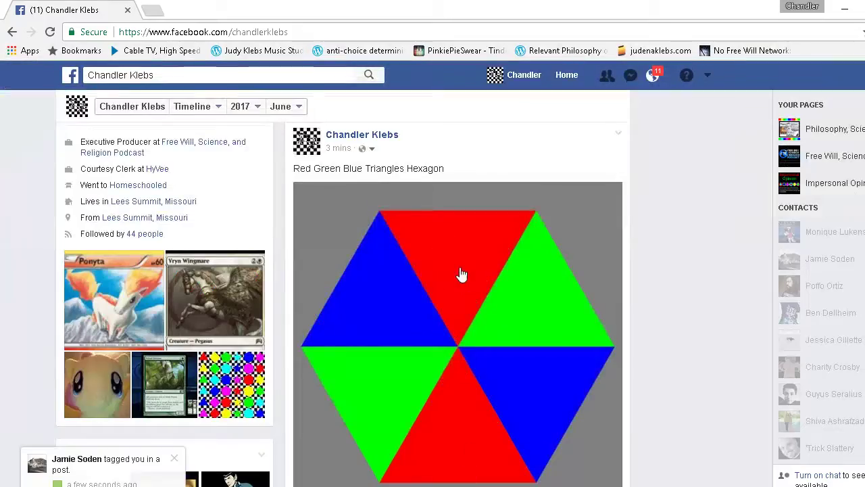
scroll(475, 193, "up", 3)
left_click(377, 155)
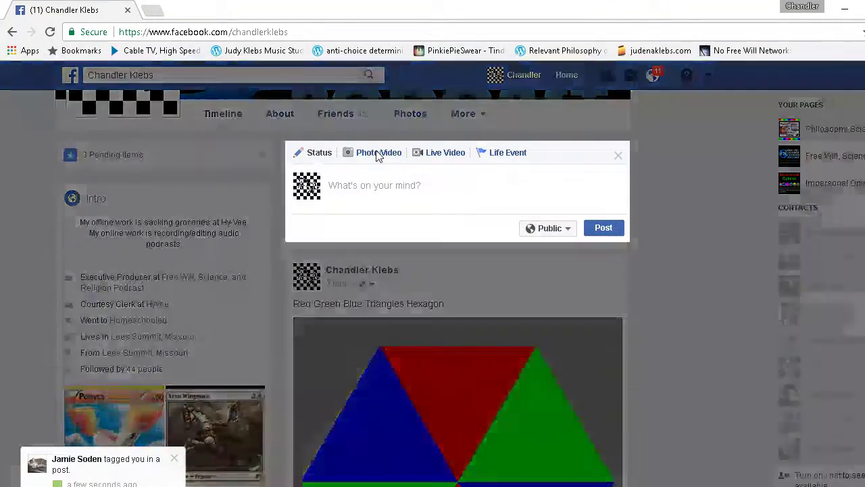
left_click(373, 203)
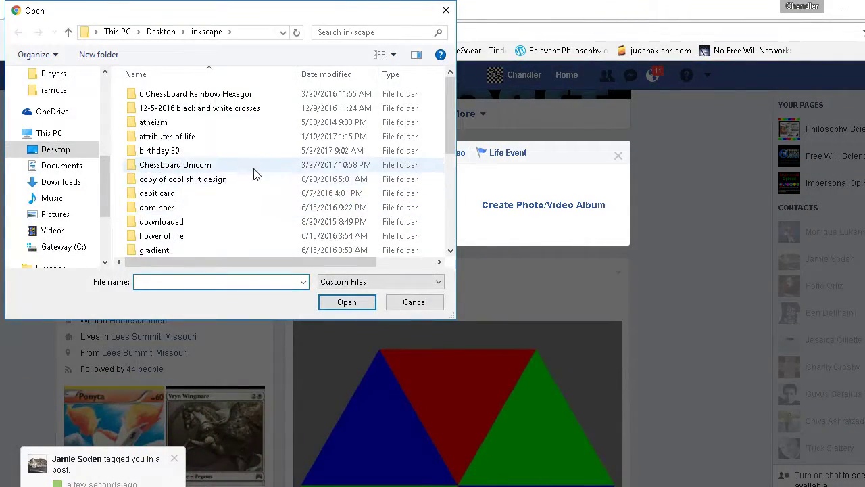
scroll(251, 193, "down", 5)
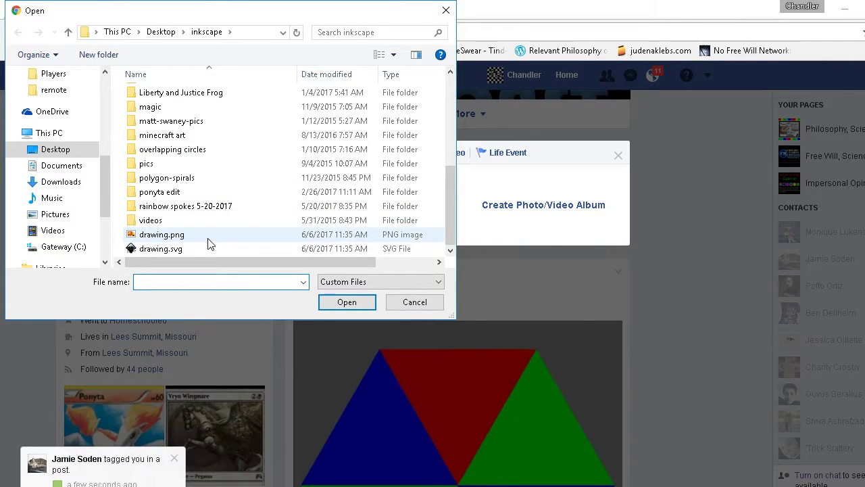
left_click(209, 237)
left_click(347, 302)
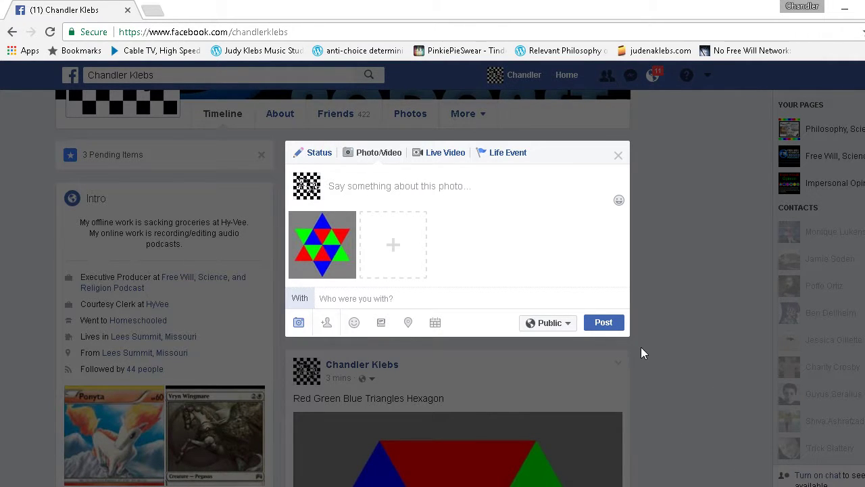
left_click(604, 323)
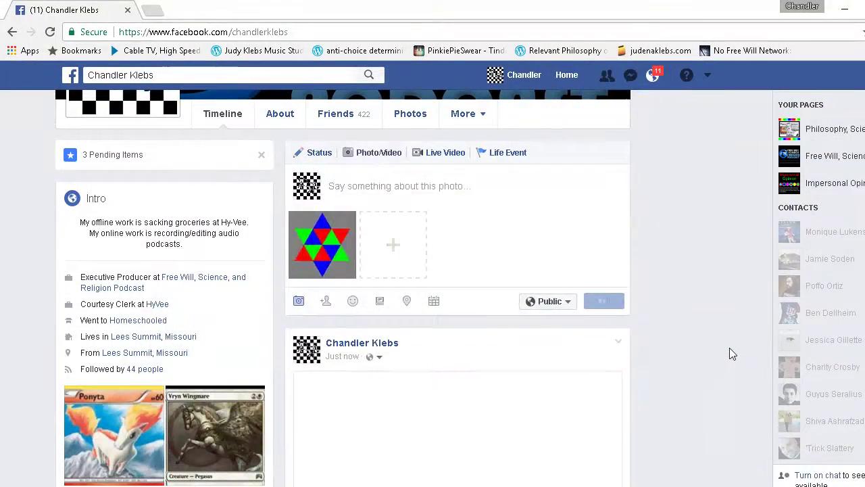
scroll(728, 348, "down", 3)
scroll(726, 358, "up", 2)
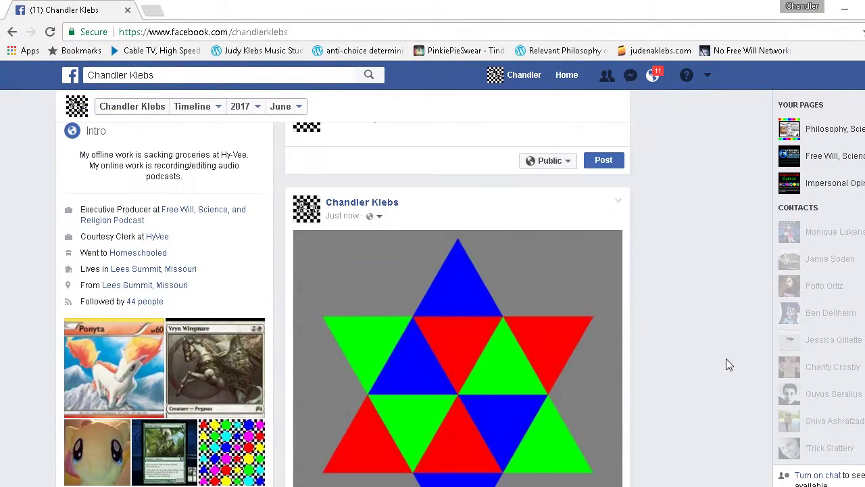
Minimize the browser and Inkscape windows and open the Pokemon folder inside the desktop's Nintendo 3DS folder.
left_click(372, 31)
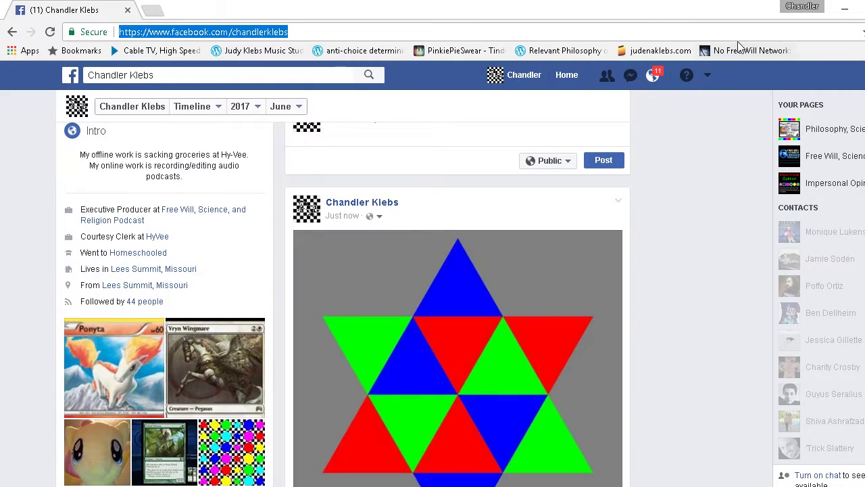
left_click(844, 9)
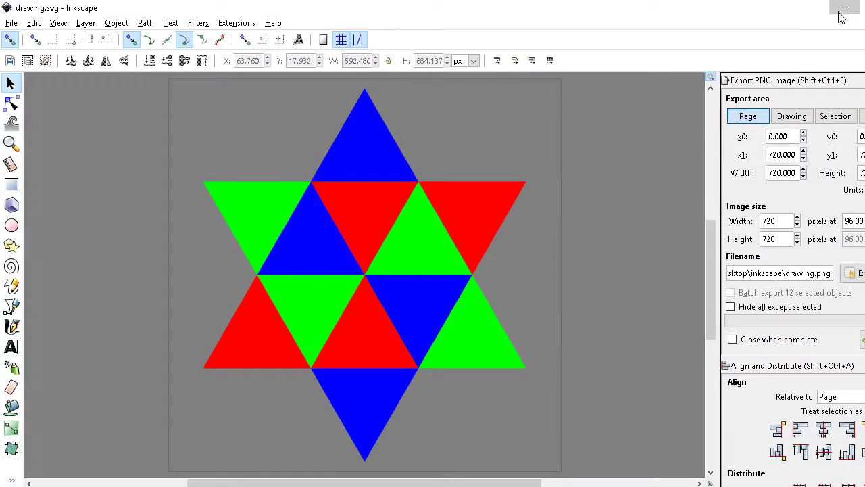
left_click(839, 6)
left_click(808, 90)
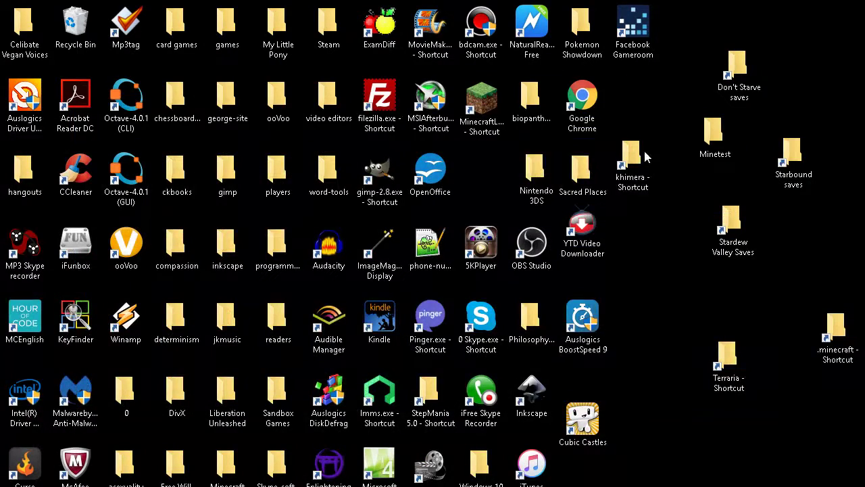
double_click(533, 169)
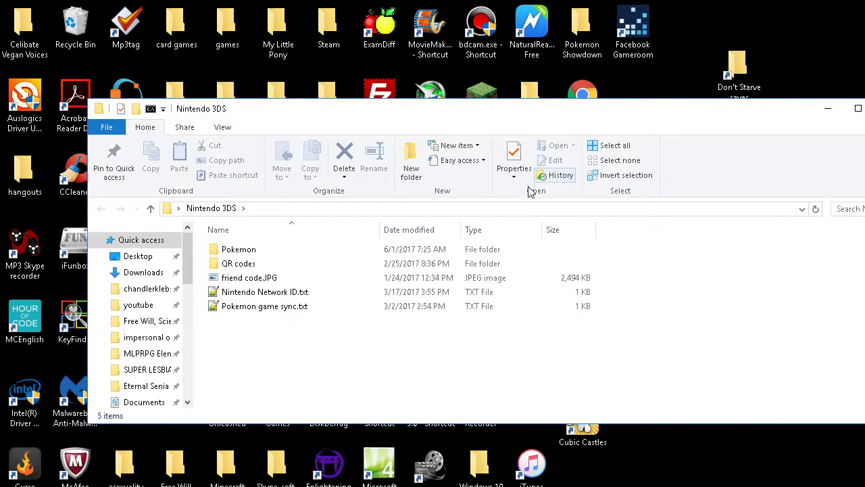
double_click(237, 249)
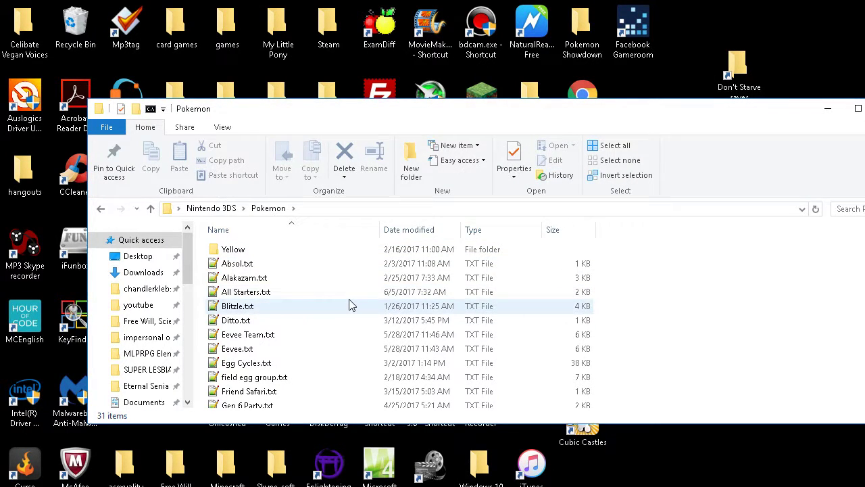
Open All Starters.txt in Notepad++, read through the starter notes for each generation, and close the file.
scroll(347, 308, "down", 5)
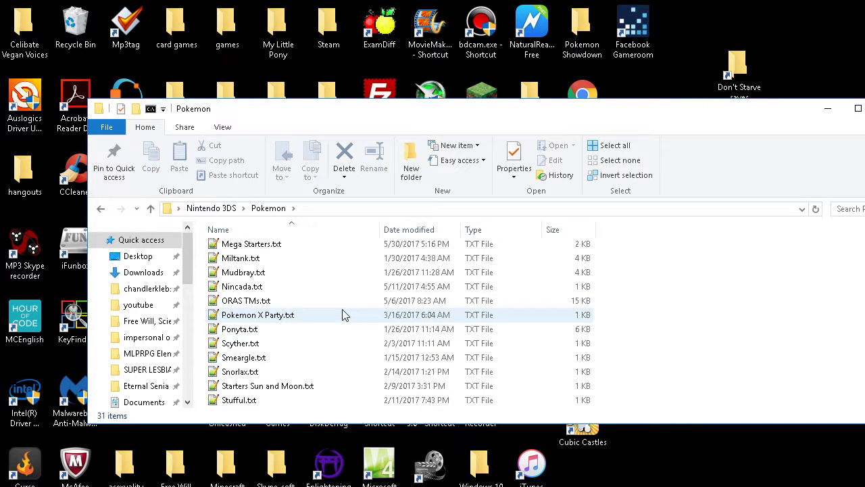
scroll(342, 314, "up", 5)
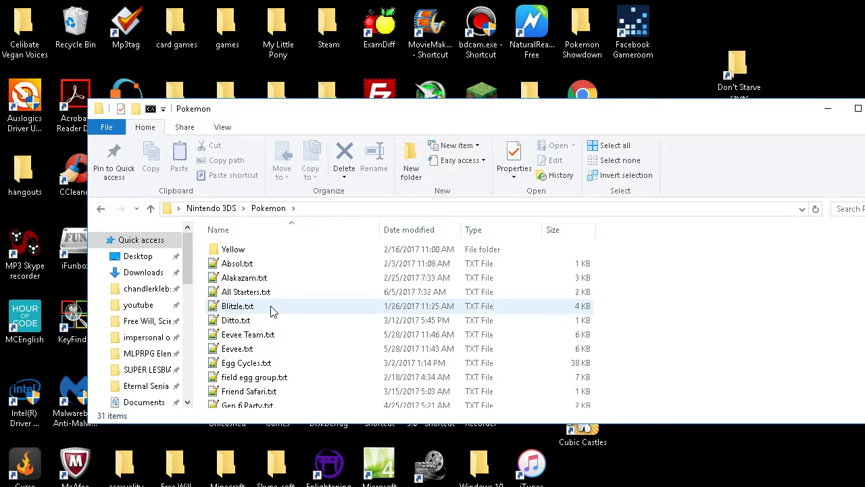
left_click(247, 297)
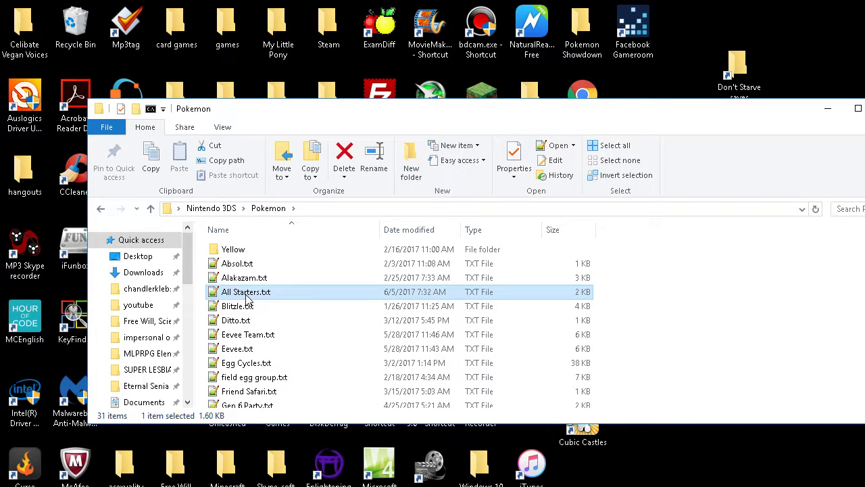
double_click(247, 298)
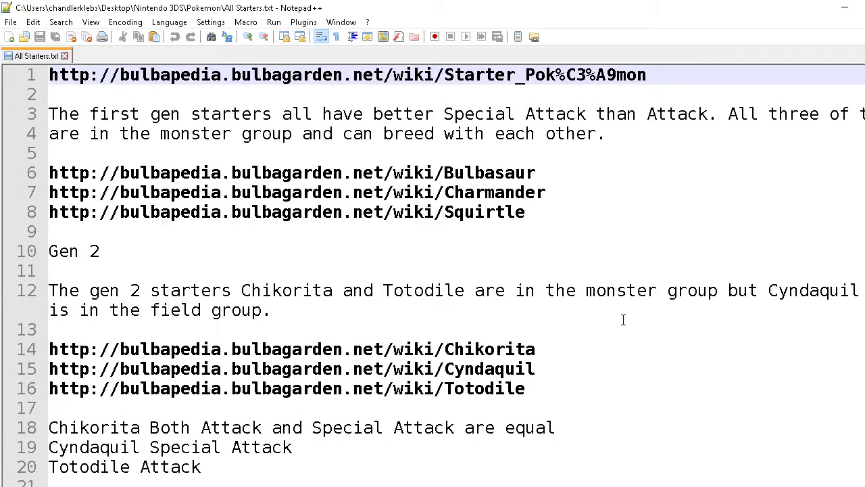
scroll(624, 320, "down", 9)
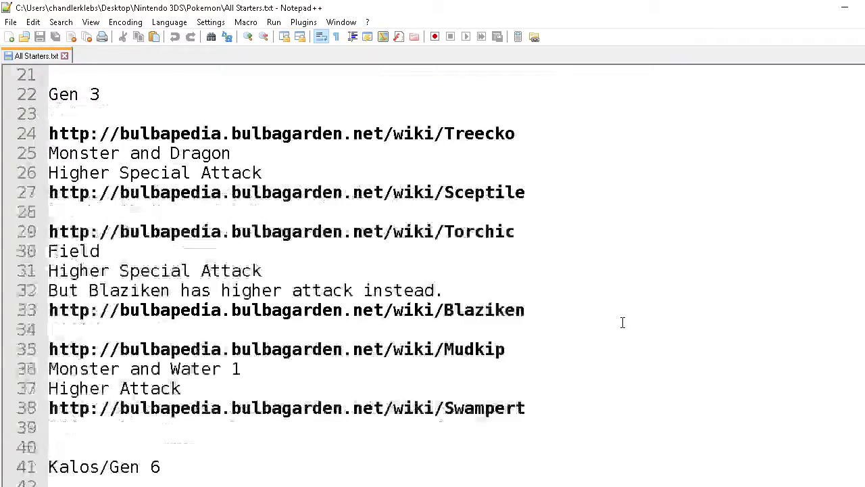
scroll(623, 323, "down", 5)
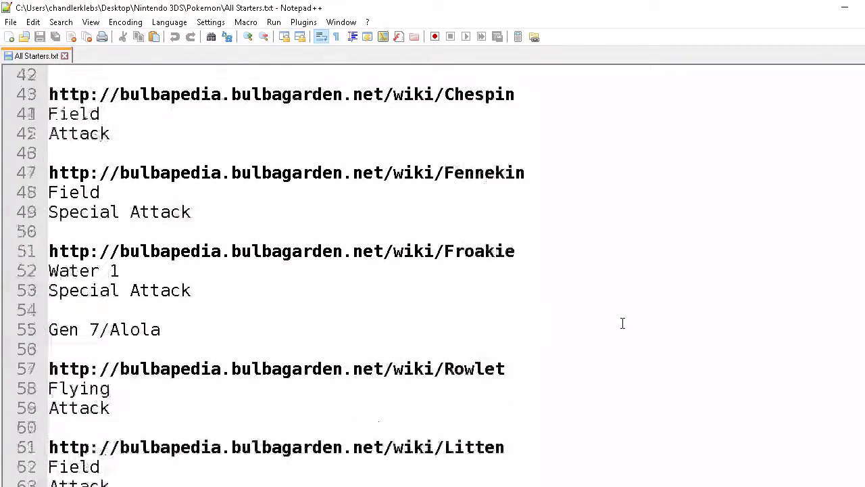
scroll(622, 323, "down", 2)
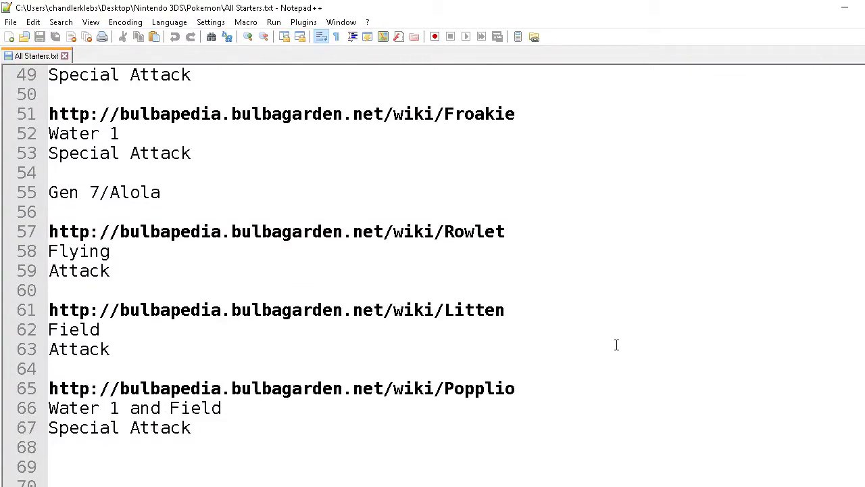
scroll(616, 345, "up", 16)
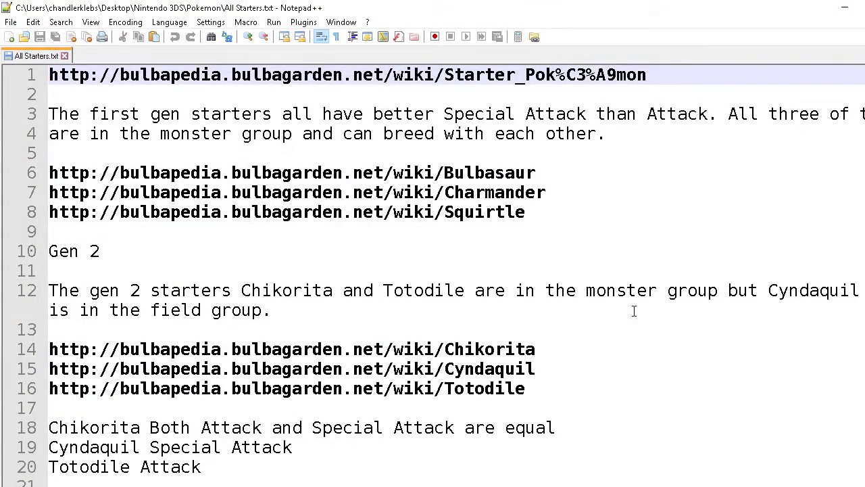
key("alt+F4")
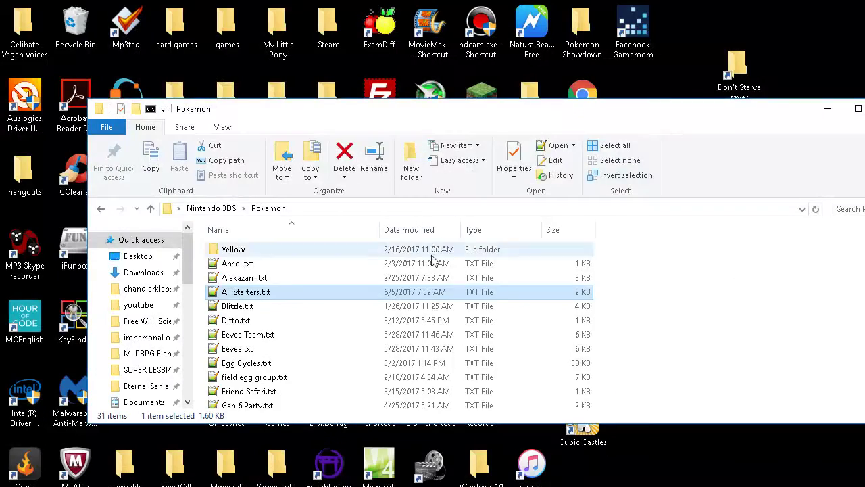
Open Mega Starters.txt, follow its Bulbasaur link to the Bulbapedia page in Chrome, and close the Facebook tab.
scroll(306, 345, "down", 2)
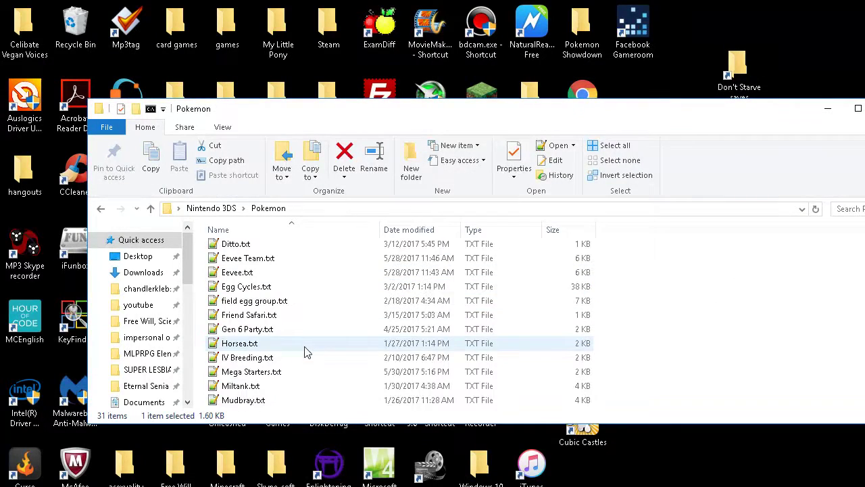
double_click(262, 372)
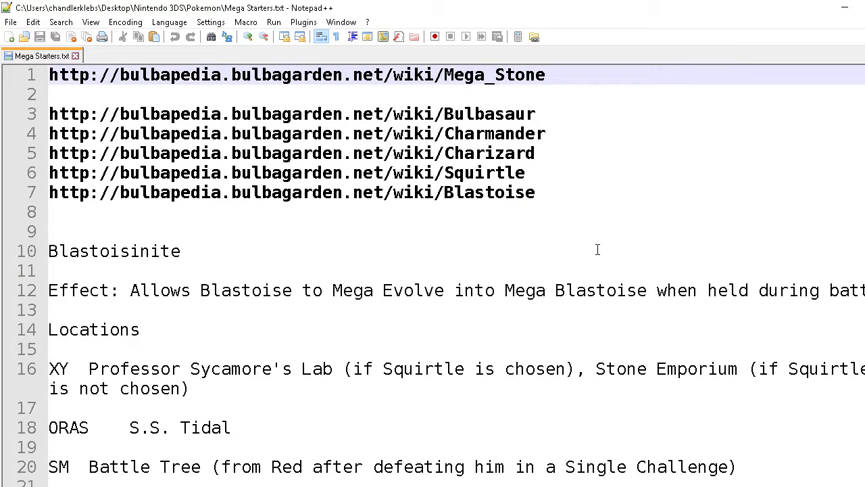
double_click(477, 118)
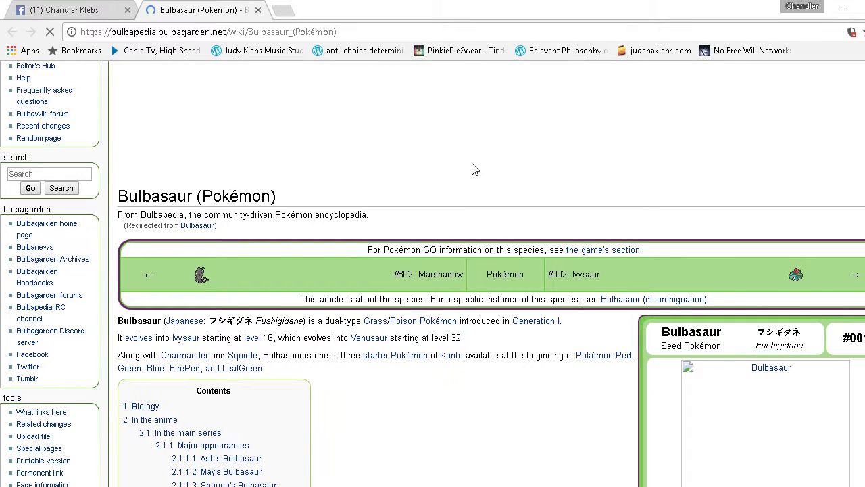
left_click(127, 10)
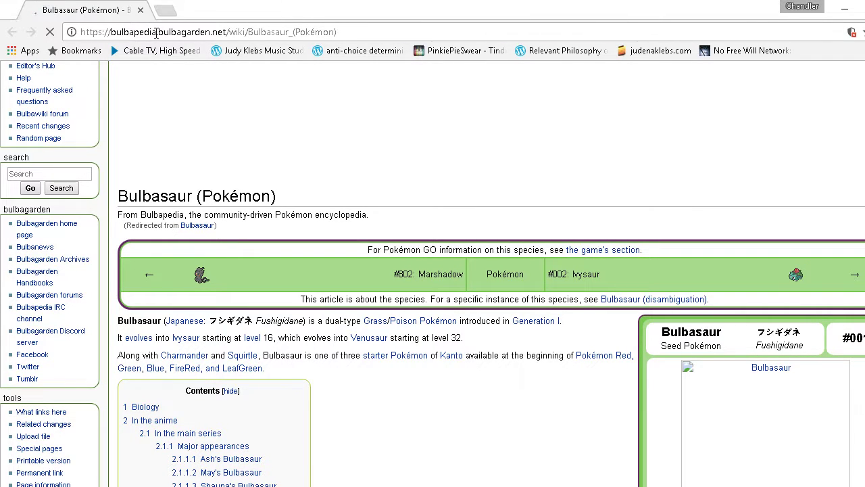
scroll(586, 261, "down", 1)
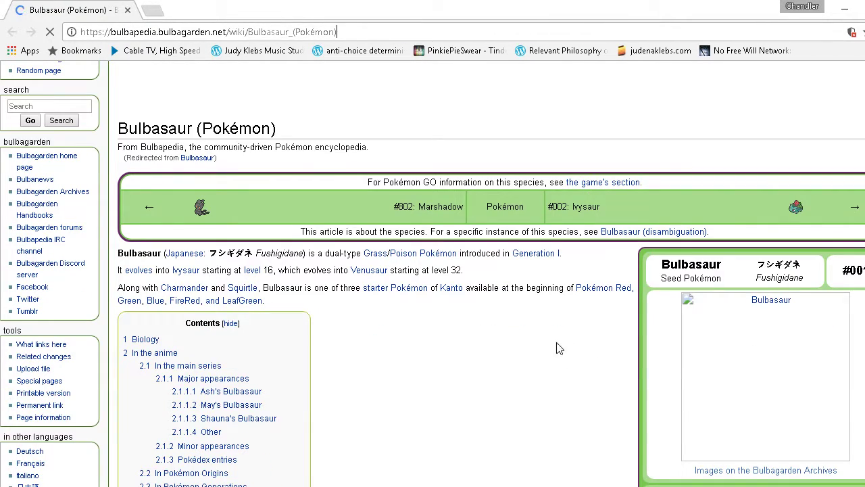
Follow the Venusaur link on the Bulbasaur page and copy its web address up to and including "Venusaur".
scroll(559, 349, "down", 1)
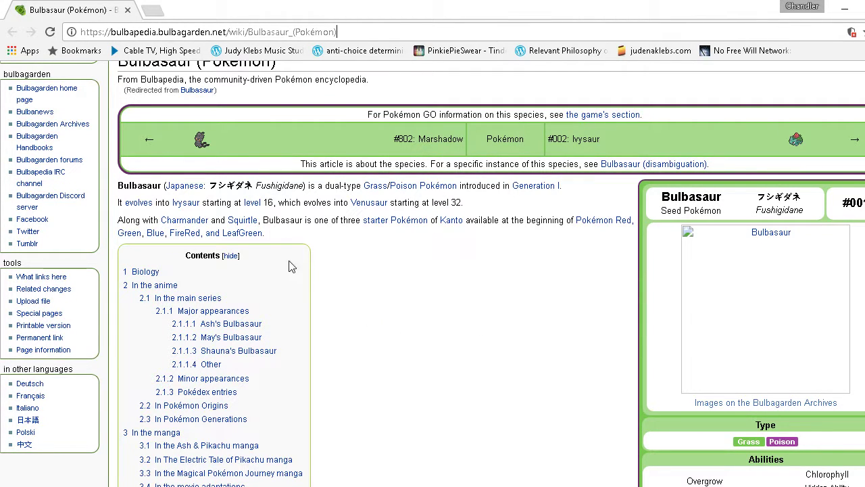
left_click(370, 204)
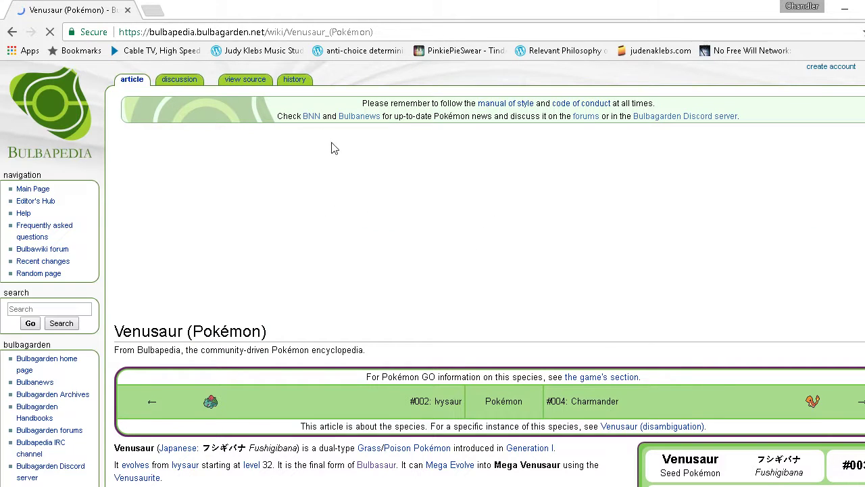
double_click(326, 32)
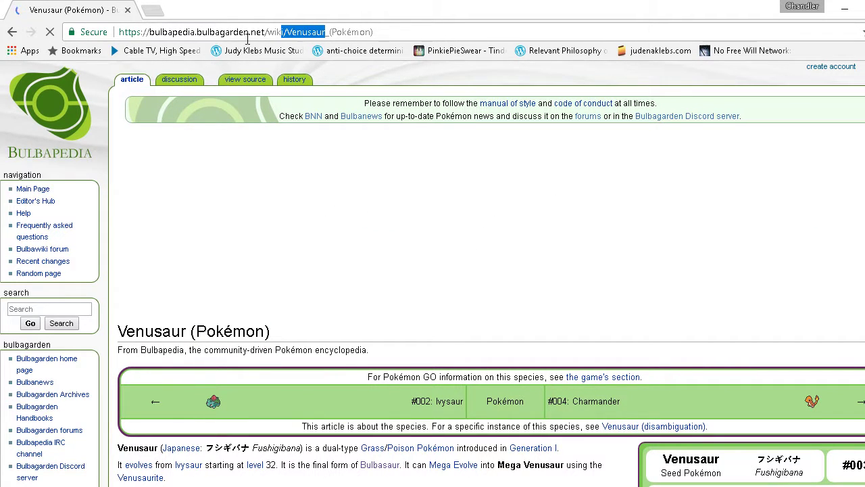
key("shift+Home")
key("ctrl+c")
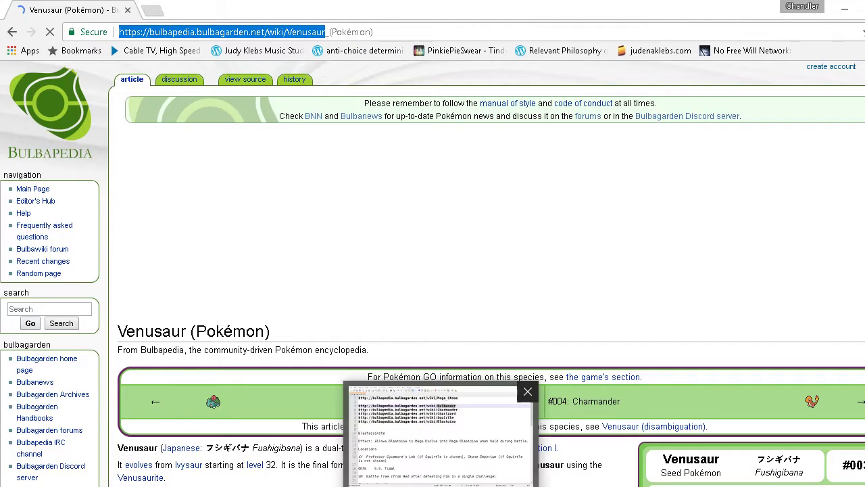
Switch to Mega Starters.txt in Notepad++, paste the Venusaur address on a new line below the Bulbasaur link, and save the file.
left_click(427, 446)
left_click(568, 119)
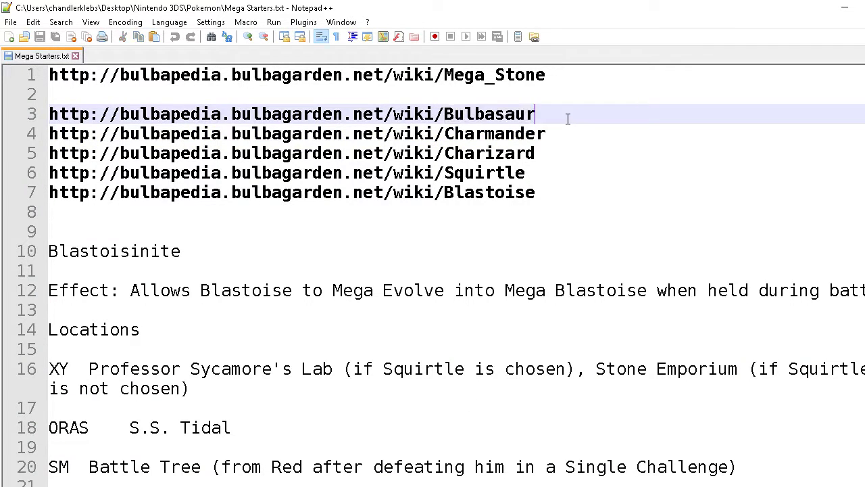
key("Return")
key("ctrl+v")
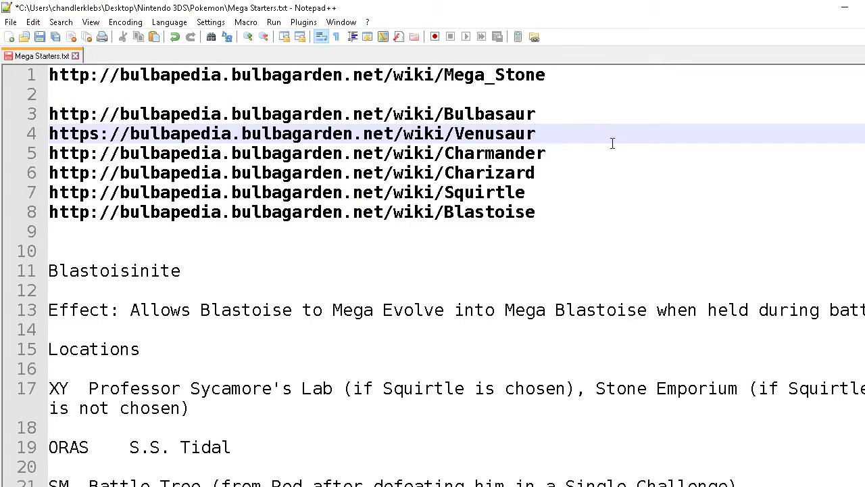
key("ctrl+s")
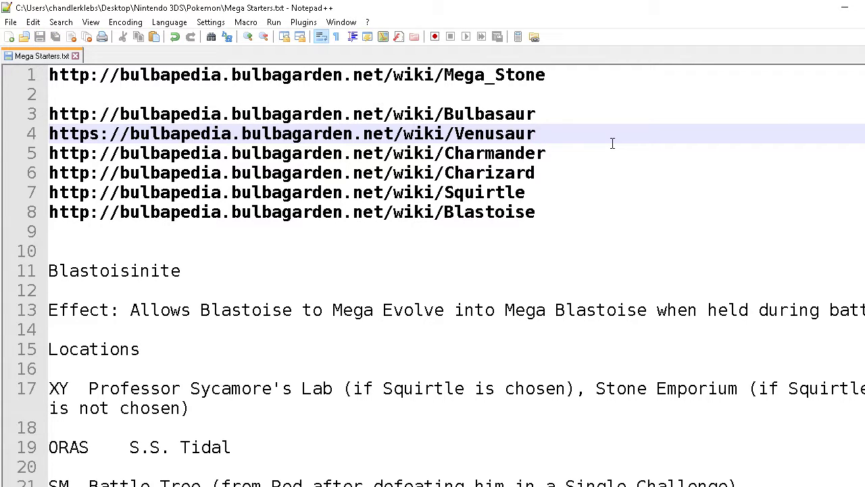
left_click(626, 193)
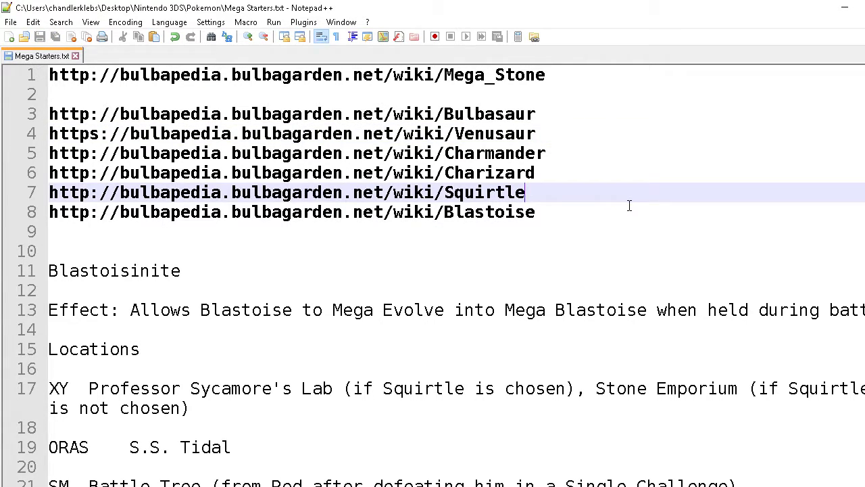
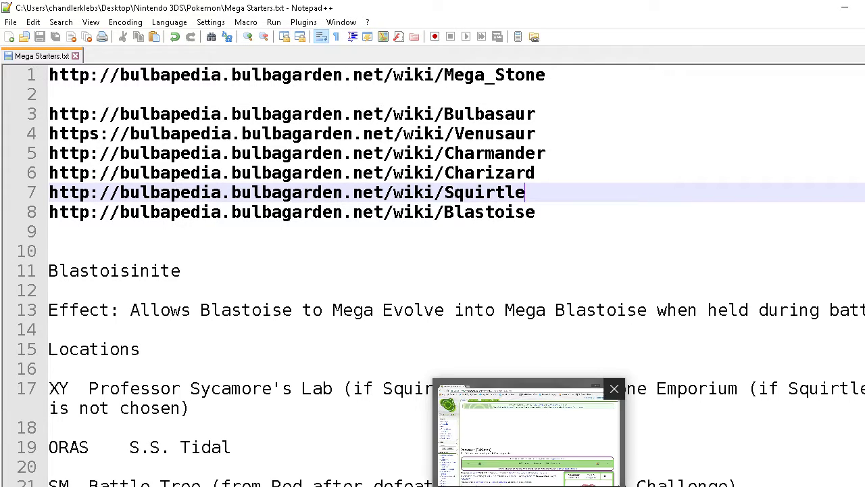
Switch back to the Venusaur page in Chrome and open the file page of its main artwork, 003Venusaur.png.
left_click(529, 486)
scroll(844, 284, "down", 5)
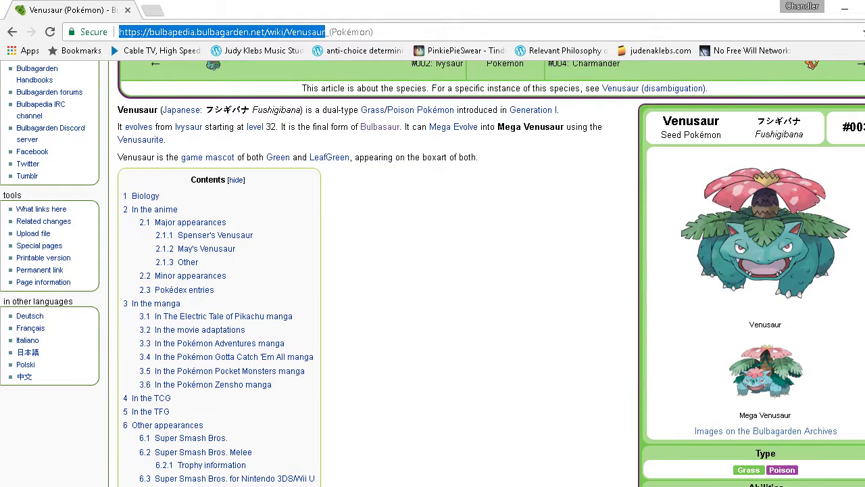
right_click(764, 244)
left_click(665, 255)
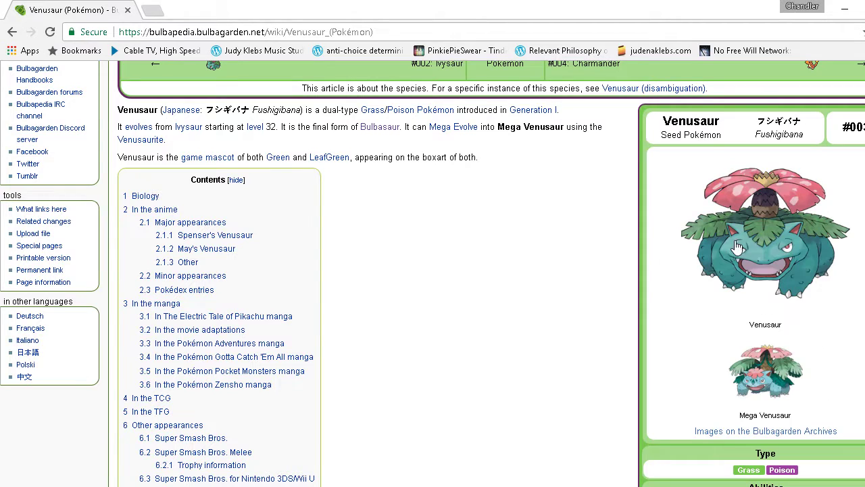
left_click(735, 240)
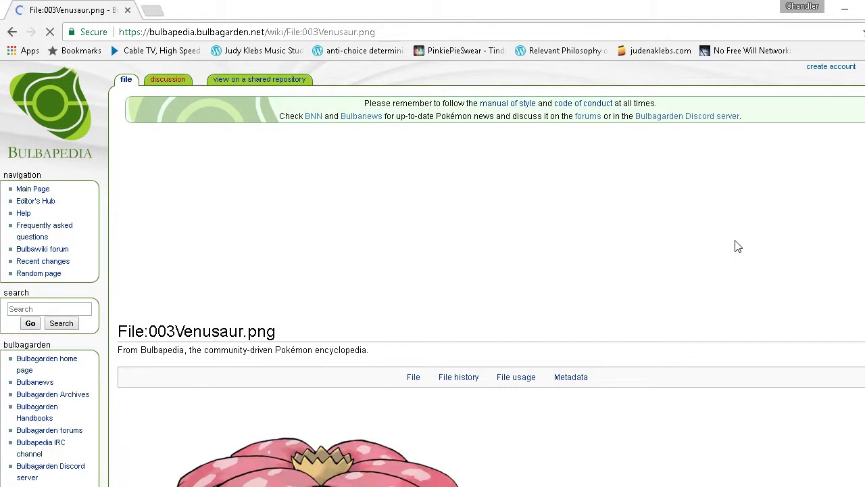
scroll(721, 259, "down", 5)
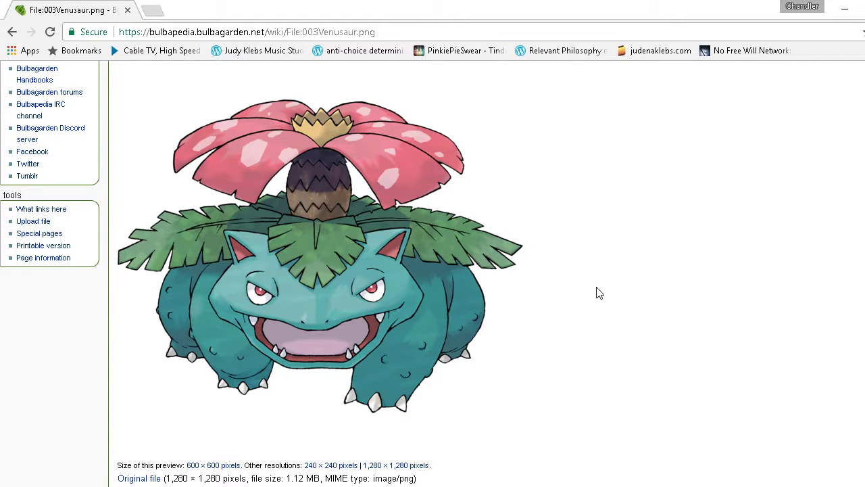
View the Venusaur artwork at full size and at 240 × 240 pixels, returning to the file page each time.
left_click(301, 306)
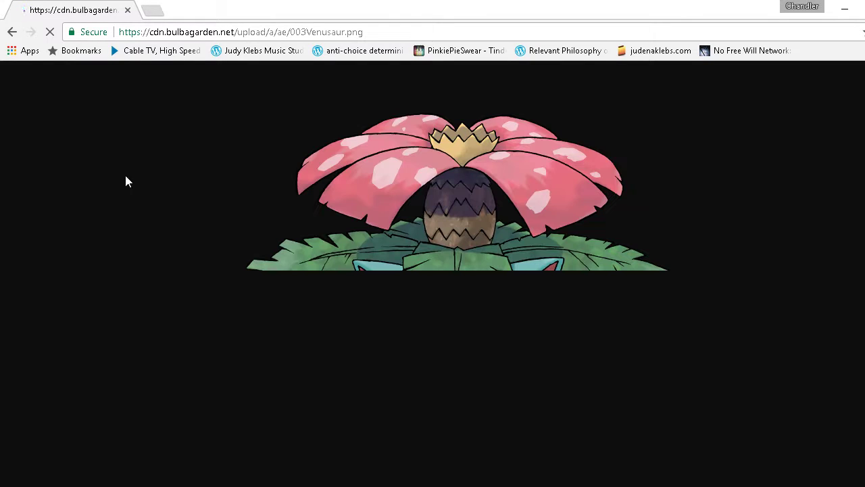
left_click(11, 33)
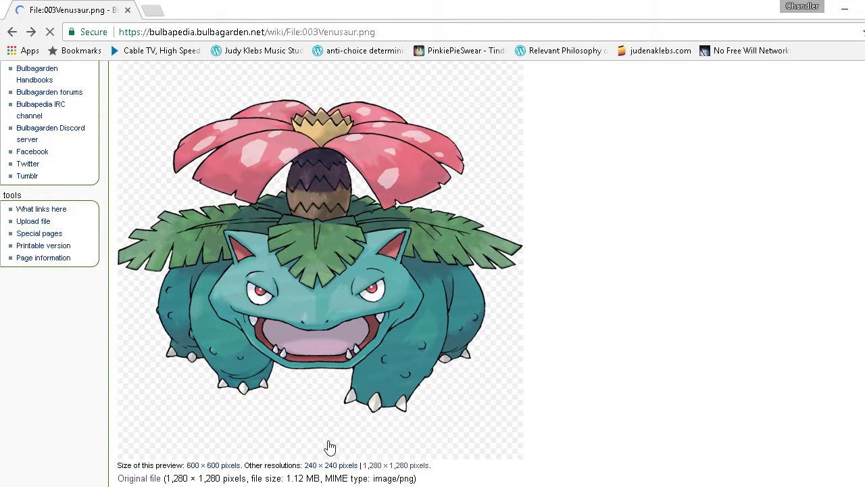
left_click(323, 466)
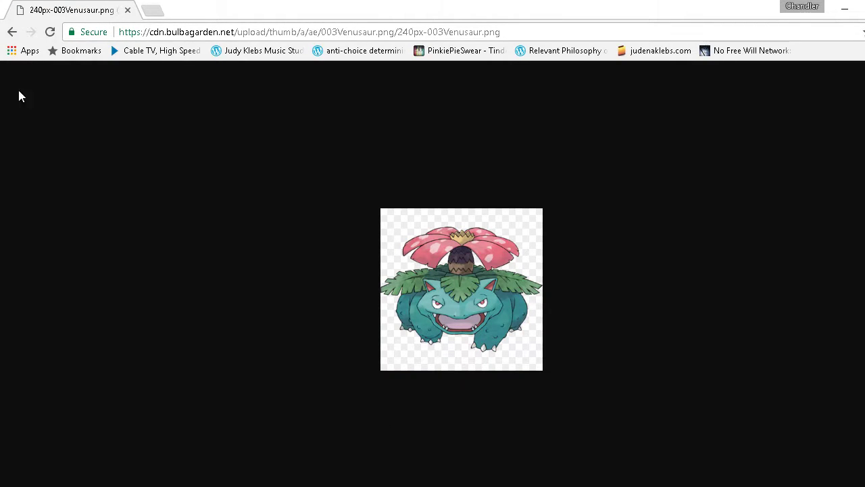
left_click(10, 33)
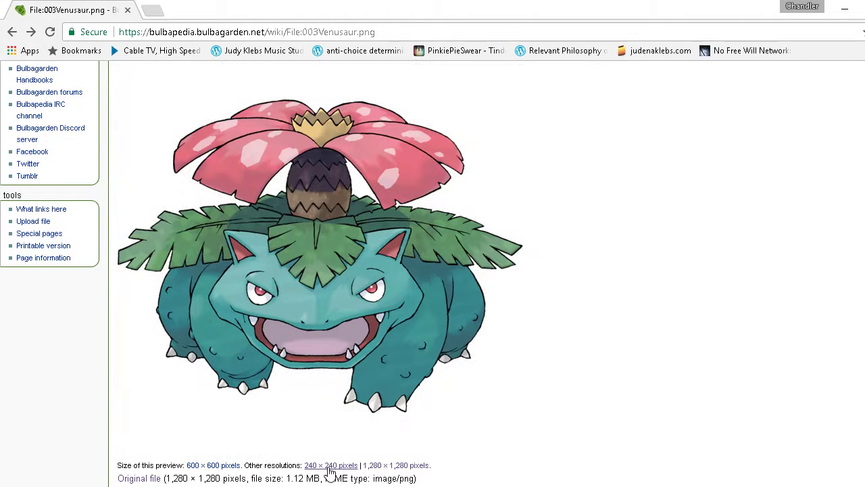
Start saving the 240 × 240 Venusaur image and create and open a folder named pokemon inside the desktop's inkscape folder.
right_click(331, 471)
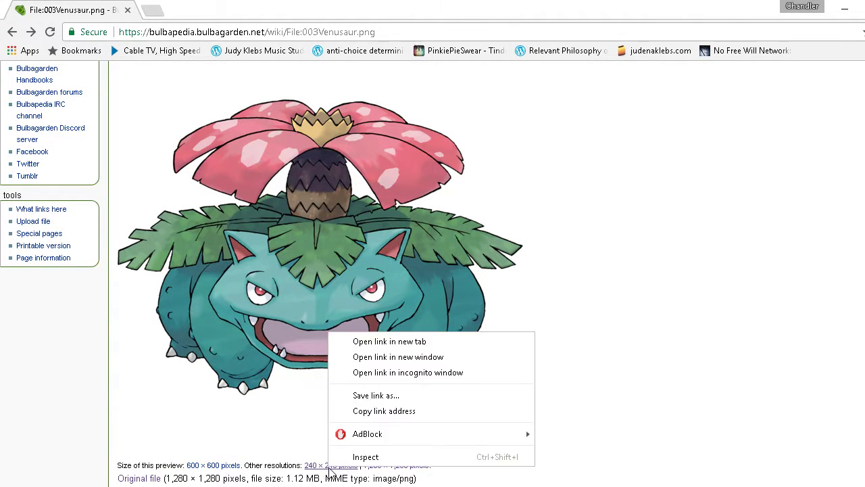
left_click(376, 395)
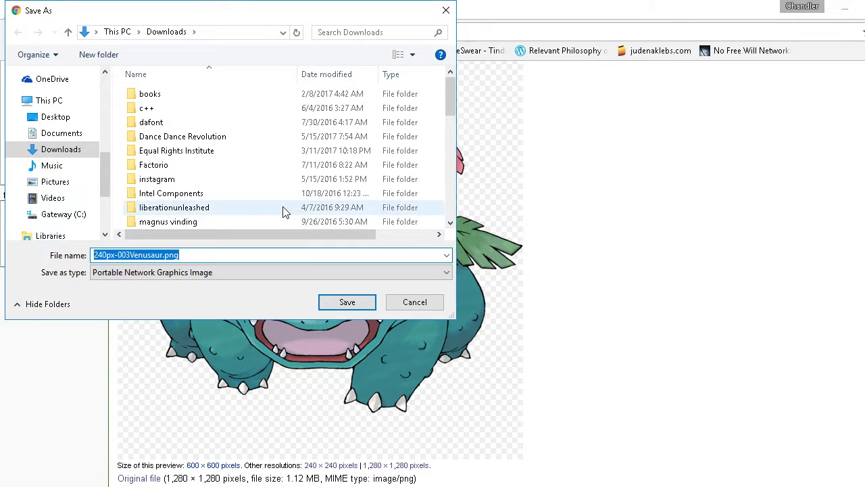
left_click(81, 122)
scroll(227, 167, "down", 4)
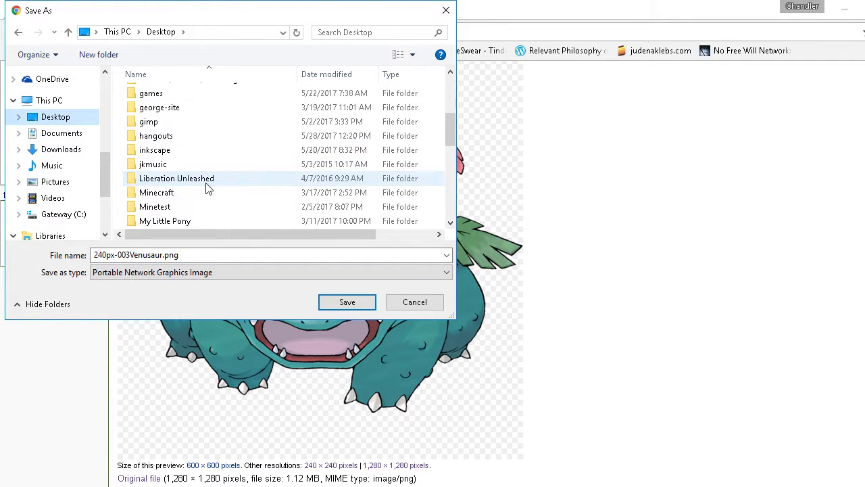
double_click(156, 150)
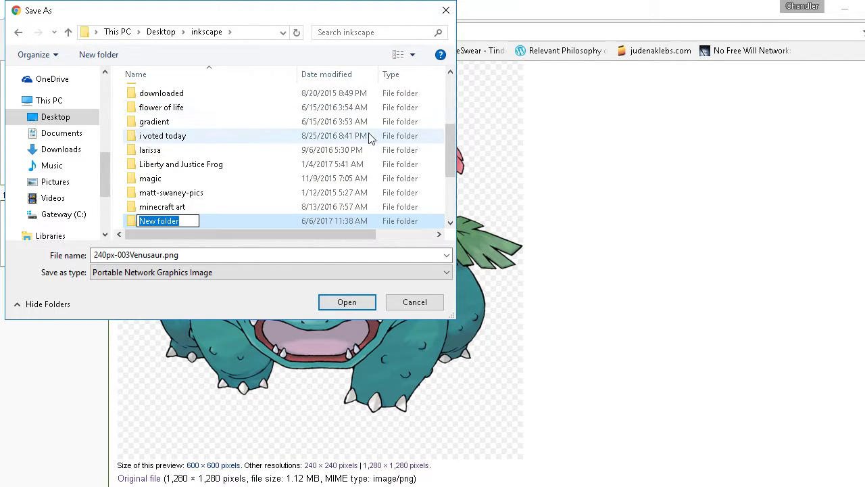
type("pokemon")
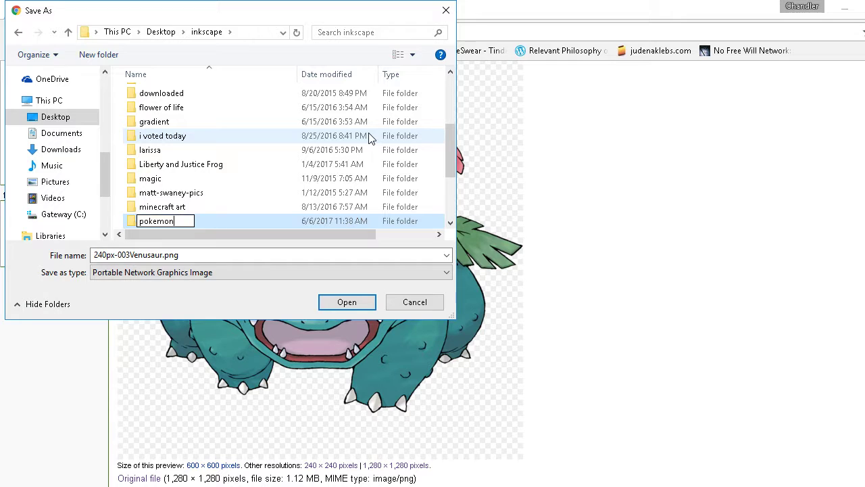
key("Return")
key("Return")
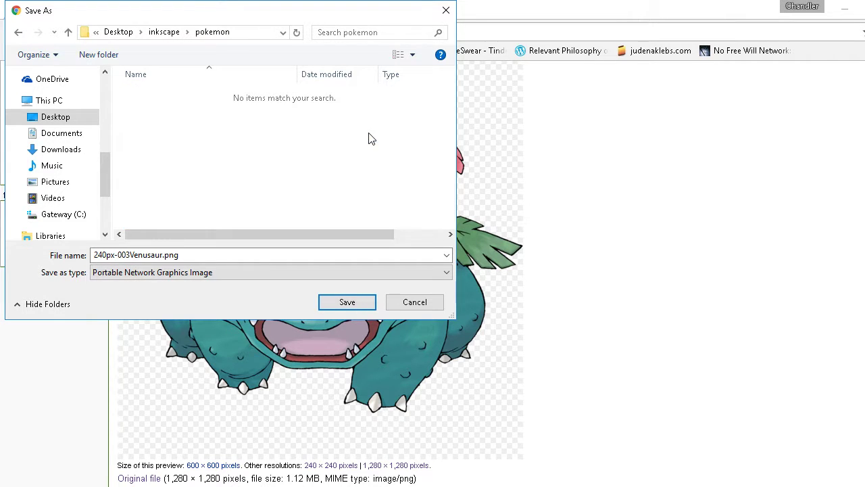
Create a subfolder named bulbapedia images inside pokemon and save the image there as 240px-003Venusaur.png.
left_click(100, 55)
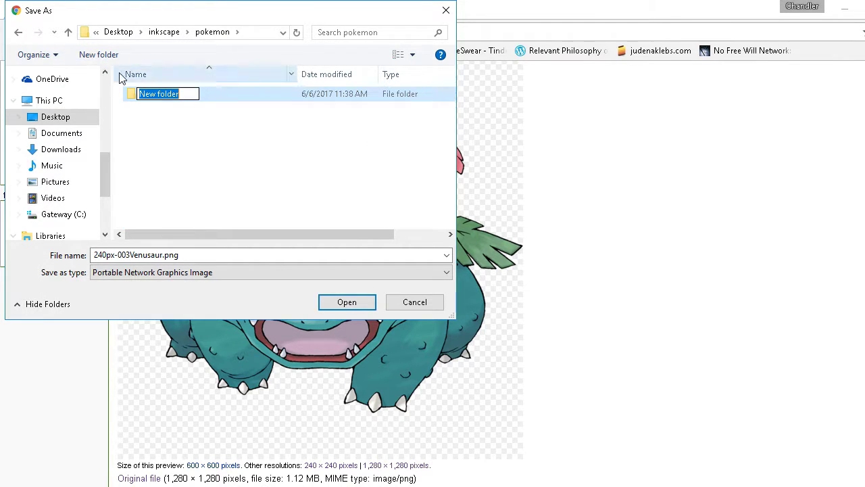
type("bul")
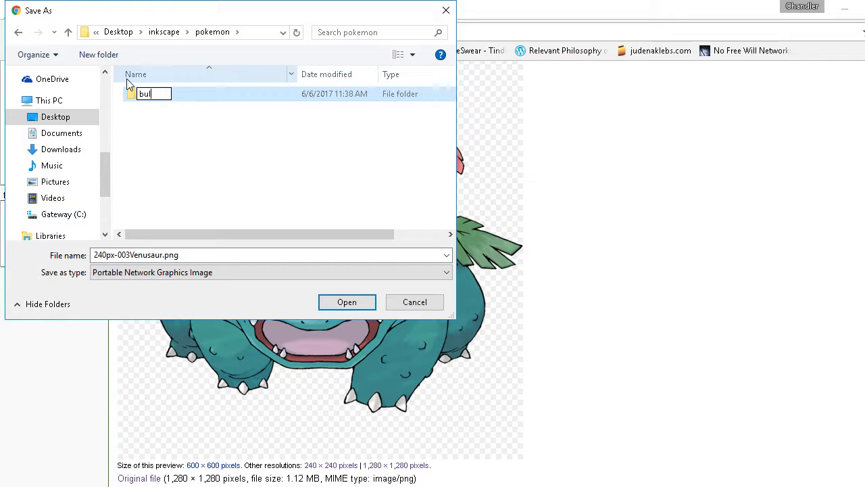
type("bapedia")
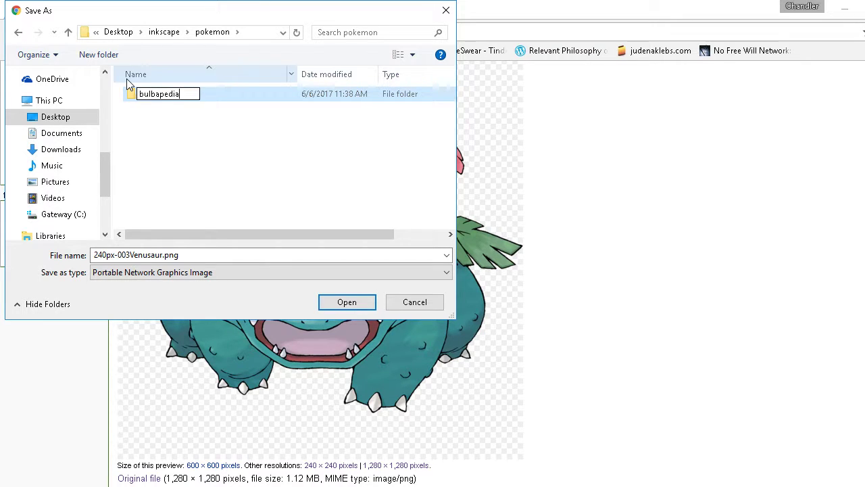
type(" images")
key("Return")
key("Return")
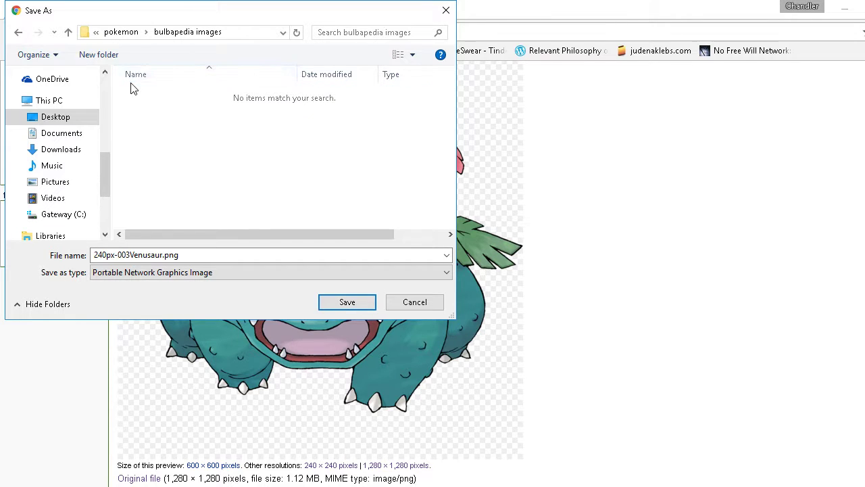
left_click(358, 305)
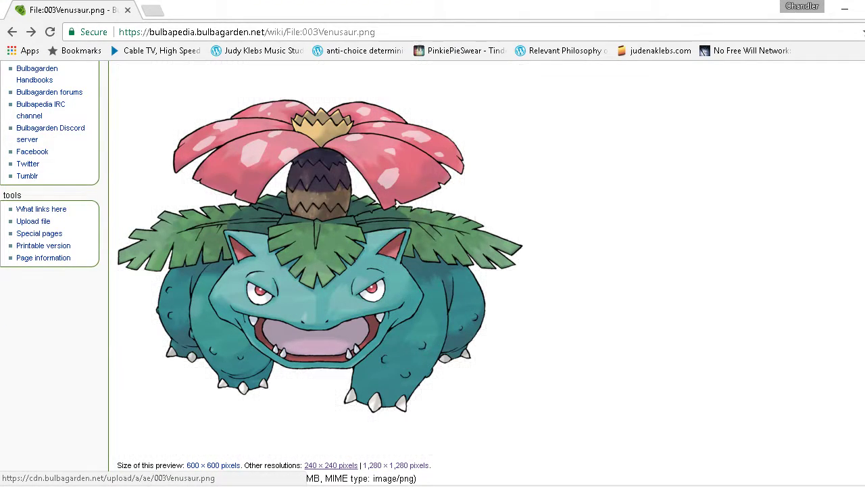
Follow the Charizard link in Mega Starters.txt in Notepad++ and open the file page of Charizard's main artwork in Chrome.
mouse_move(440, 486)
left_click(419, 426)
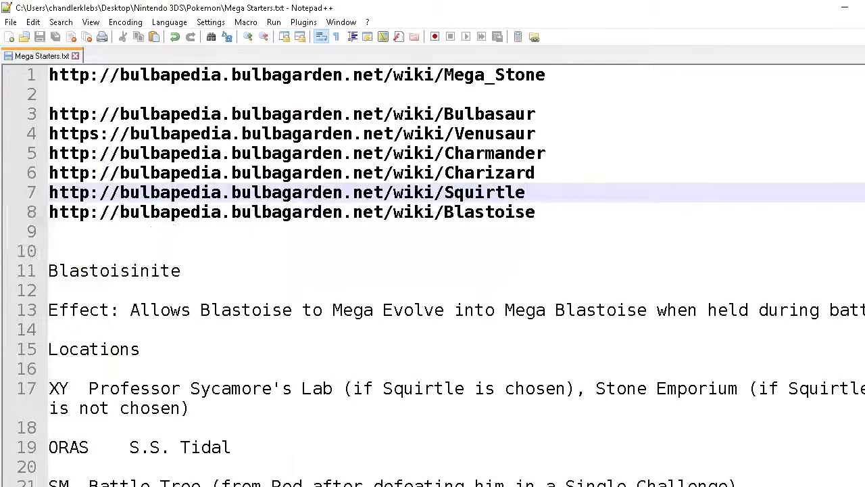
double_click(488, 176)
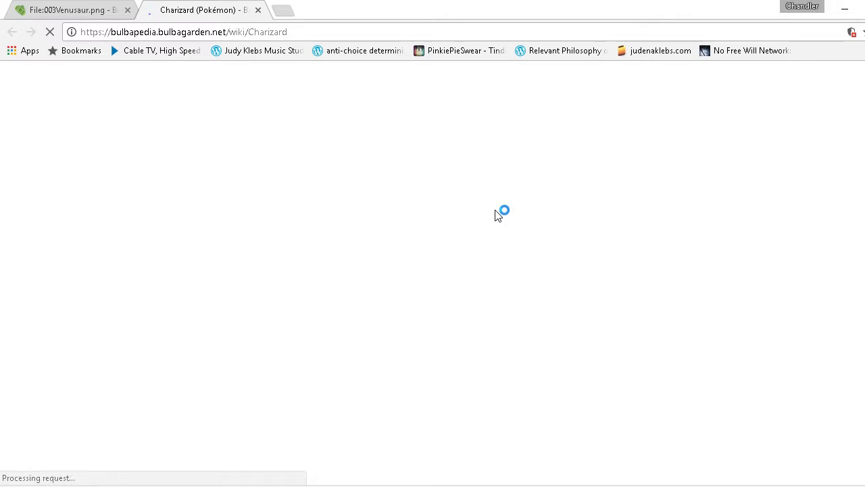
scroll(628, 291, "down", 3)
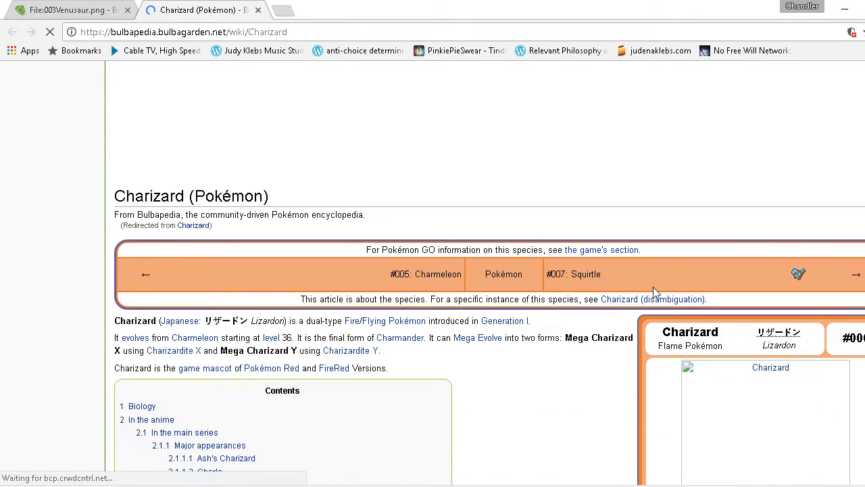
scroll(840, 342, "down", 1)
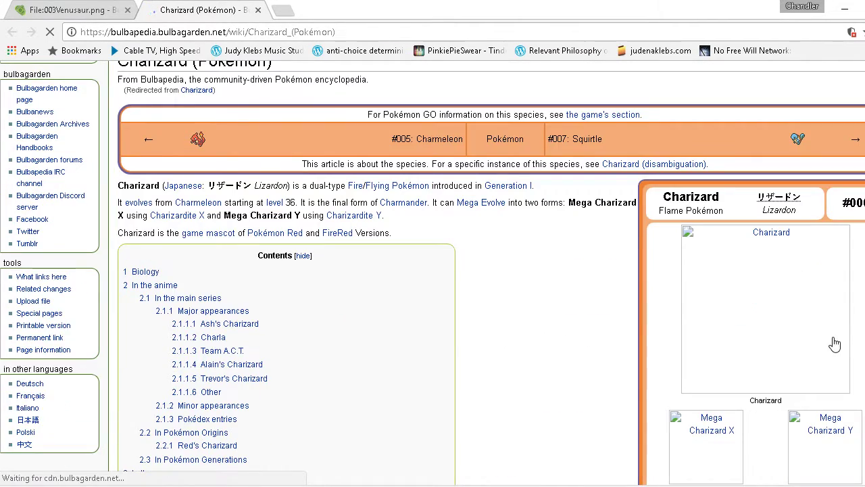
left_click(766, 329)
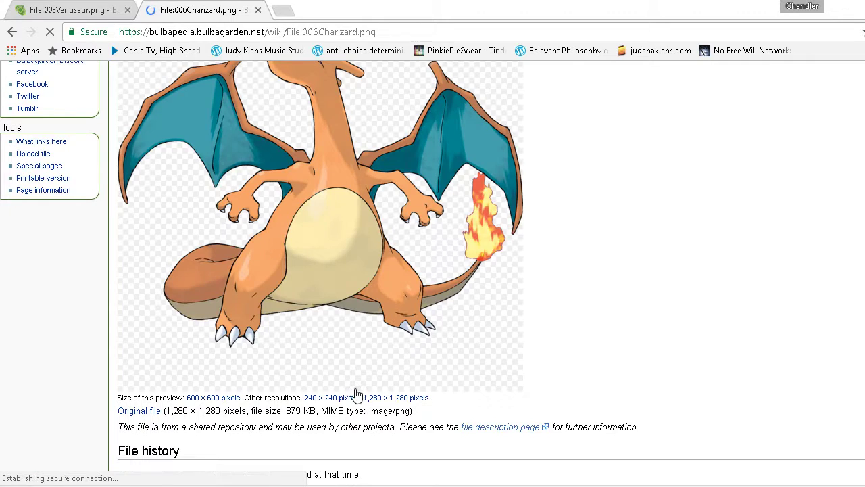
Open Charizard's 240 × 240 pixel version, save it as 240px-006Charizard.png in bulbapedia images, and close its browser tab.
left_click(336, 401)
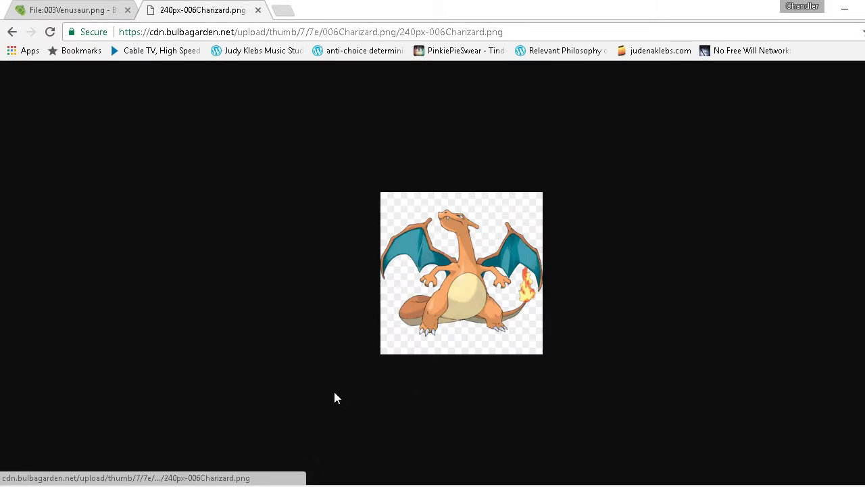
right_click(462, 291)
left_click(507, 318)
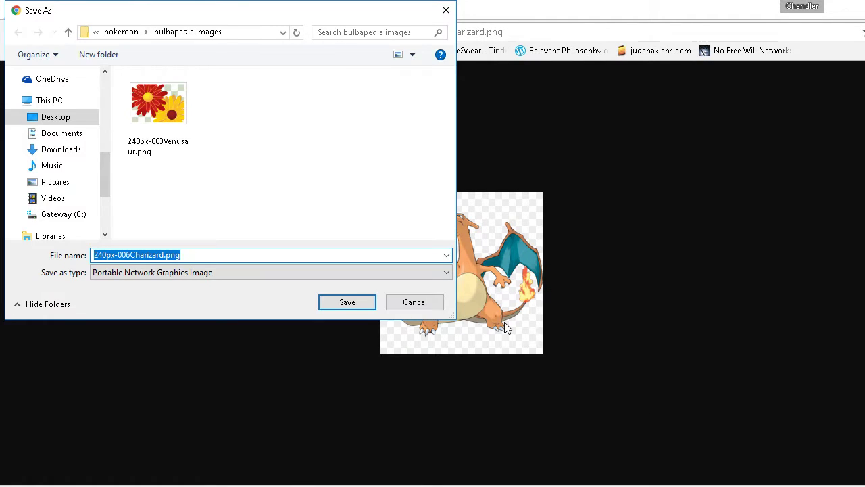
left_click(347, 303)
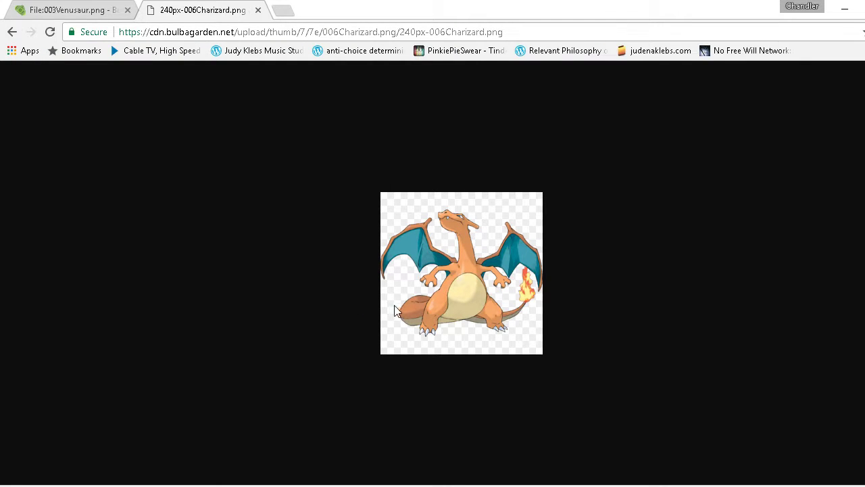
left_click(258, 11)
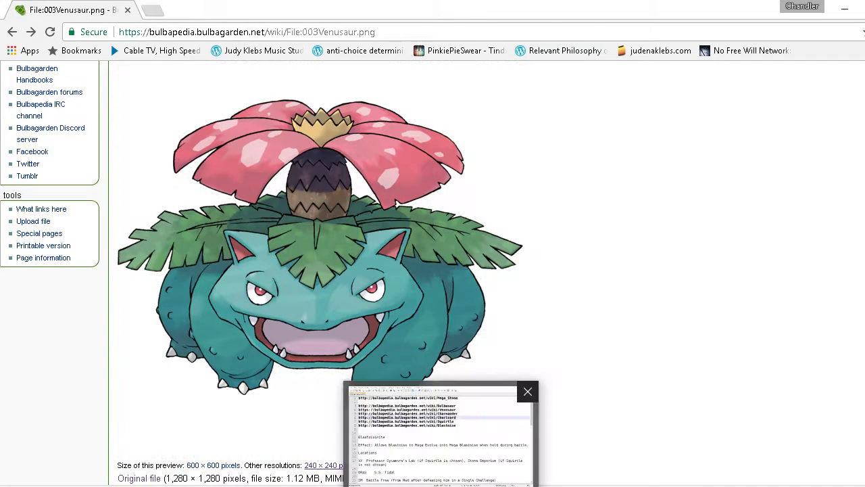
Follow the Blastoise link in Mega Starters.txt in Notepad++, close the old Venusaur tab in Chrome, and open the main Blastoise artwork's file page.
left_click(444, 433)
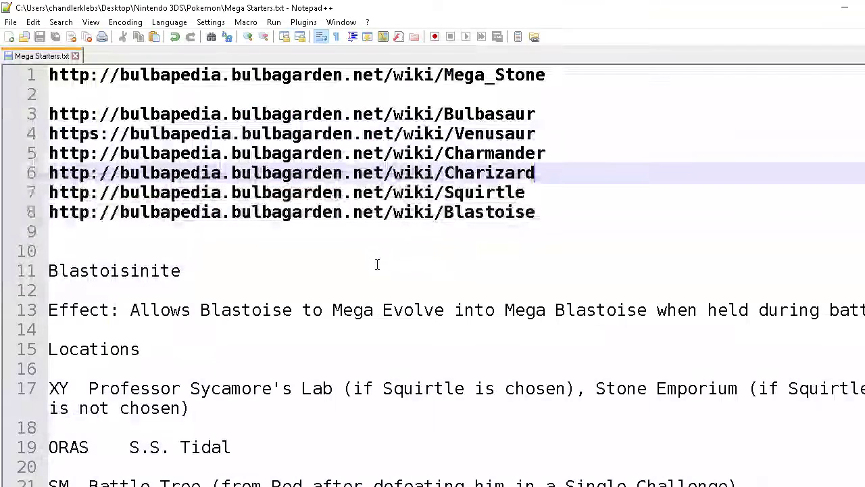
double_click(398, 215)
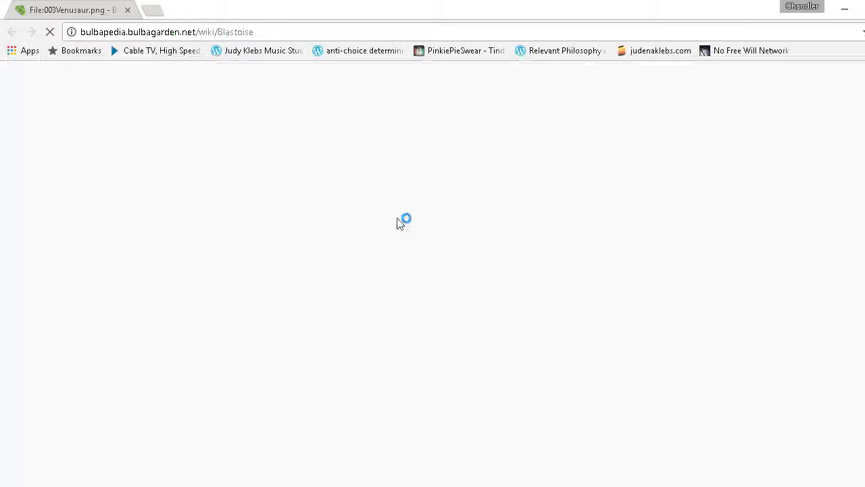
left_click(127, 11)
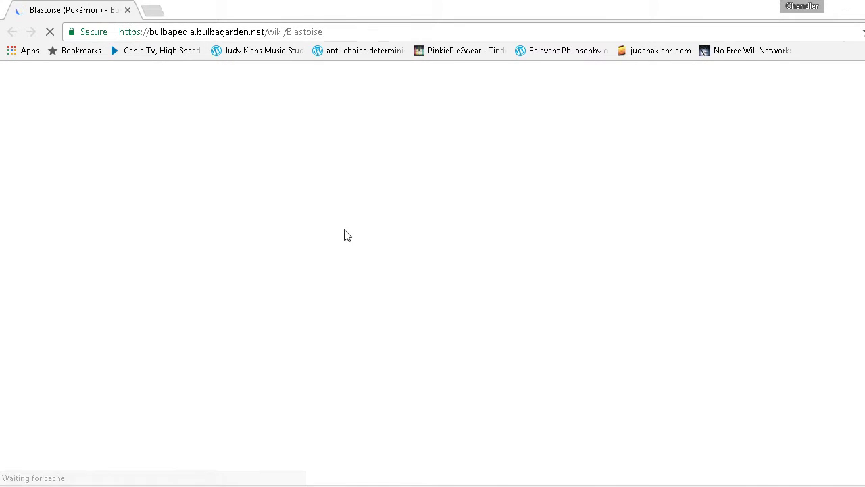
scroll(524, 264, "down", 1)
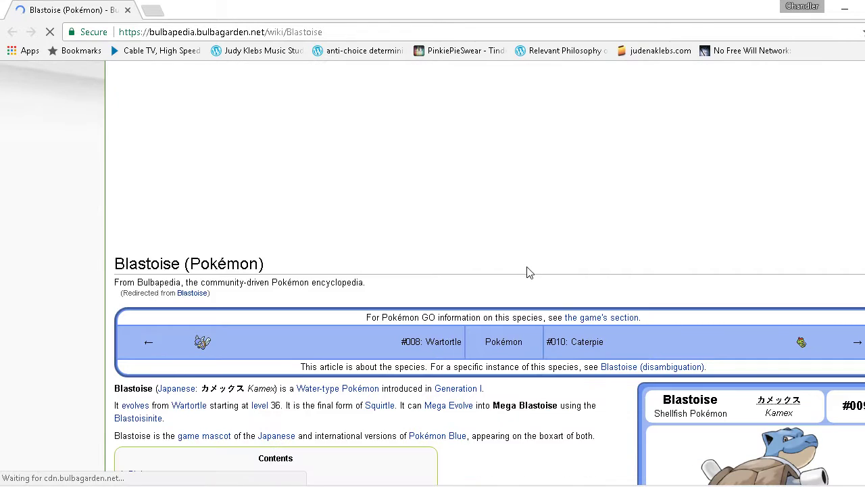
scroll(492, 292, "down", 3)
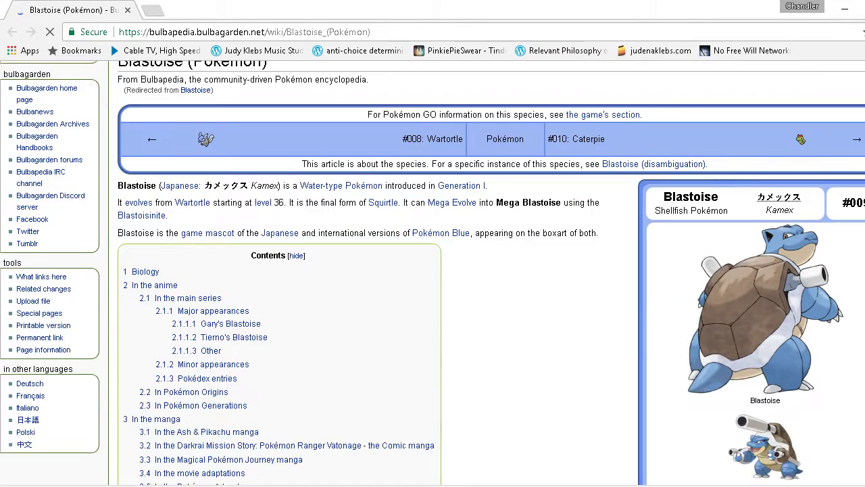
scroll(787, 142, "down", 3)
left_click(787, 142)
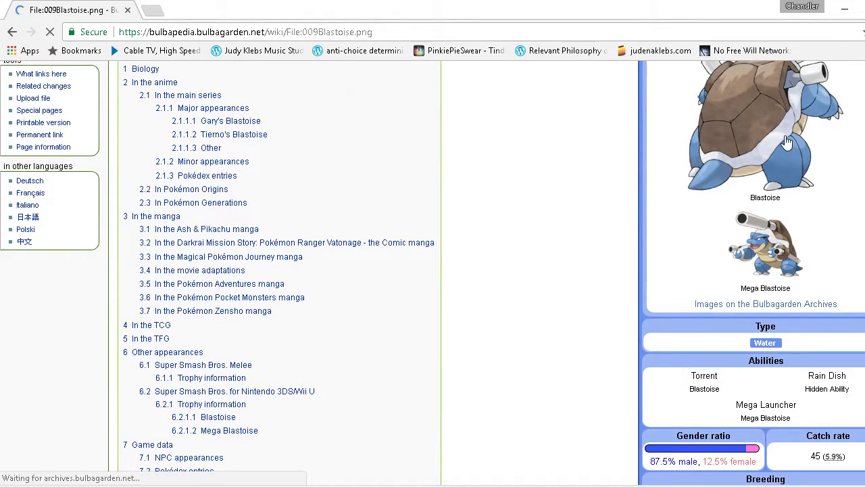
Open the 240 × 240 pixel version of the Blastoise artwork and save it as 240px-009Blastoise.png in bulbapedia images.
scroll(649, 225, "down", 7)
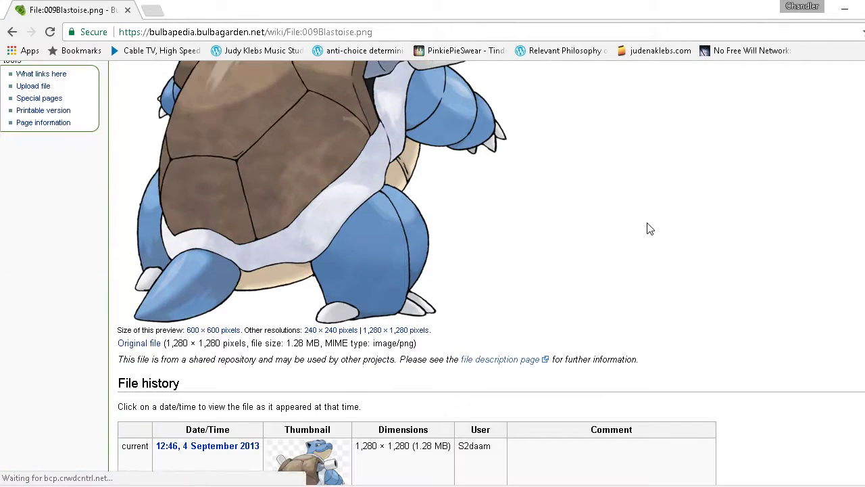
left_click(312, 331)
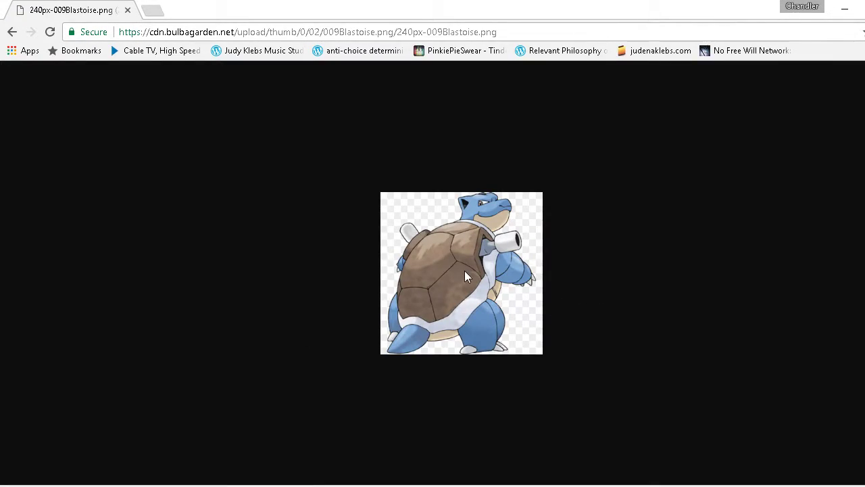
right_click(465, 271)
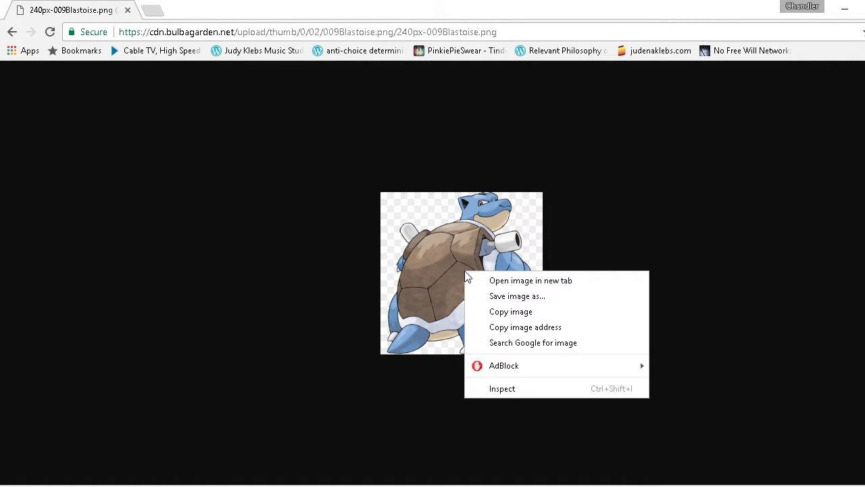
left_click(504, 296)
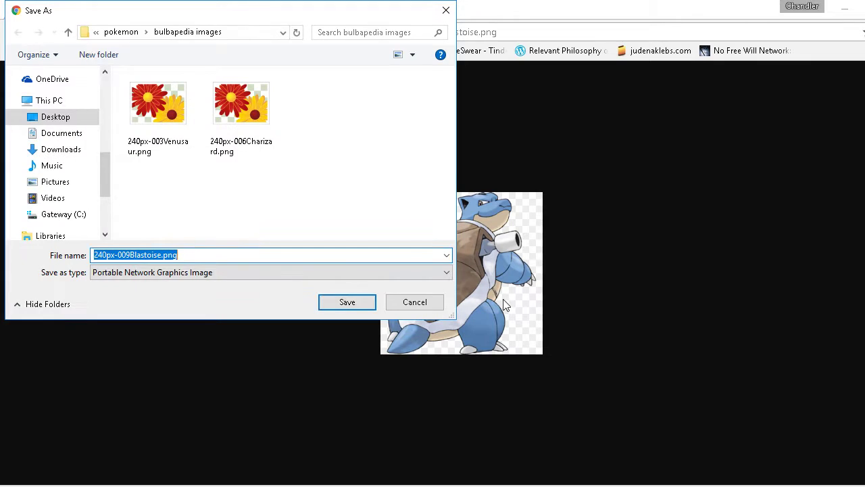
left_click(346, 303)
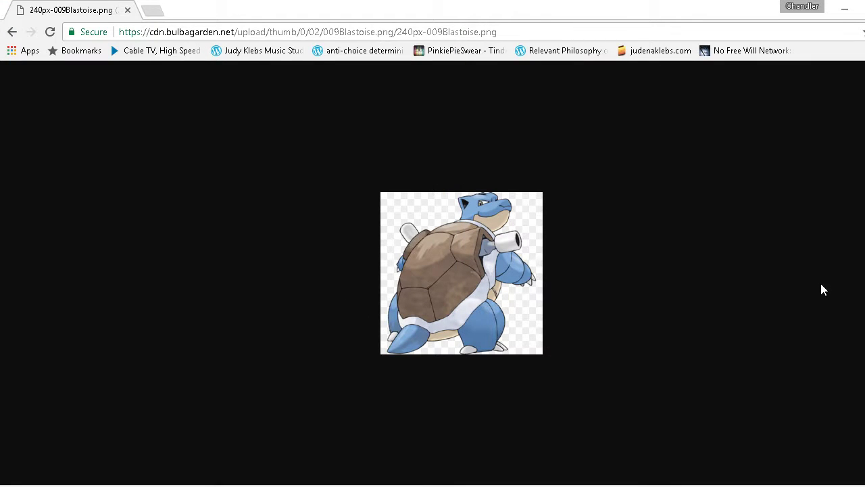
Switch to Inkscape and save the triangle star under the name drawing as an Inkscape SVG in the pokemon folder.
mouse_move(162, 485)
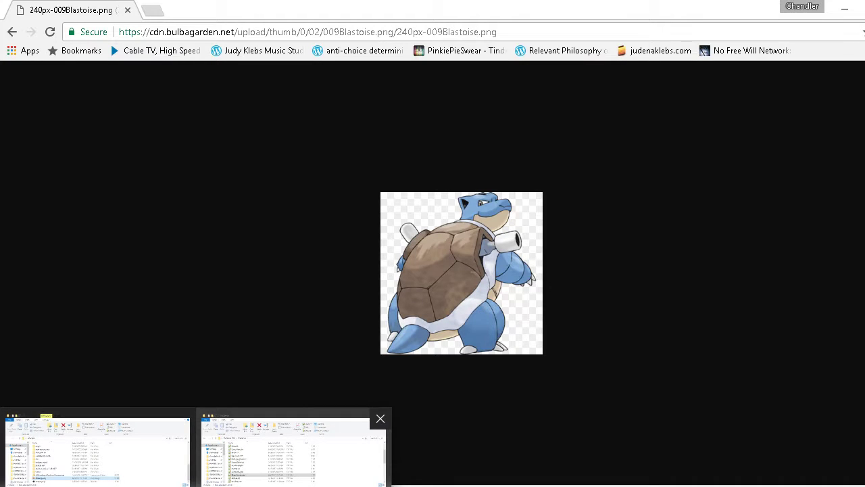
left_click(615, 485)
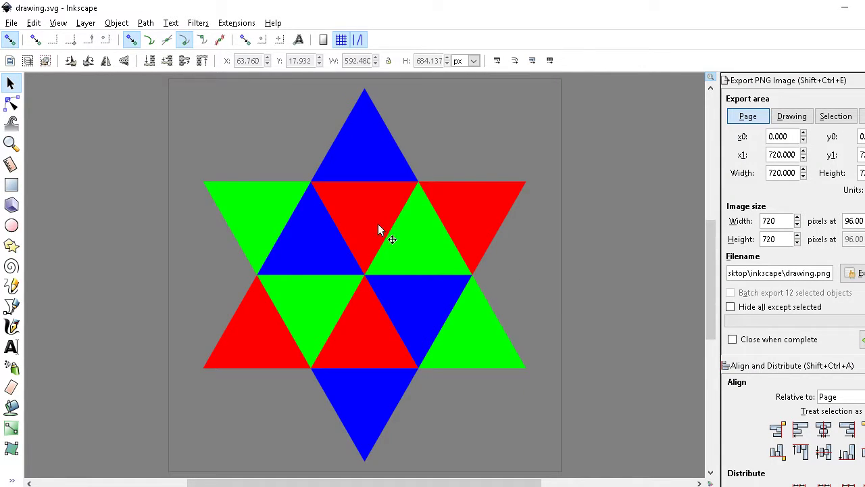
left_click(12, 24)
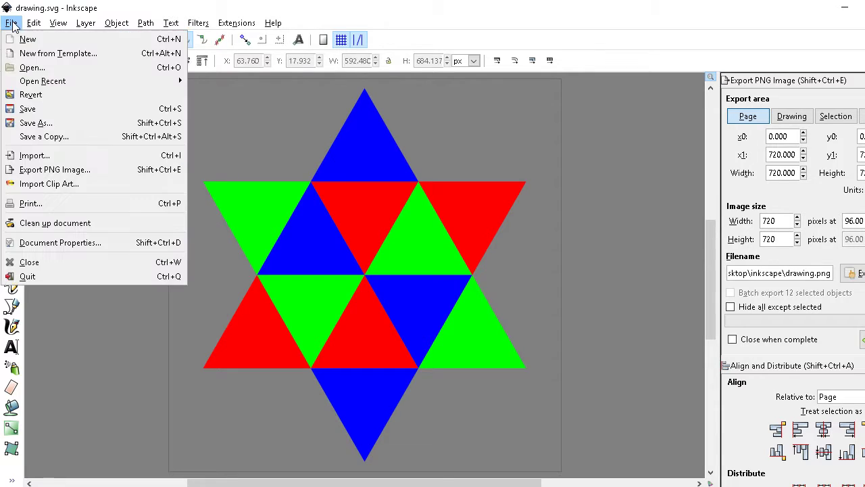
left_click(68, 125)
scroll(139, 169, "down", 2)
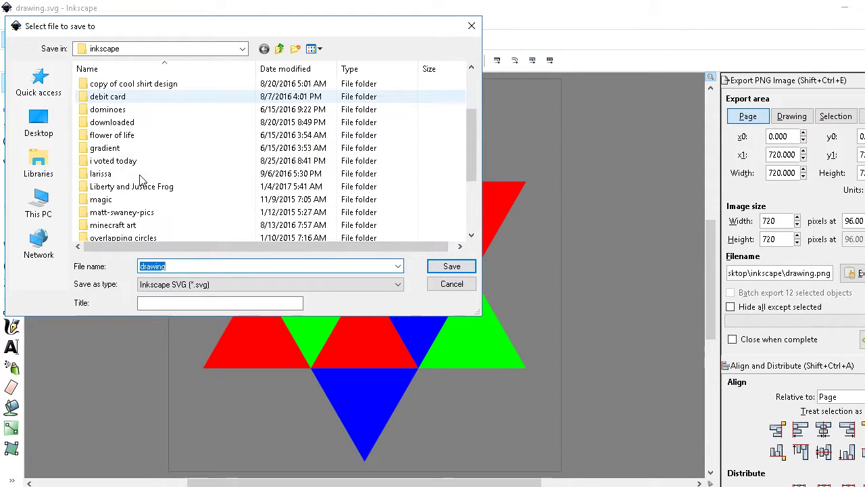
scroll(140, 183, "down", 2)
double_click(128, 189)
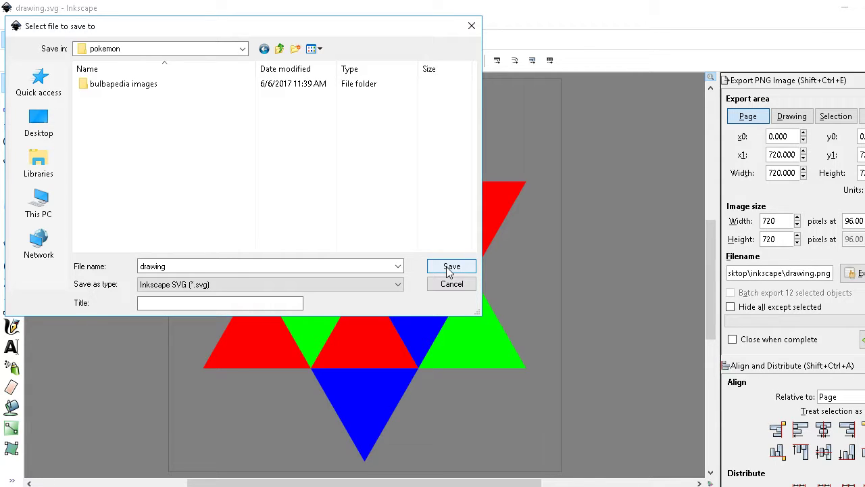
left_click(448, 268)
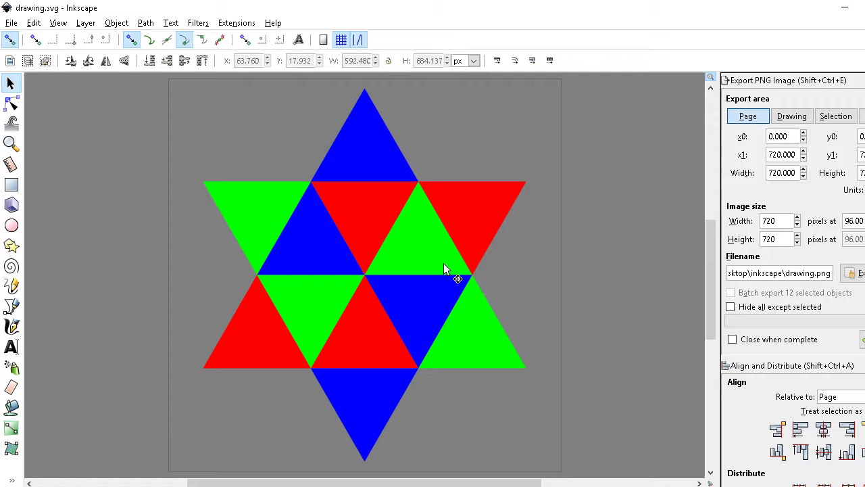
Switch to File Explorer and open the bulbapedia images folder inside the desktop's inkscape\pokemon folder.
mouse_move(159, 485)
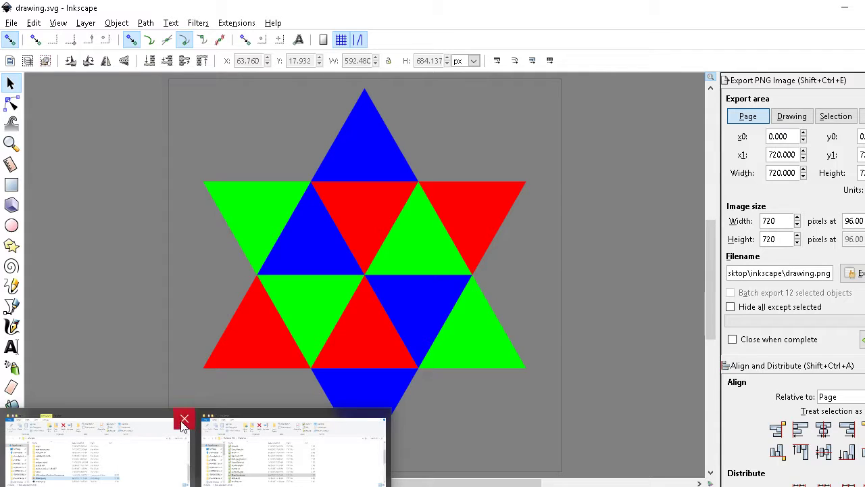
left_click(185, 475)
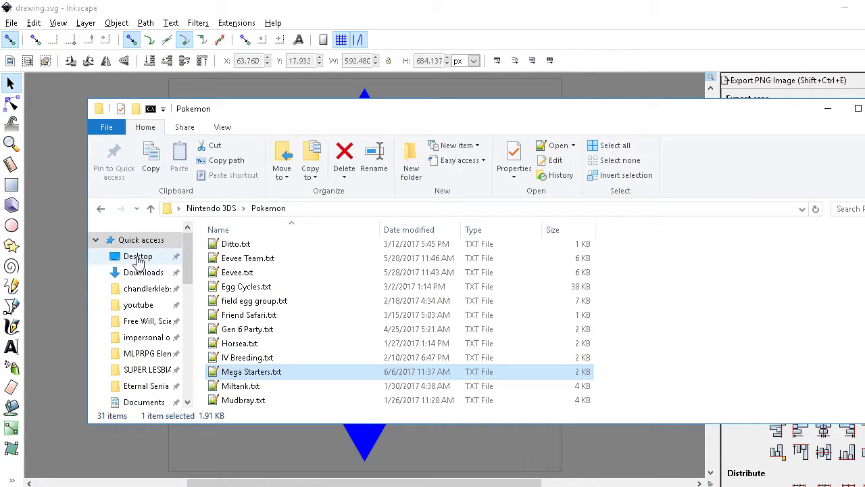
left_click(138, 256)
scroll(260, 348, "down", 3)
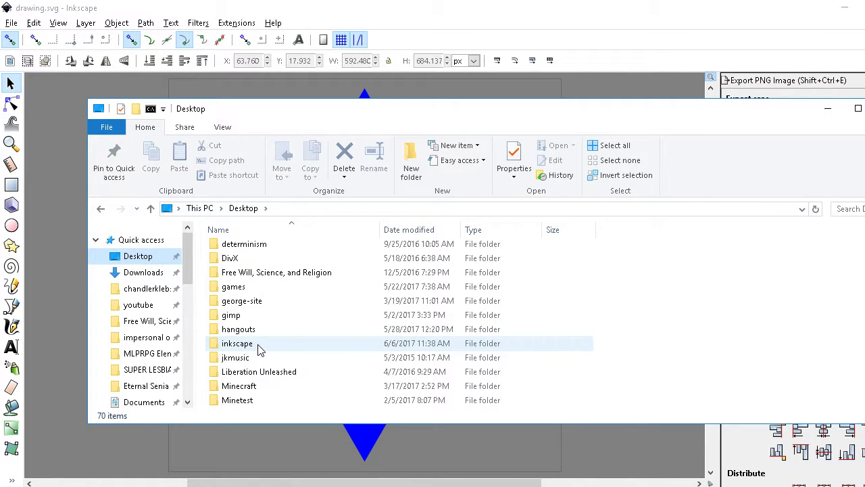
double_click(260, 346)
scroll(271, 331, "down", 5)
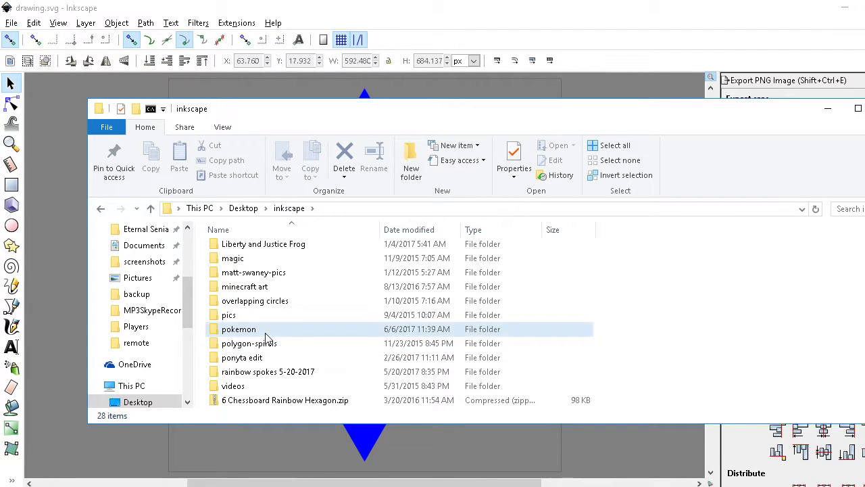
double_click(266, 331)
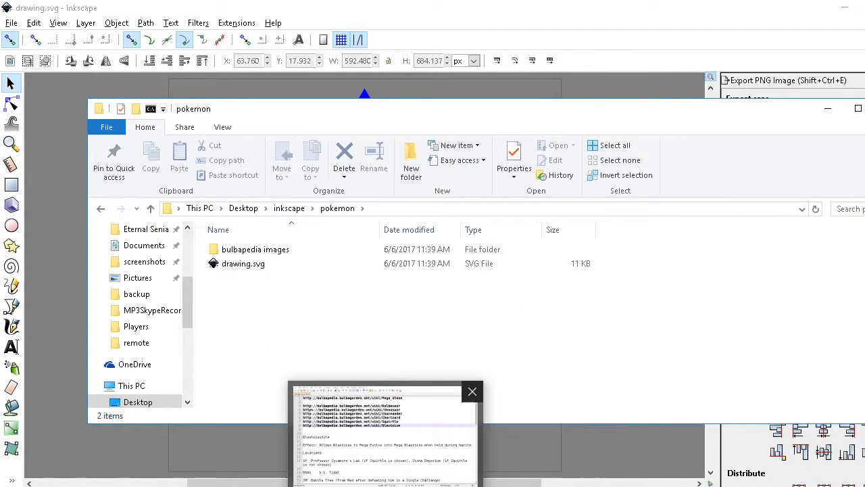
double_click(277, 252)
View the saved Venusaur, Charizard and Blastoise images in Windows Photo Viewer, close it, and return to Inkscape.
double_click(240, 264)
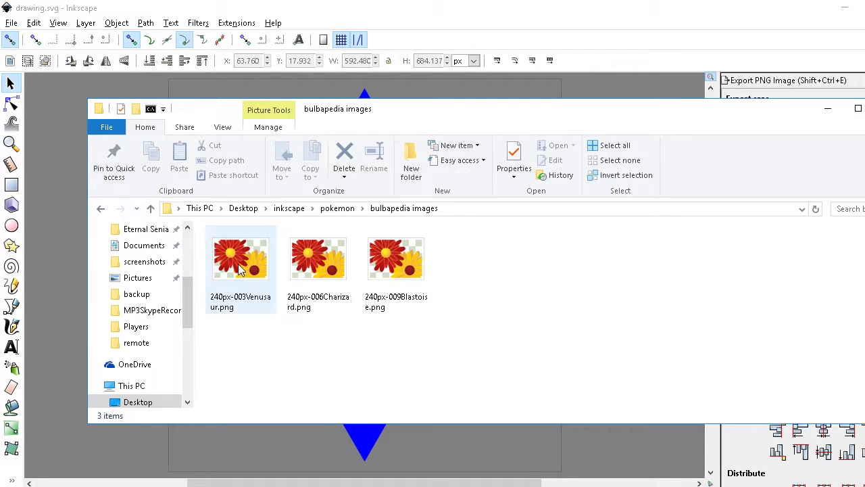
key("Right")
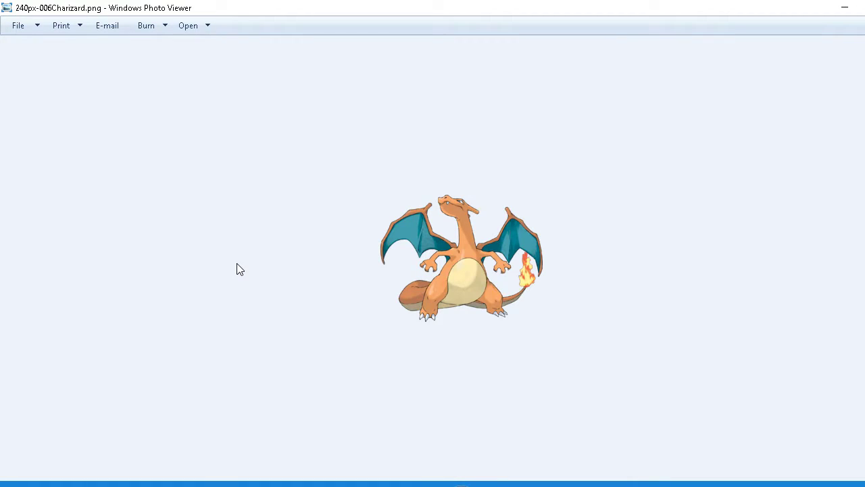
key("Right")
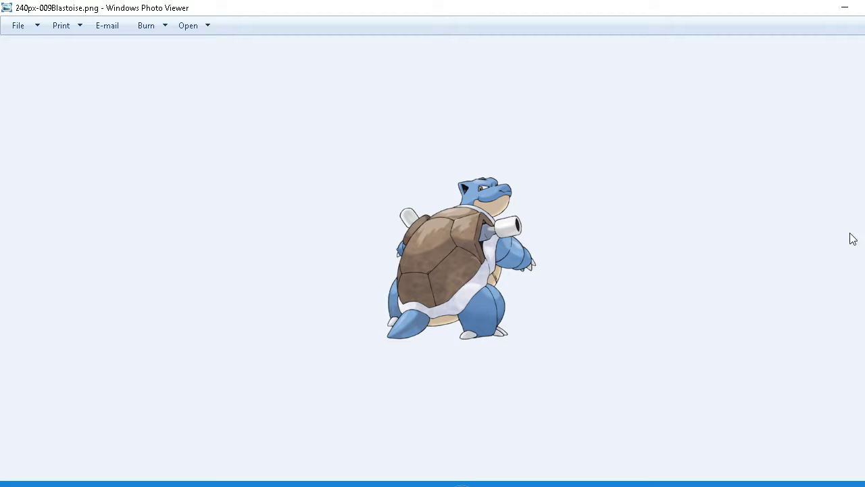
left_click(855, 7)
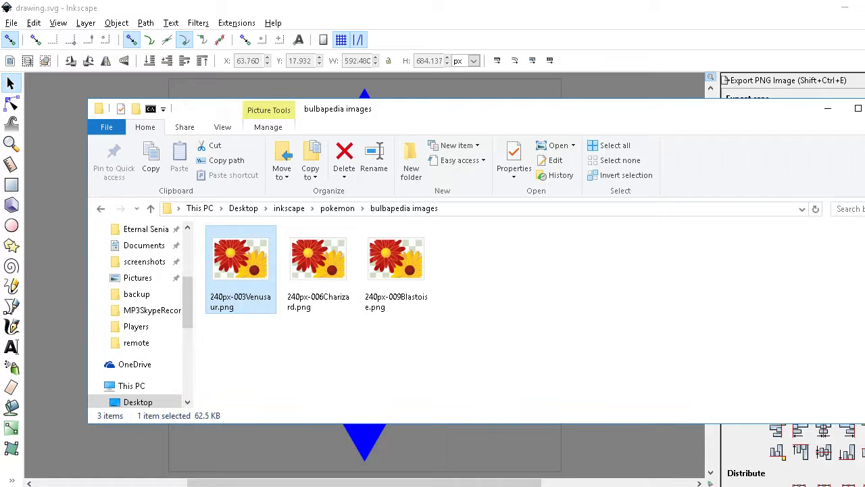
left_click(690, 8)
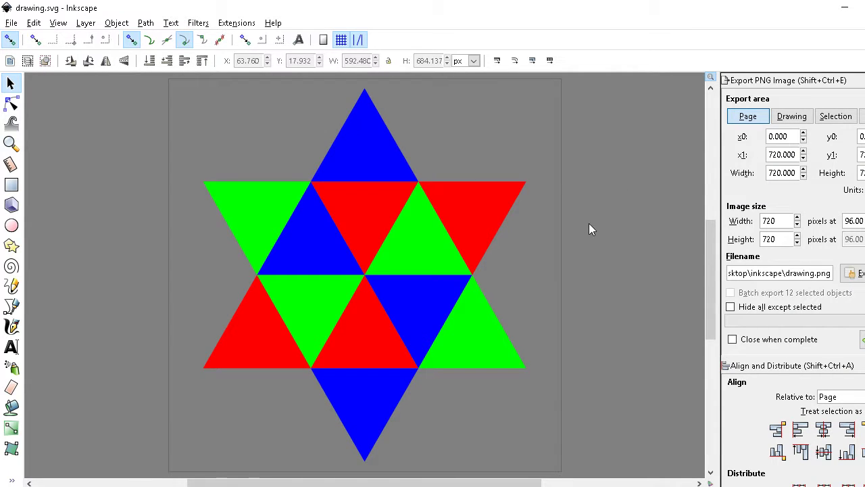
Start importing a file and browse to the bulbapedia images folder inside the desktop's inkscape\pokemon folder.
left_click(11, 23)
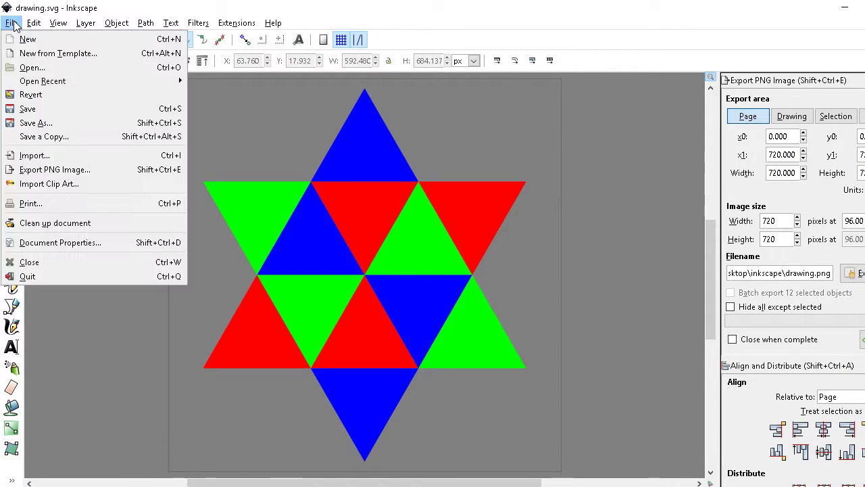
left_click(70, 158)
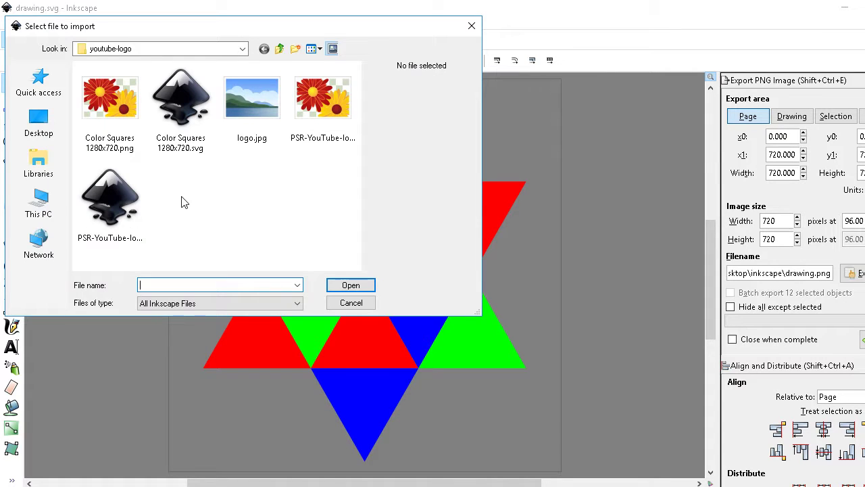
left_click(39, 123)
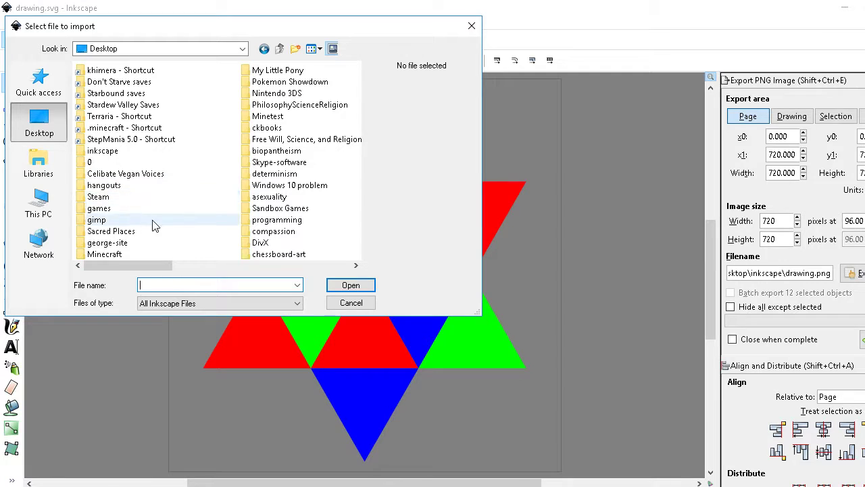
double_click(102, 151)
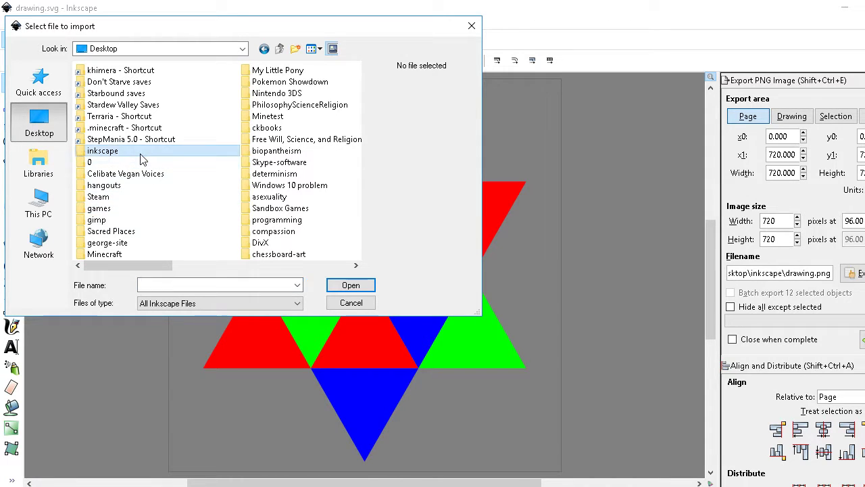
scroll(148, 192, "down", 2)
scroll(147, 193, "down", 2)
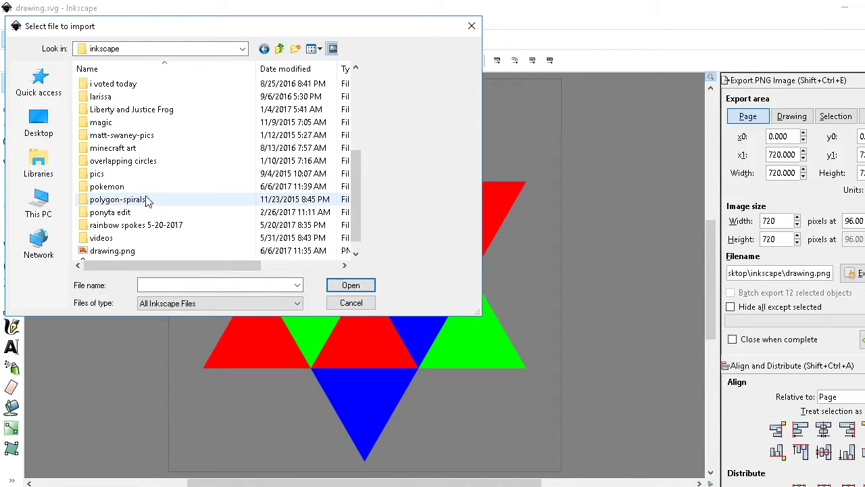
double_click(147, 188)
double_click(123, 83)
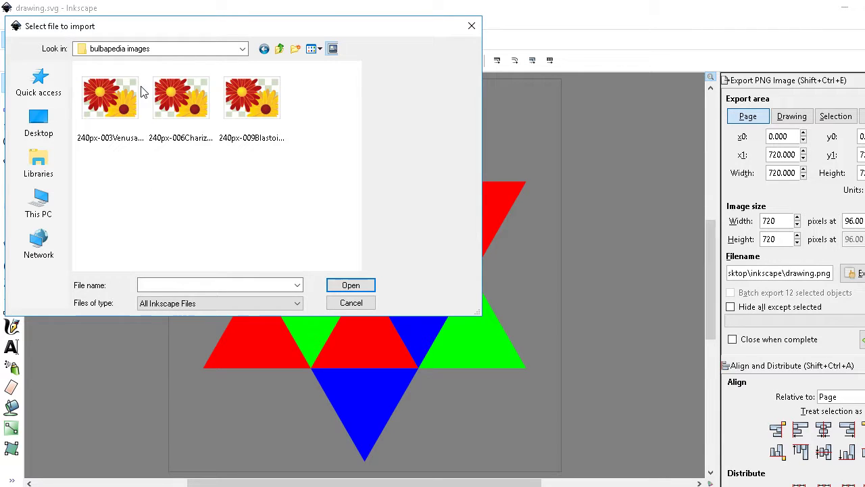
Preview the Charizard and Blastoise images, and import 240px-003Venusaur.png into the triangle star drawing.
left_click(133, 91)
left_click(201, 113)
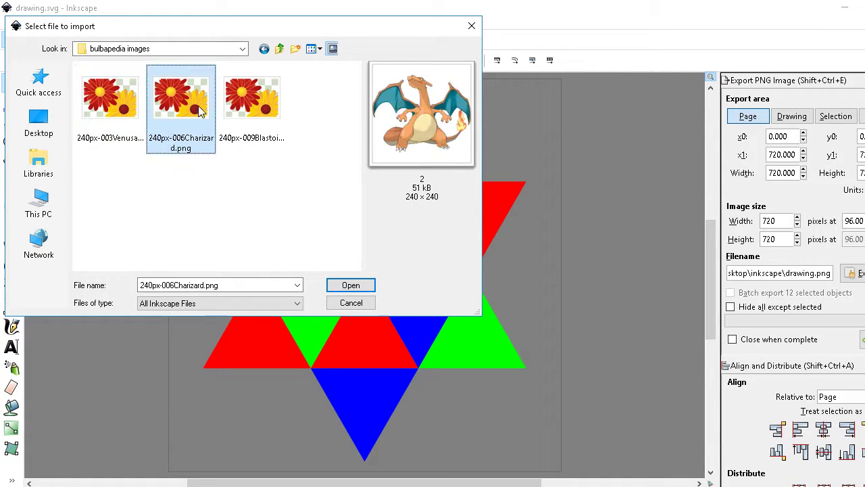
left_click(252, 112)
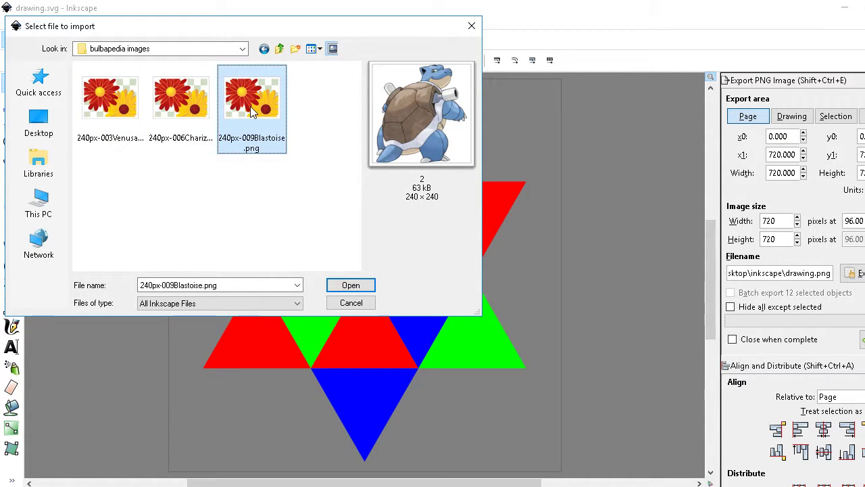
left_click(109, 101)
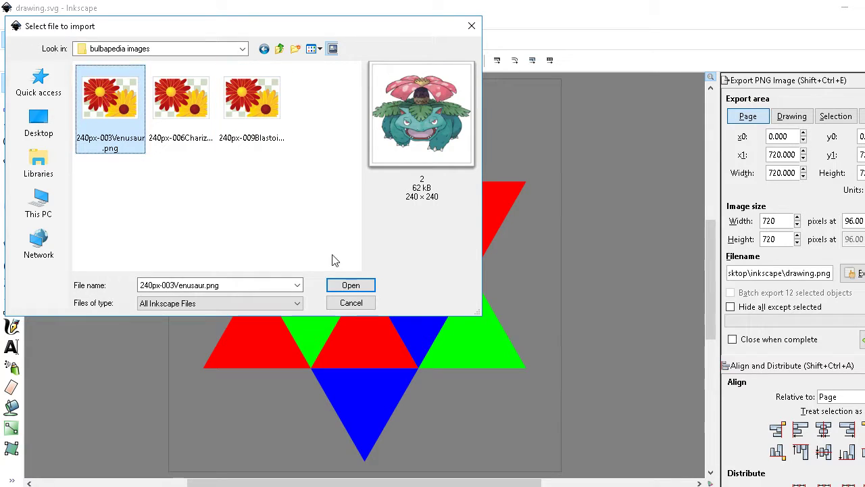
left_click(352, 285)
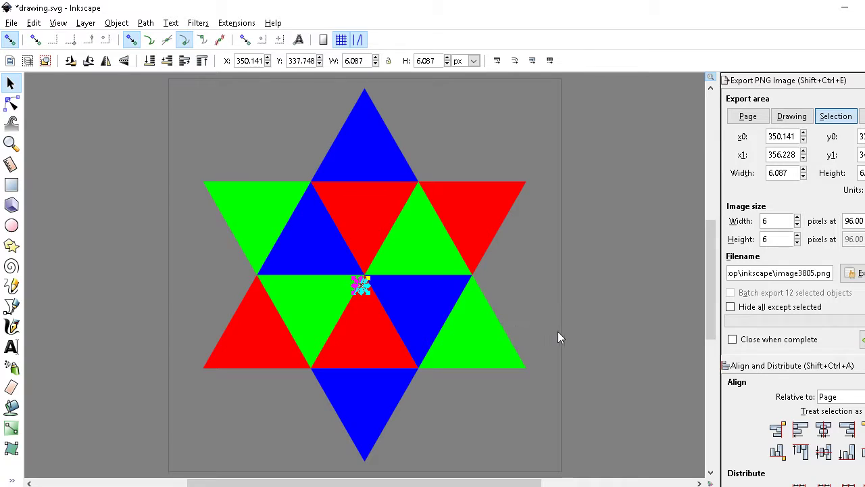
Inspect the tiny imported Venusaur image near the star's centre up close and delete it.
key("plus")
key("plus")
key("plus")
key("plus")
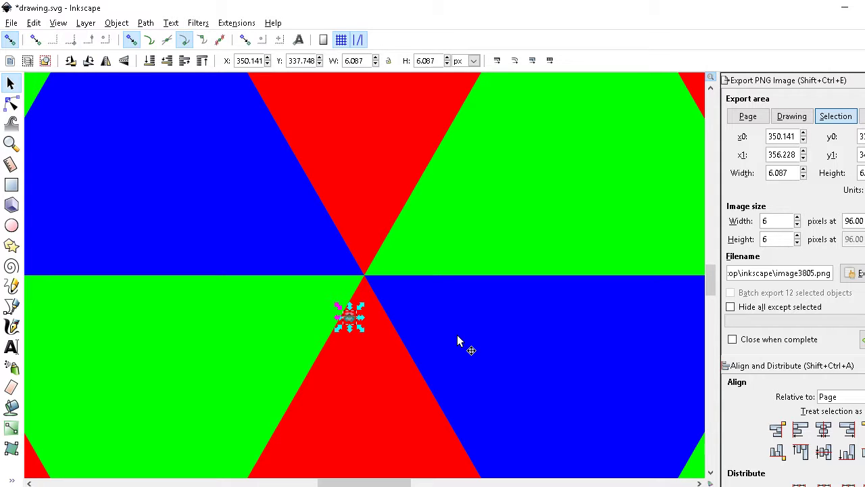
key("Delete")
Import 240px-003Venusaur.png from bulbapedia images again, set the PNG export area to Page, and show the whole page.
left_click(13, 24)
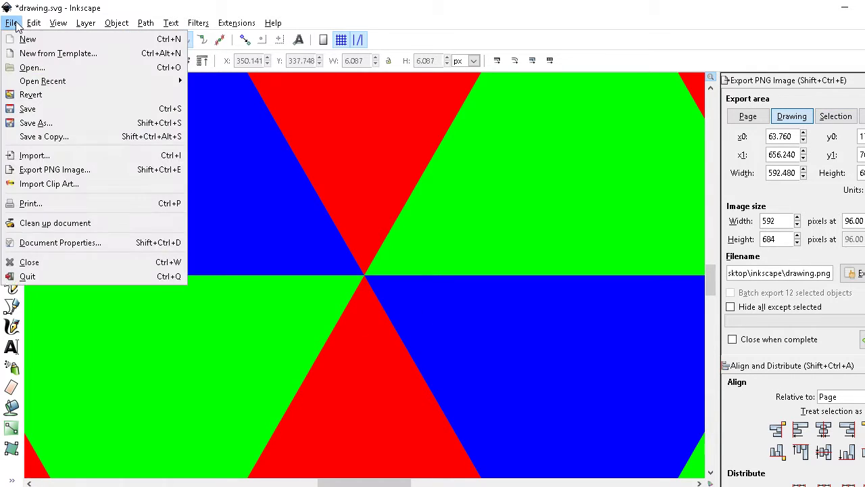
left_click(48, 154)
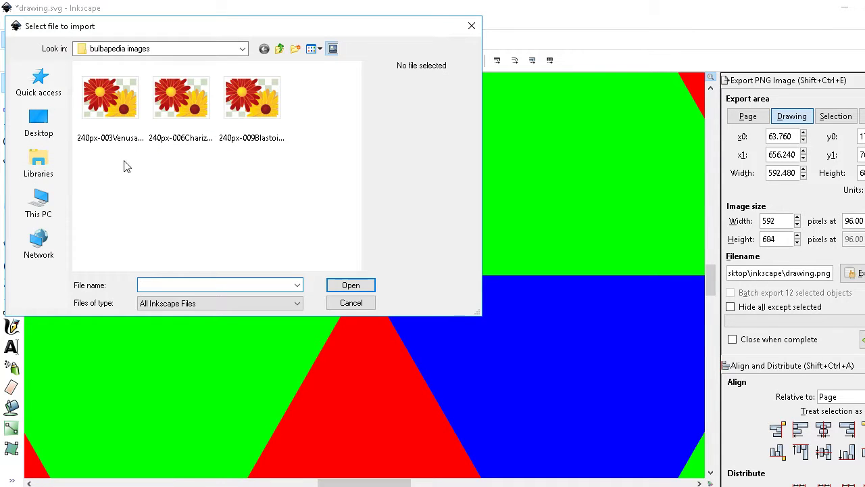
left_click(115, 114)
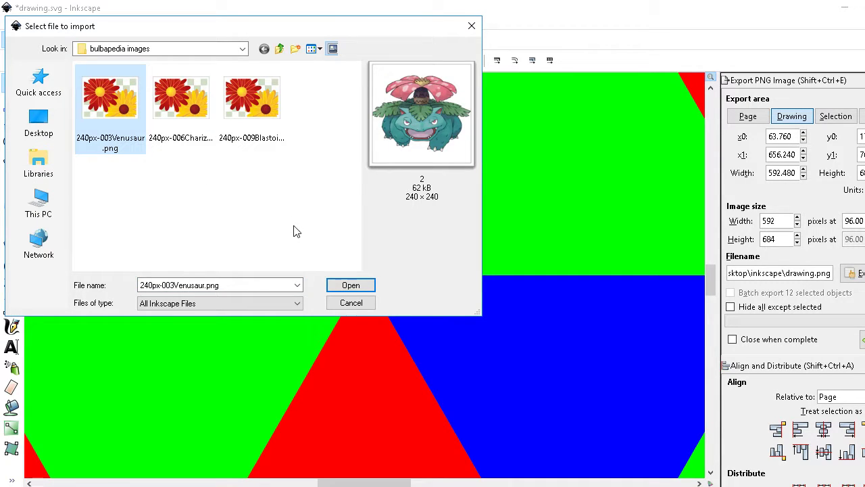
left_click(349, 286)
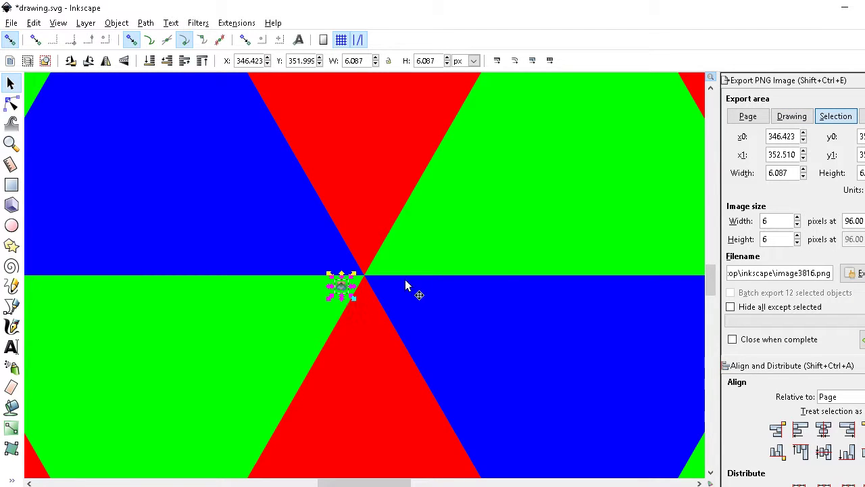
left_click(746, 118)
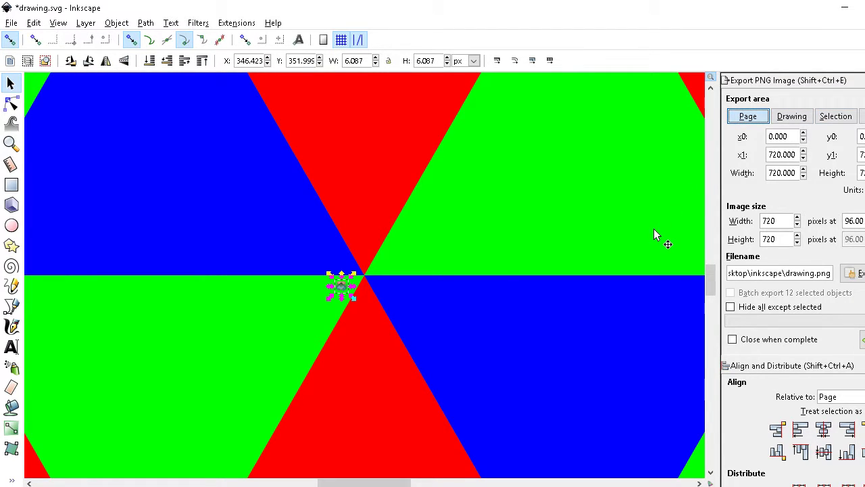
key("5")
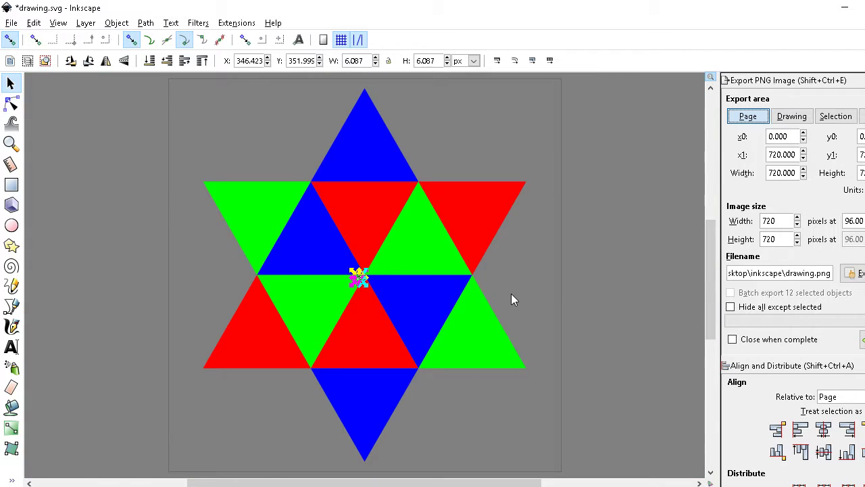
key("plus")
key("plus")
key("plus")
key("plus")
key("plus")
key("plus")
key("plus")
key("plus")
left_click_drag(277, 325, 437, 248)
key("ctrl+z")
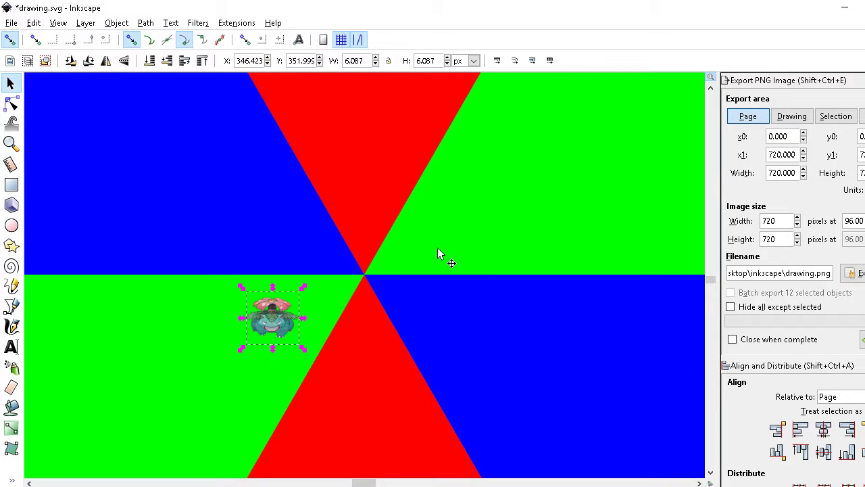
key("5")
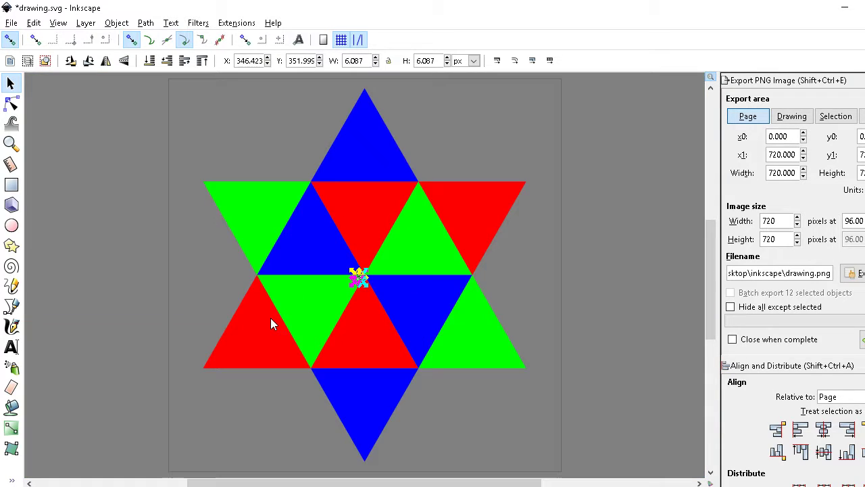
Switch to the bulbapedia images folder in File Explorer, preview 240px-003Venusaur.png, and close the preview.
mouse_move(154, 485)
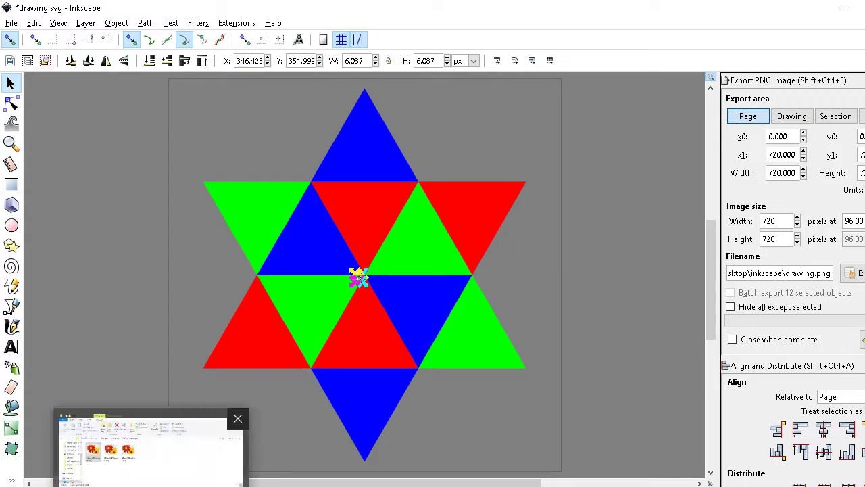
left_click(198, 453)
double_click(233, 269)
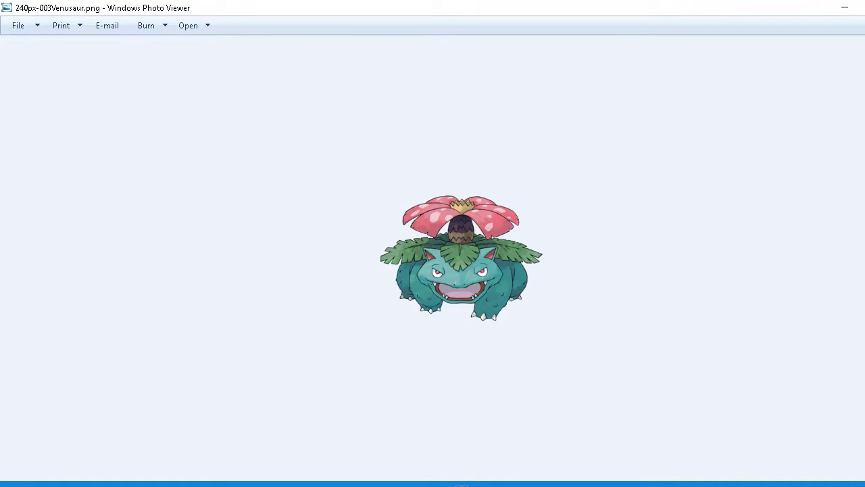
key("alt+F4")
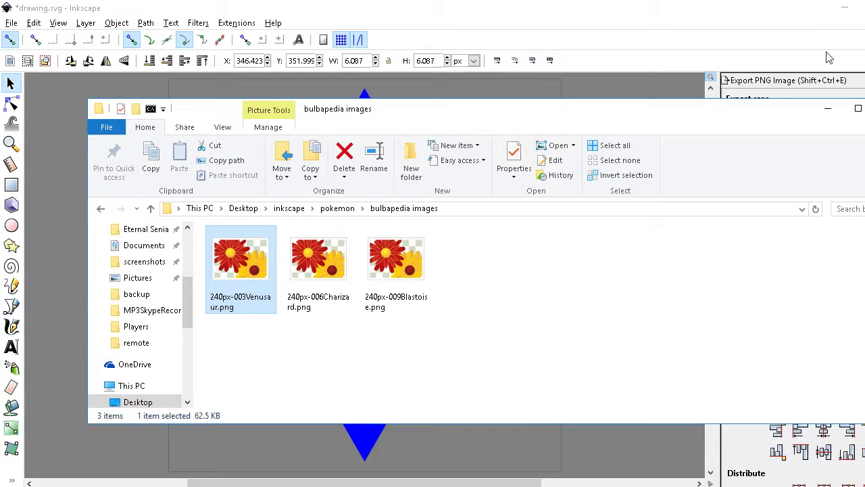
Check the file properties of 240px-003Venusaur.png and return to Inkscape.
right_click(236, 262)
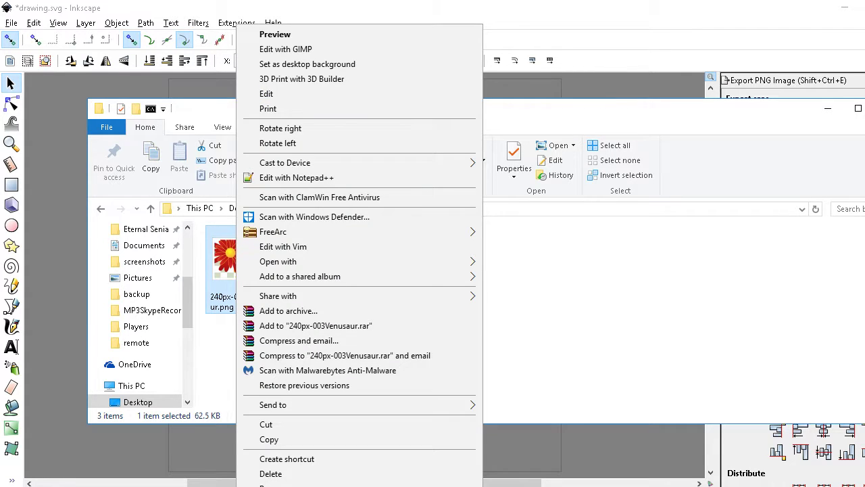
left_click(283, 486)
left_click(333, 203)
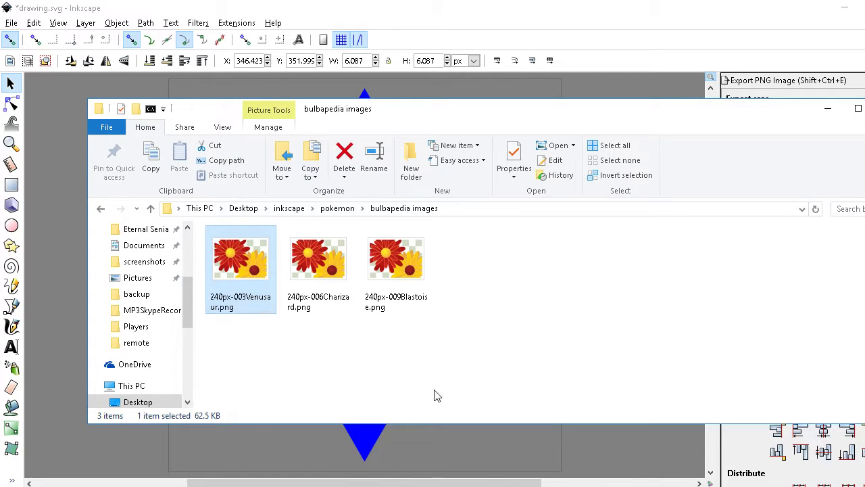
left_click(634, 453)
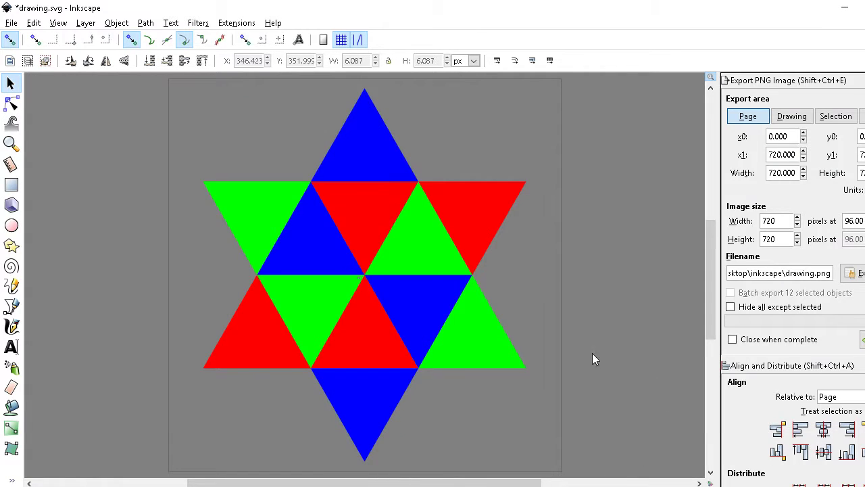
Resize the tiny Venusaur image to 240 px wide with locked proportions and move it beyond the page's upper-left edge.
key("minus")
key("minus")
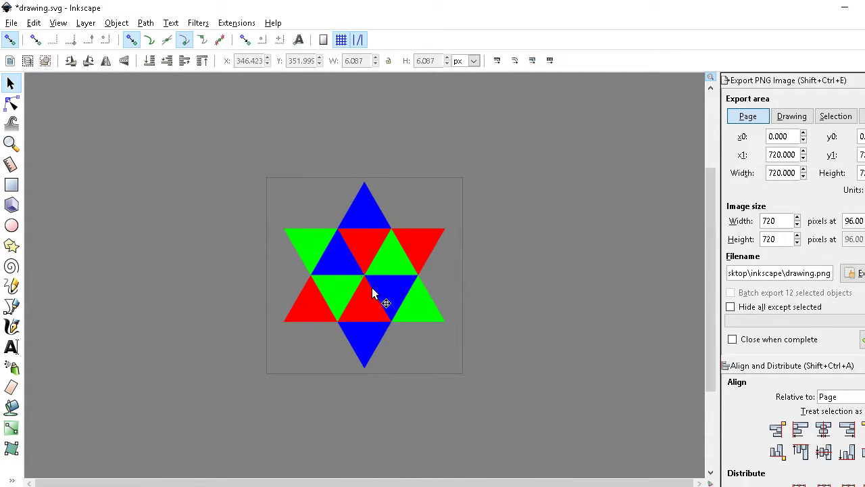
key("5")
key("plus")
key("plus")
key("plus")
key("plus")
key("plus")
key("plus")
left_click(318, 298)
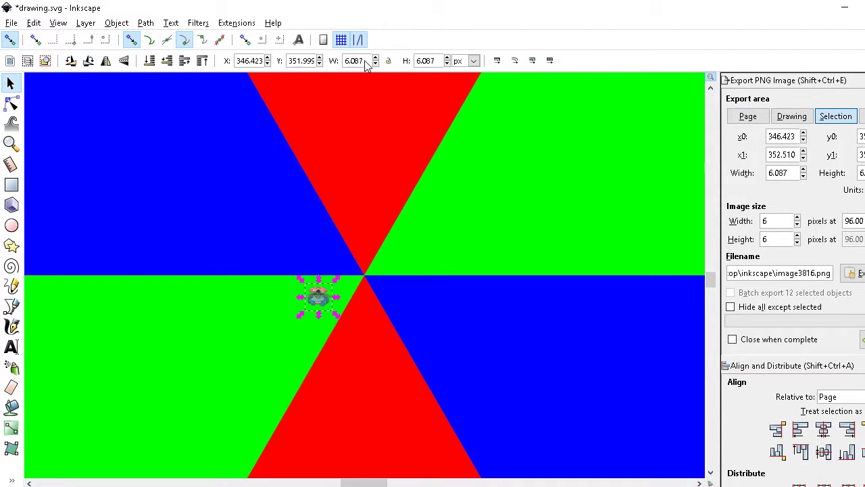
left_click(388, 60)
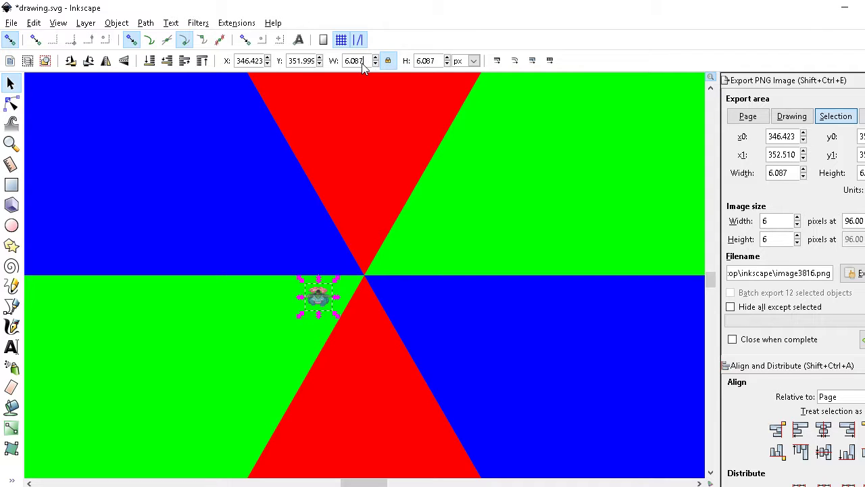
triple_click(361, 61)
type("240")
key("Return")
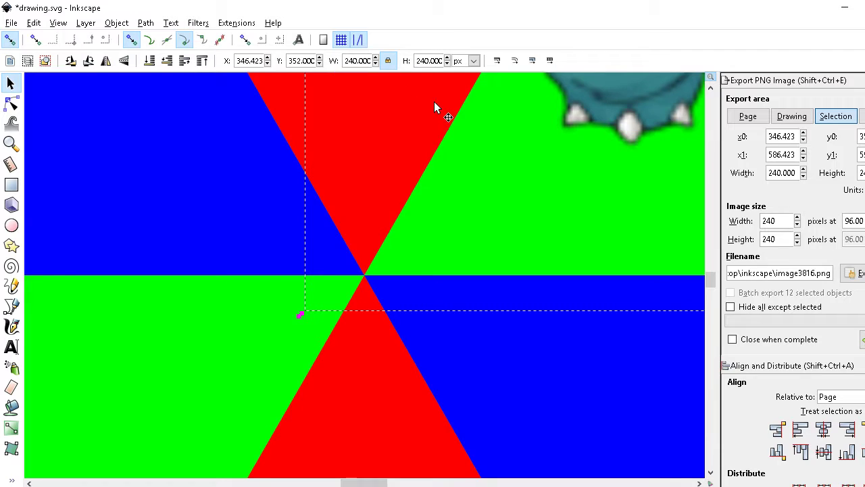
key("5")
left_click_drag(422, 191, 124, 122)
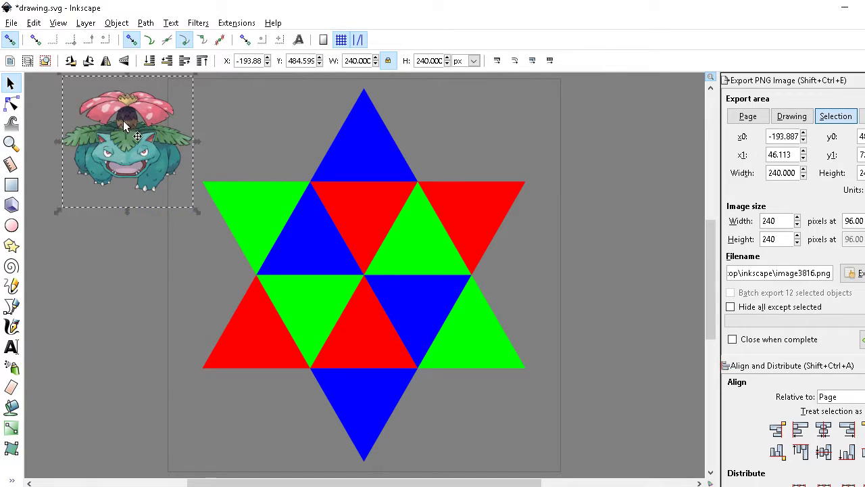
Shrink the star group around its centre to about 483 px wide and centre it on the page horizontally and vertically.
left_click(385, 223)
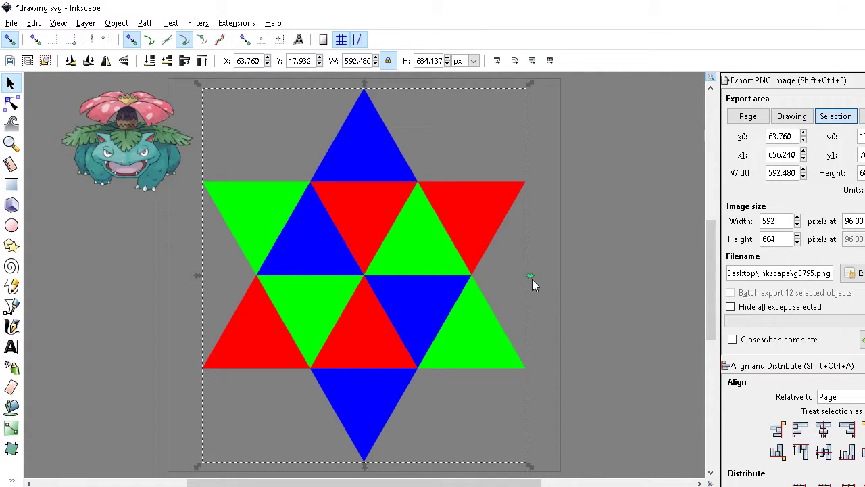
left_click_drag(532, 280, 511, 279)
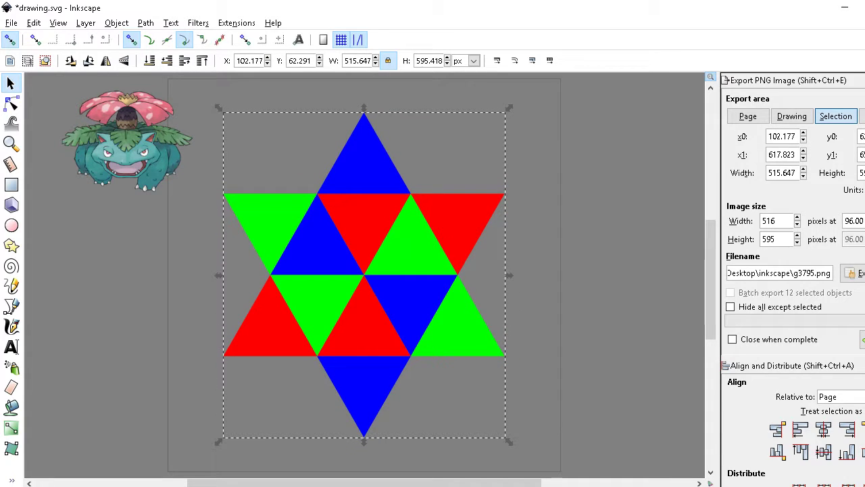
left_click(864, 79)
left_click(838, 146)
left_click(838, 162)
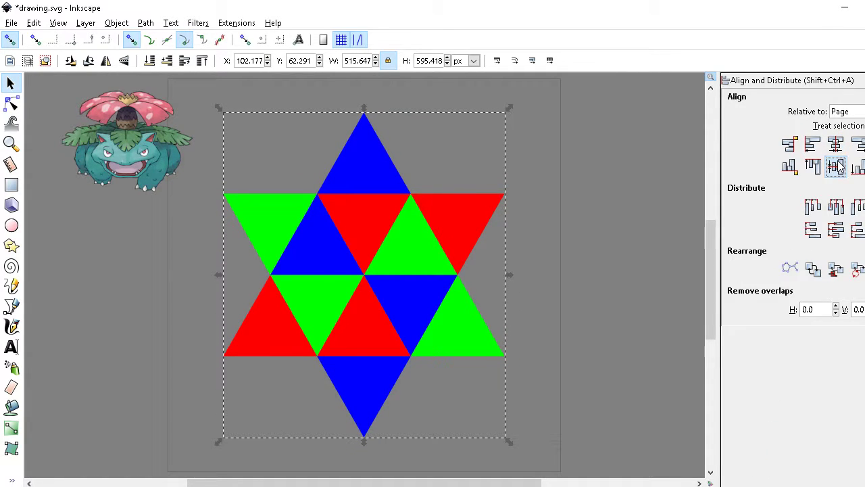
left_click_drag(509, 276, 499, 276)
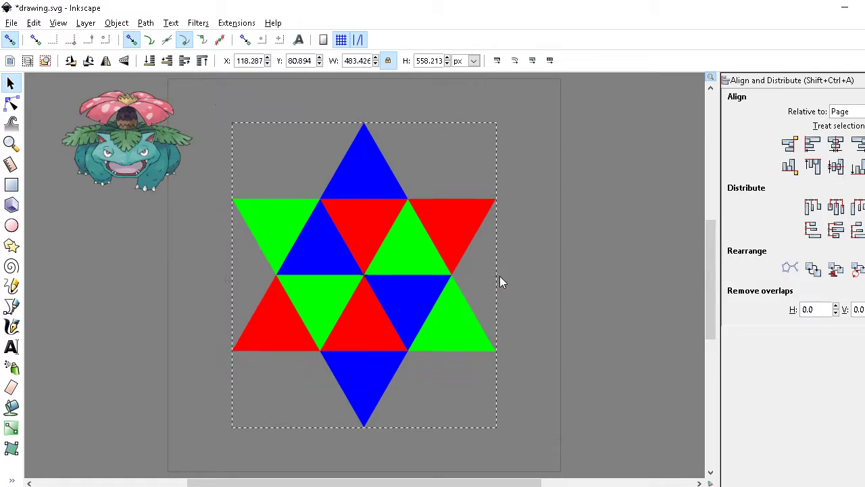
Move the Venusaur image onto the page into the star's upper-left gap, at about X 64, Y 492 px.
left_click(113, 143)
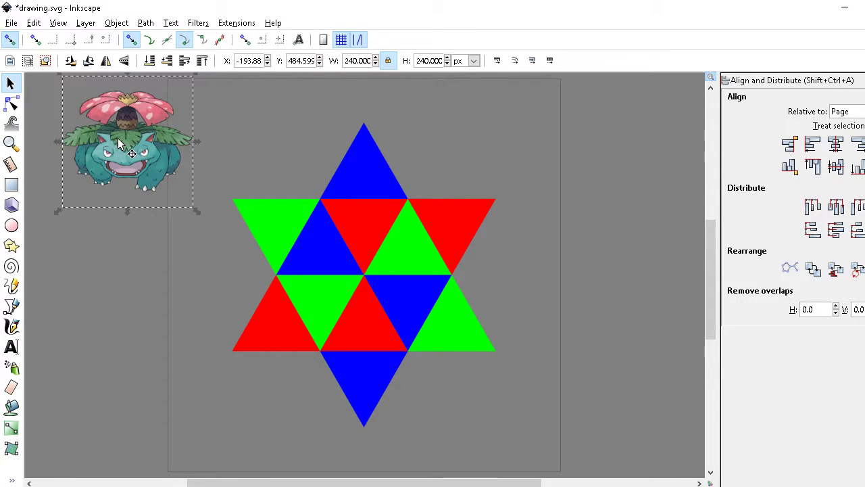
left_click_drag(121, 140, 258, 140)
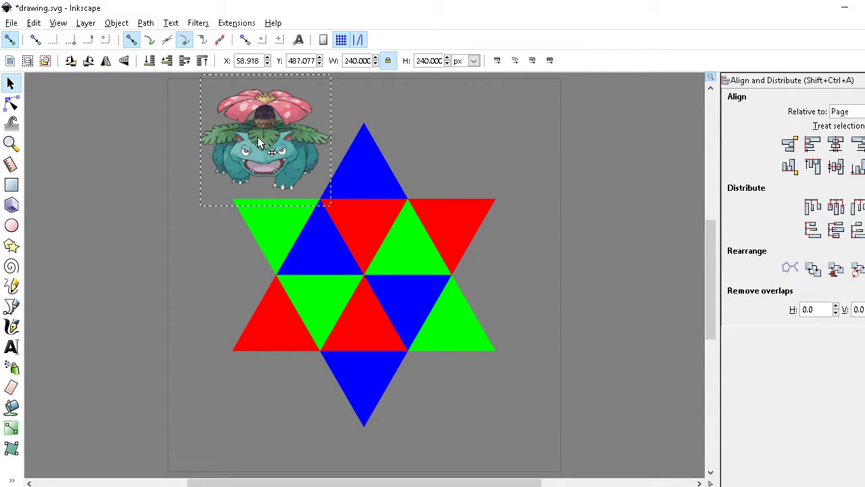
left_click_drag(257, 138, 257, 139)
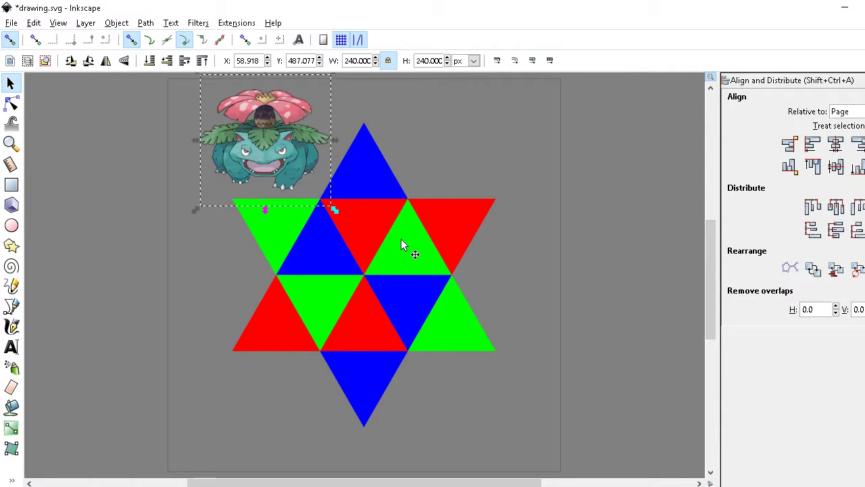
mouse_move(292, 163)
left_mouse_down()
mouse_move(221, 249)
mouse_move(221, 294)
mouse_move(303, 153)
mouse_move(293, 160)
left_mouse_up()
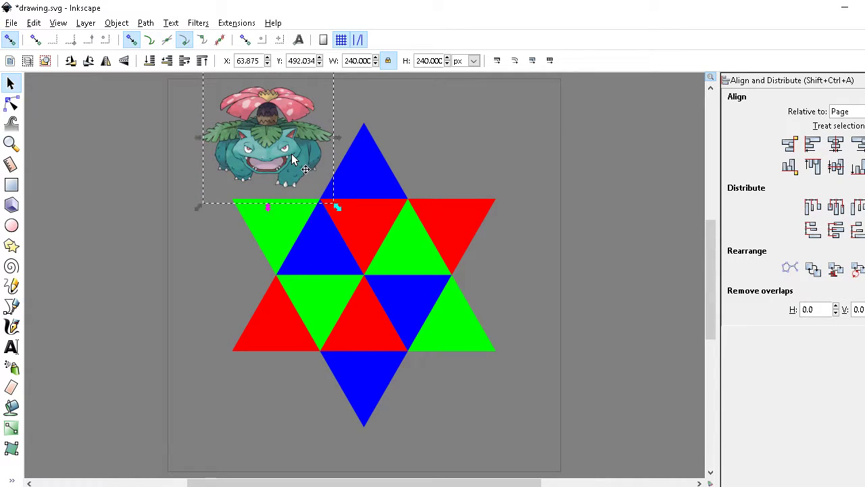
left_click(434, 269)
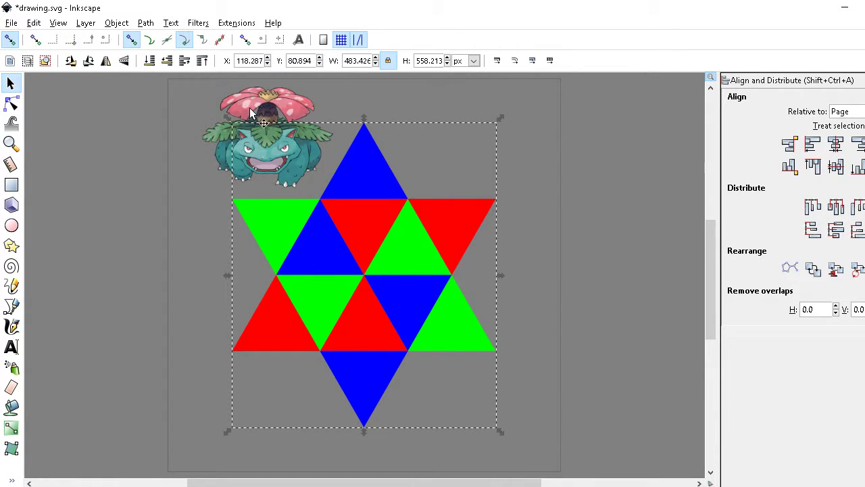
left_click(398, 102)
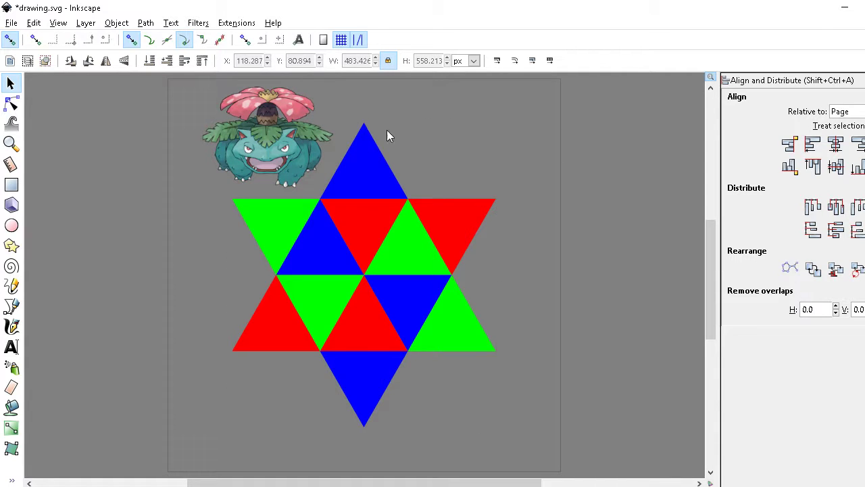
Shrink the star group around its centre to about 332 px wide and move the Venusaur image into its upper-right gap.
left_click(426, 276)
left_click_drag(502, 275, 475, 281)
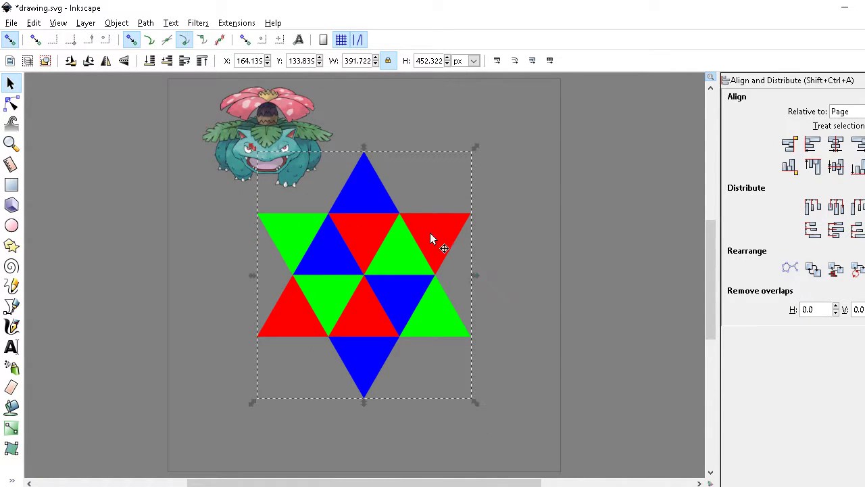
left_click(277, 130)
left_click_drag(277, 130, 546, 273)
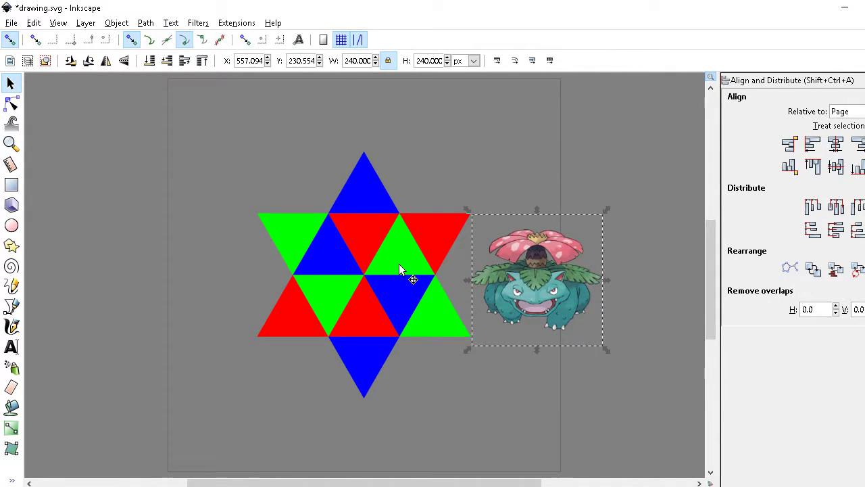
left_click(400, 271)
left_click_drag(476, 276, 460, 276)
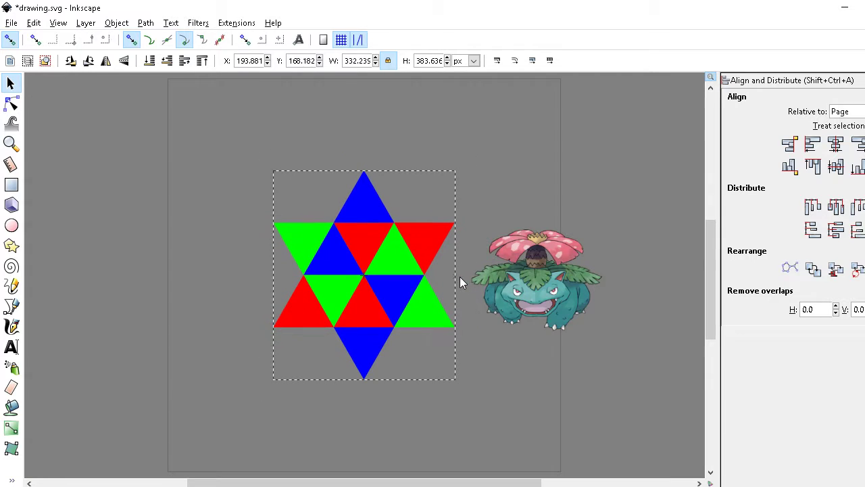
left_click_drag(520, 280, 472, 150)
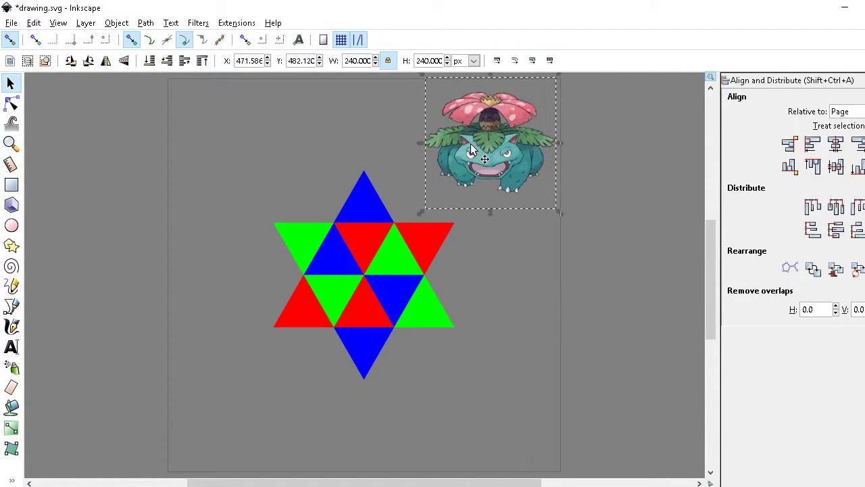
Set the Venusaur image's width to 120 px with locked proportions and move it above the star's upper-left point.
triple_click(345, 61)
type("120")
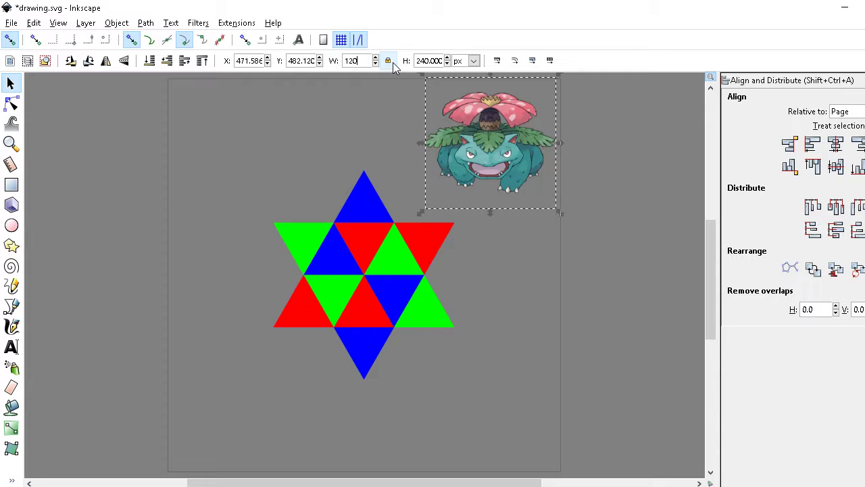
key("Return")
left_click(387, 61)
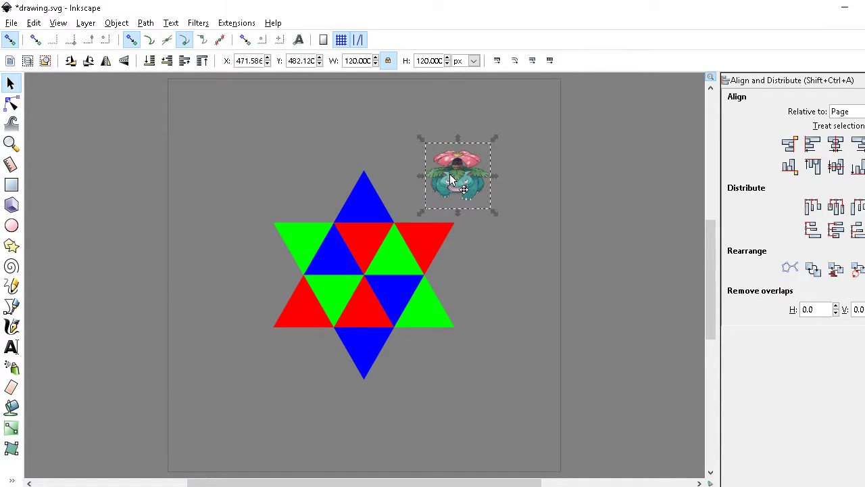
left_click_drag(450, 177, 240, 126)
Enlarge the star group around its centre to fill most of the page, leaving the Venusaur image in its upper-left gap.
left_click(342, 245)
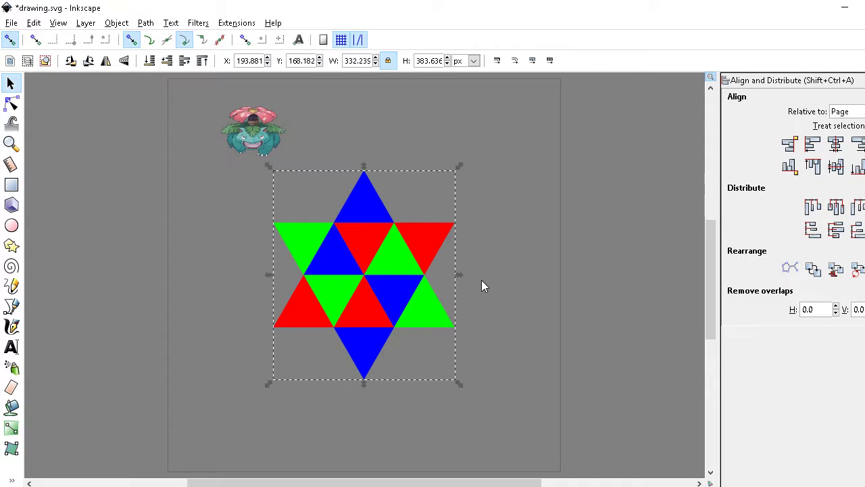
left_click_drag(459, 275, 519, 277)
left_click(259, 141)
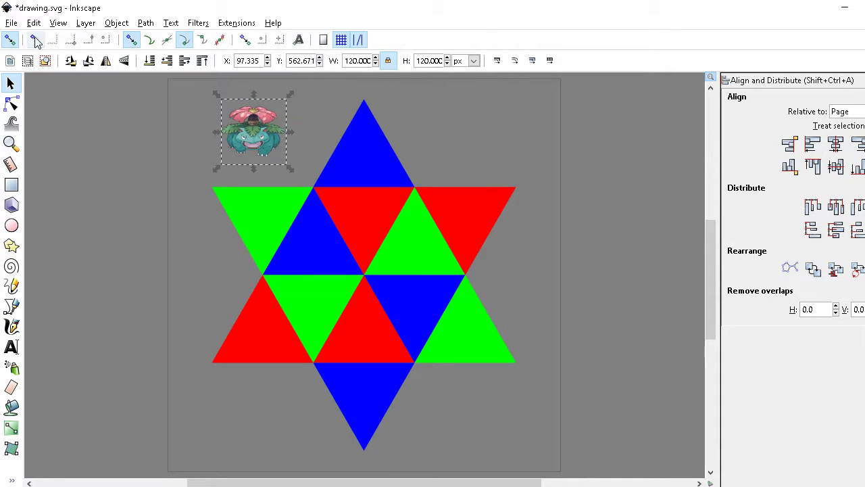
Import 240px-006Charizard.png from the bulbapedia images folder into the drawing.
left_click(11, 23)
left_click(54, 158)
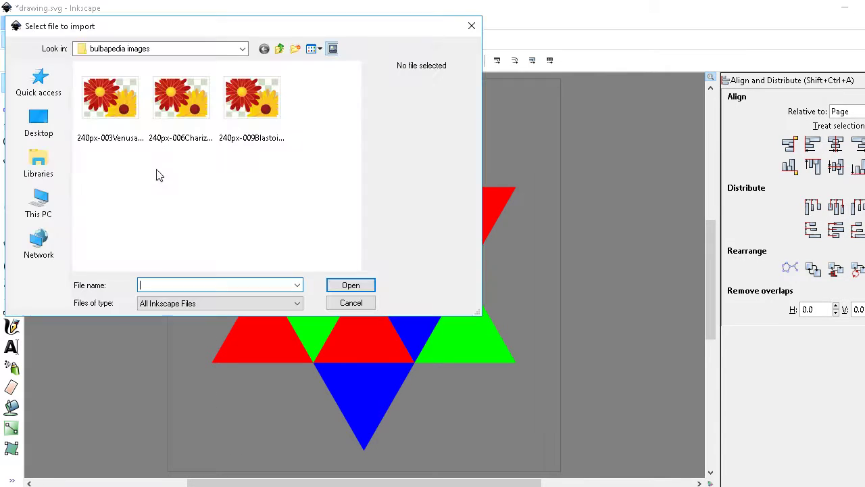
left_click(164, 127)
left_click(351, 285)
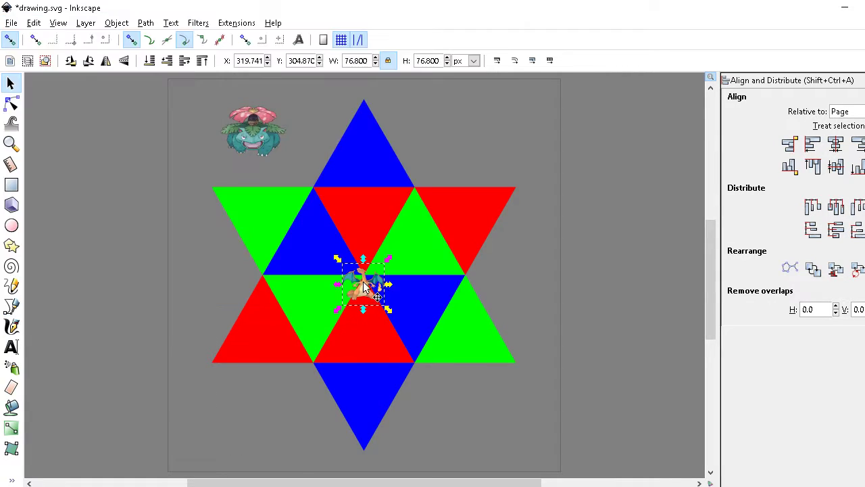
Set the Charizard image's width to 120 px with locked proportions and move it into the star's upper-right gap.
left_click(388, 61)
triple_click(360, 61)
type("120")
key("Return")
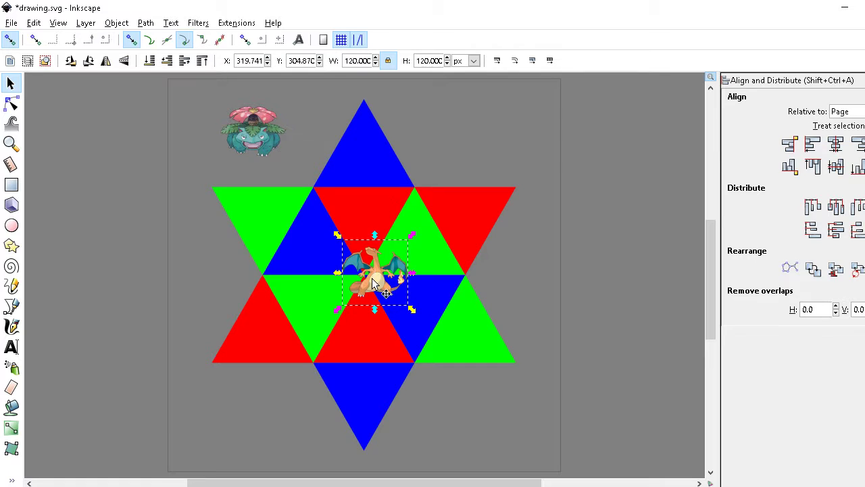
left_click_drag(376, 282, 456, 153)
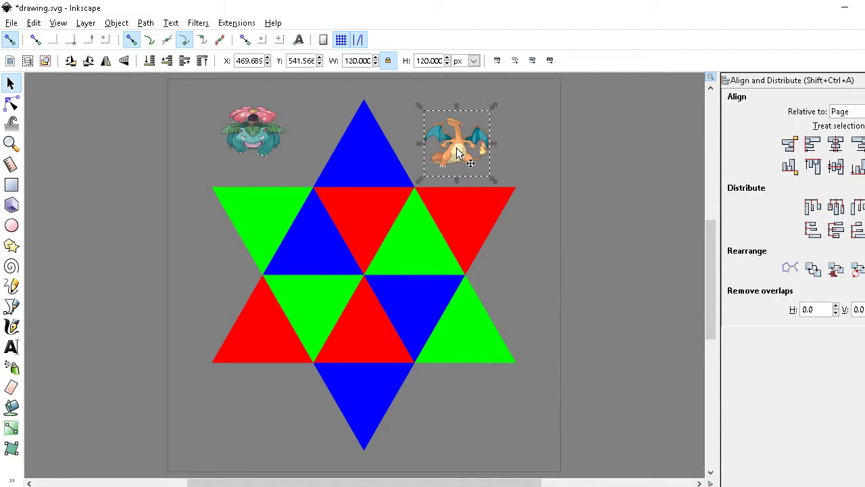
Import 240px-009Blastoise.png from the bulbapedia images folder, place it beside the star's right-hand gap and save the drawing.
left_click(10, 22)
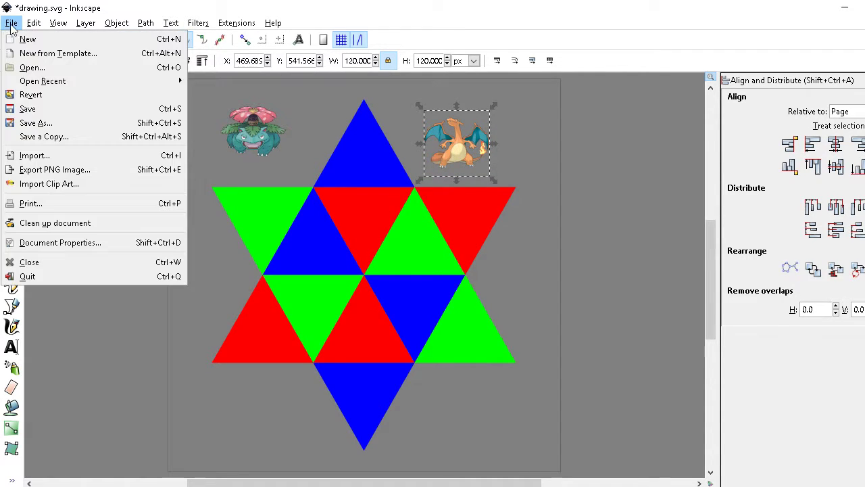
left_click(69, 157)
left_click(262, 116)
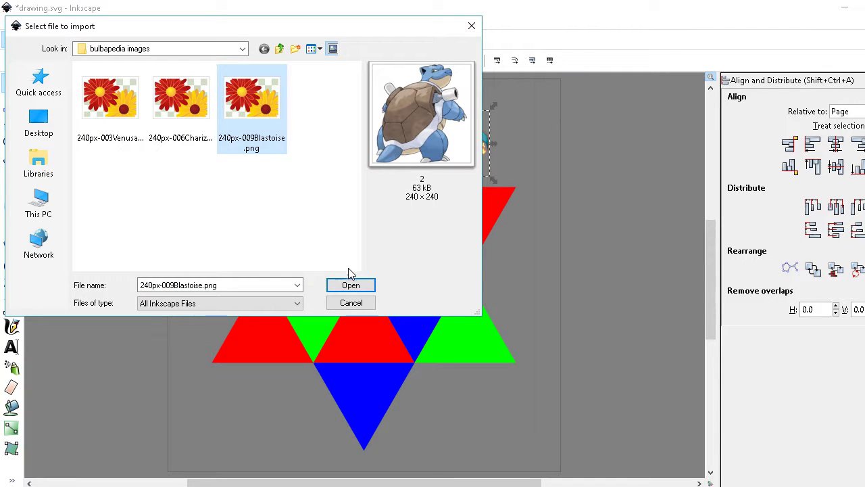
left_click(349, 285)
left_click_drag(344, 288, 521, 288)
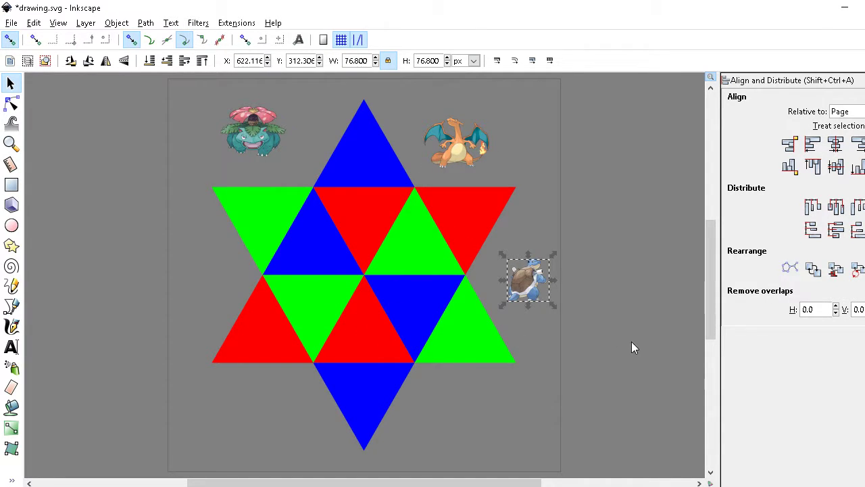
key("ctrl+s")
Ungroup the star and delete its six outer triangles, keeping only the inner hexagon.
left_click(376, 165)
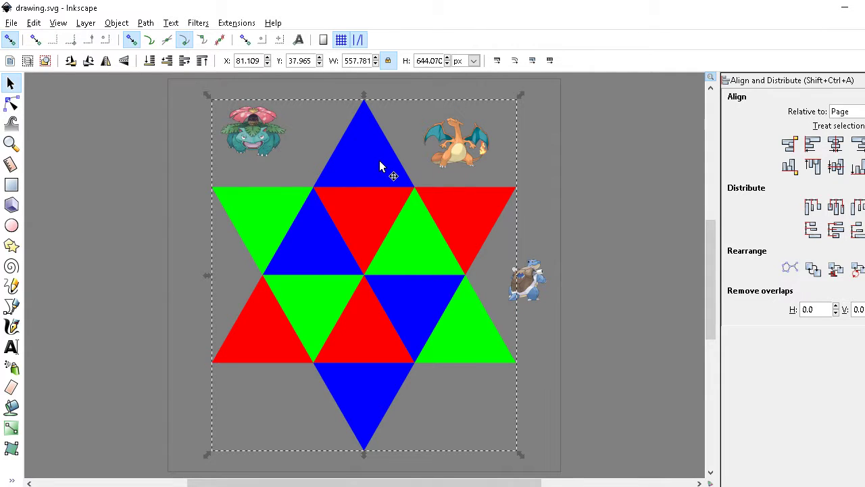
key("ctrl+shift+g")
left_click(360, 154)
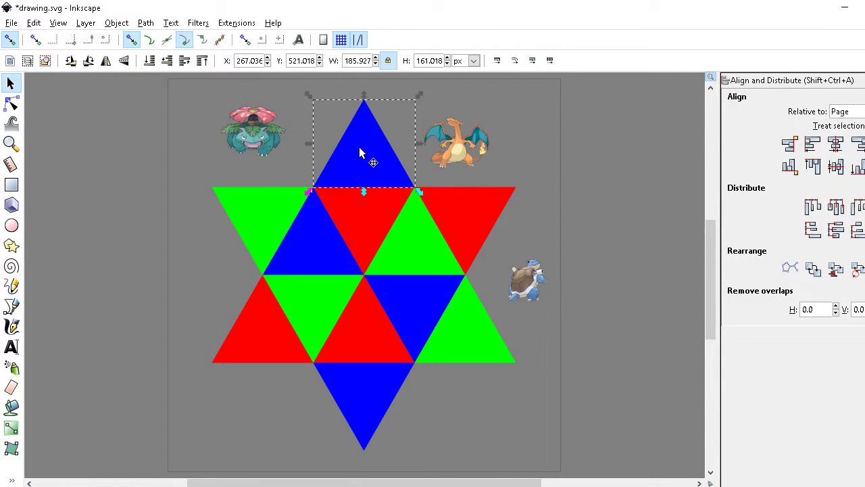
key("Delete")
left_click(462, 214)
key("Delete")
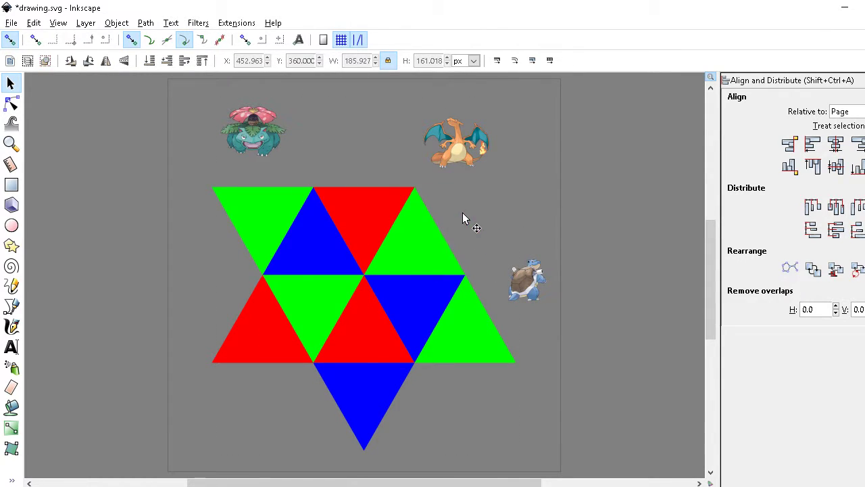
left_click(373, 420)
key("Delete")
left_click(251, 206)
key("Delete")
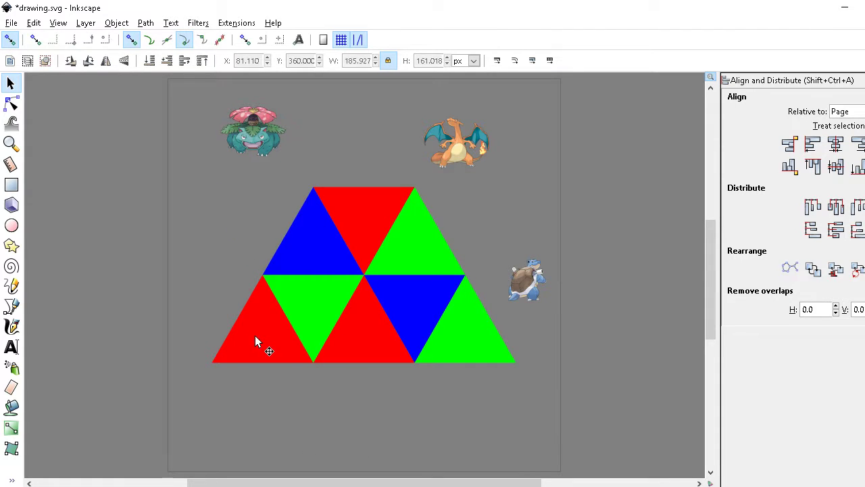
left_click(256, 336)
key("Delete")
left_click(473, 345)
key("Delete")
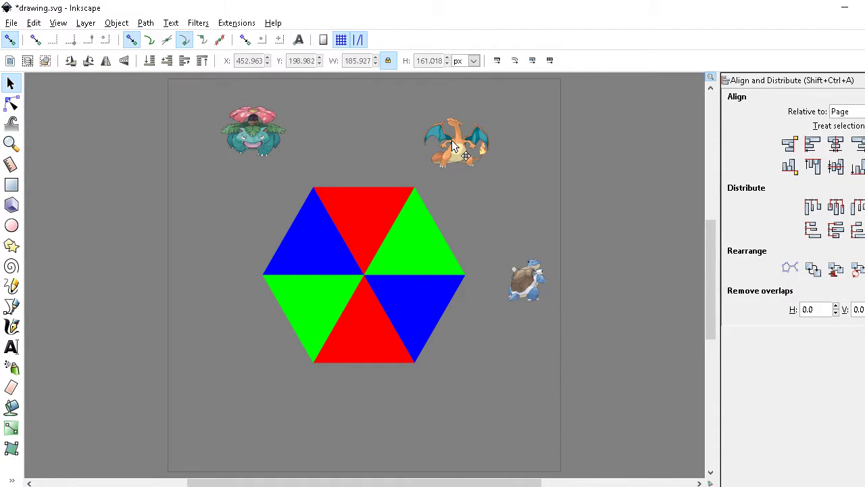
Place Charizard centred above the hexagon, Venusaur at its lower left and Blastoise at its lower right, and save the drawing.
left_click_drag(452, 146, 353, 147)
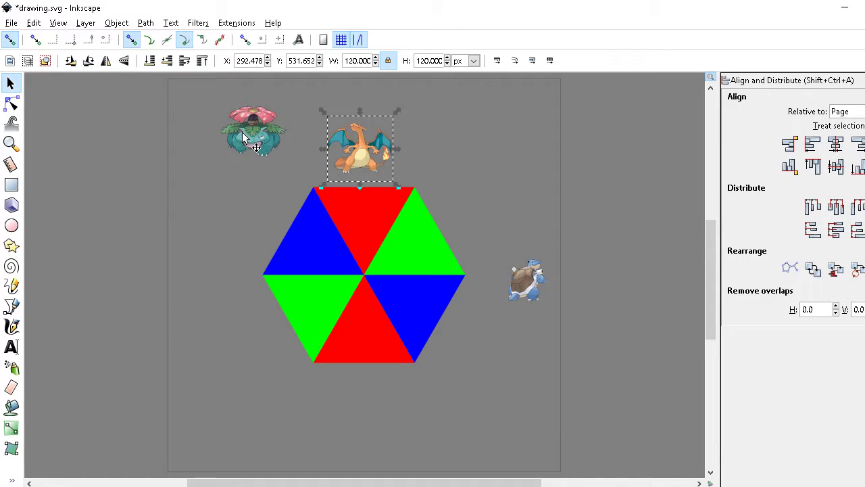
left_click_drag(244, 139, 239, 348)
left_click_drag(532, 286, 488, 352)
left_click_drag(377, 158, 375, 151)
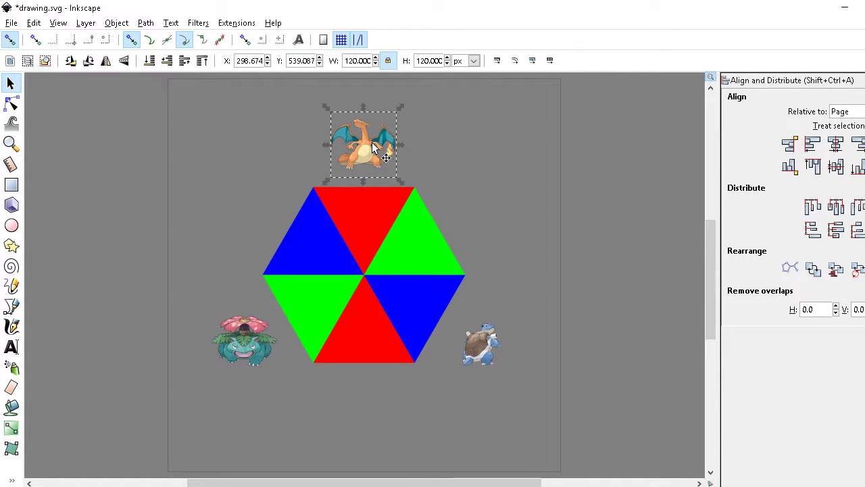
left_click(545, 179)
key("ctrl+s")
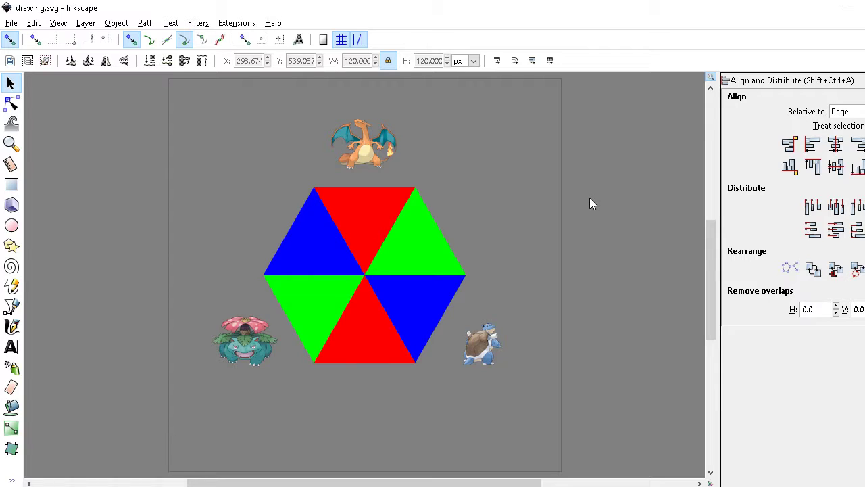
left_click_drag(480, 356, 485, 351)
key("ctrl+s")
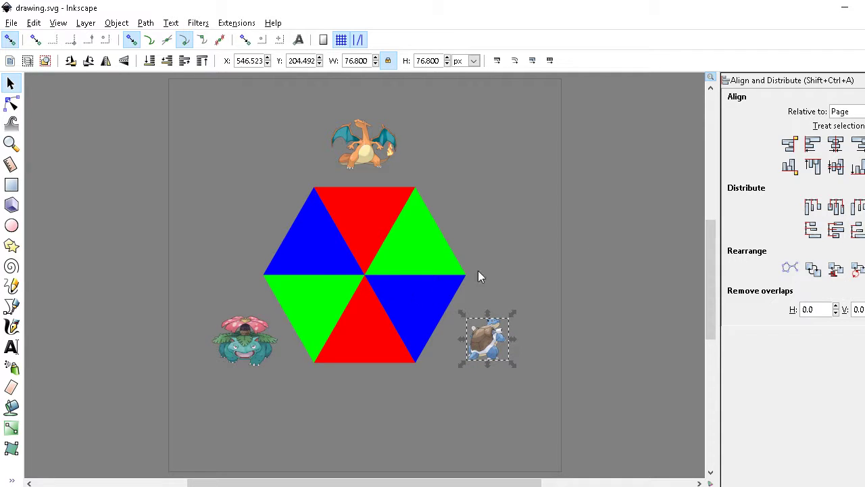
left_click(602, 232)
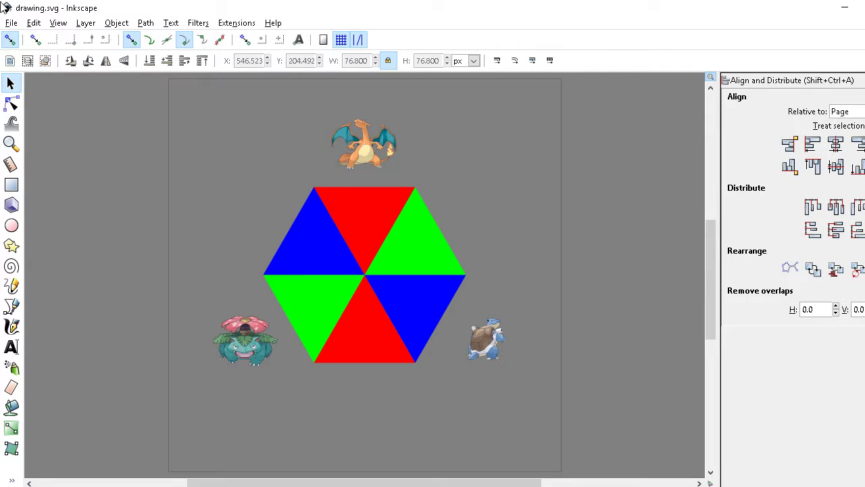
Export the whole page as drawing.png at 720 x 720 pixels, replacing the existing file.
left_click(11, 22)
left_click(63, 173)
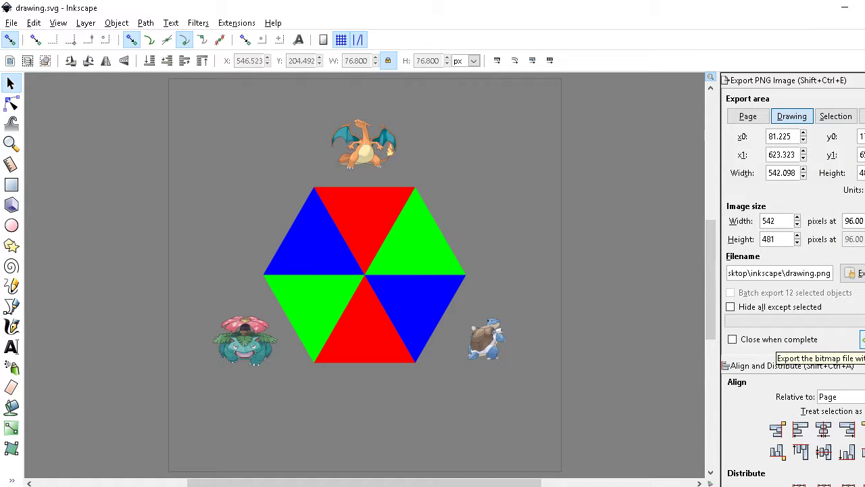
left_click(750, 116)
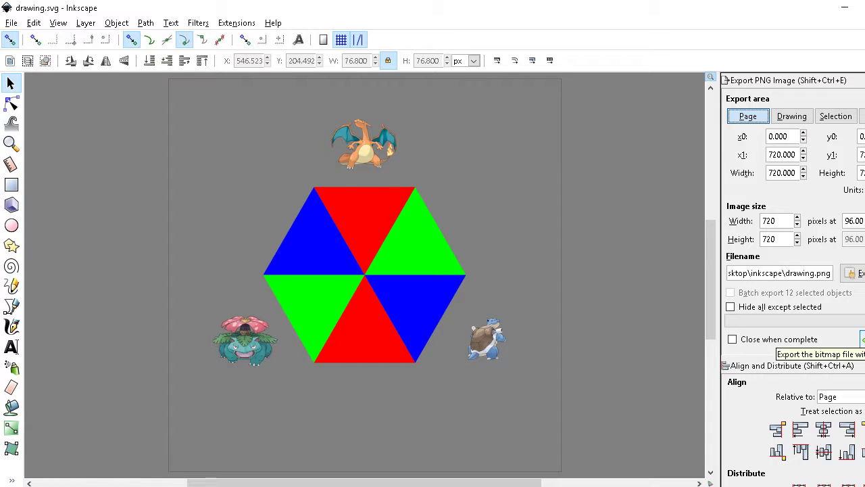
left_click(853, 273)
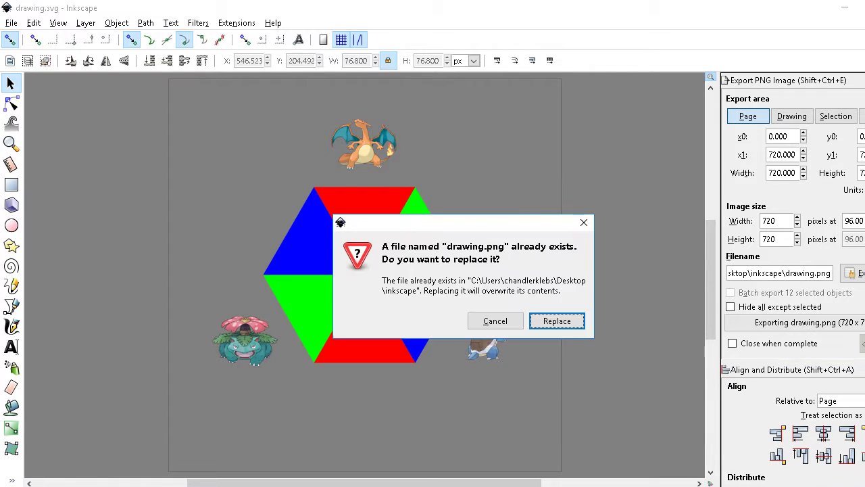
left_click(574, 322)
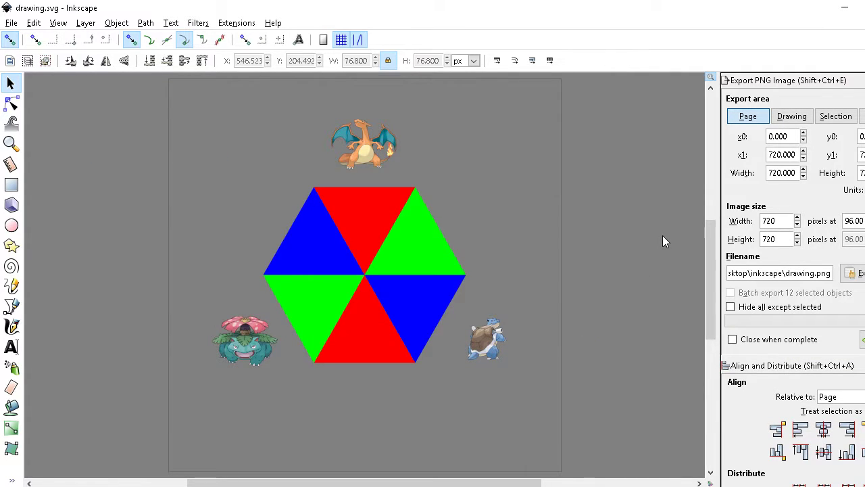
Switch to the Chrome browser and go to facebook.com.
left_click(489, 486)
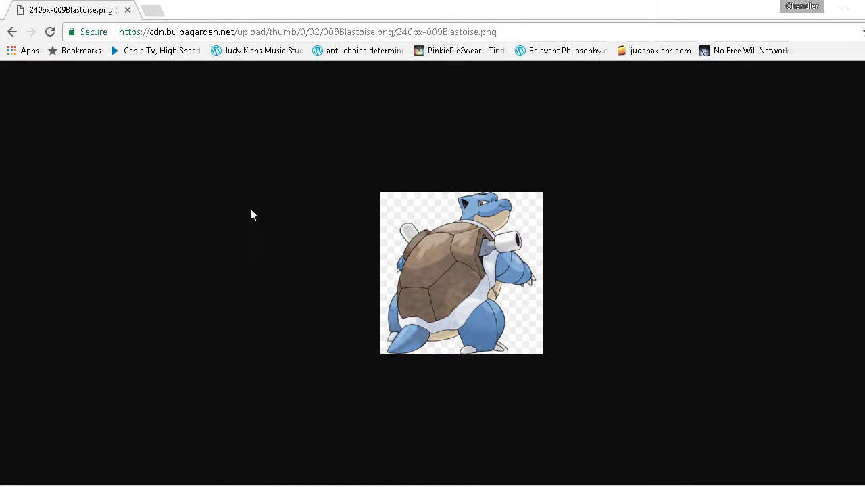
left_click(198, 32)
type("facebook.com")
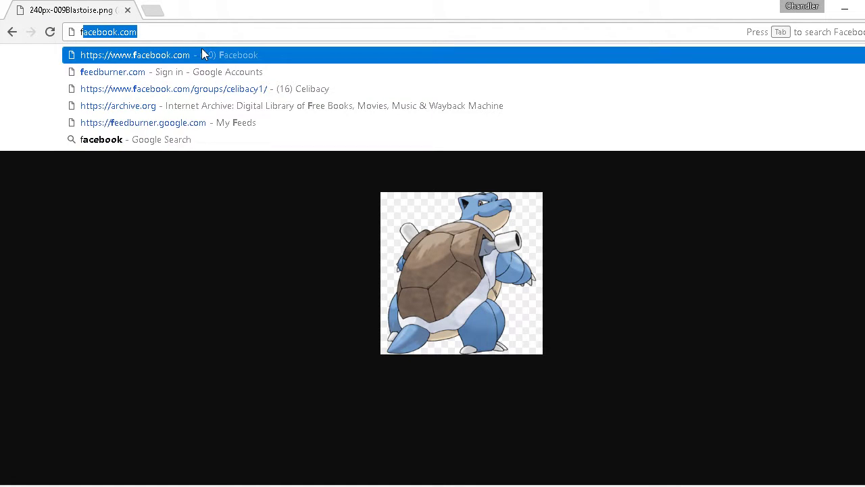
key("Return")
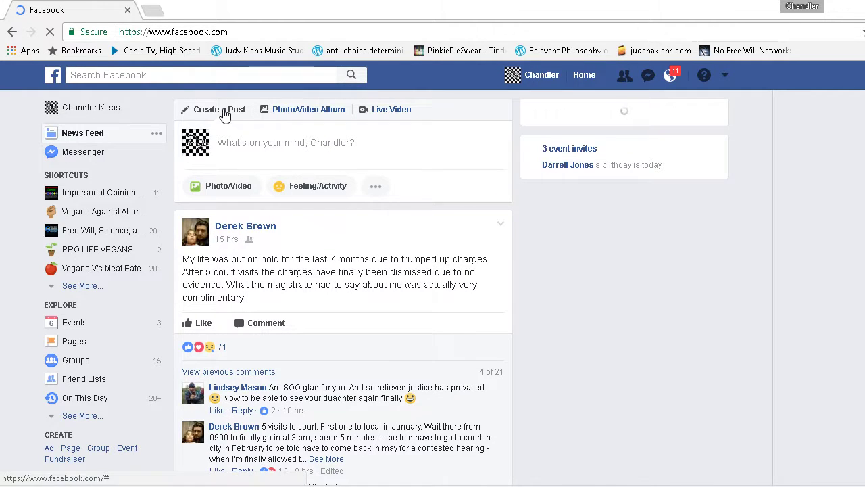
Attach drawing.png from the Desktop's inkscape folder to a new Facebook photo post and publish it.
left_click(227, 188)
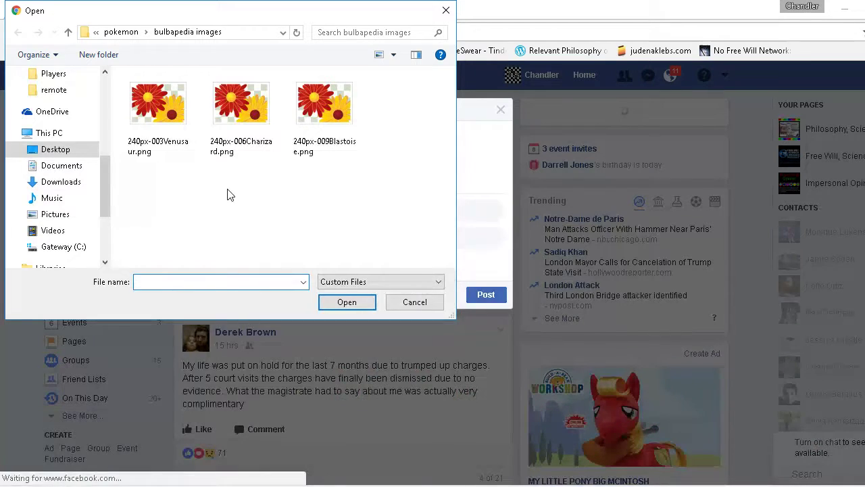
left_click(68, 32)
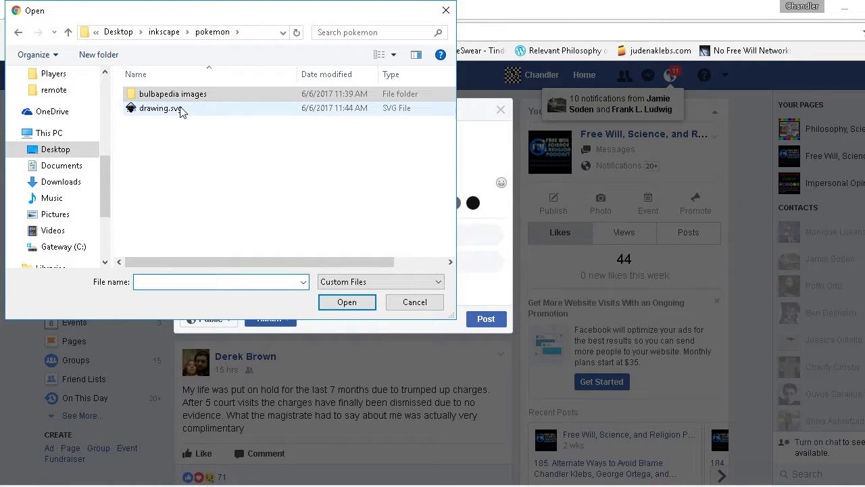
left_click(68, 32)
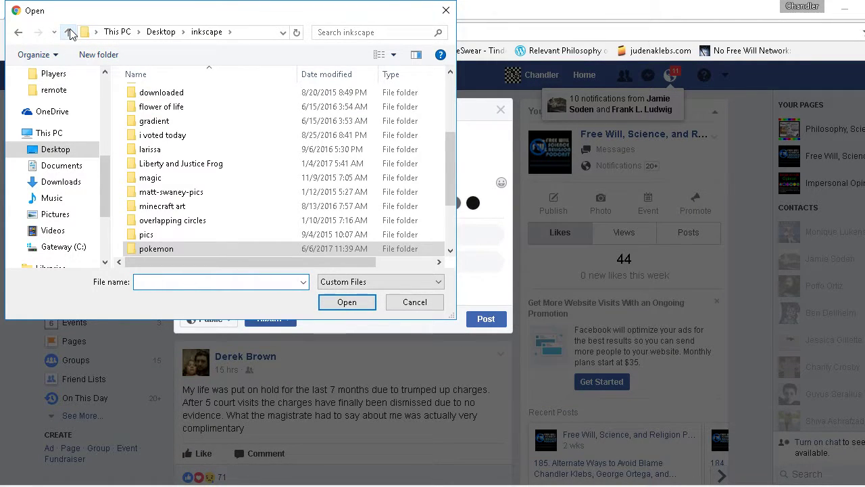
scroll(236, 189, "down", 2)
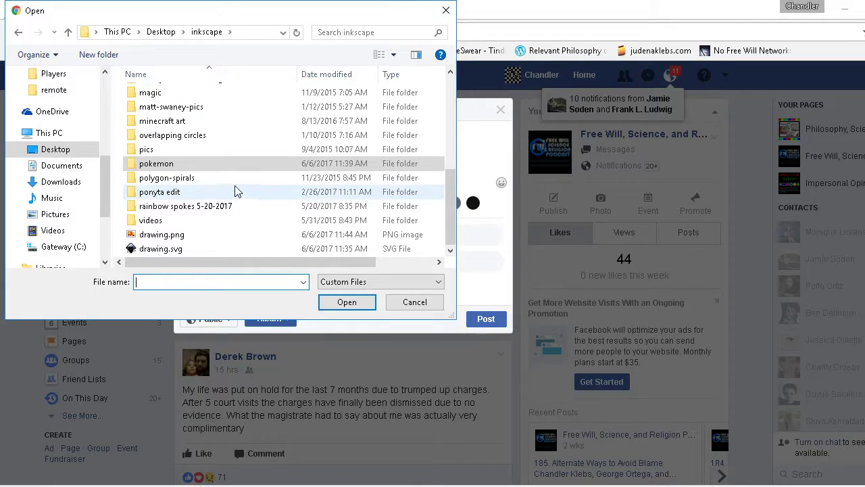
left_click(200, 240)
left_click(344, 303)
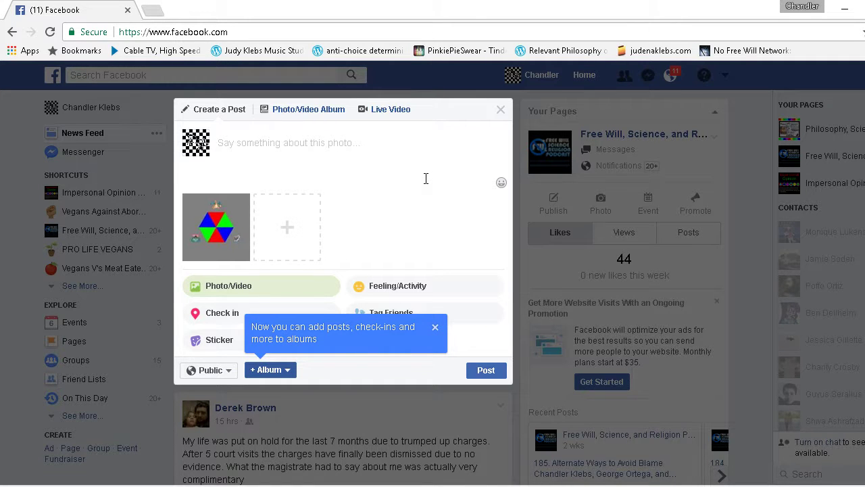
left_click(486, 370)
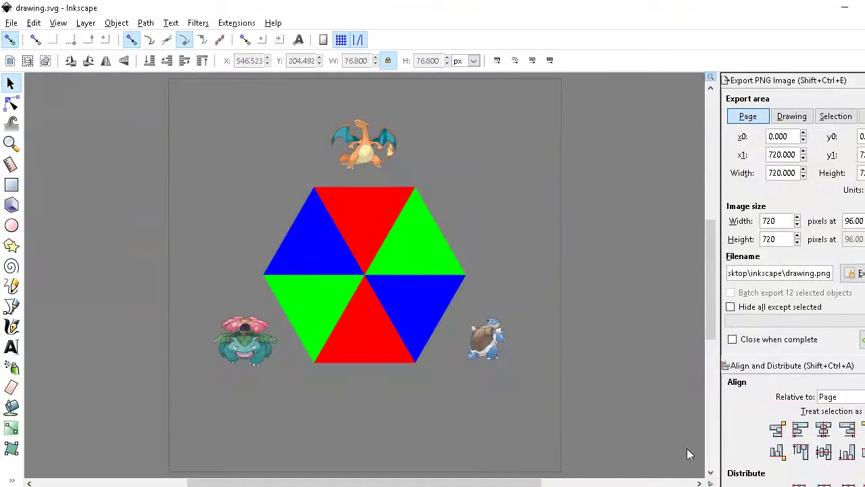
Back in Inkscape, set the document's background color to opaque white, RGBA ffffffff, and save the drawing.
left_click(12, 23)
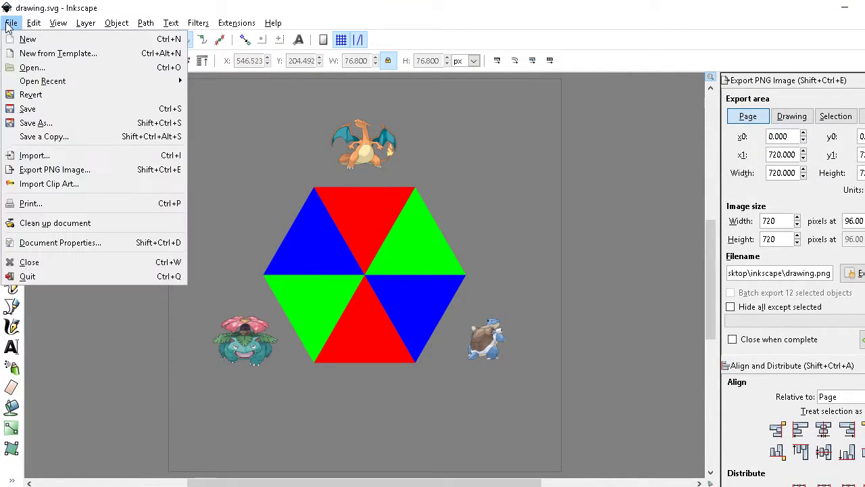
left_click(86, 243)
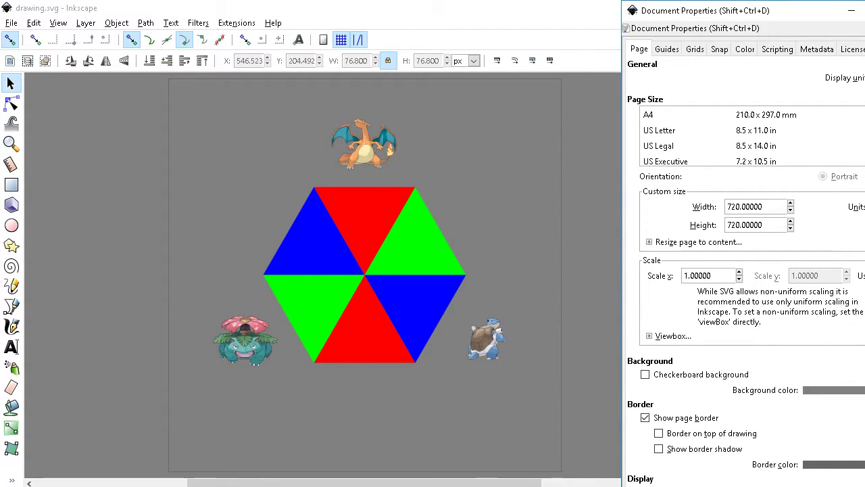
left_click(845, 390)
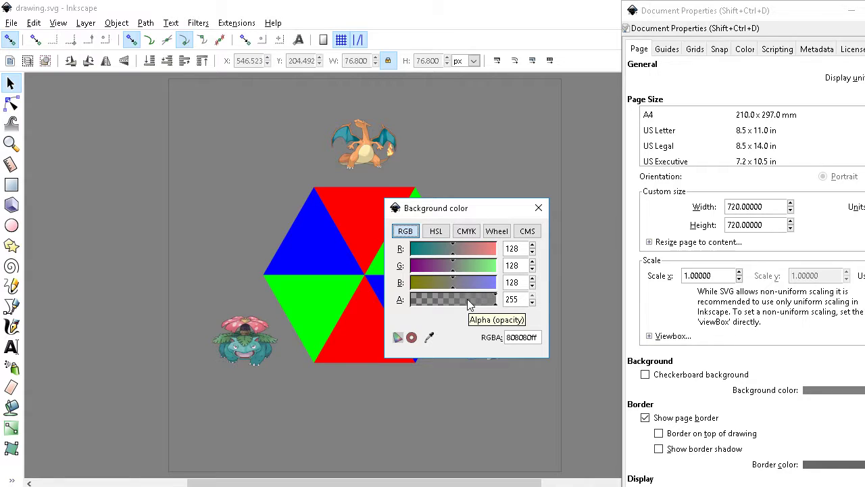
left_click_drag(480, 283, 525, 286)
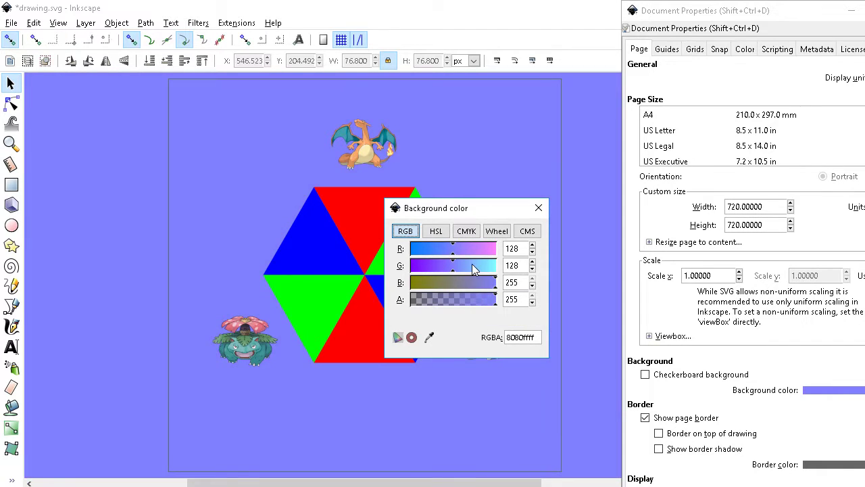
left_click_drag(474, 269, 539, 274)
left_click_drag(492, 249, 536, 251)
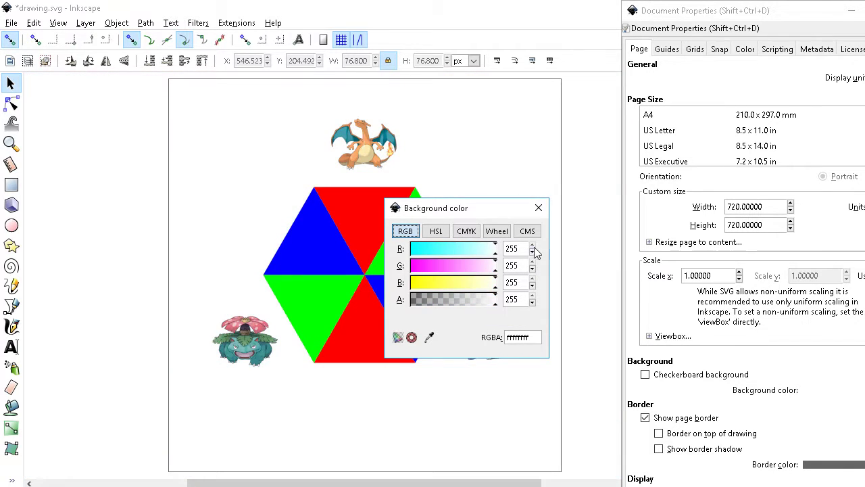
left_click(539, 208)
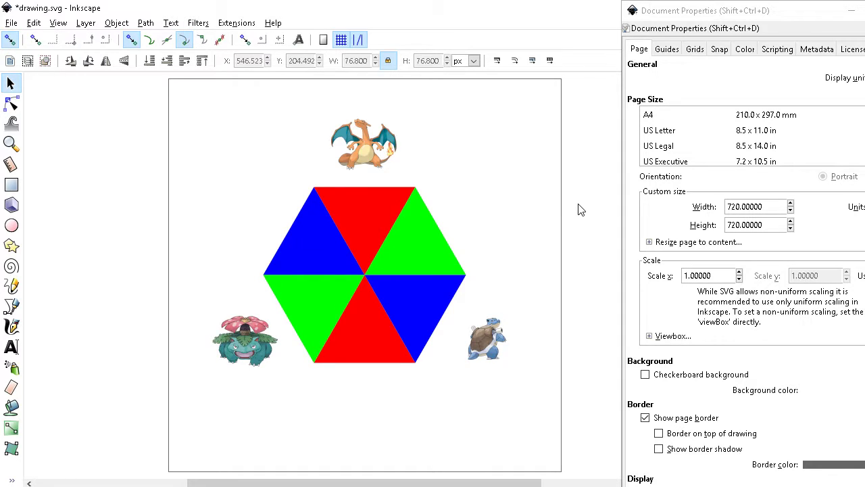
key("ctrl+s")
Open the PNG export settings and close the document properties window.
left_click(10, 23)
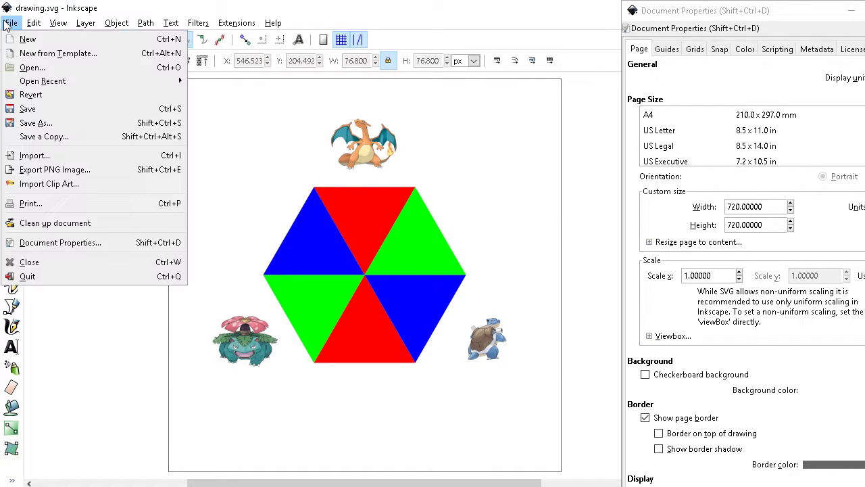
left_click(56, 172)
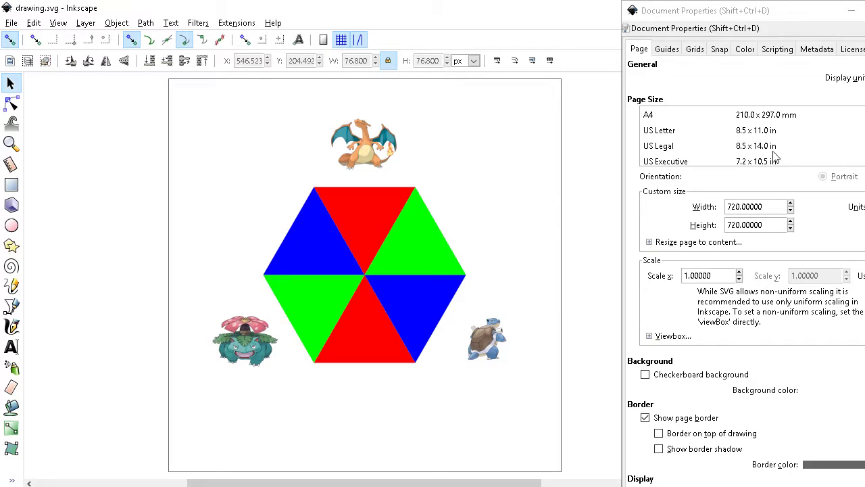
left_click(864, 11)
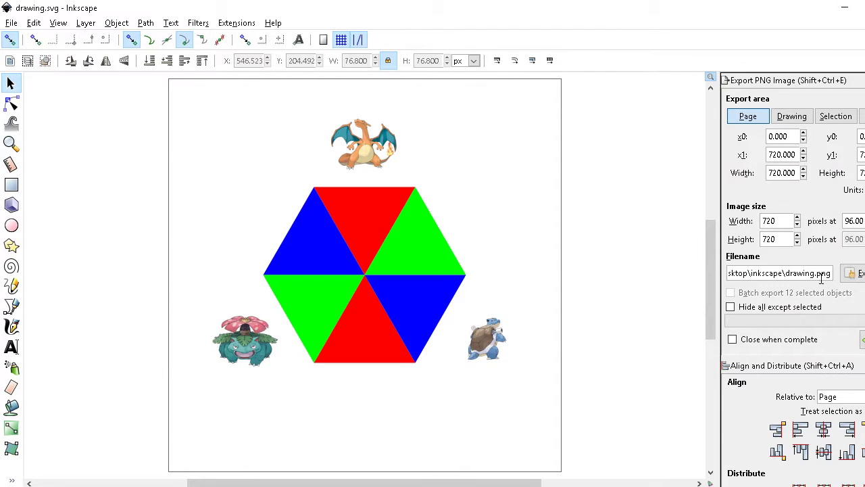
Export the page at 720 x 720 pixels as drawing.png into the Desktop's inkscape\pokemon folder, and save the drawing.
left_click(853, 273)
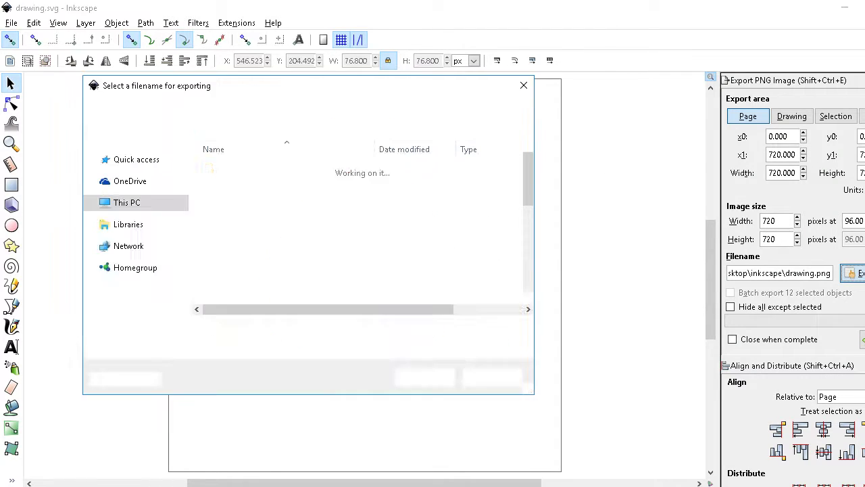
scroll(250, 267, "down", 2)
scroll(246, 269, "down", 2)
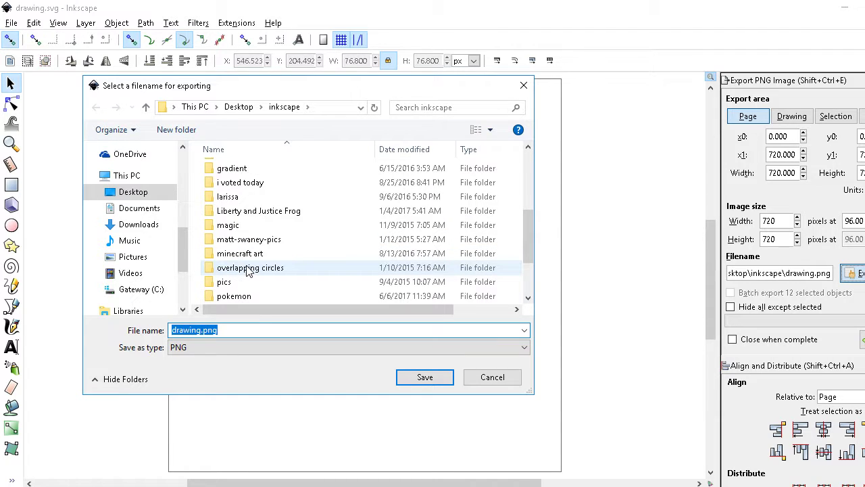
double_click(252, 283)
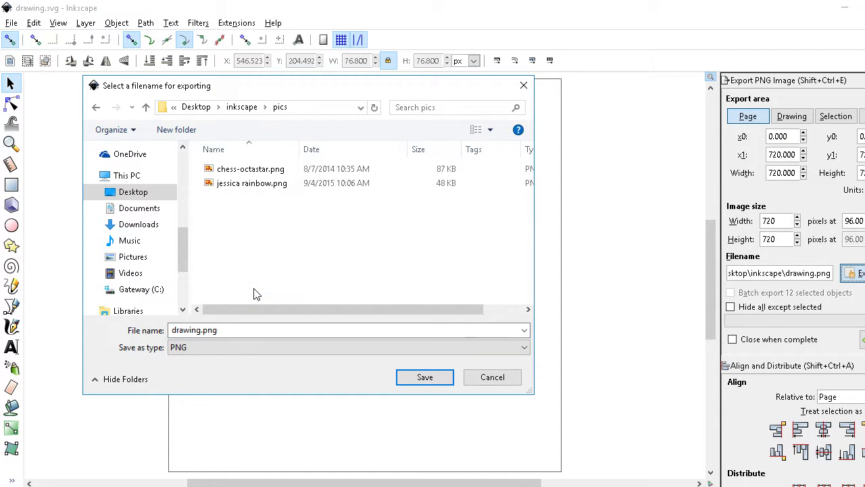
left_click(146, 107)
scroll(263, 270, "down", 3)
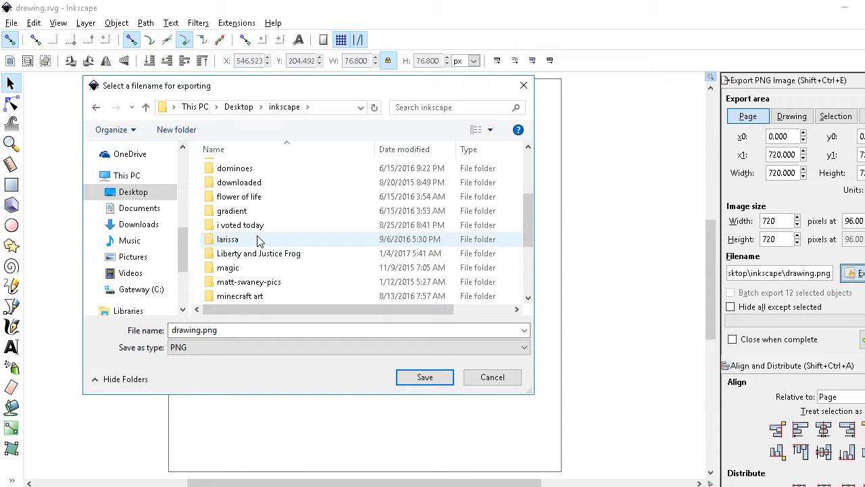
scroll(264, 247, "down", 1)
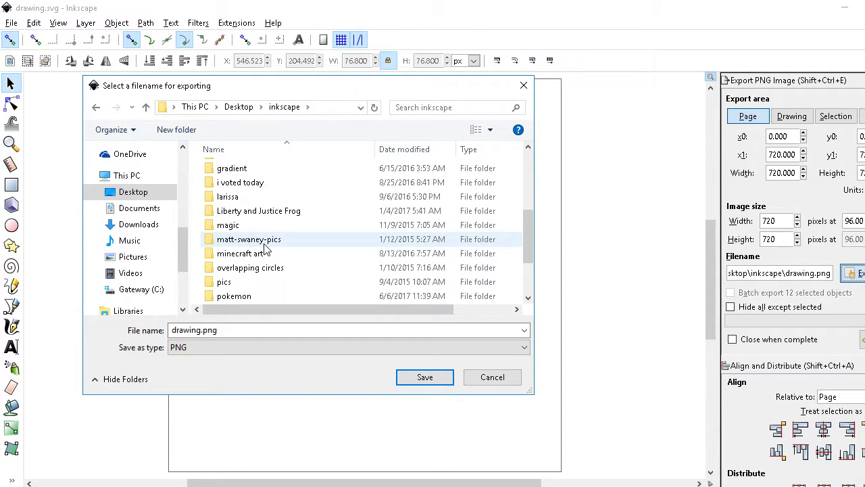
scroll(267, 251, "down", 1)
double_click(255, 259)
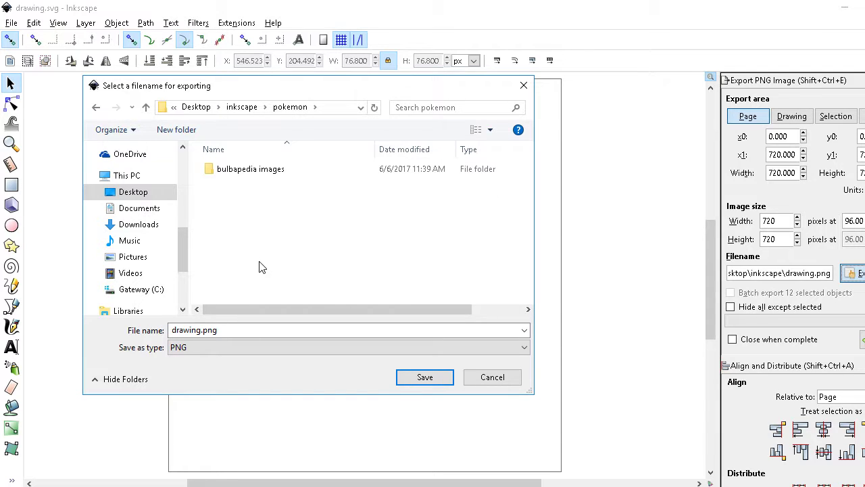
left_click(424, 377)
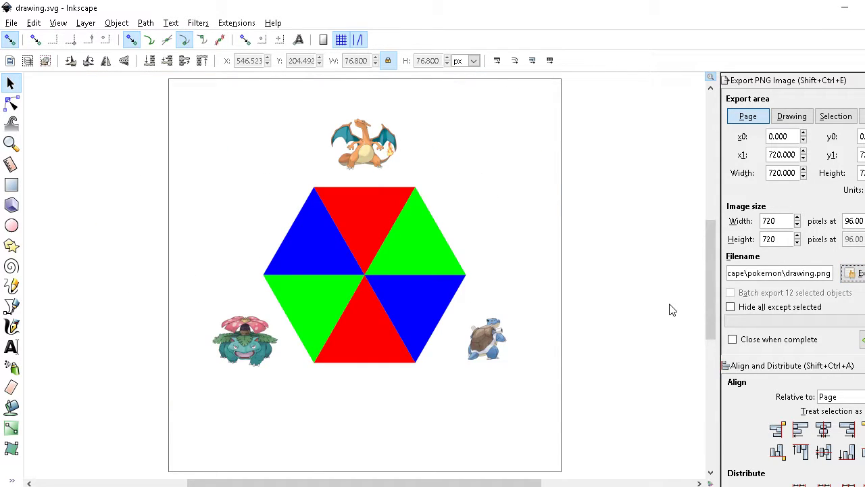
left_click(862, 340)
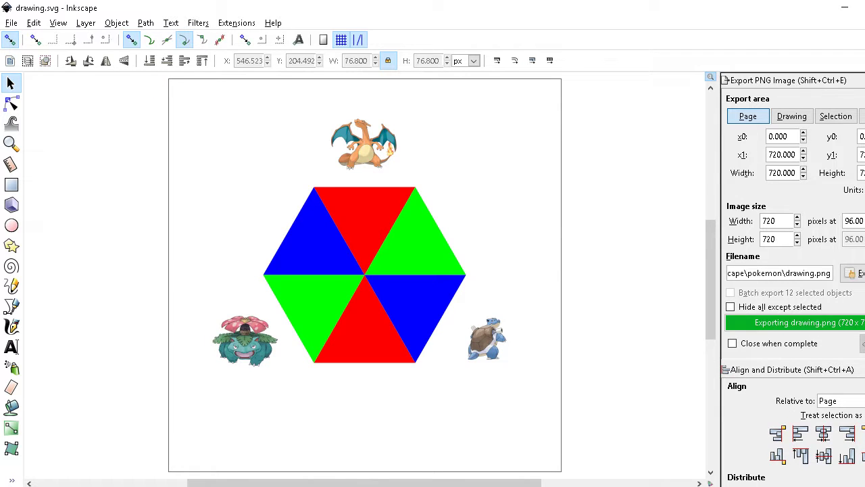
key("ctrl+s")
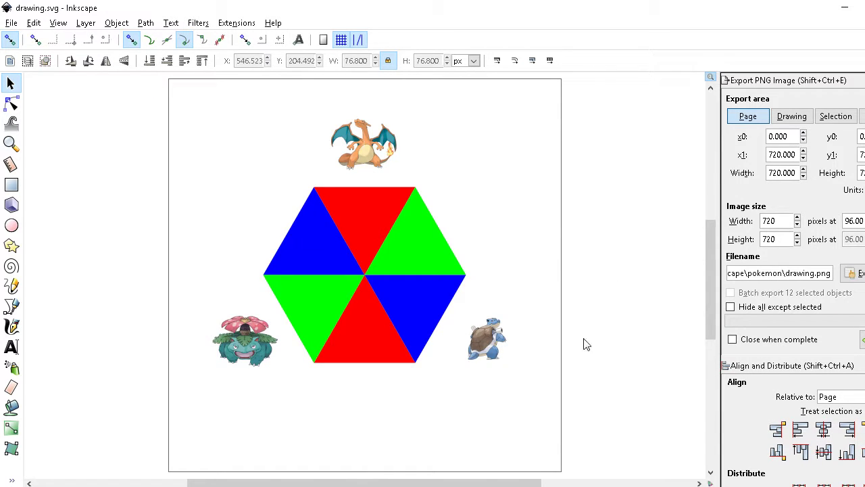
Switch to Chrome and publish a new Facebook photo post with drawing.png from the inkscape\pokemon folder.
left_click(515, 431)
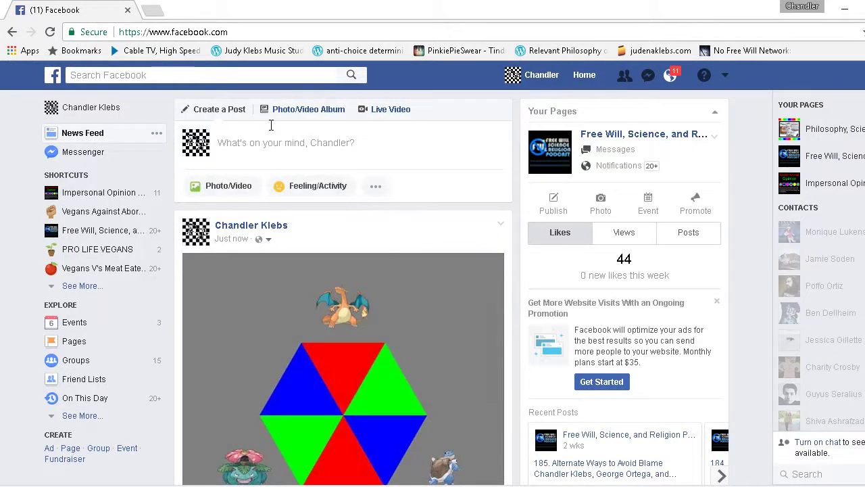
left_click(227, 188)
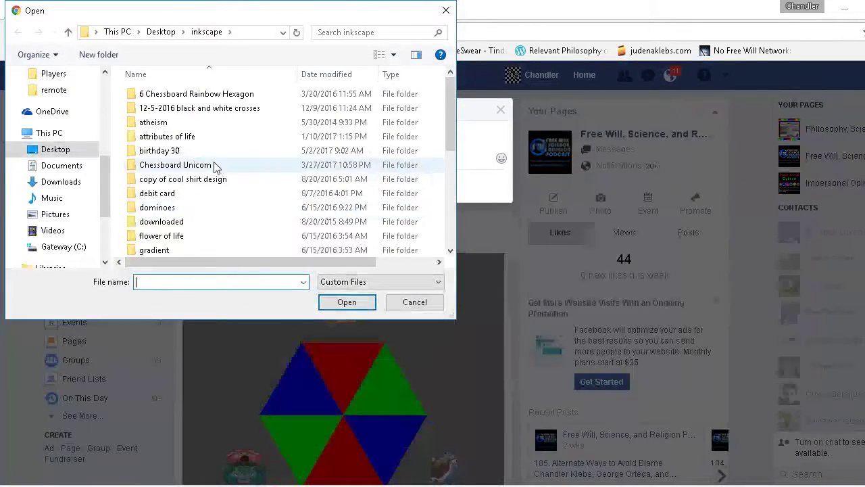
scroll(214, 166, "down", 5)
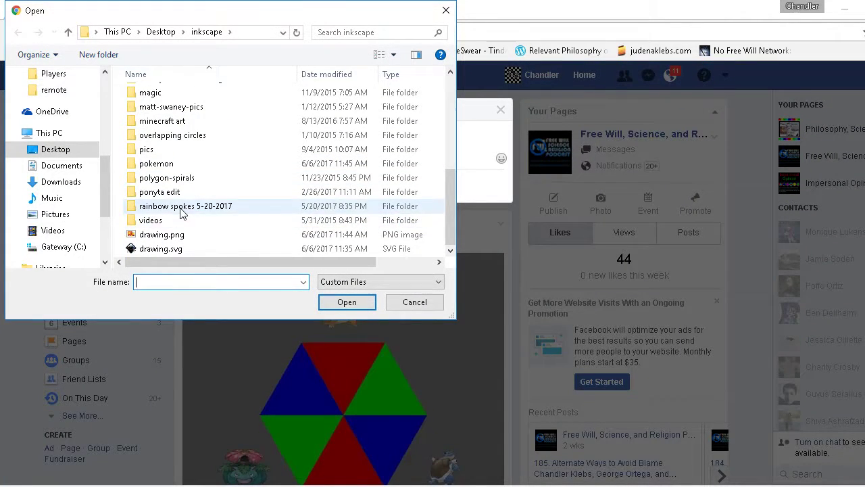
double_click(169, 168)
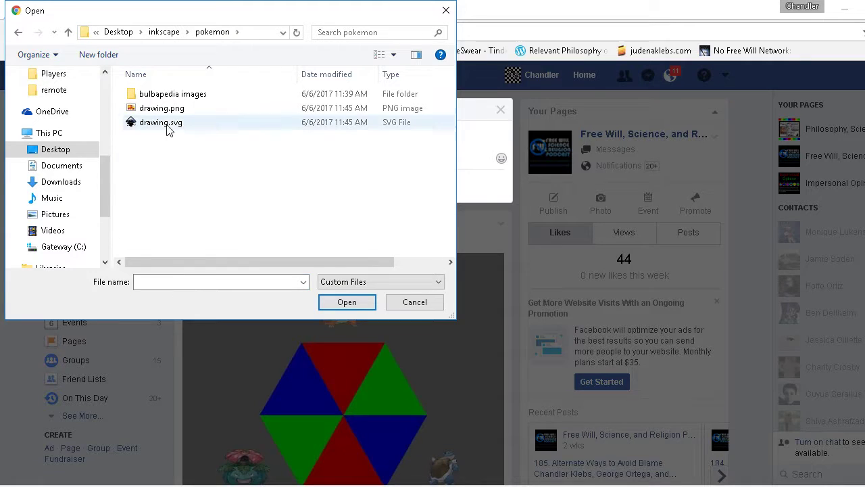
left_click(169, 108)
left_click(345, 301)
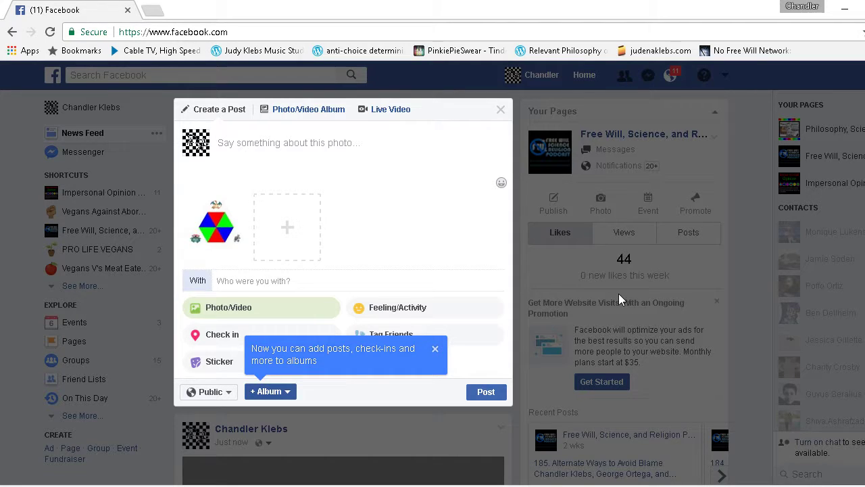
left_click(487, 392)
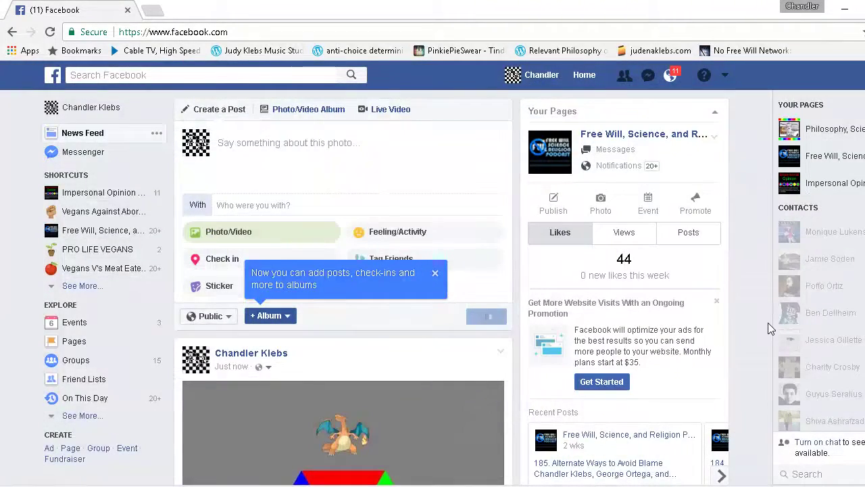
scroll(479, 290, "down", 2)
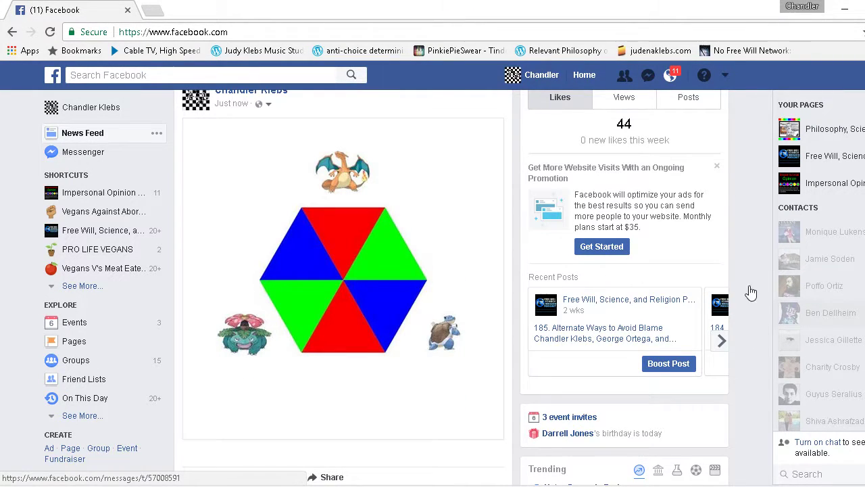
Switch back to Inkscape, duplicate the Charizard image and place the copy below the hexagon at about X 295, Y 62 px.
mouse_move(624, 486)
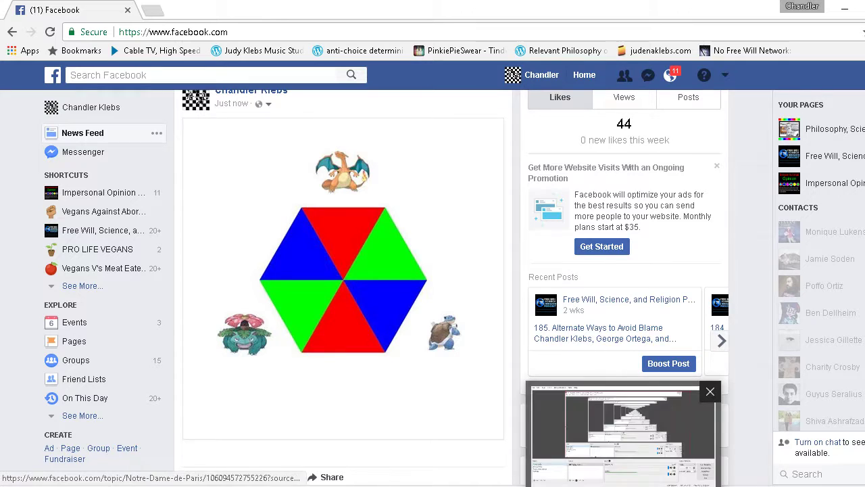
left_click(696, 485)
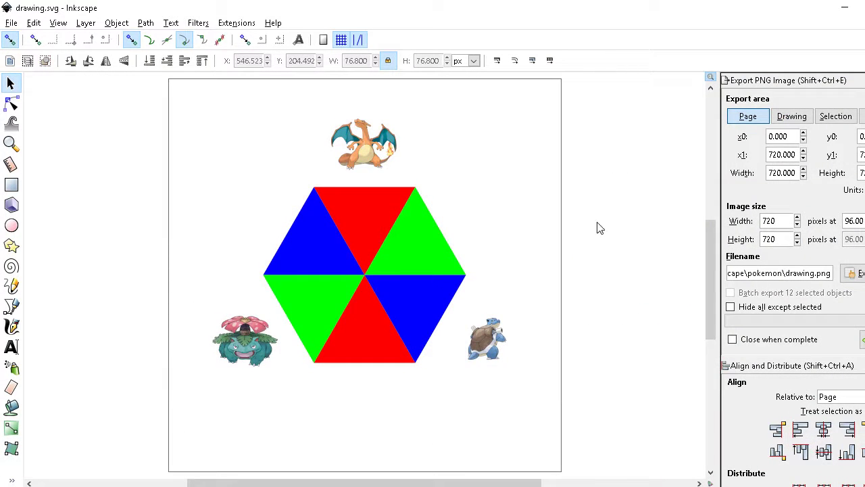
left_click(375, 146)
key("ctrl+d")
left_click_drag(365, 159, 362, 410)
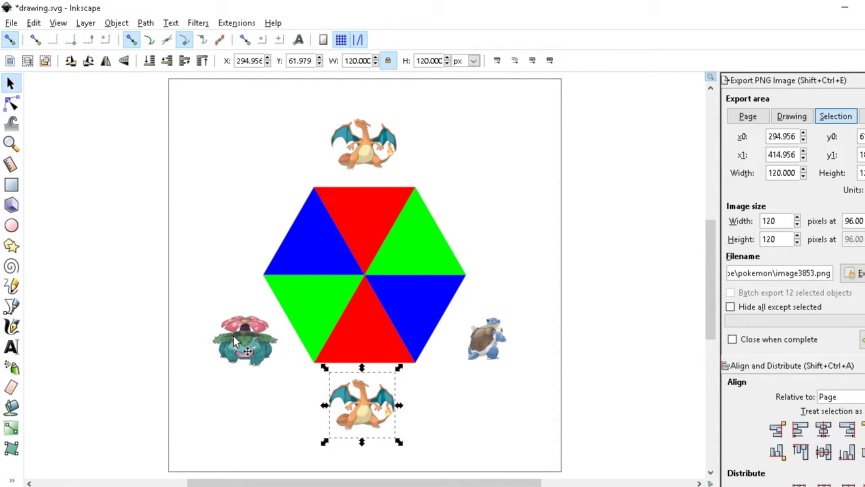
Duplicate the Venusaur image and place the copy outside the hexagon, beside the upper-right green triangle.
left_click(236, 341)
key("ctrl+d")
left_click_drag(235, 341, 480, 209)
Duplicate the Blastoise image, place the copy beside the upper-left blue triangle at about X 95, Y 441 px, and save the drawing.
left_click(490, 347)
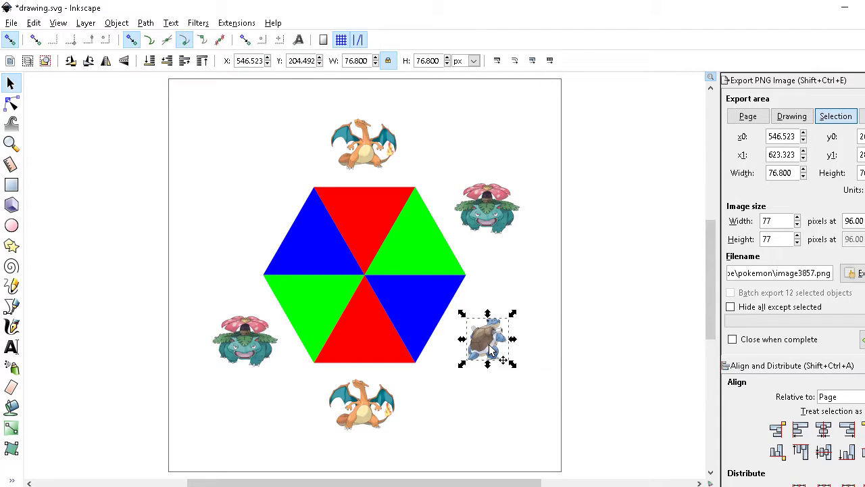
key("ctrl+d")
left_click_drag(490, 347, 240, 215)
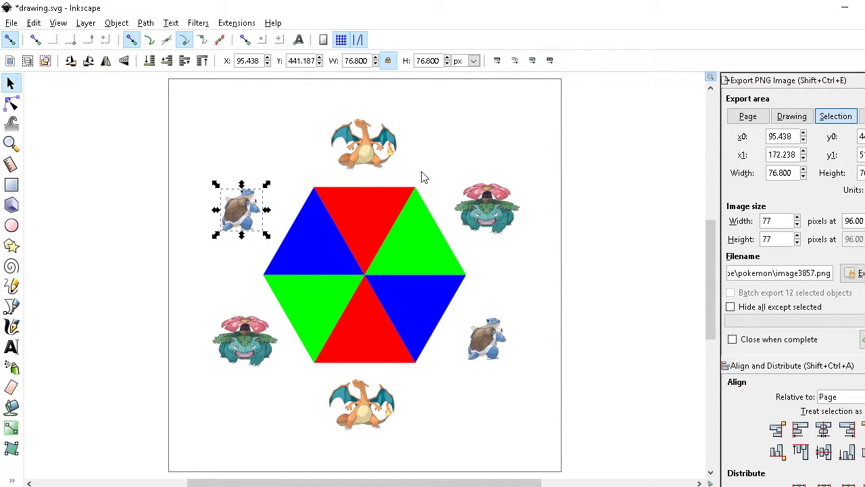
left_click(493, 121)
key("ctrl+s")
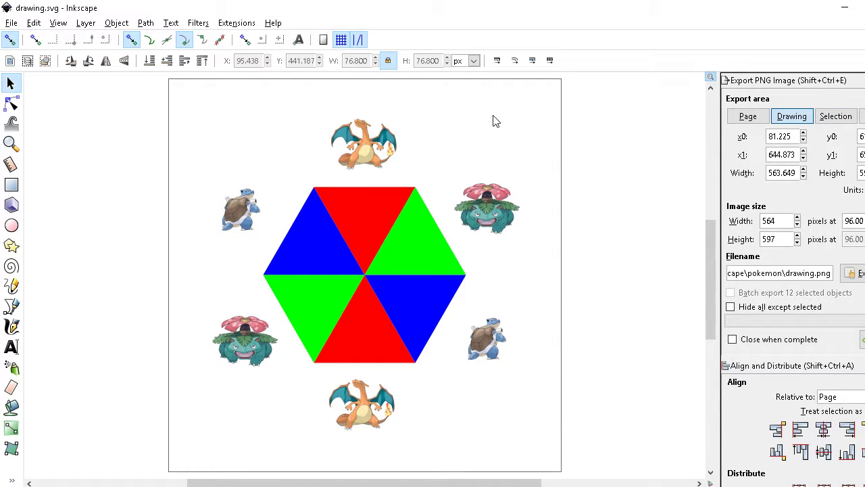
Export the drawing area at 564 x 597 pixels to drawing.png in the pokemon folder.
left_click(10, 23)
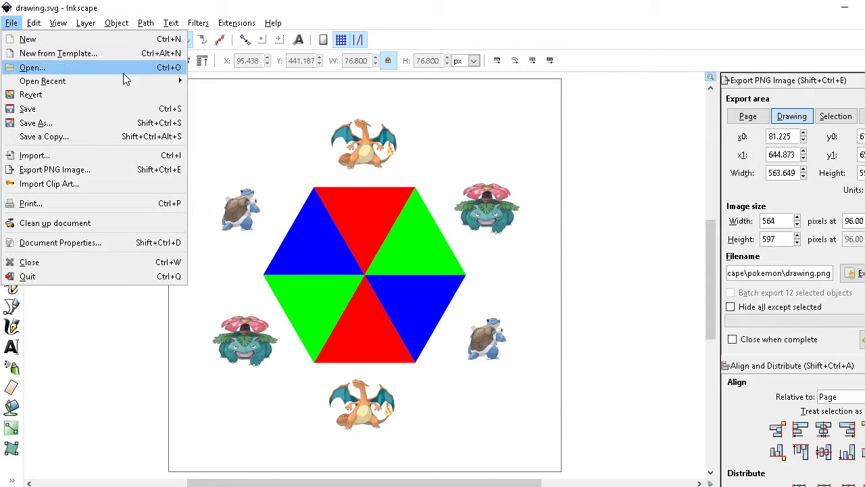
left_click(615, 196)
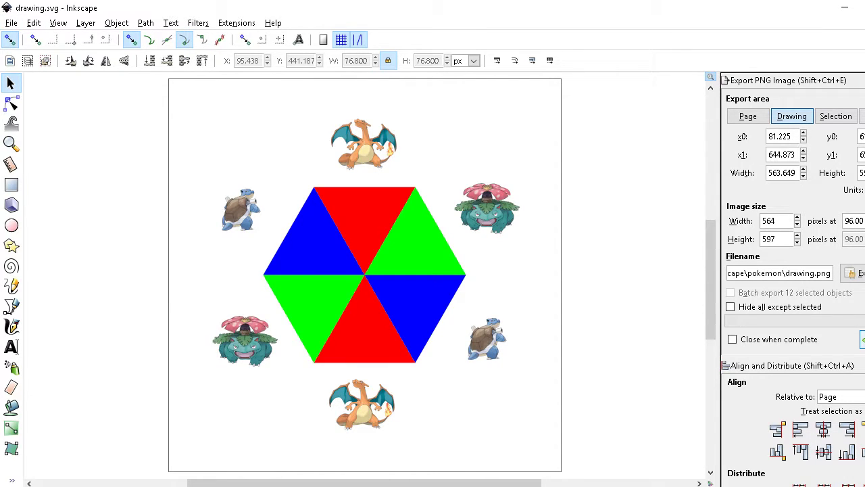
left_click(863, 340)
left_click(563, 321)
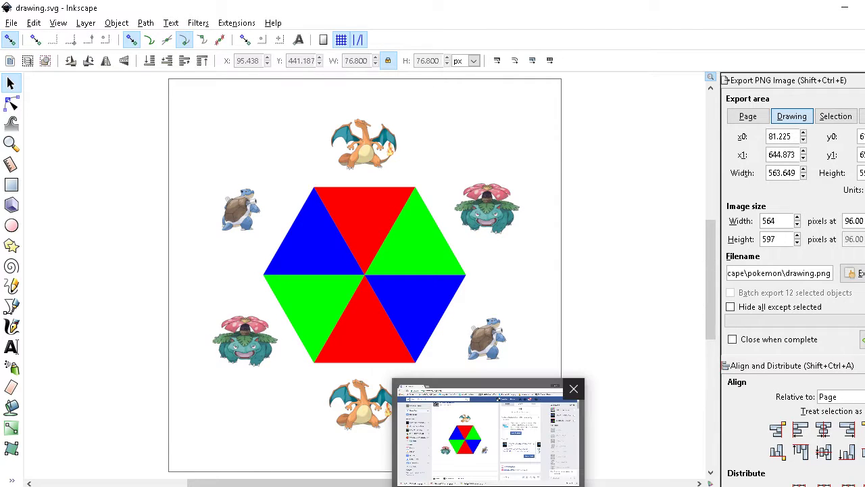
Switch to Chrome and publish the re-exported drawing.png from the pokemon folder as another Facebook photo post.
left_click(464, 457)
scroll(343, 267, "up", 2)
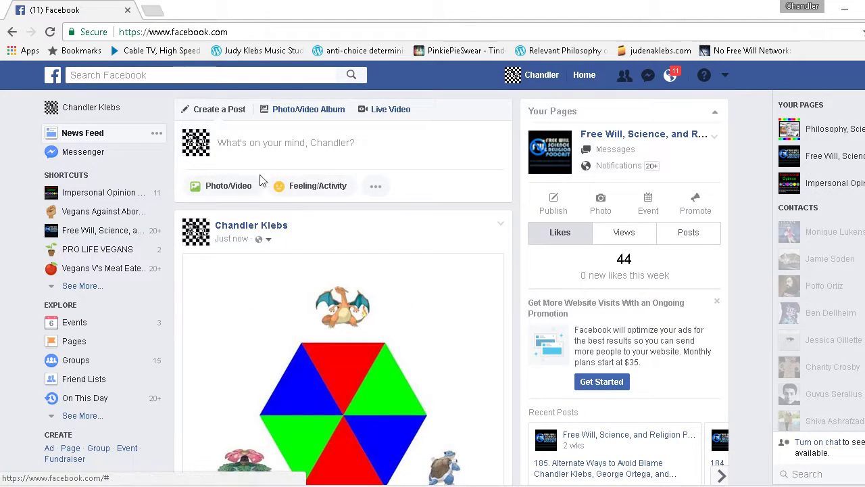
left_click(227, 187)
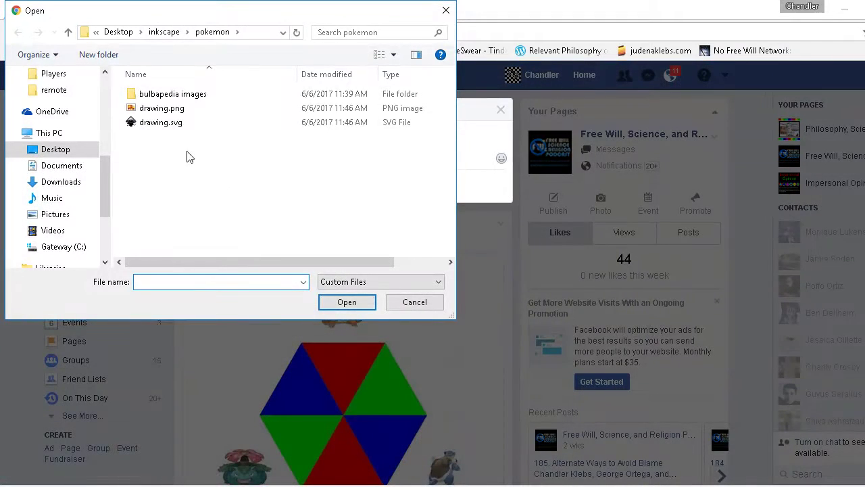
left_click(166, 108)
left_click(347, 303)
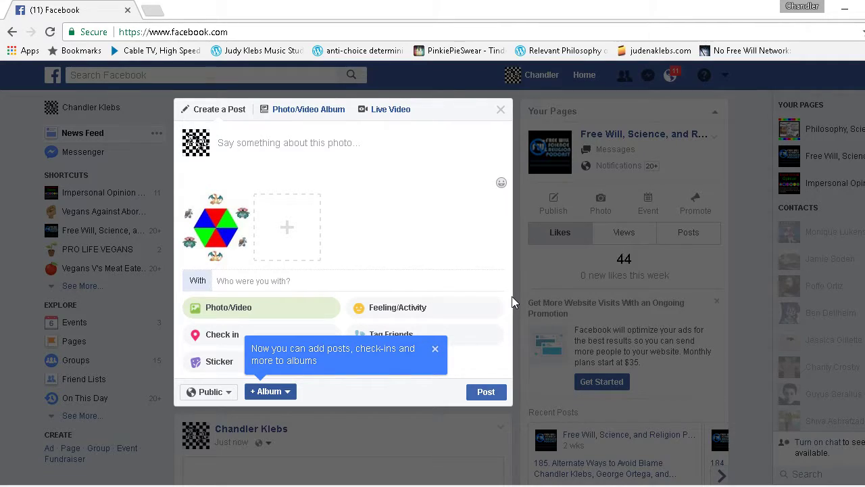
left_click(486, 393)
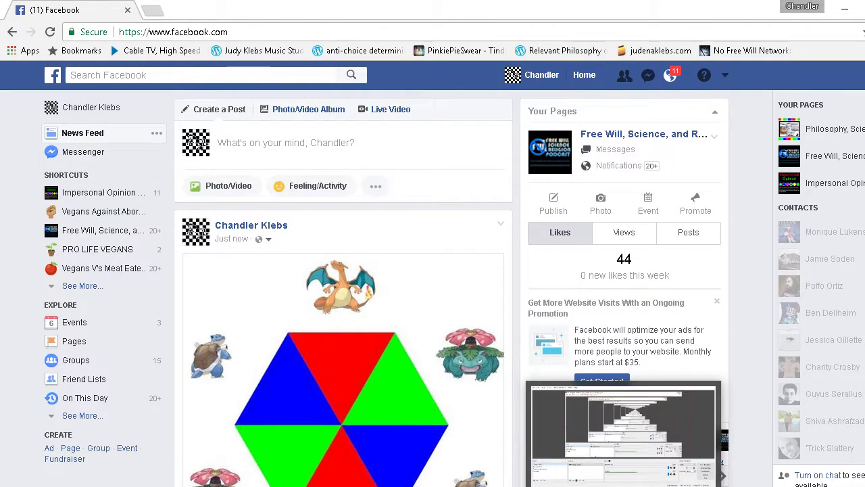
left_click(626, 485)
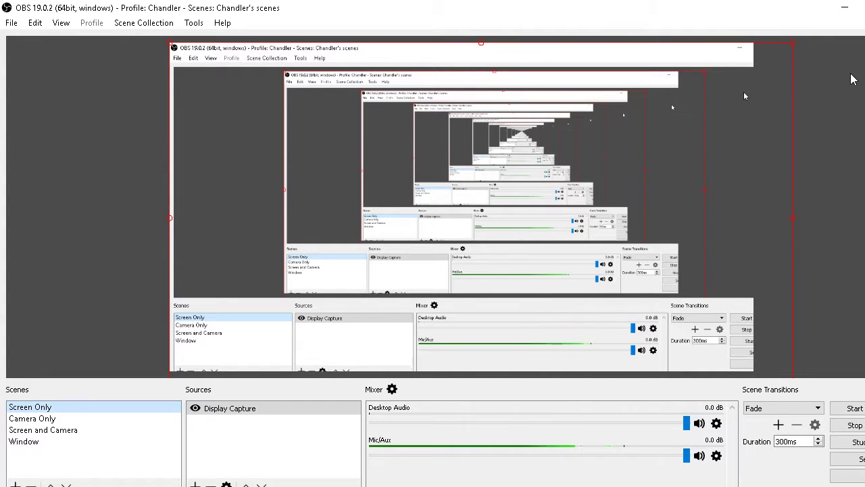
left_click(845, 7)
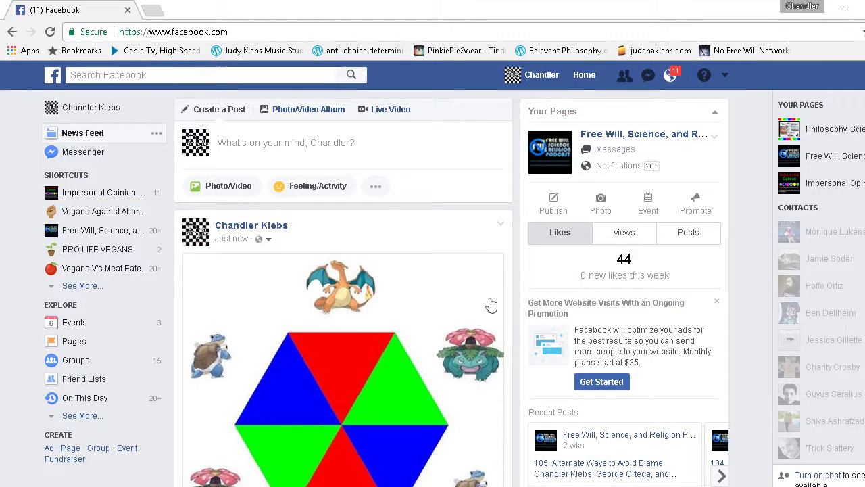
scroll(423, 306, "down", 1)
scroll(338, 288, "down", 1)
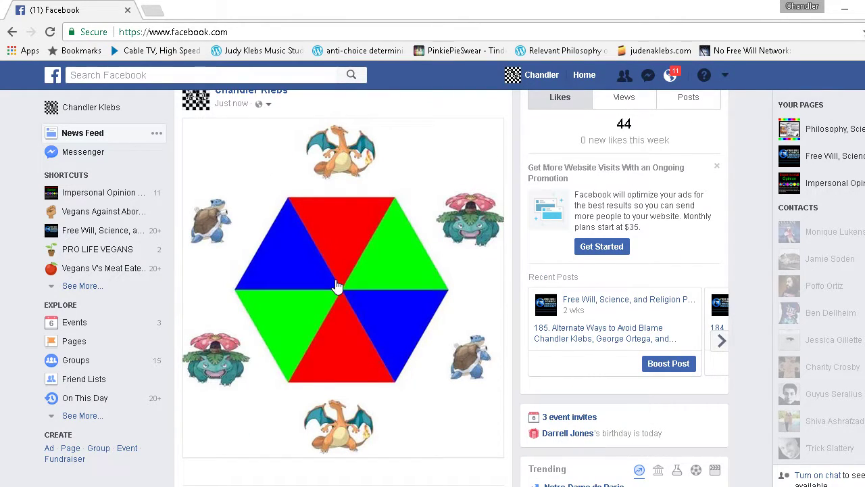
View the newly published hexagon photo post at full size and close the photo viewer.
scroll(365, 283, "up", 1)
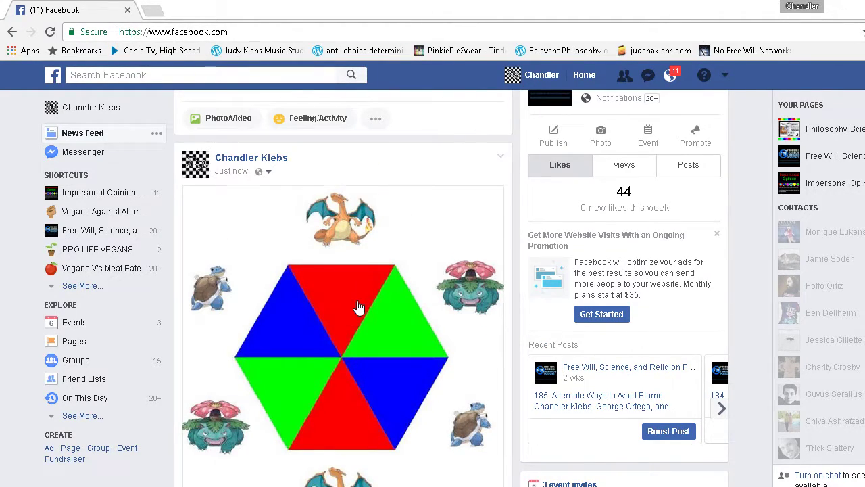
left_click(358, 308)
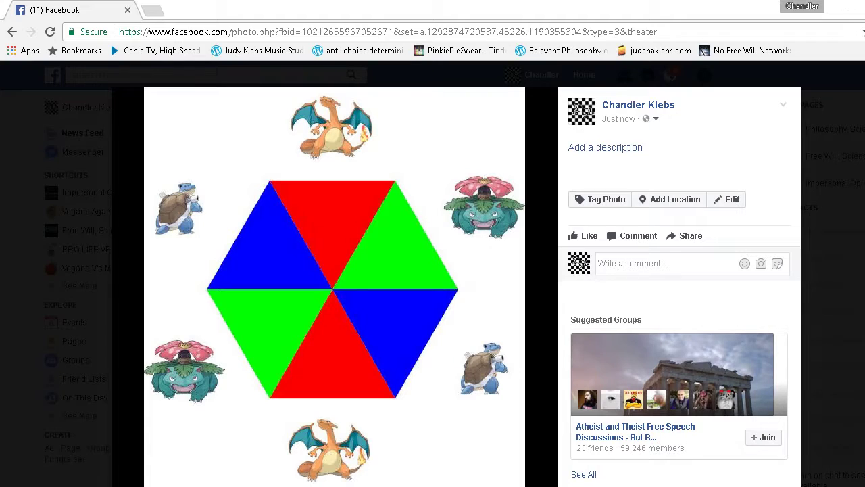
key("Escape")
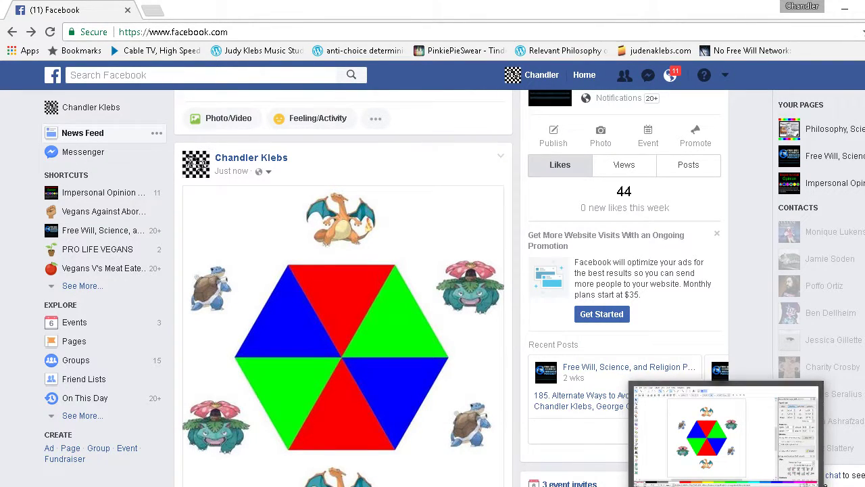
Minimise the open windows and open Eevee Team.txt from the Pokemon folder inside the desktop's Nintendo 3DS folder.
left_click(388, 486)
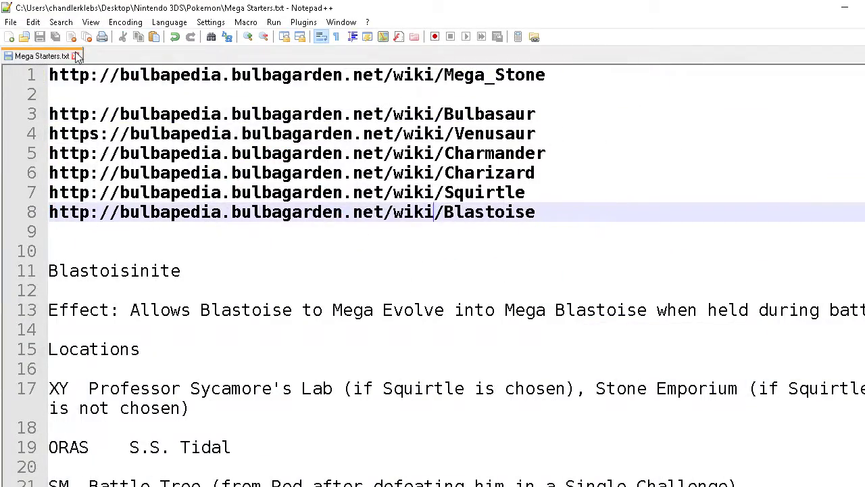
left_click(845, 9)
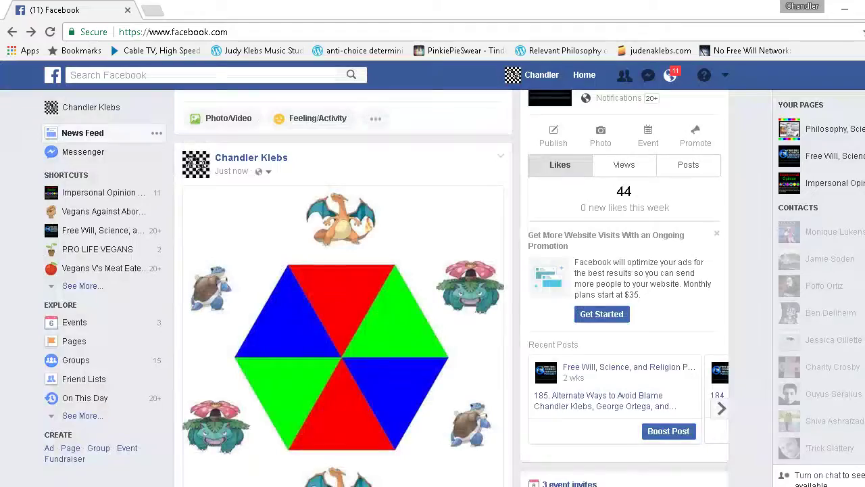
left_click(845, 11)
left_click(845, 11)
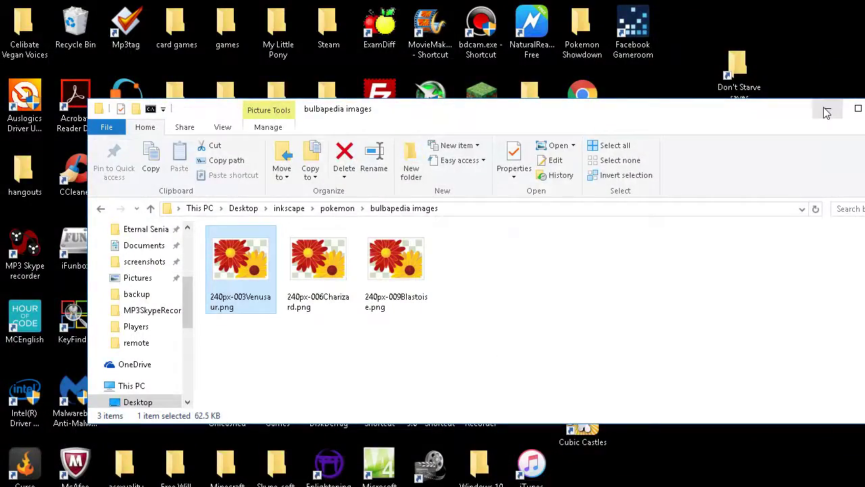
left_click(828, 108)
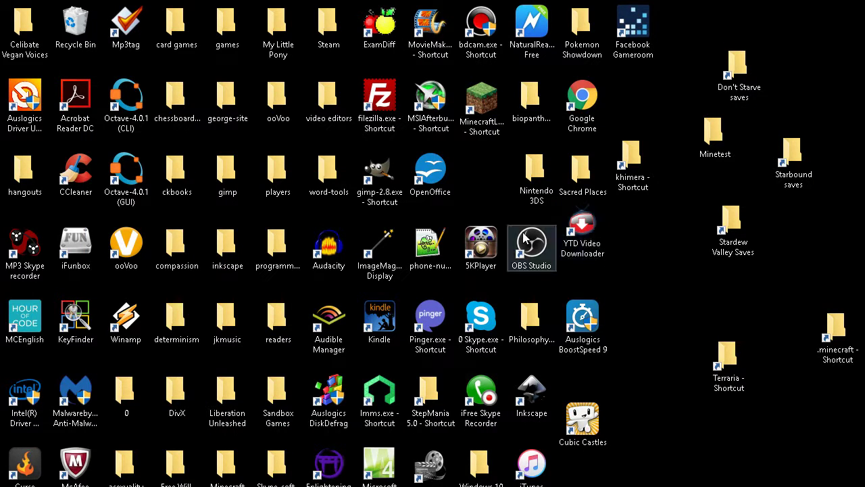
double_click(533, 174)
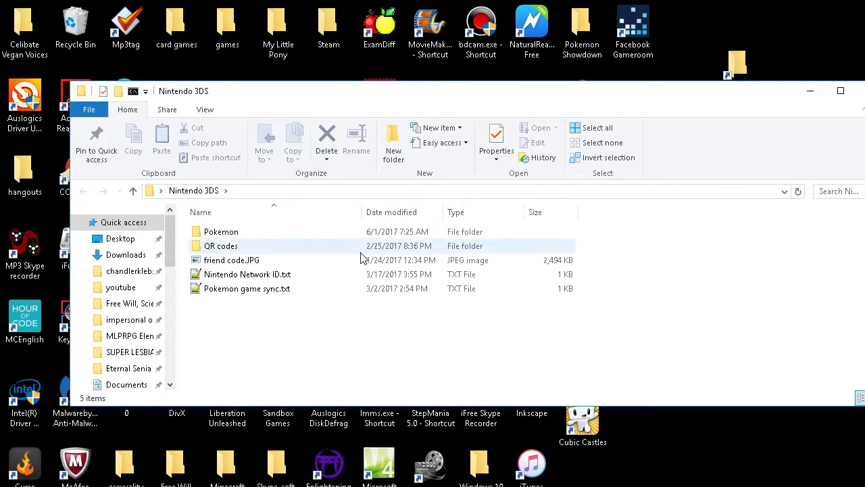
double_click(220, 232)
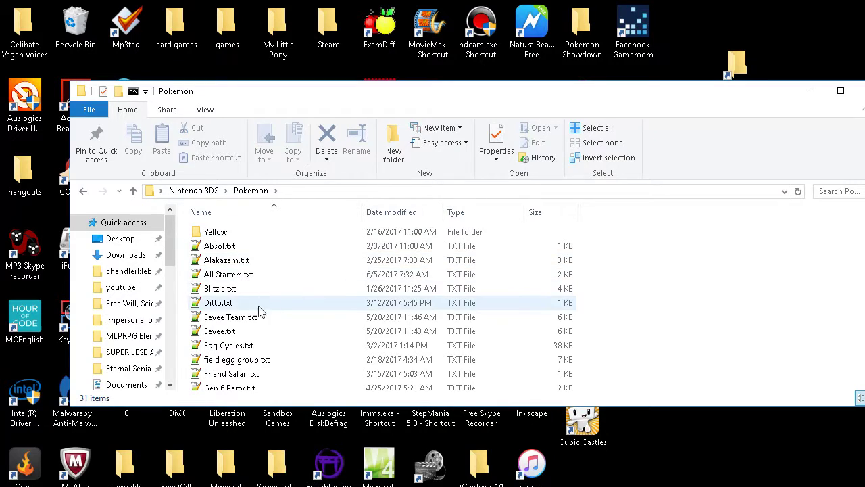
left_click(228, 322)
double_click(230, 319)
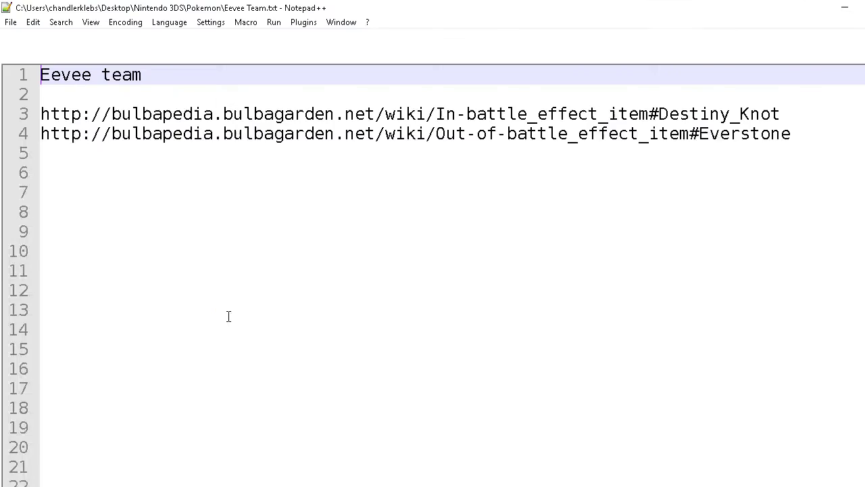
Follow the Vaporeon Bulbapedia link in the Eevee Team notes and open the file page of Vaporeon's artwork.
scroll(532, 353, "down", 8)
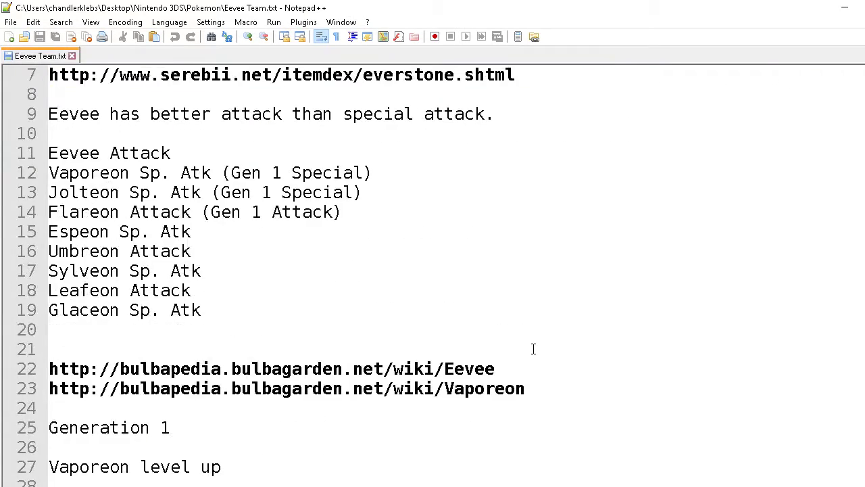
scroll(529, 345, "up", 10)
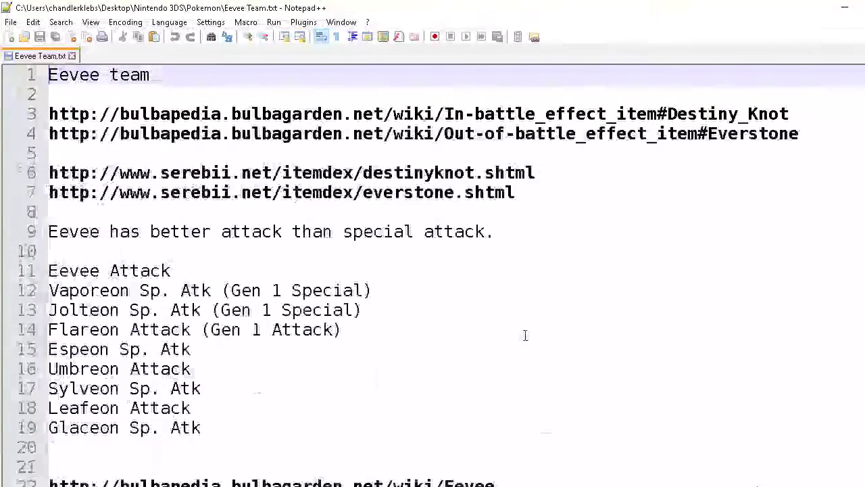
scroll(525, 338, "down", 2)
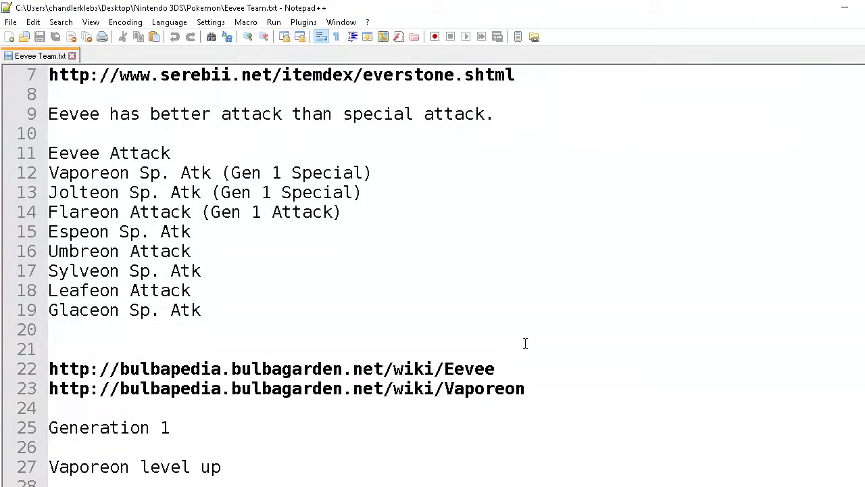
double_click(429, 391)
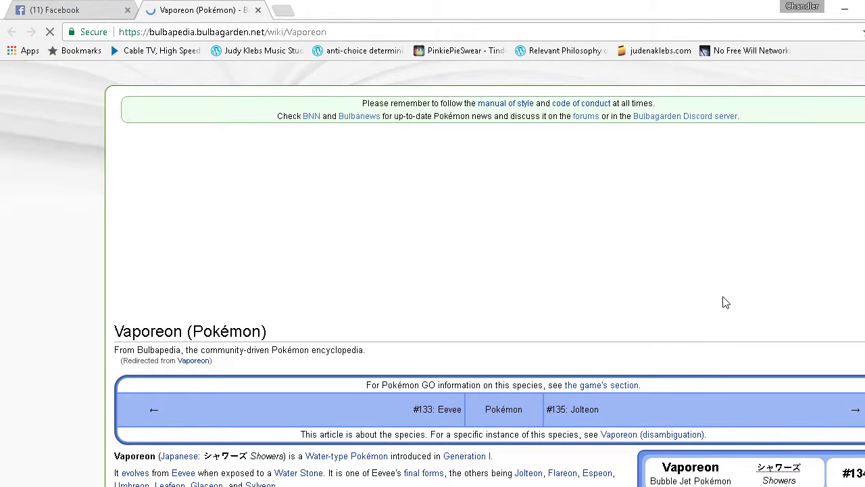
scroll(740, 299, "down", 2)
scroll(781, 241, "down", 4)
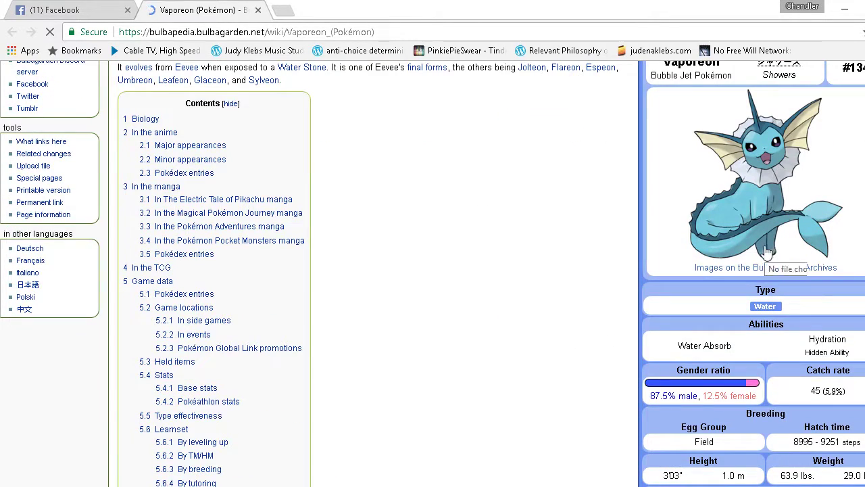
scroll(757, 247, "up", 1)
left_click(752, 247)
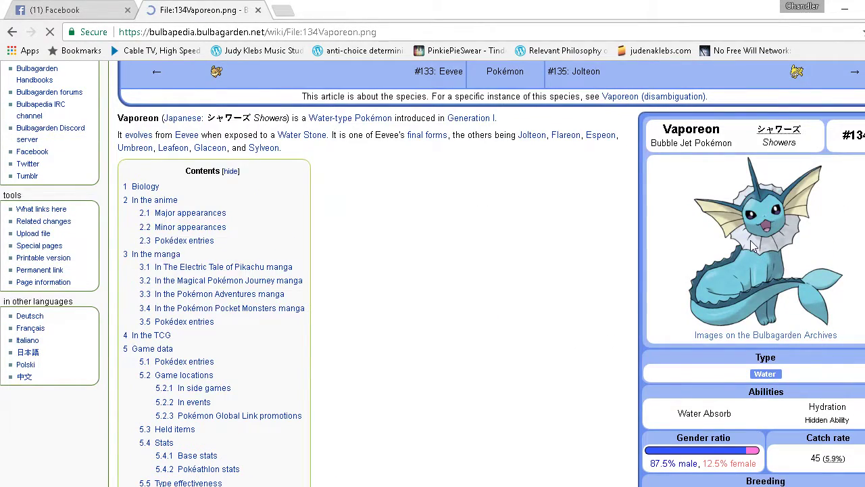
Save the 240 × 240 pixel version as 240px-134Vaporeon.png in the bulbapedia images folder.
scroll(737, 279, "down", 2)
scroll(737, 280, "down", 7)
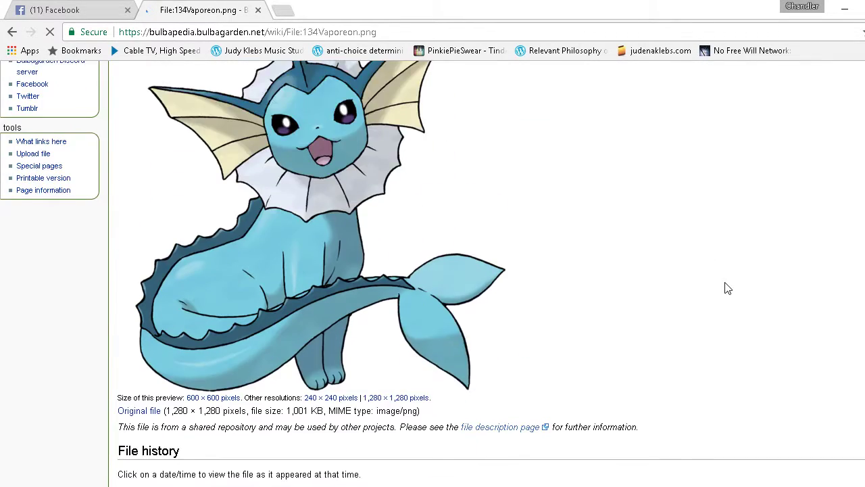
right_click(338, 201)
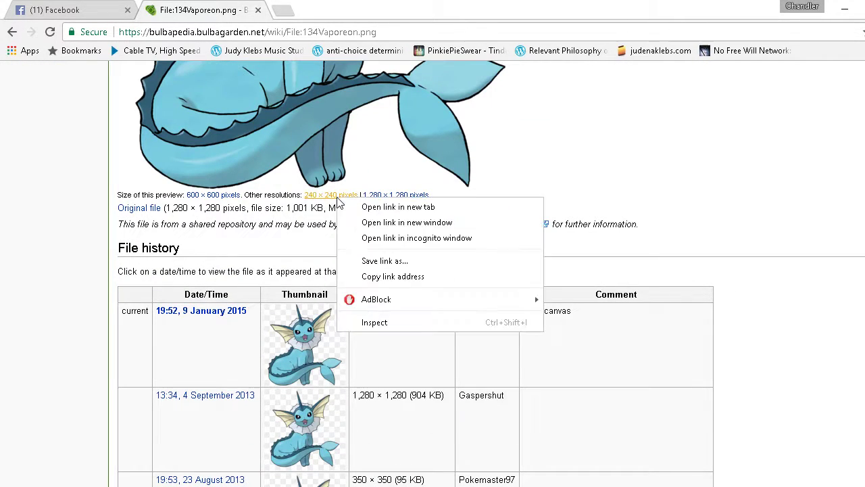
left_click(366, 263)
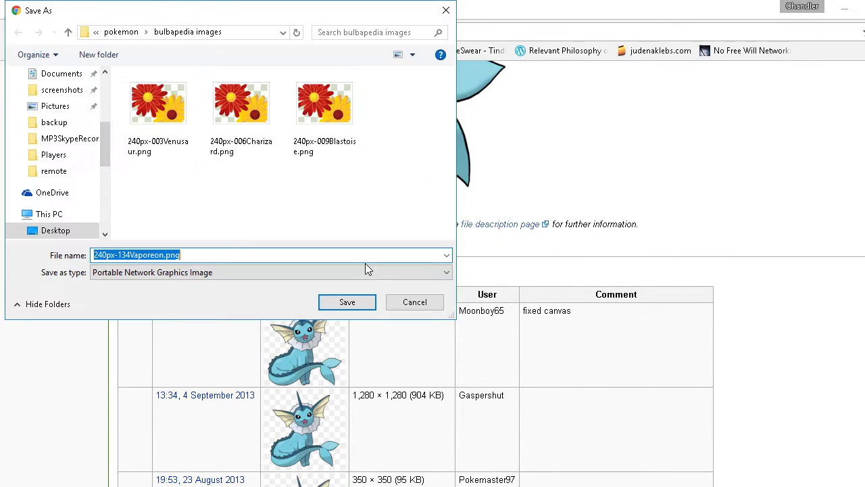
left_click(346, 303)
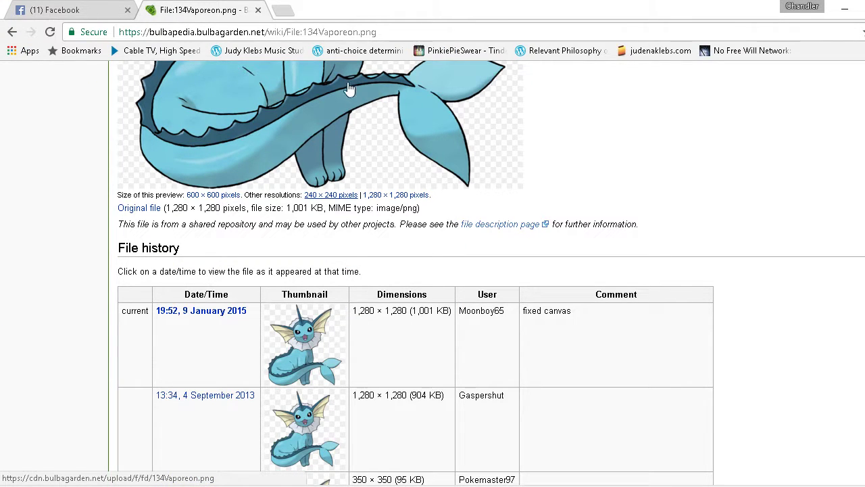
Return to the Vaporeon article, open the linked Flareon article and copy its web address up to "wiki/Flareon".
left_click(10, 32)
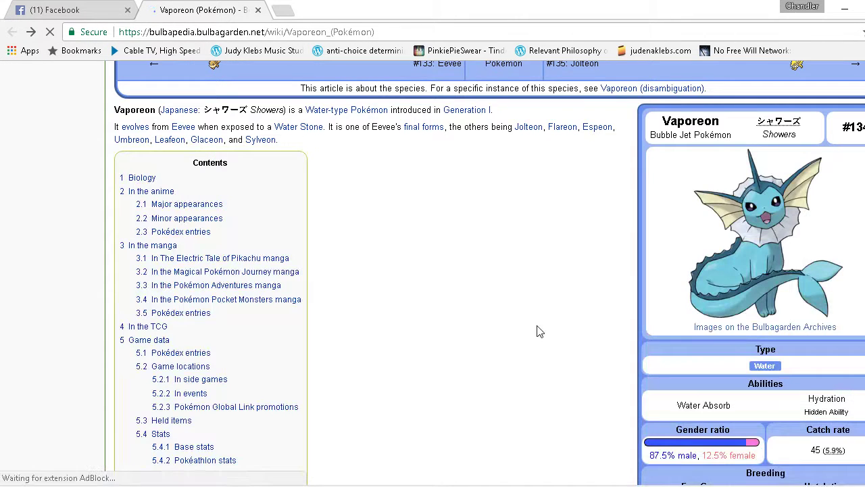
left_click(564, 129)
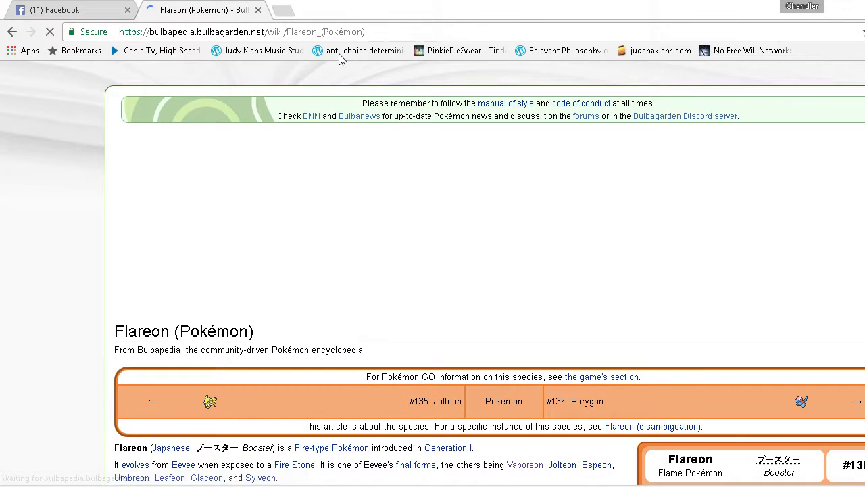
left_click_drag(319, 32, 94, 34)
key("ctrl+c")
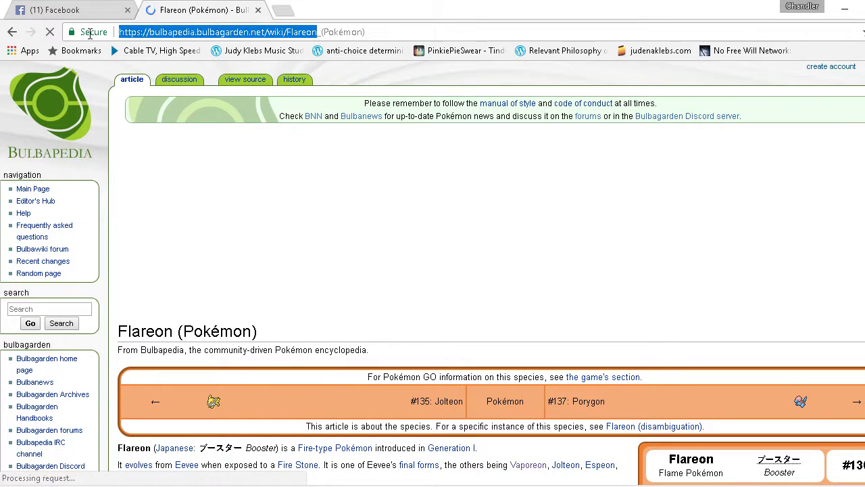
Paste the Flareon address below the Vaporeon link in Eevee Team.txt, leave blank lines before "Generation 1" and save the file.
left_click(432, 486)
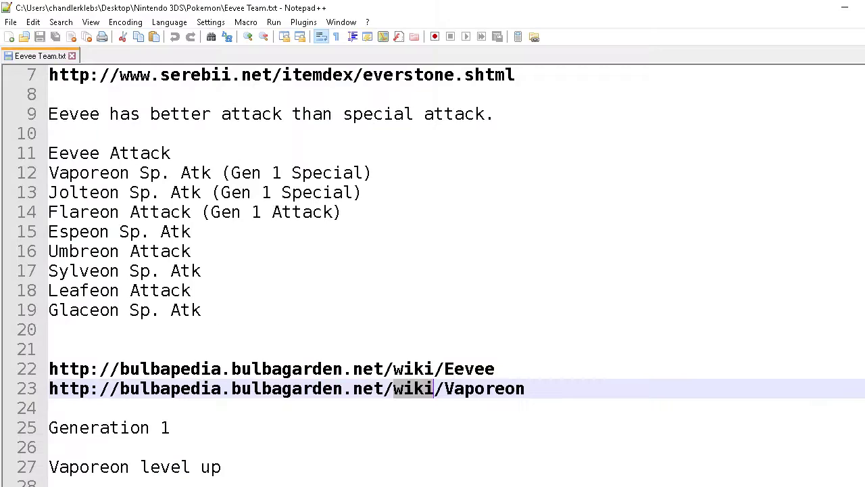
left_click(495, 409)
key("ctrl+v")
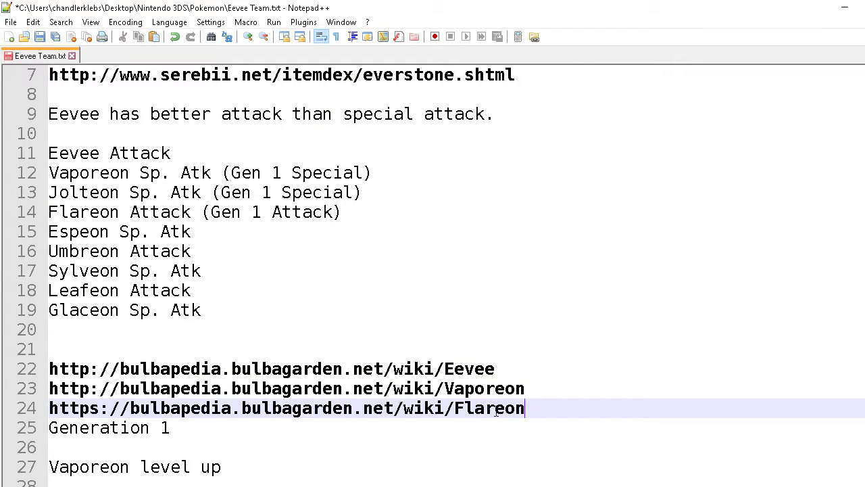
key("Return")
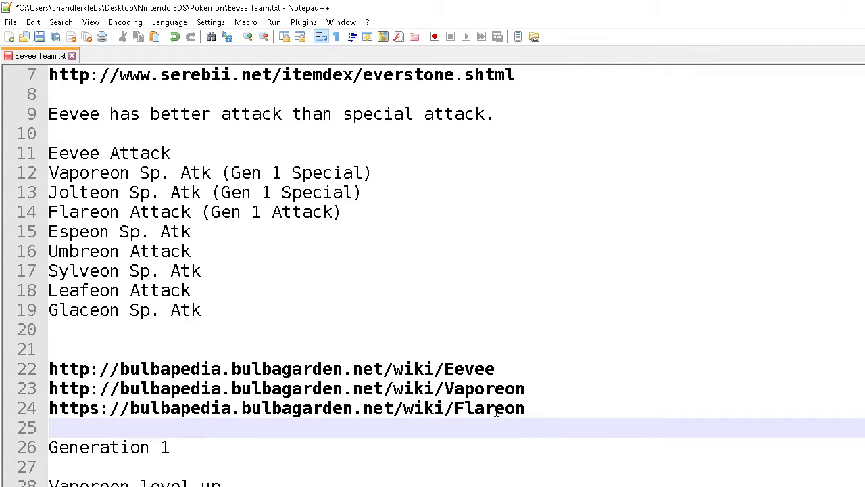
key("Return")
left_click(503, 425)
key("BackSpace")
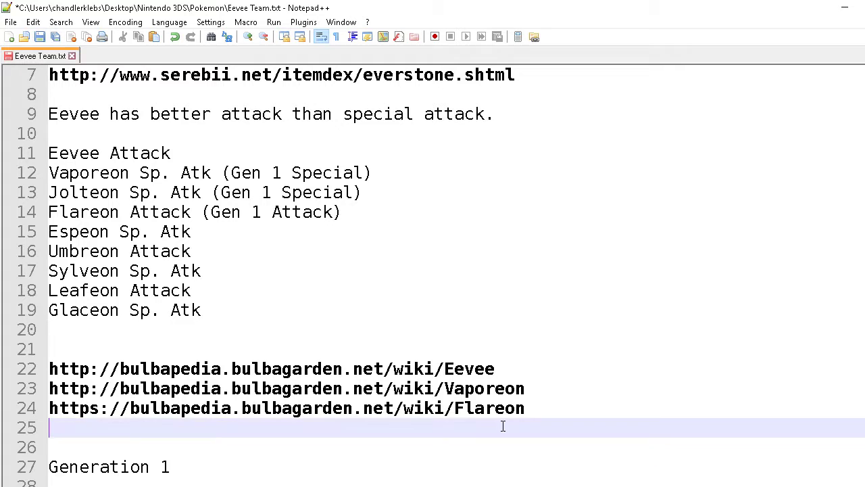
key("ctrl+s")
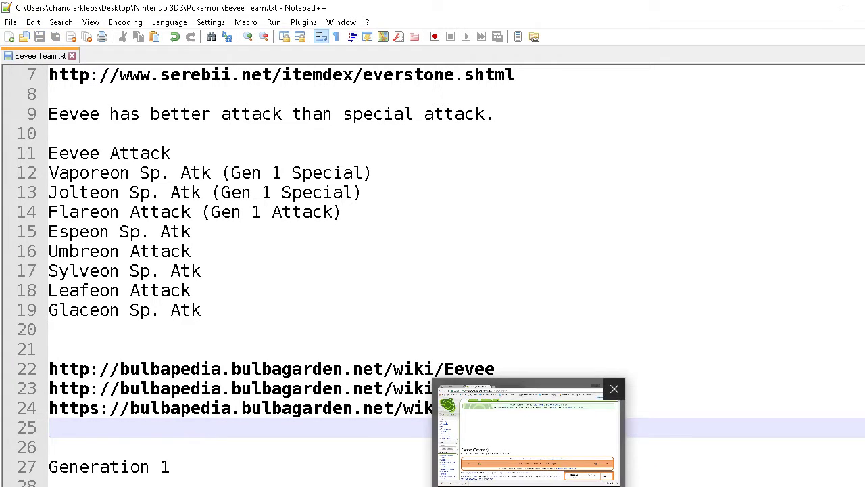
Switch back to Chrome and save the 240 × 240 pixel version of Flareon's artwork, 240px-136Flareon.png.
left_click(530, 484)
scroll(707, 348, "down", 3)
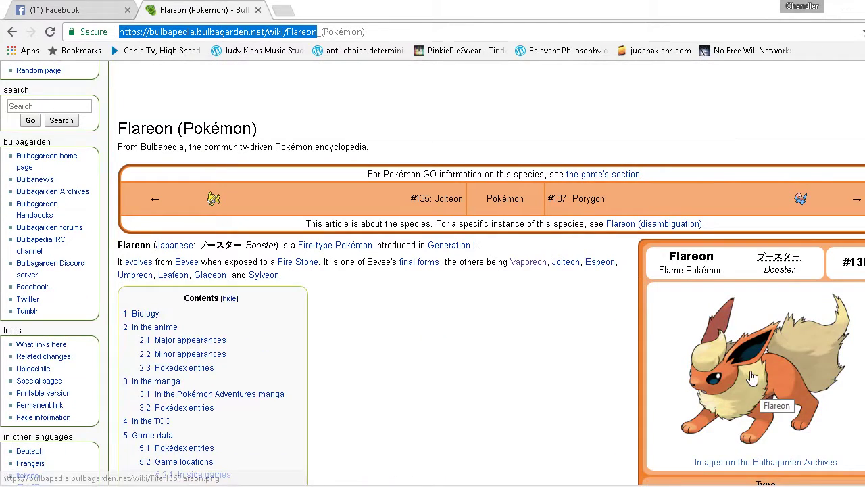
left_click(750, 370)
scroll(410, 338, "down", 5)
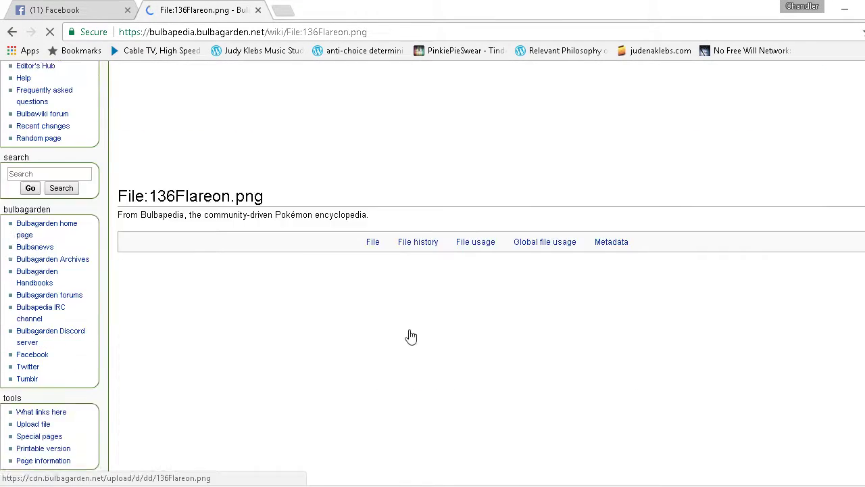
scroll(462, 344, "down", 1)
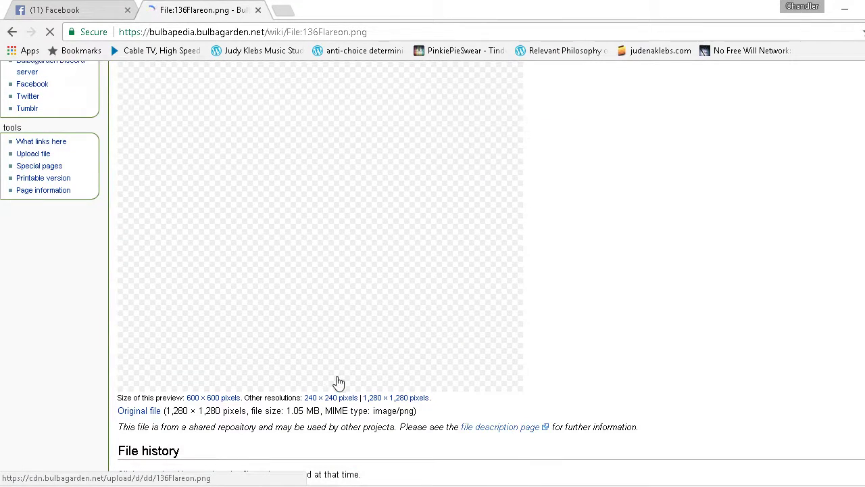
left_click(330, 399)
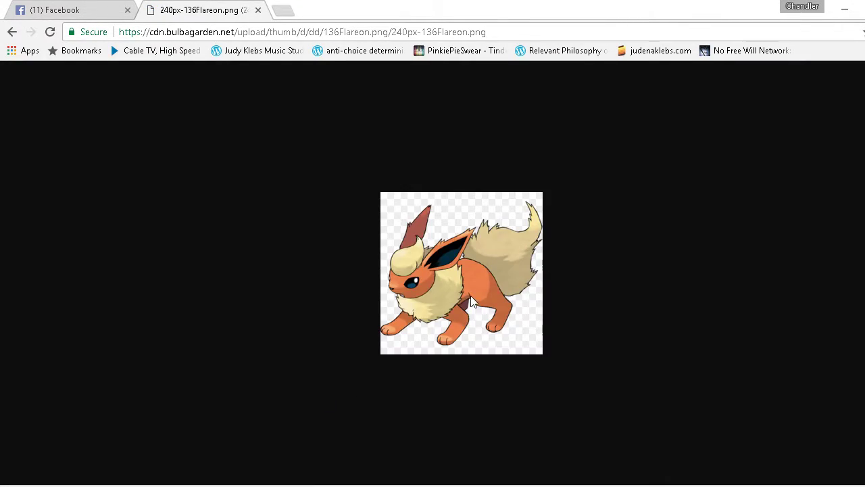
right_click(472, 302)
left_click(526, 320)
left_click(359, 305)
Return to the Flareon article, open the linked Leafeon article and copy its web address up to "wiki/Leafeon".
left_click(11, 32)
left_click(11, 32)
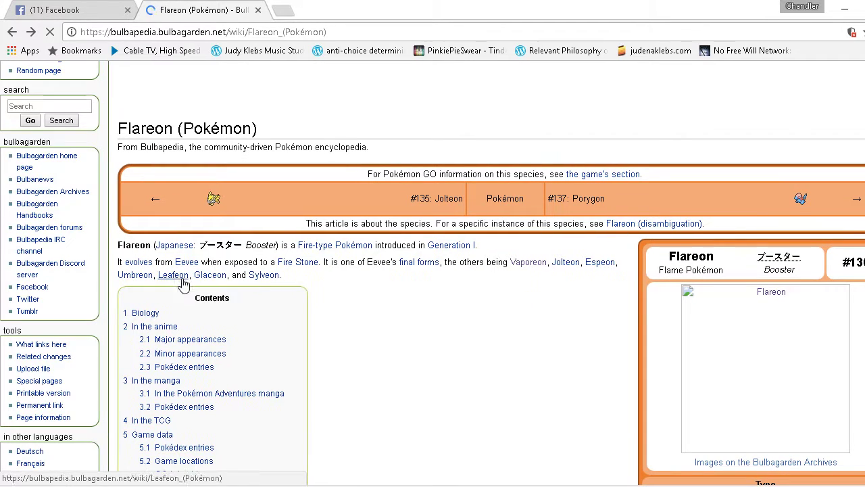
left_click(181, 277)
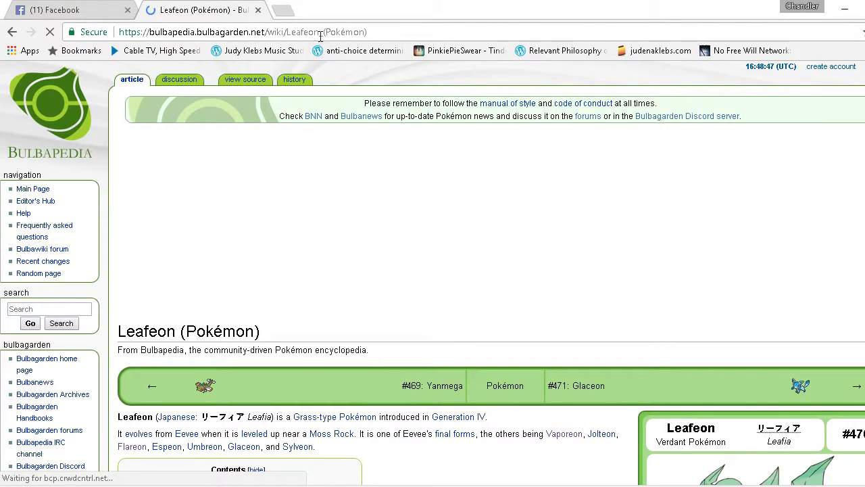
left_click_drag(321, 32, 100, 35)
key("ctrl+c")
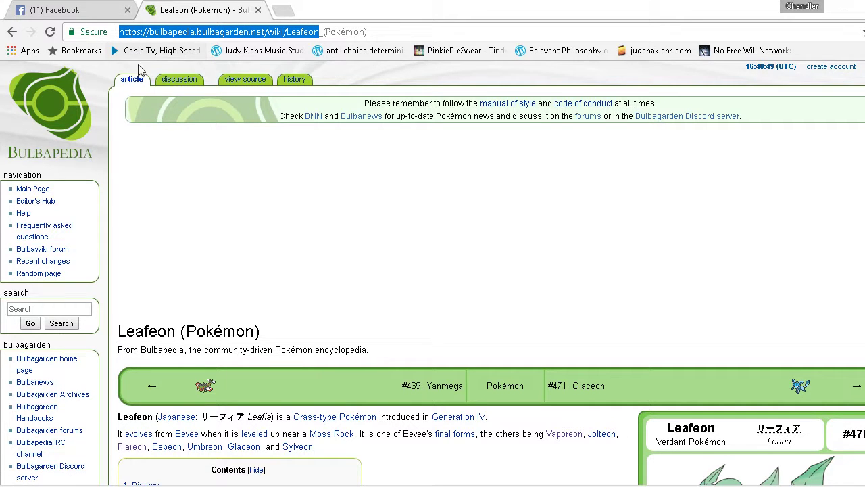
Switch to Notepad++ and paste the Leafeon address below the Flareon link in Eevee Team.txt.
left_click(443, 484)
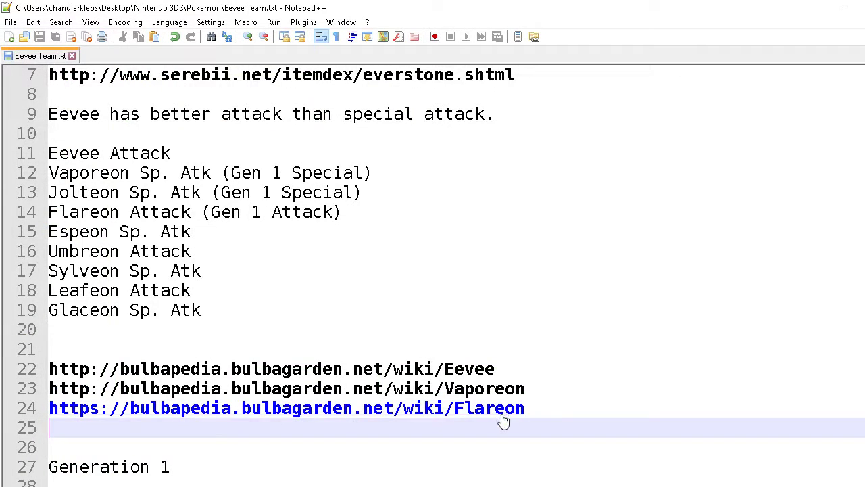
key("ctrl+v")
left_click(643, 409)
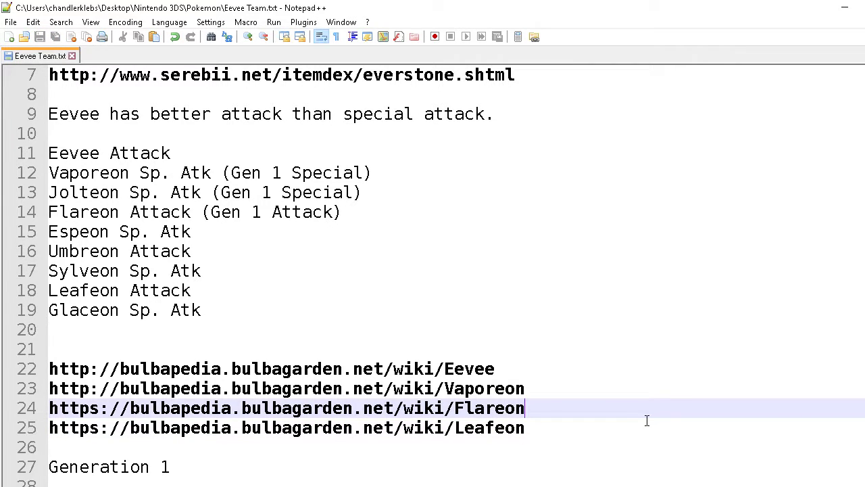
Switch back to Chrome, open Leafeon's artwork file page and save its 240 × 240 pixel version as 240px-470Leafeon.png in bulbapedia images.
left_click(530, 485)
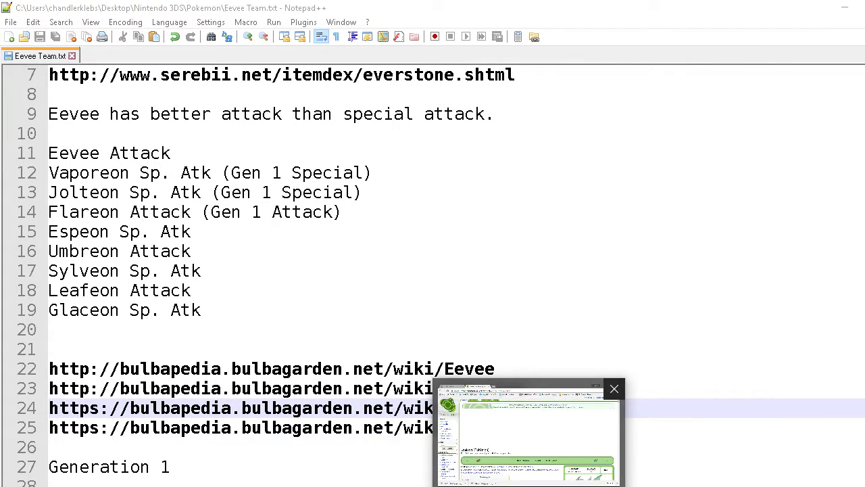
scroll(699, 341, "down", 4)
left_click(713, 255)
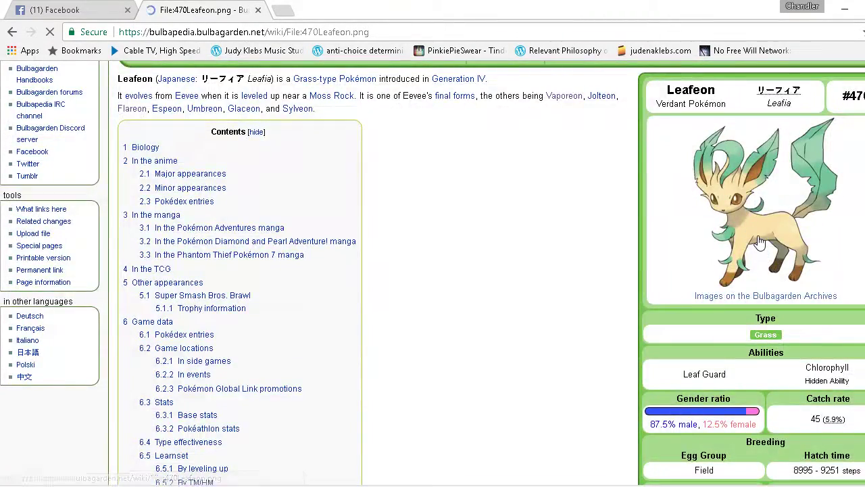
scroll(606, 272, "down", 8)
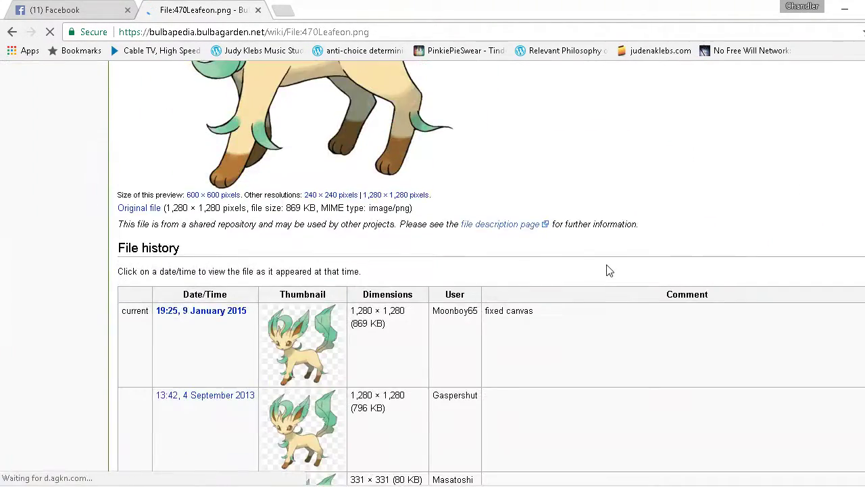
scroll(610, 267, "up", 3)
scroll(612, 264, "up", 3)
scroll(608, 266, "down", 3)
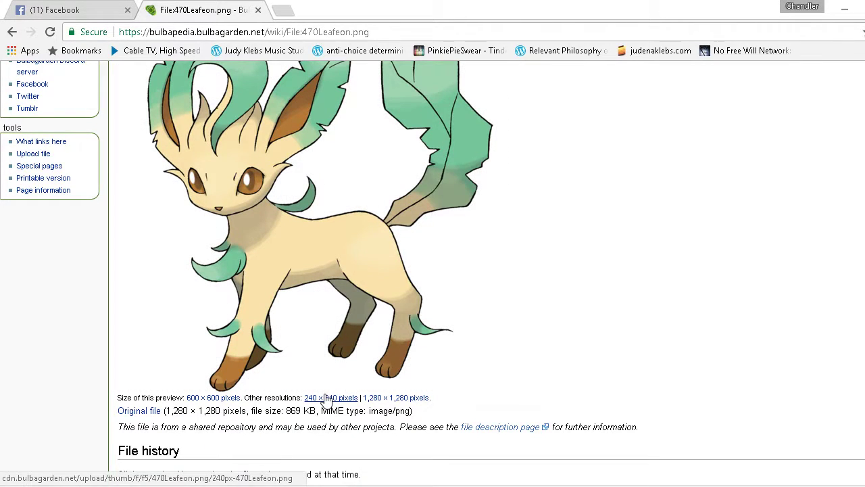
right_click(326, 400)
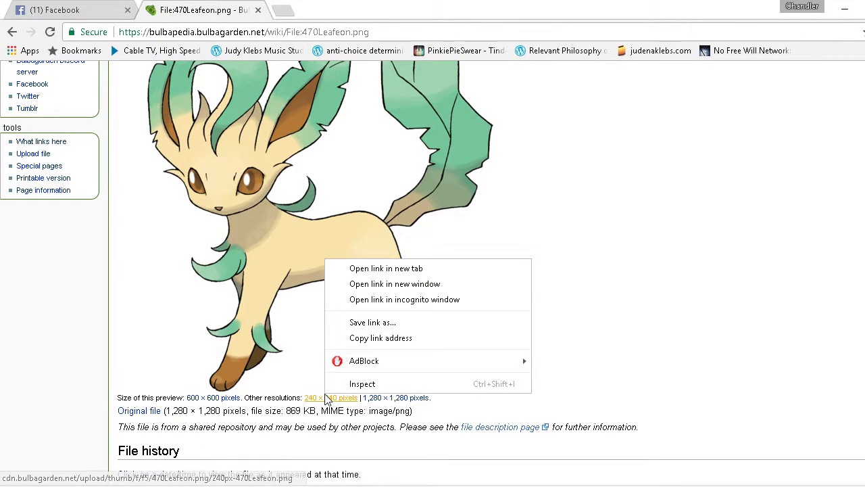
left_click(371, 323)
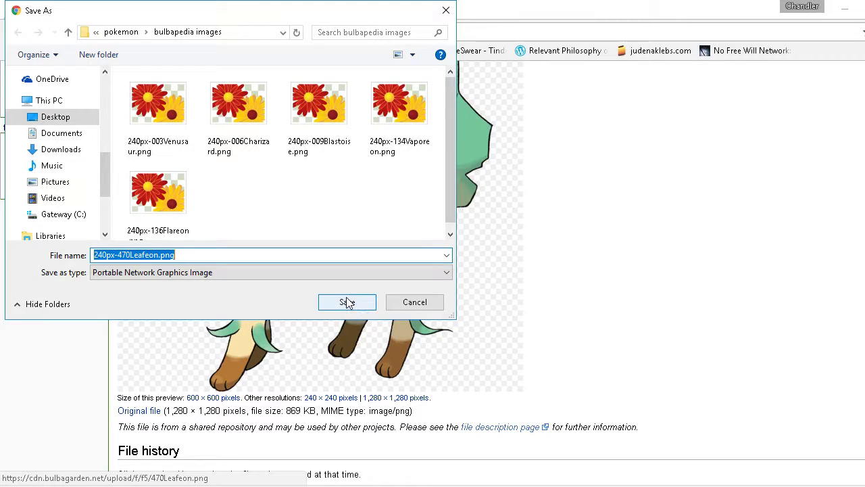
left_click(346, 303)
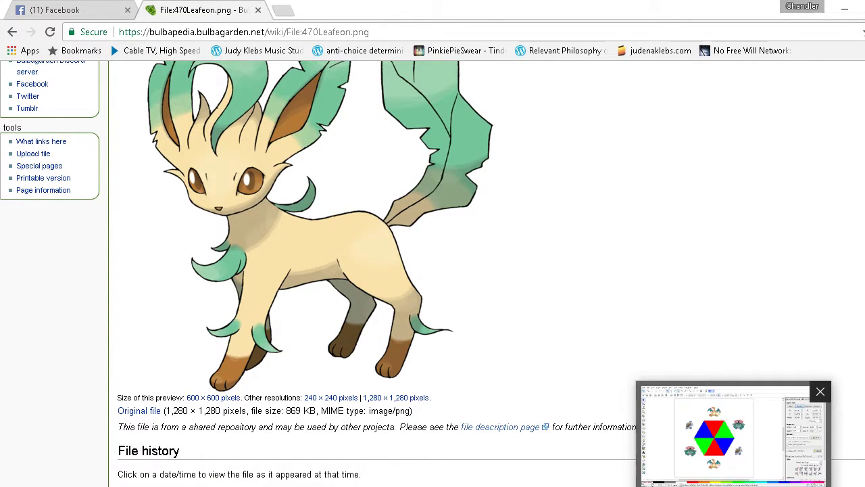
Switch to Inkscape and delete the upper-right Venusaur, the Charizard below the hexagon and the upper-left Blastoise.
left_click(734, 486)
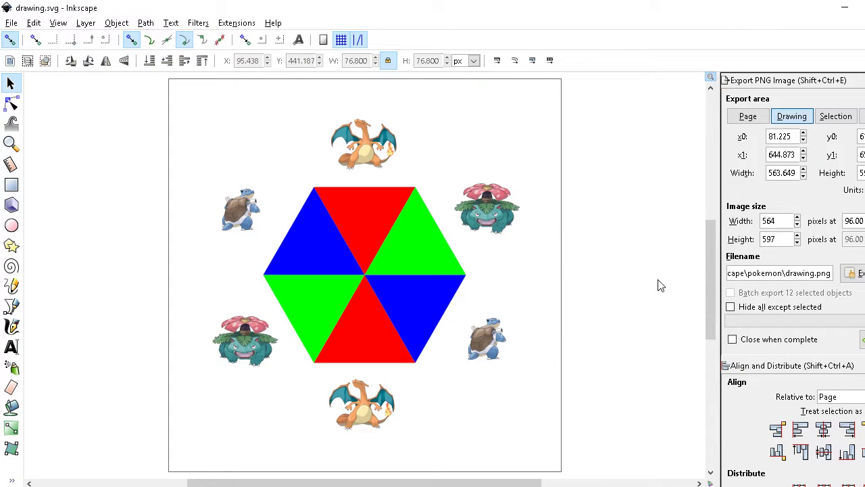
left_click(488, 217)
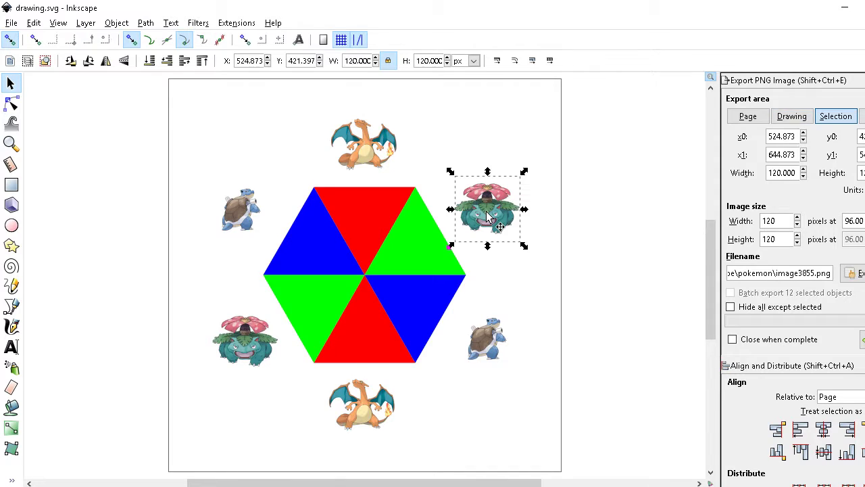
key("Delete")
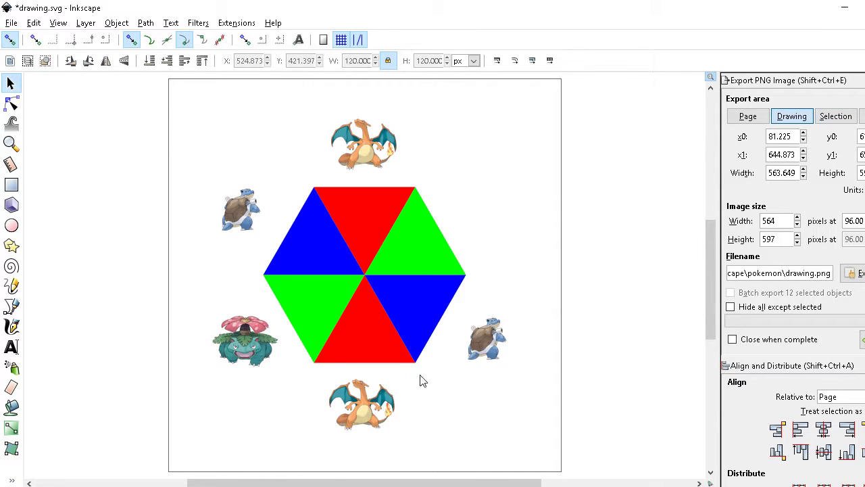
left_click(368, 409)
key("Delete")
left_click(248, 226)
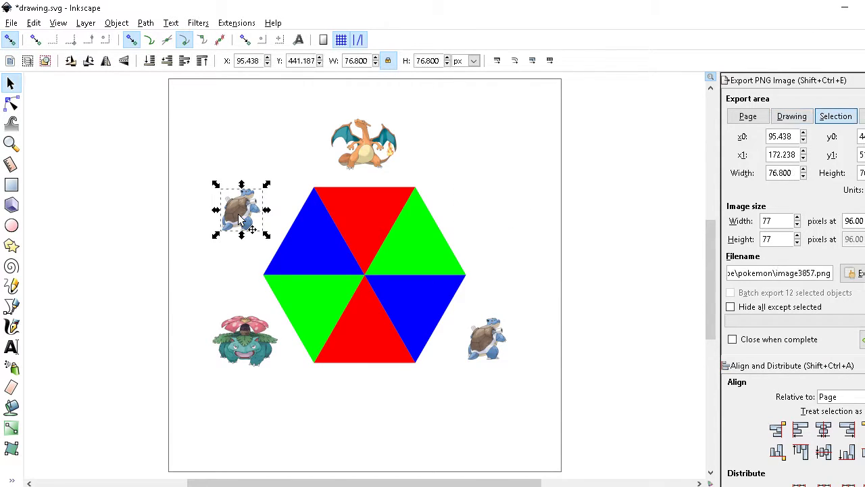
key("Delete")
Import 240px-134Vaporeon.png from the bulbapedia images folder into the drawing.
left_click(12, 23)
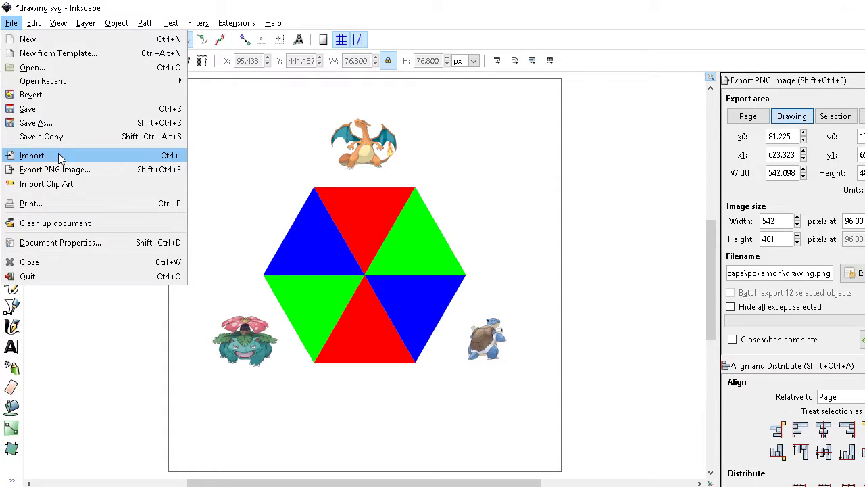
left_click(60, 156)
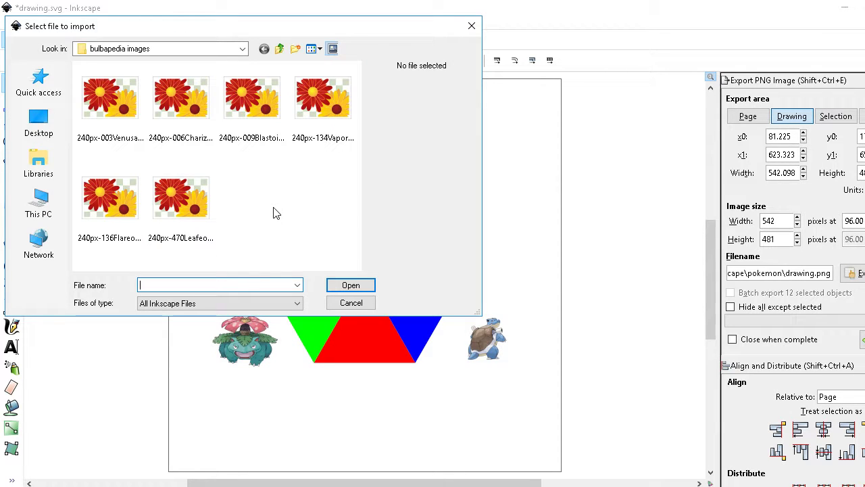
left_click(330, 135)
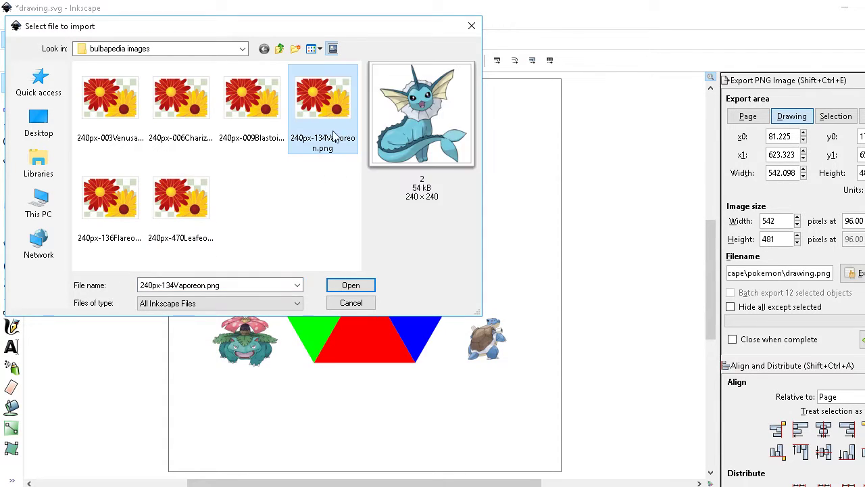
left_click(353, 285)
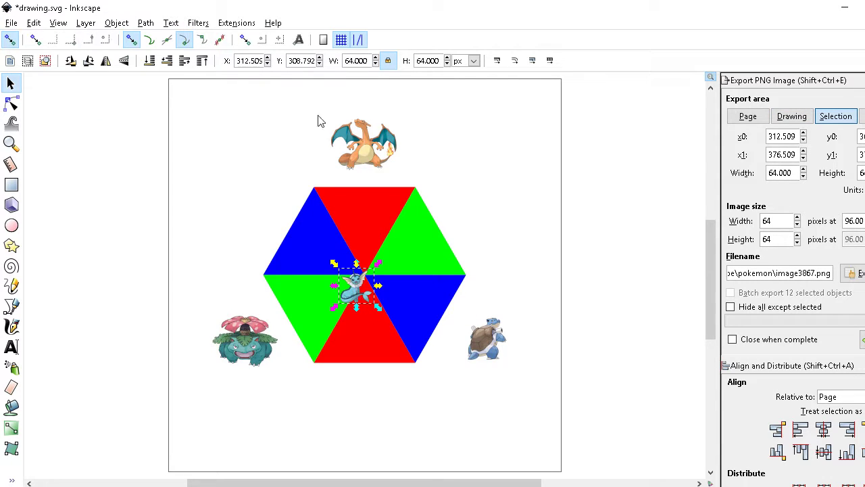
Set the Vaporeon image's width to 120 px, place it outside the hexagon's upper-left blue triangle and save the drawing.
double_click(351, 65)
type("120")
key("Return")
mouse_move(370, 280)
left_mouse_down()
mouse_move(383, 288)
mouse_move(250, 200)
mouse_move(245, 206)
left_mouse_up()
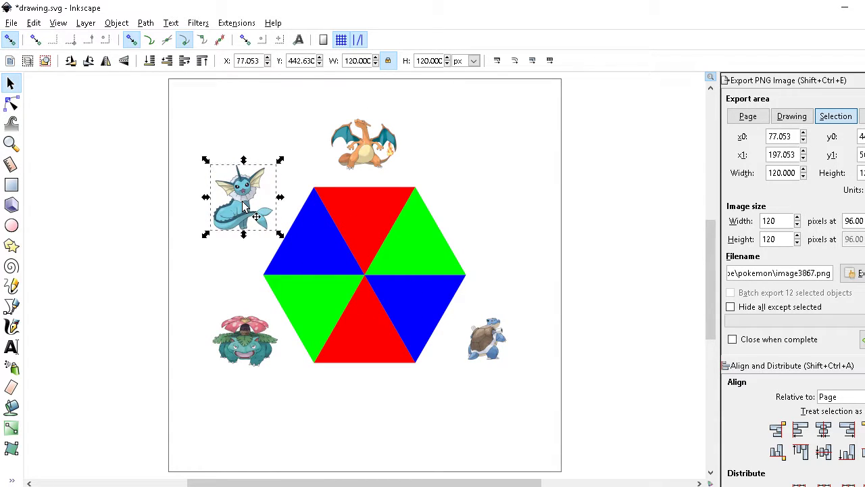
left_click(241, 111)
key("ctrl+s")
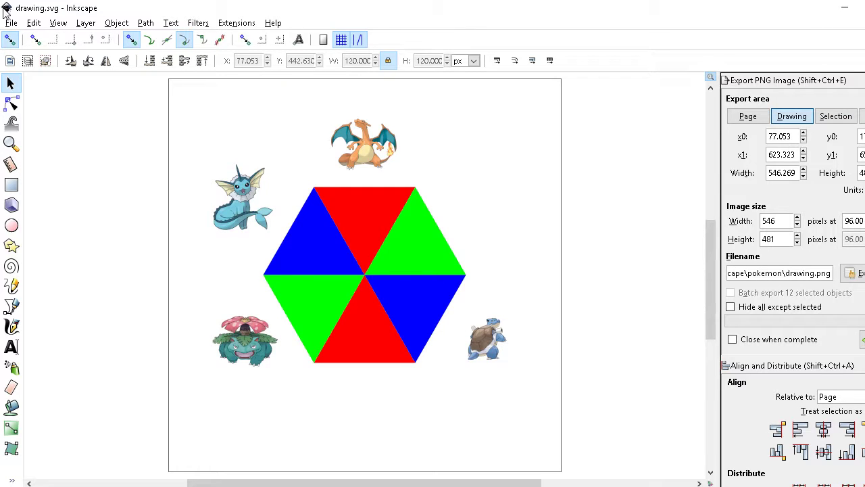
Import 240px-136Flareon.png from the bulbapedia images folder into the drawing.
left_click(12, 23)
left_click(58, 155)
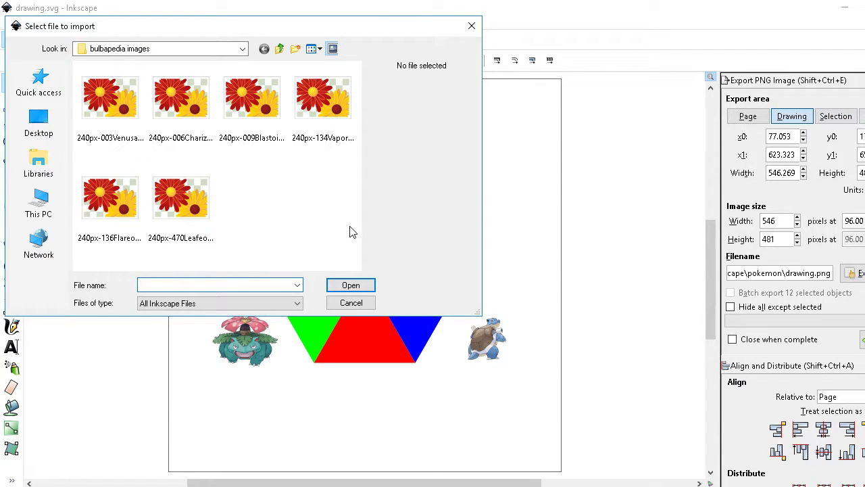
left_click(110, 206)
left_click(346, 284)
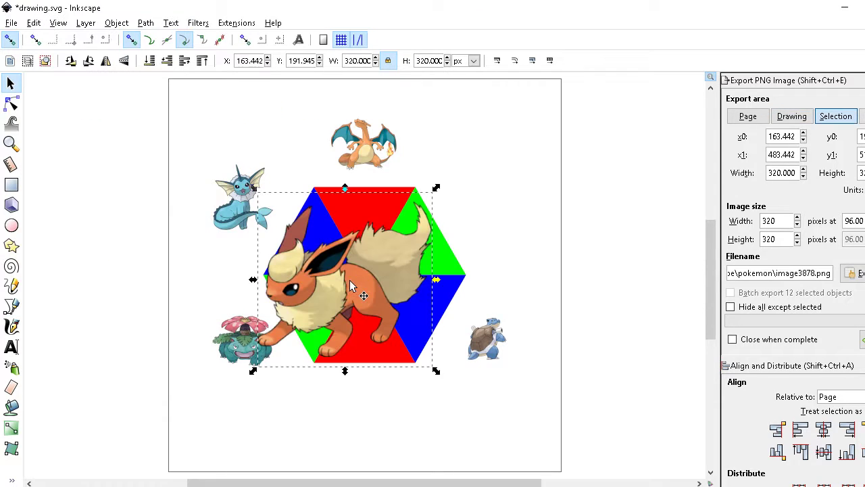
Set the Flareon image's width to 120 px and place it centred below the hexagon's bottom red triangle.
double_click(363, 61)
type("120")
key("Return")
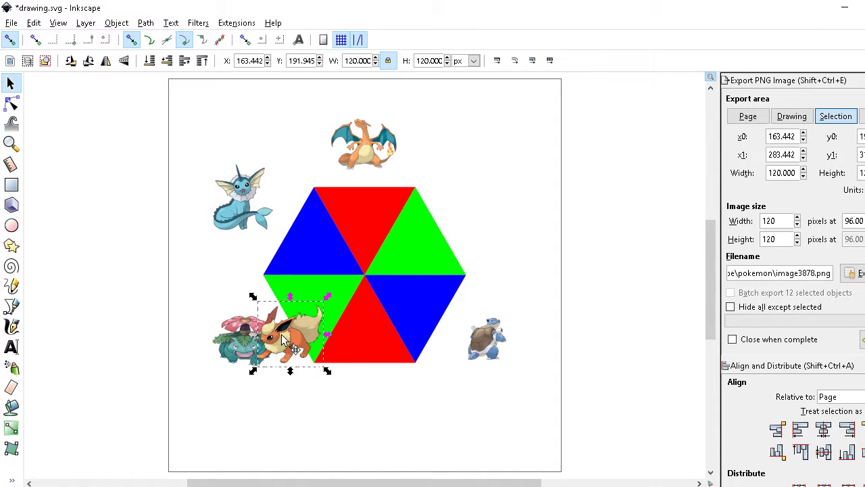
left_click_drag(288, 341, 359, 405)
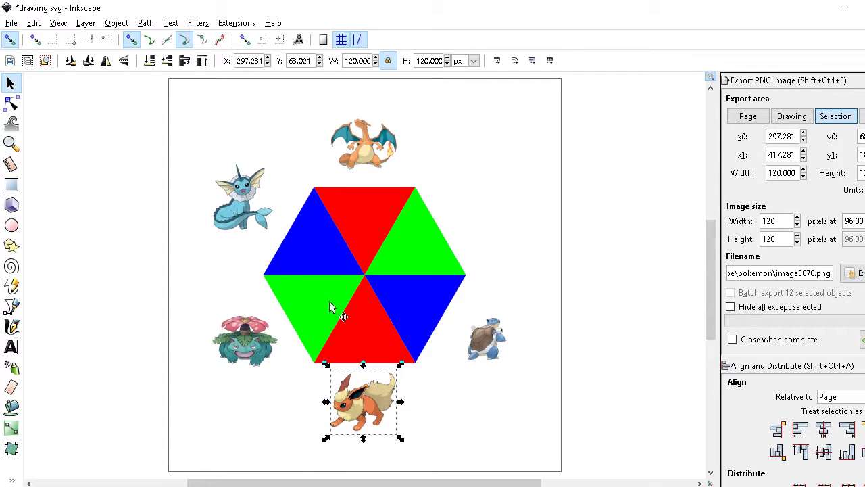
Import 240px-470Leafeon.png from the bulbapedia images folder into the drawing.
left_click(12, 23)
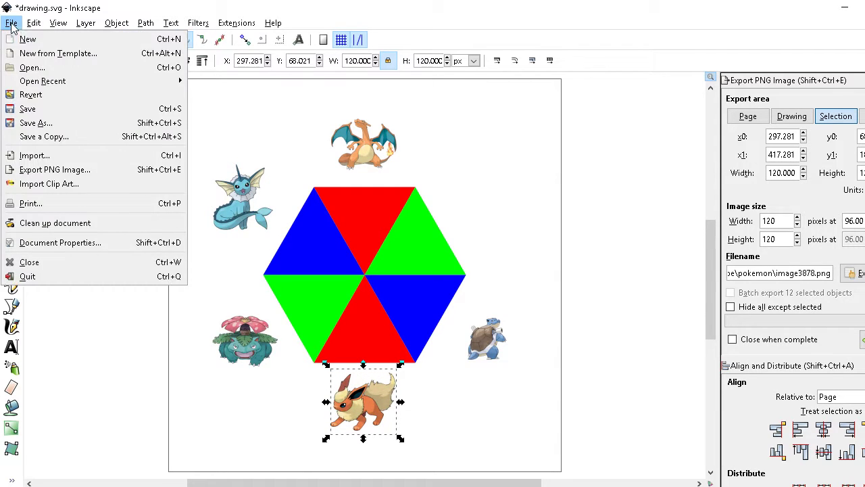
left_click(78, 155)
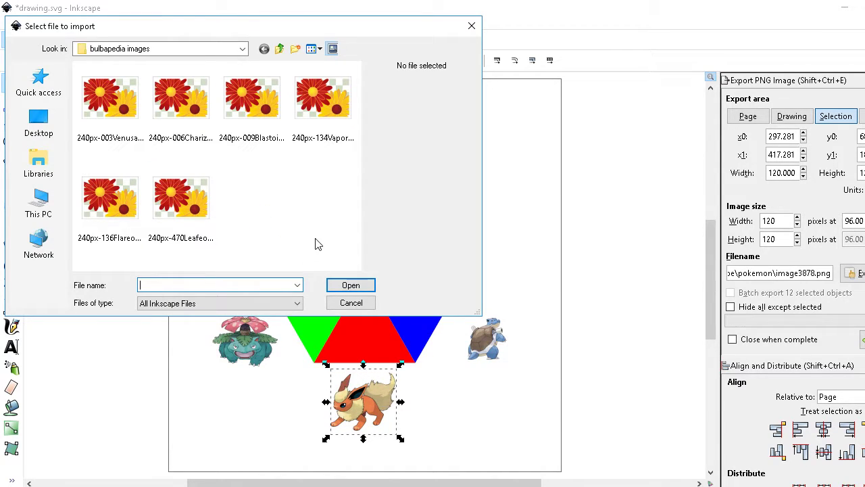
left_click(208, 218)
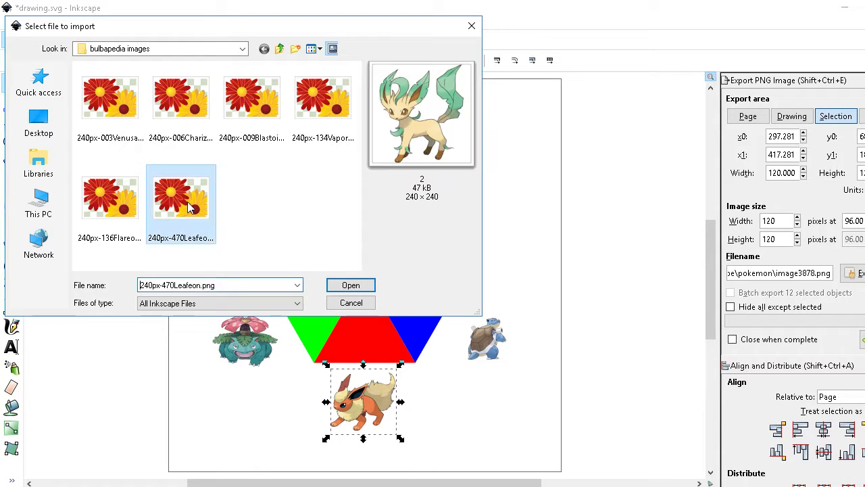
left_click(331, 285)
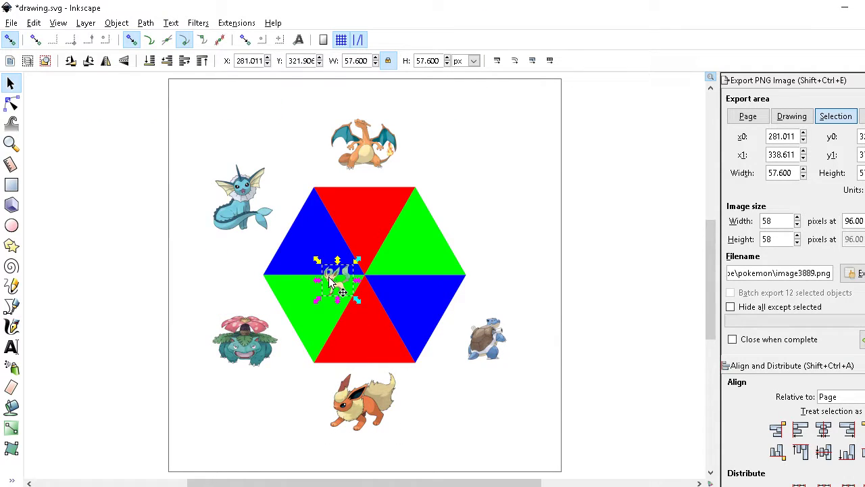
Move the Leafeon image onto the hexagon's upper-right green triangle and set its width to 120 px.
left_click_drag(330, 282, 416, 247)
double_click(355, 61)
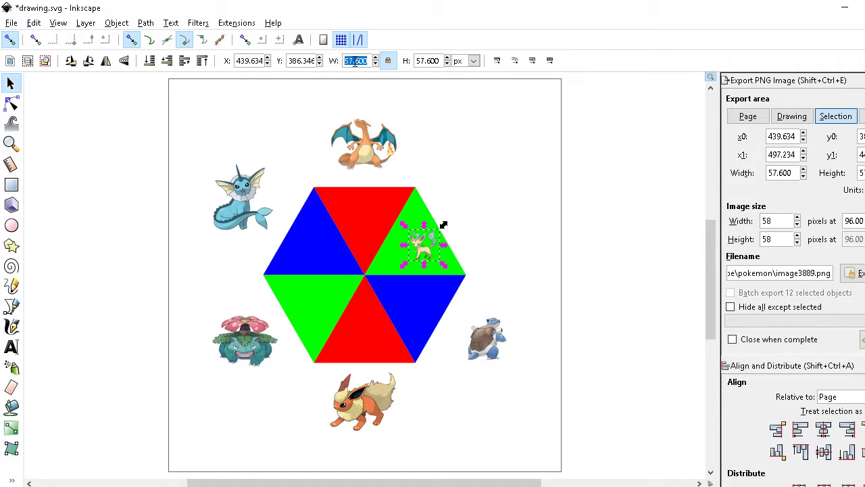
type("2")
key("BackSpace")
type("120")
key("Return")
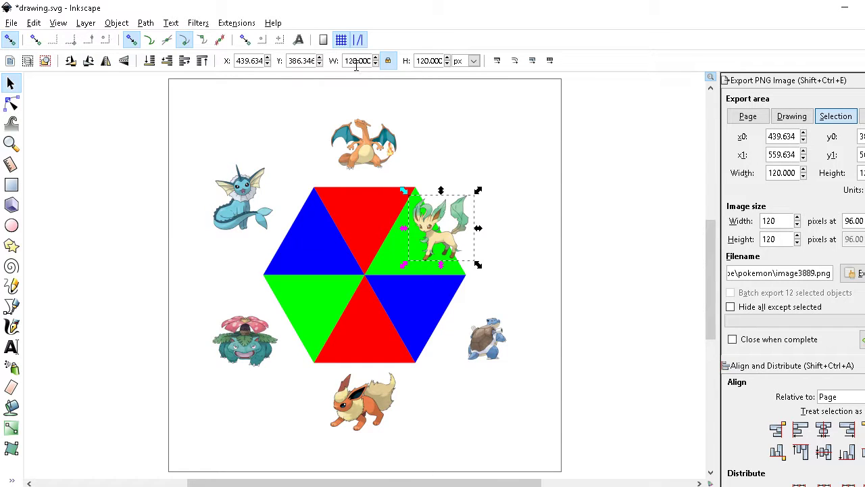
left_click_drag(451, 241, 499, 218)
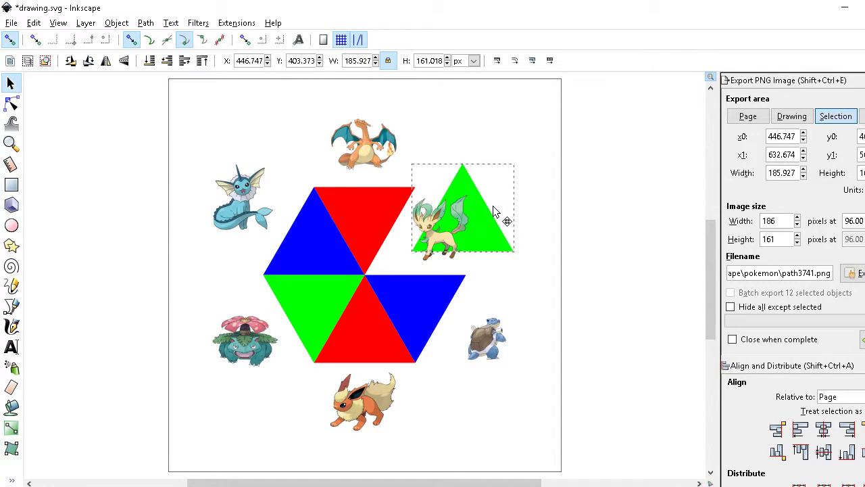
key("ctrl+z")
left_click(521, 205)
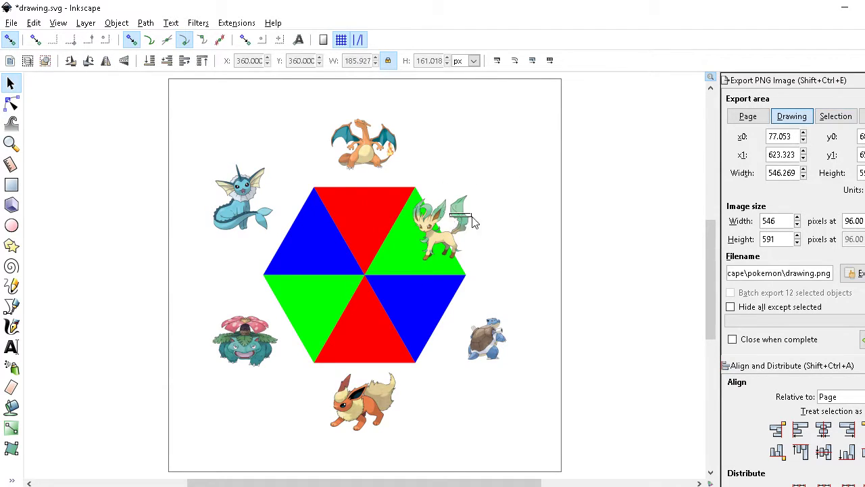
left_click(449, 229)
left_click(482, 216)
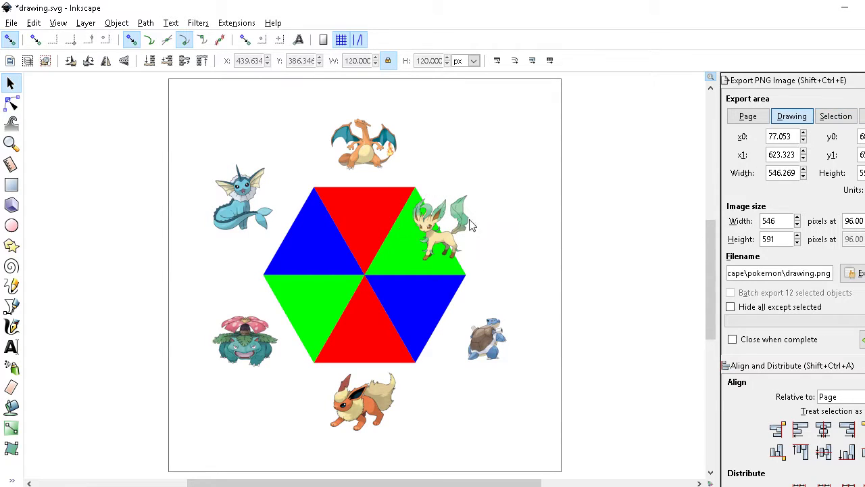
Move the Leafeon image off the hexagon, outside the upper-right green triangle, and save the drawing.
left_click_drag(429, 236, 465, 219)
left_click(490, 147)
key("ctrl+s")
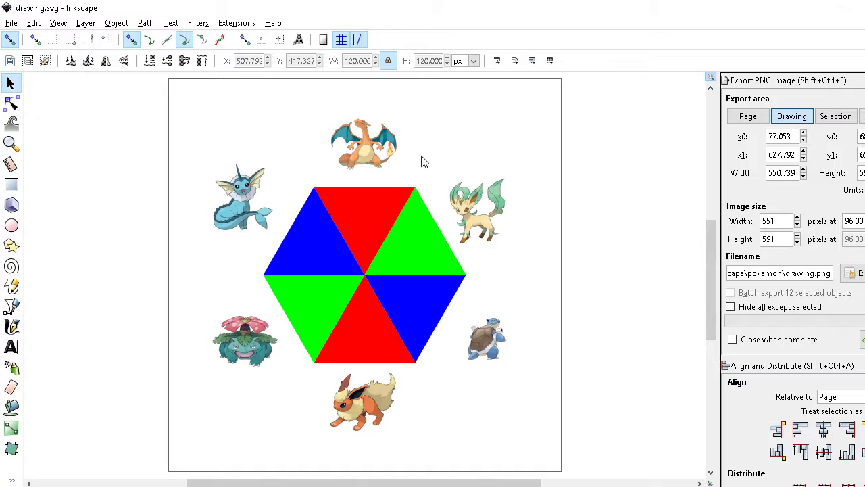
Set the width of the Blastoise image beside the lower-right blue triangle to 120 px.
left_click(250, 199)
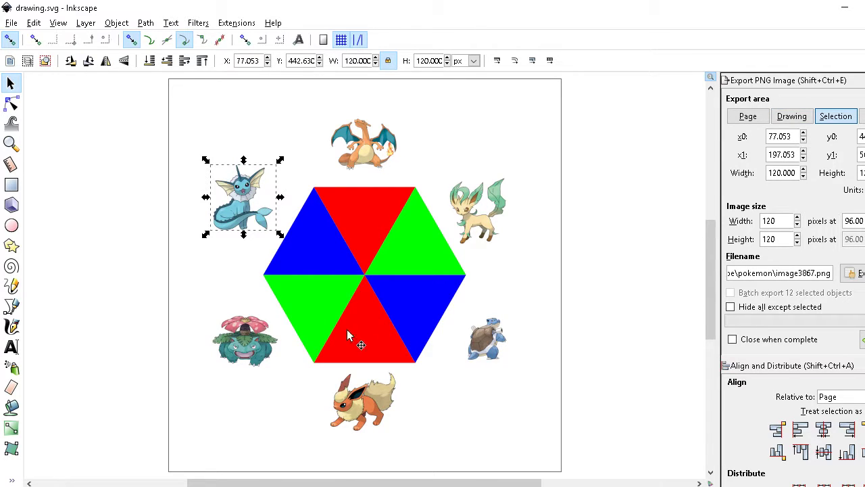
left_click(484, 350)
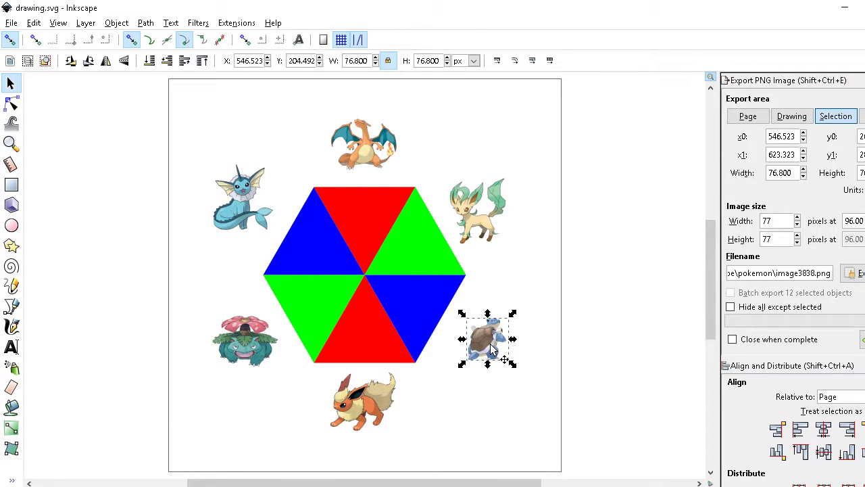
double_click(353, 60)
type("120")
key("Return")
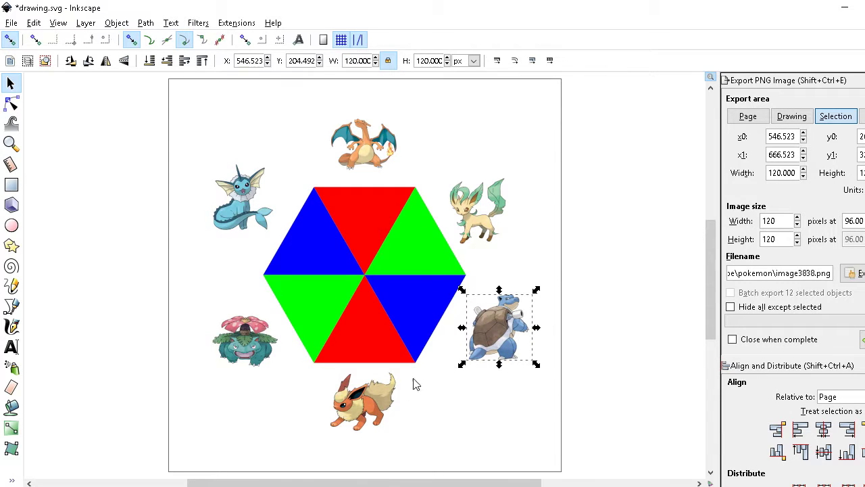
key("Escape")
Check the sizes of the other Pokémon images around the hexagon and save the drawing.
left_click(339, 404)
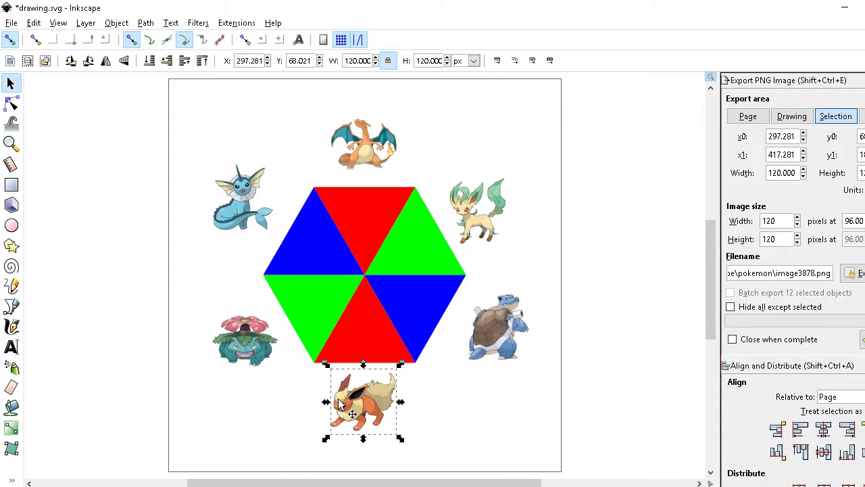
left_click(237, 348)
left_click(245, 230)
key("Escape")
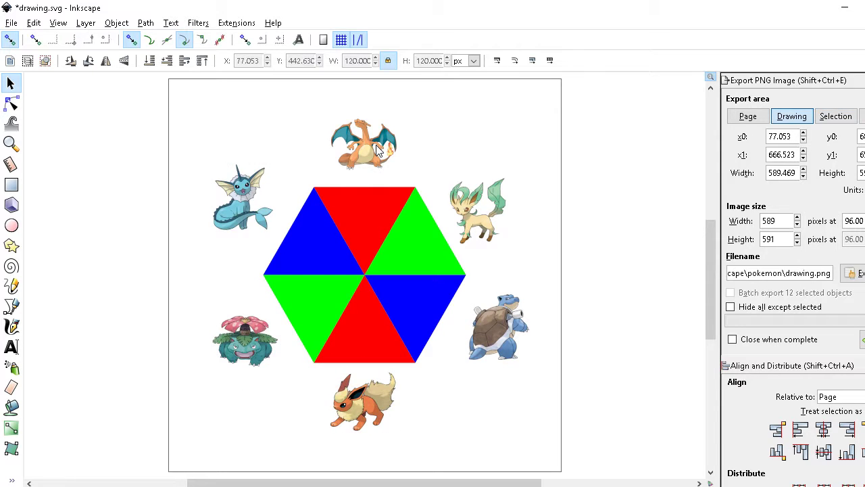
left_click(475, 207)
left_click(372, 159)
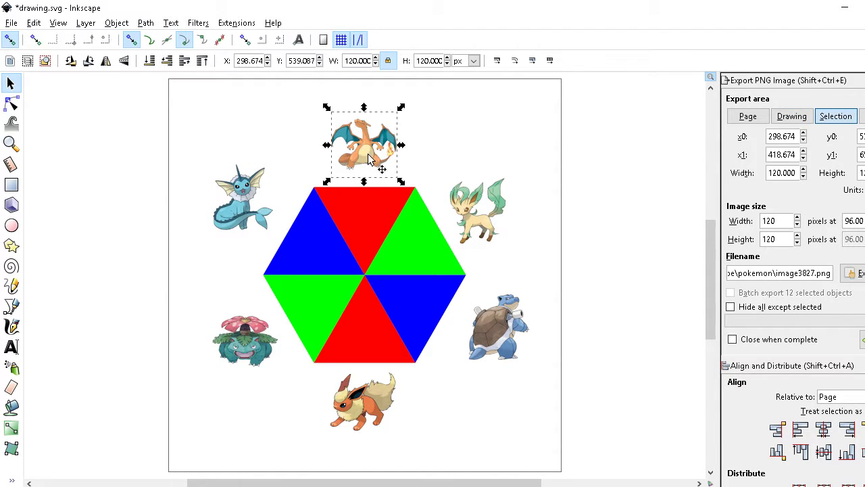
left_click(497, 328)
key("Escape")
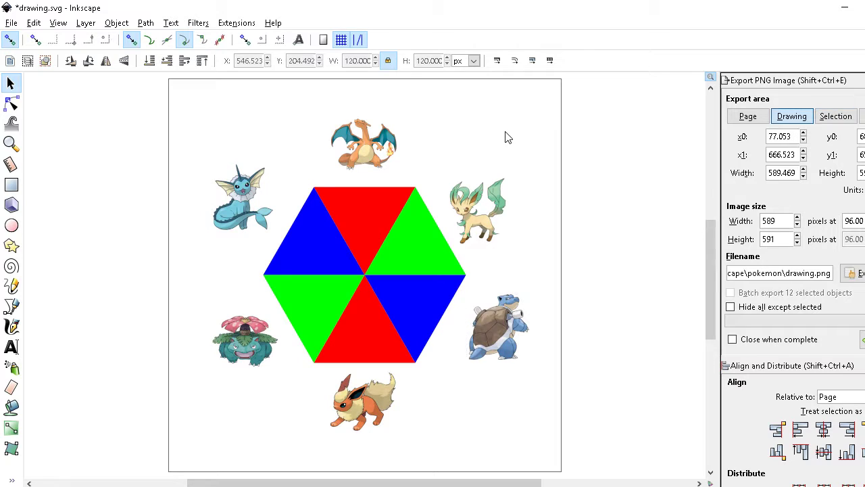
key("ctrl+s")
Group the six coloured triangles and enlarge the hexagon slightly about its centre.
left_click(392, 288)
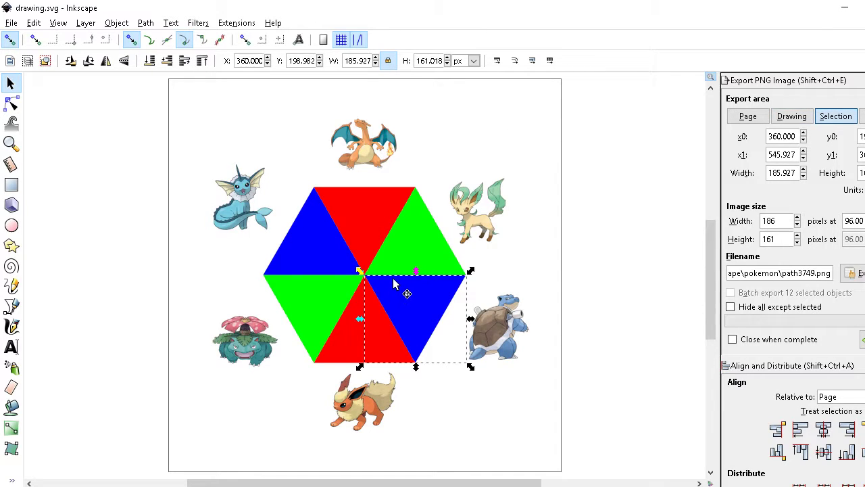
left_click(512, 253)
left_click(403, 251)
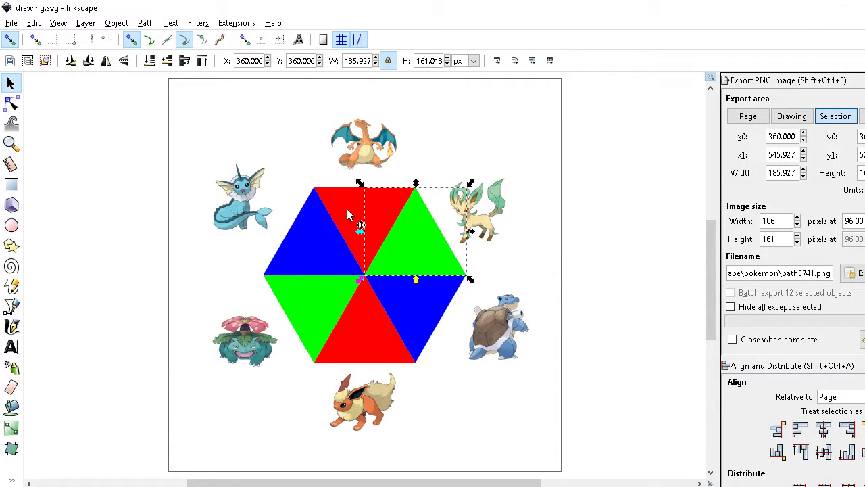
left_click(292, 177)
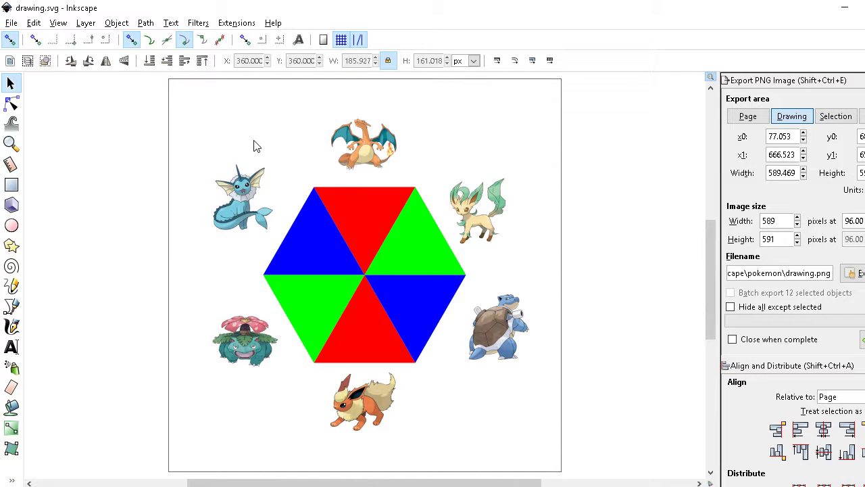
left_click_drag(252, 140, 485, 415)
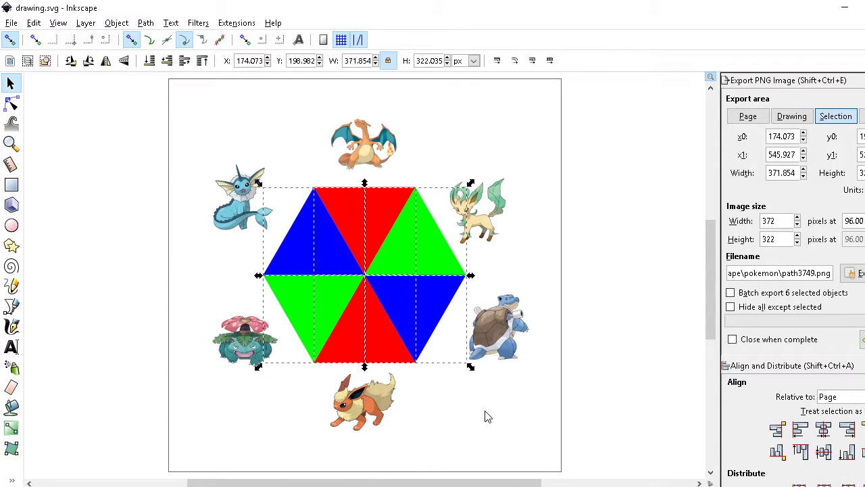
key("ctrl+g")
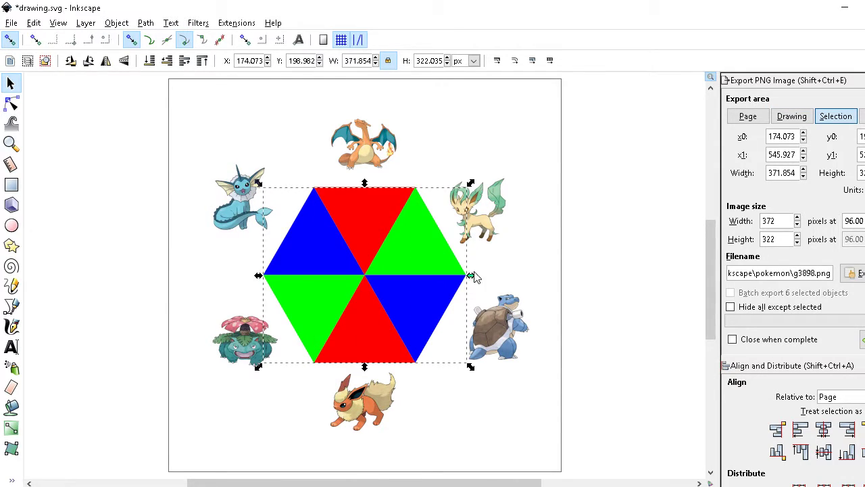
left_click_drag(471, 278, 482, 277)
Nudge the Flareon, Charizard and Vaporeon images so they sit just outside the enlarged hexagon.
left_click(356, 416)
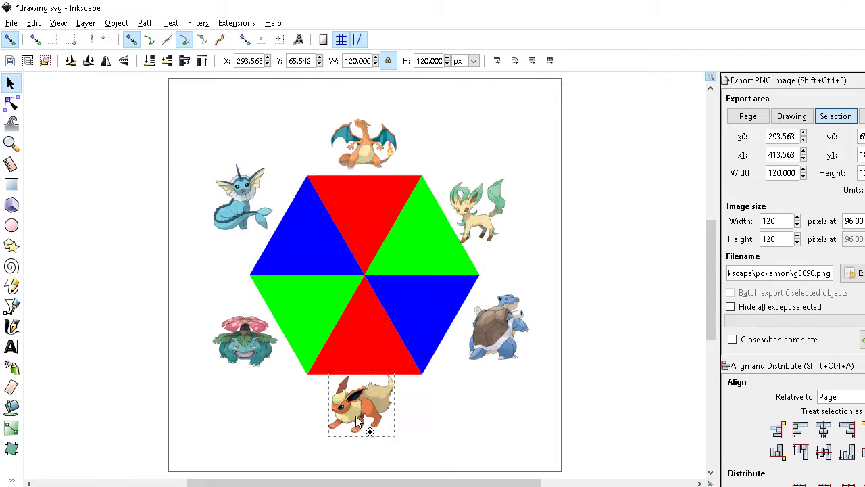
left_click_drag(357, 415, 357, 420)
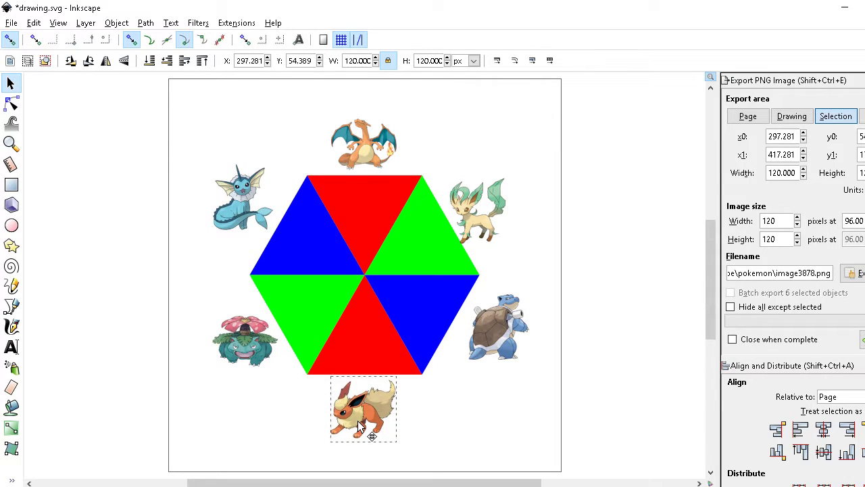
left_click(371, 147)
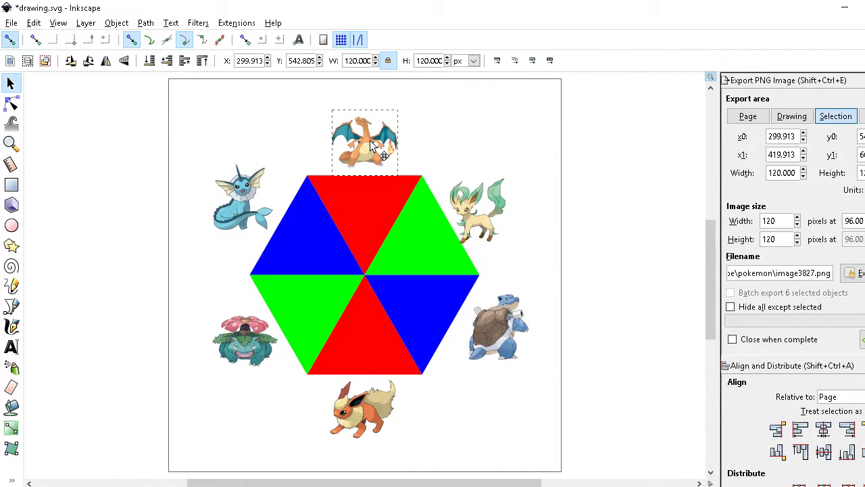
left_click(251, 212)
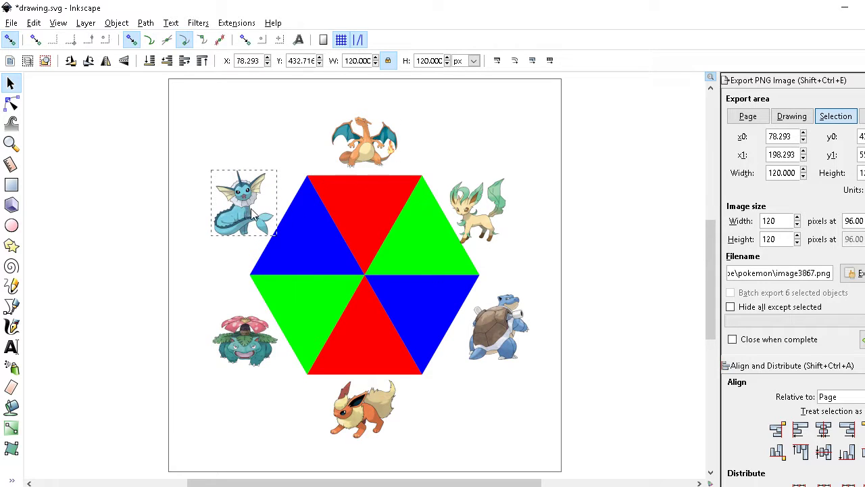
key("Escape")
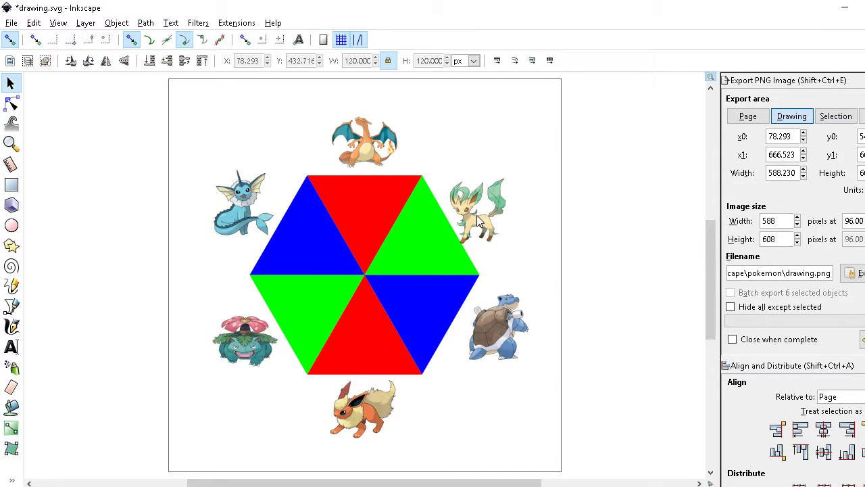
Reposition the Leafeon, Venusaur and Blastoise images just outside the hexagon's sloping sides and save the drawing.
left_click_drag(471, 204, 483, 201)
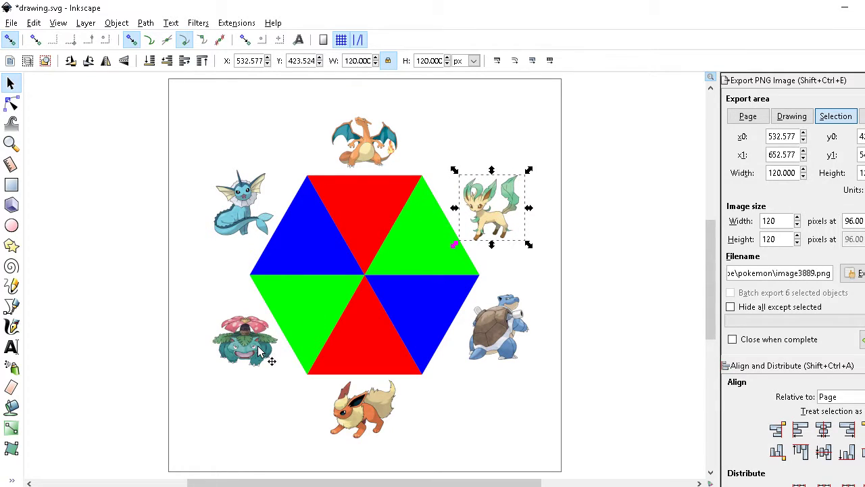
left_click_drag(250, 356, 252, 360)
mouse_move(506, 331)
left_mouse_down()
mouse_move(491, 338)
mouse_move(498, 344)
left_mouse_up()
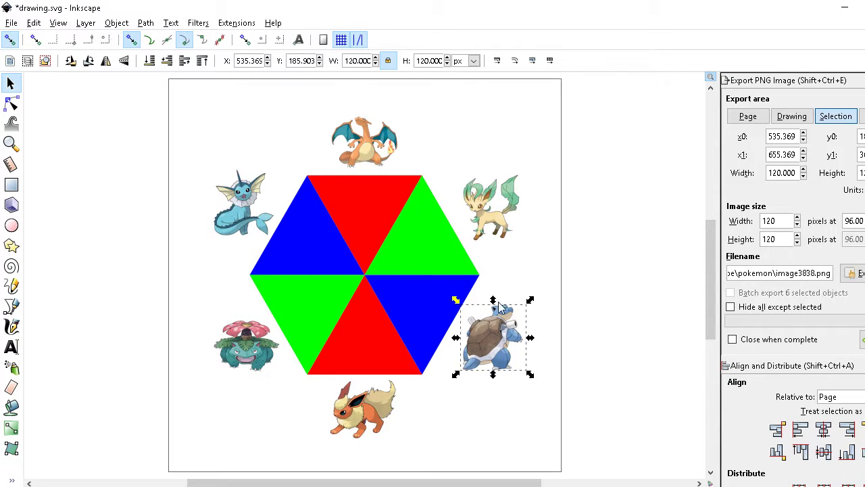
key("Escape")
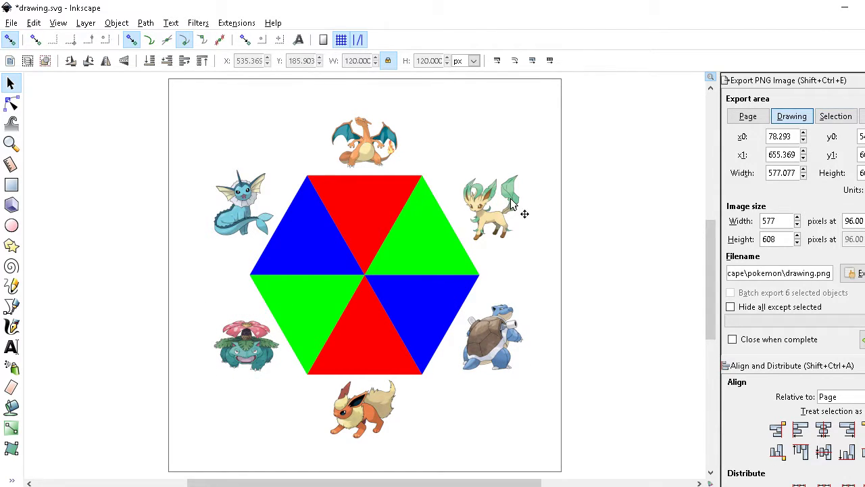
left_click(517, 207)
key("Escape")
key("ctrl+s")
Export the whole page as a PNG image to drawing.png in the pokemon folder.
left_click(11, 25)
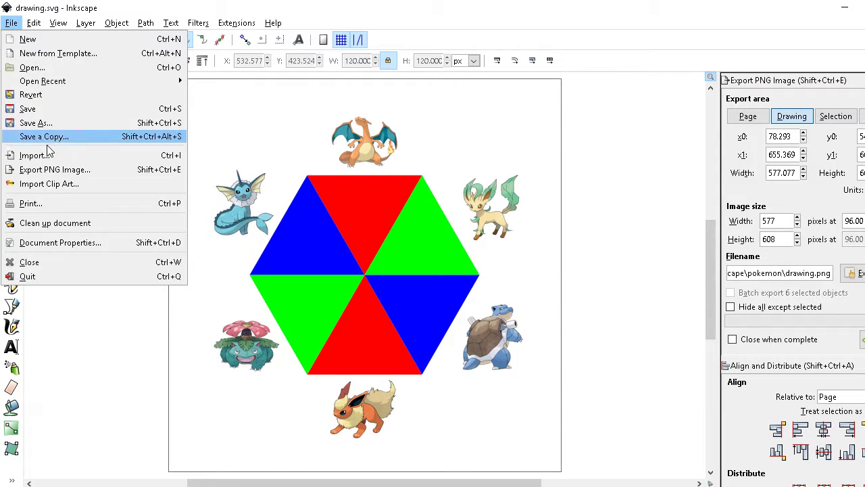
left_click(57, 177)
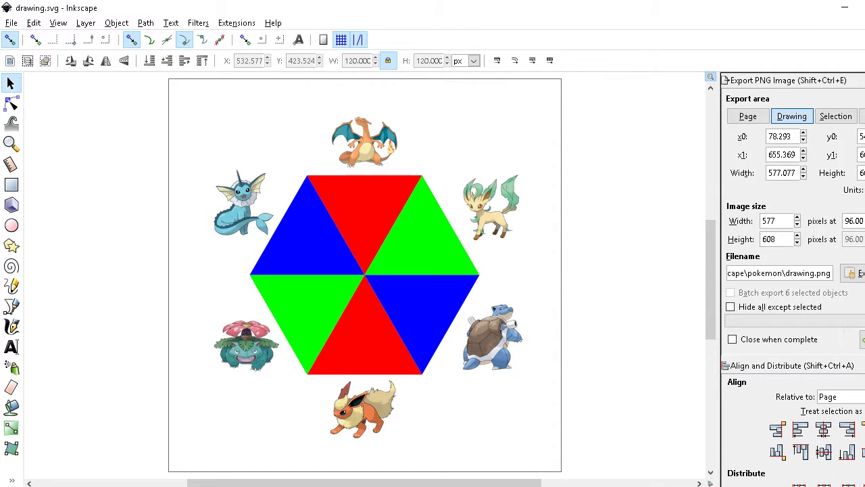
left_click(746, 118)
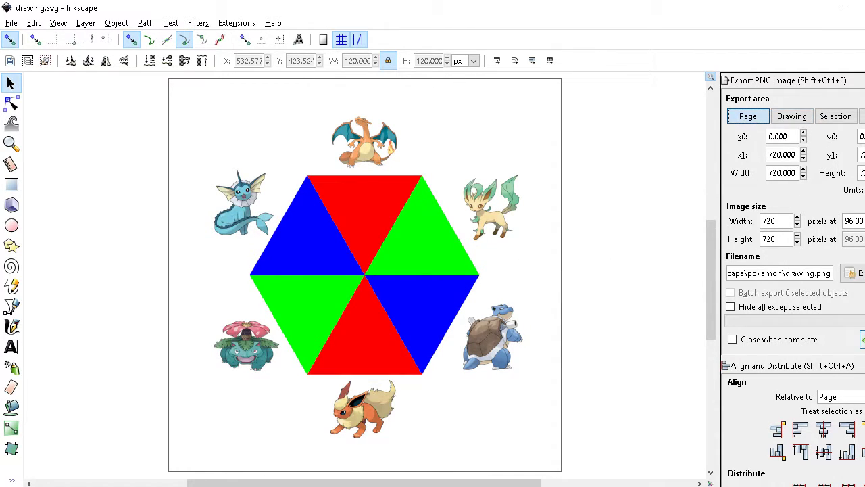
left_click(863, 339)
left_click(565, 323)
Switch to Chrome and close the Leafeon file page to return to the Facebook news feed.
left_click(527, 432)
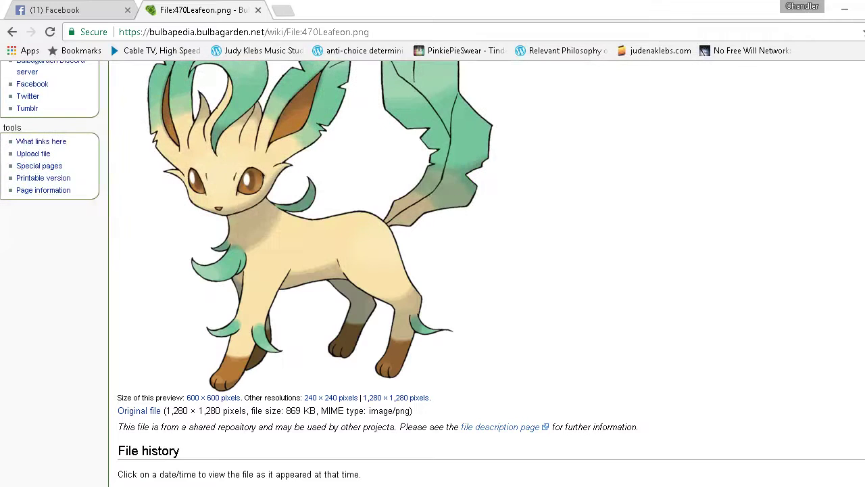
left_click(256, 9)
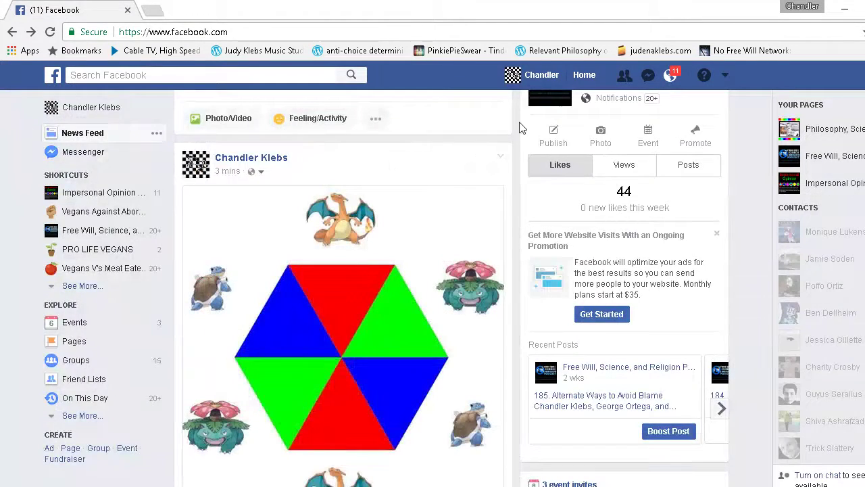
scroll(344, 175, "up", 1)
Publish a Facebook photo post with drawing.png from the pokemon folder.
left_click(216, 193)
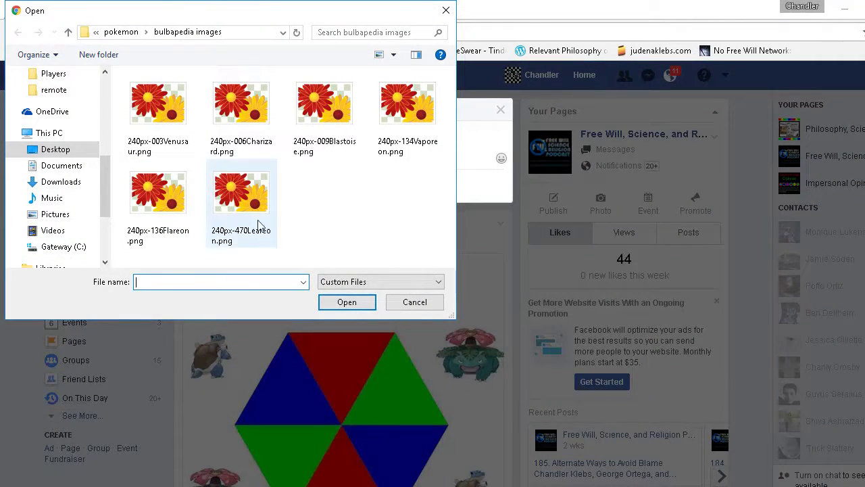
left_click(68, 33)
left_click(166, 109)
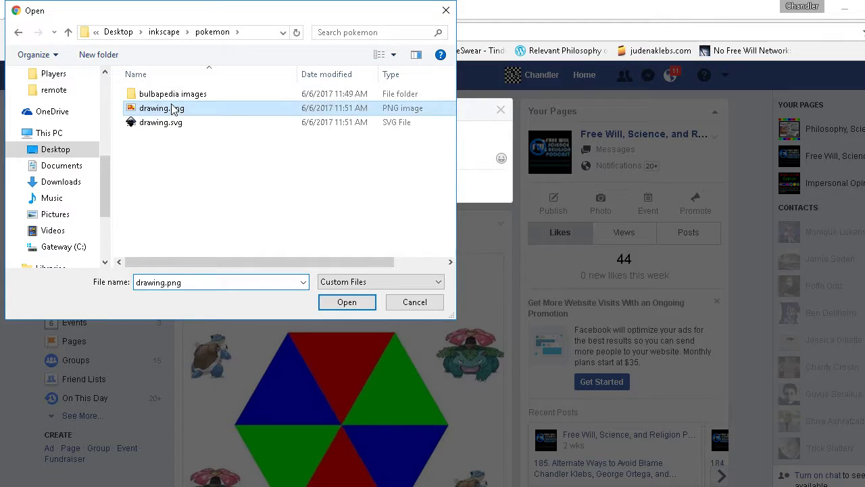
left_click(340, 303)
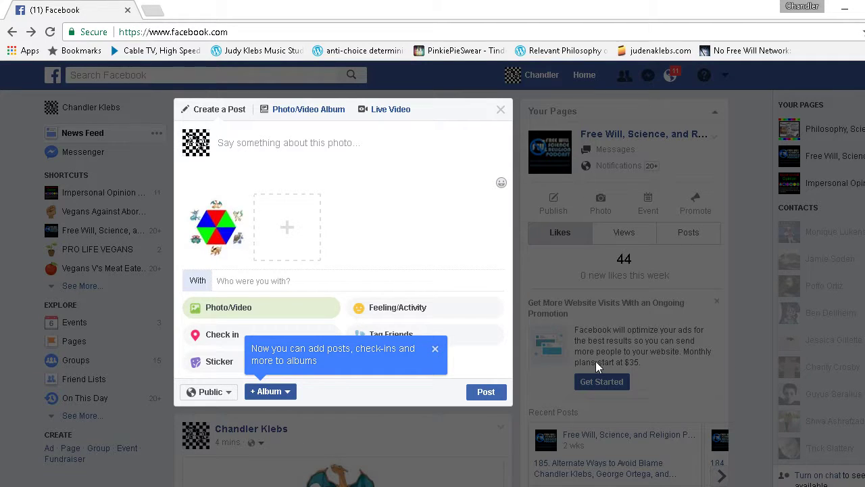
left_click(435, 348)
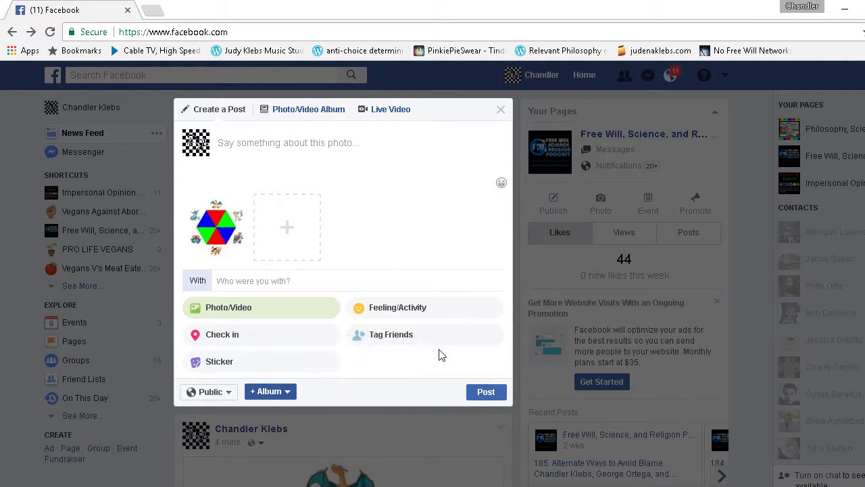
left_click(475, 393)
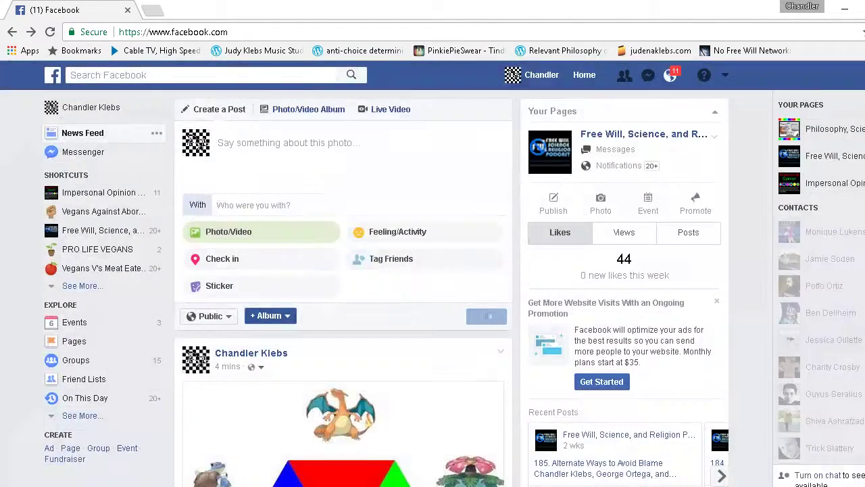
Review the newly published hexagon post in the news feed and open its photo in the enlarged view.
scroll(451, 291, "down", 1)
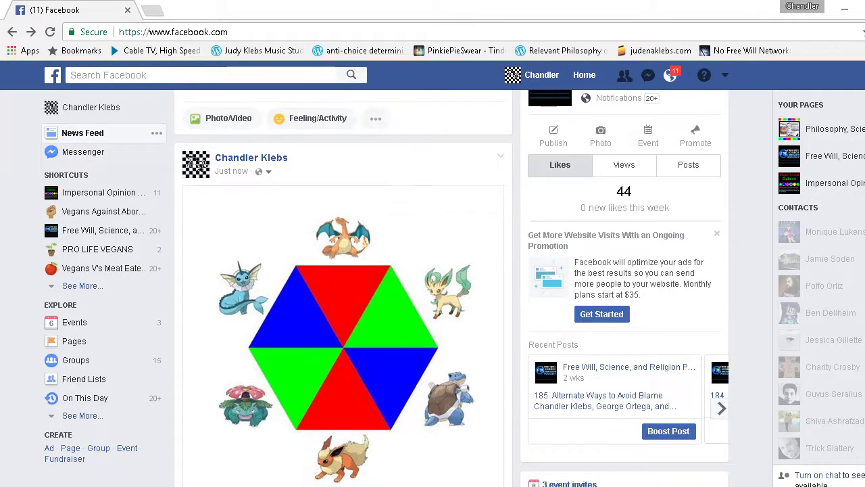
scroll(819, 298, "down", 1)
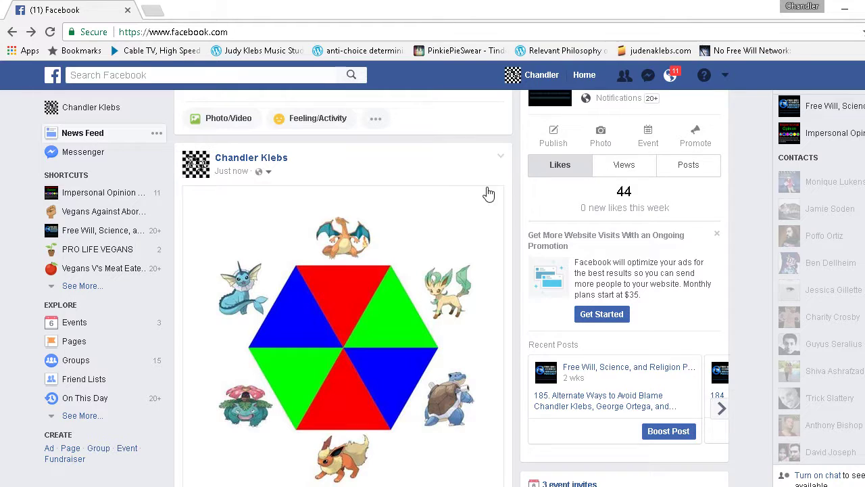
scroll(473, 185, "down", 3)
scroll(473, 186, "up", 3)
scroll(473, 220, "down", 1)
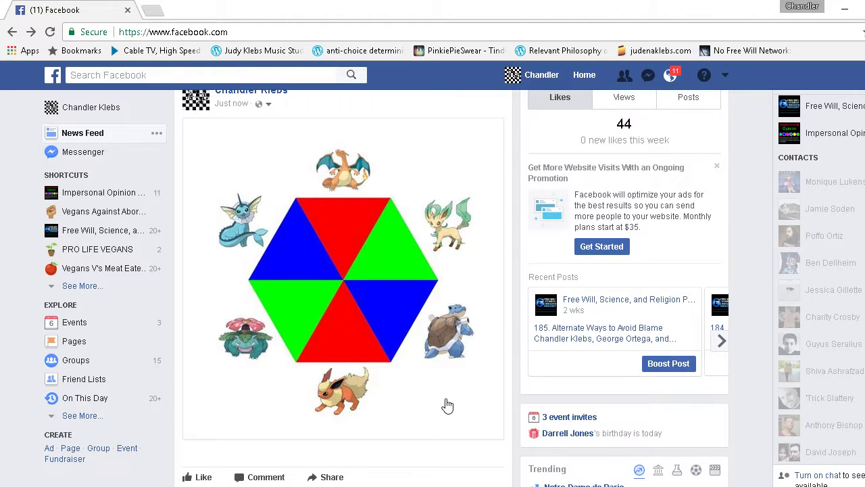
scroll(318, 316, "down", 1)
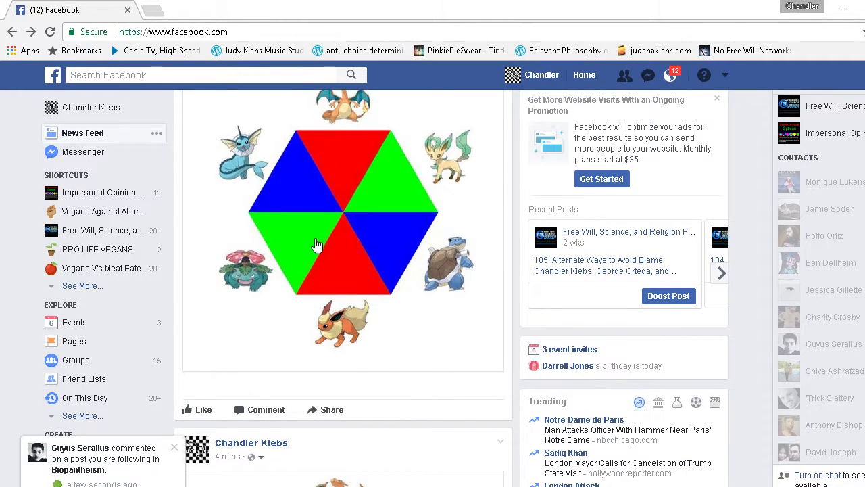
scroll(318, 245, "up", 1)
left_click(336, 249)
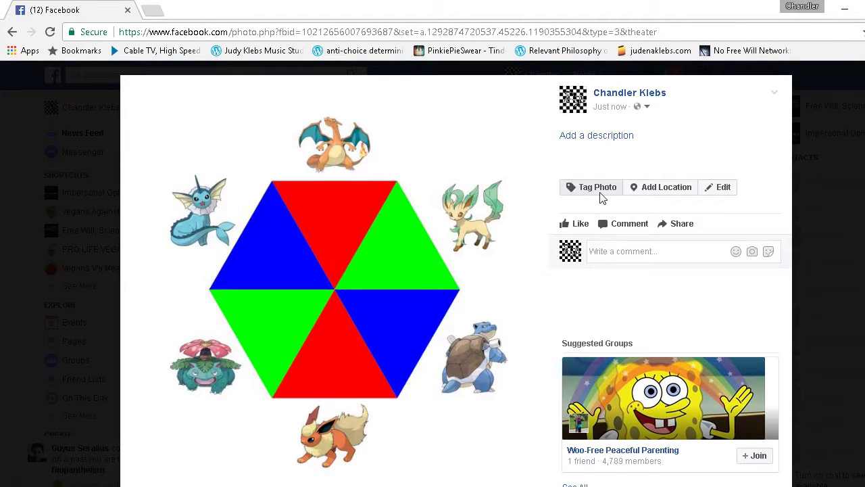
Start tagging the enlarged hexagon photo and tag a friend on Charizard.
left_click(601, 192)
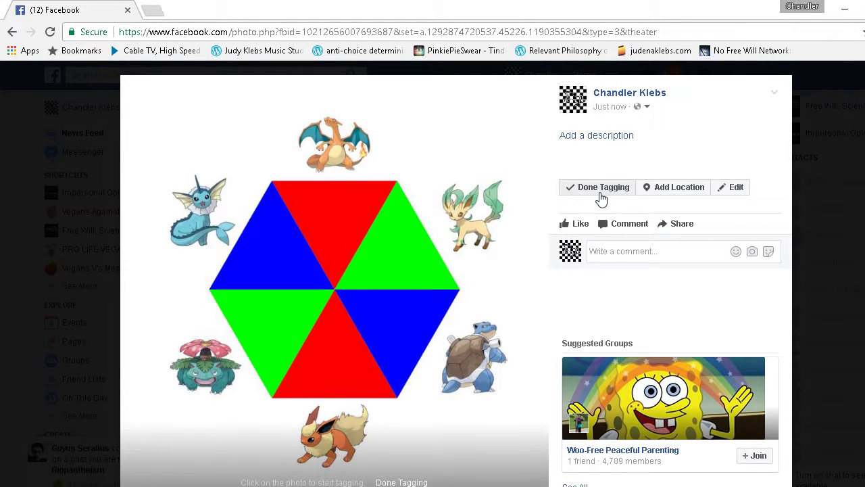
left_click(333, 140)
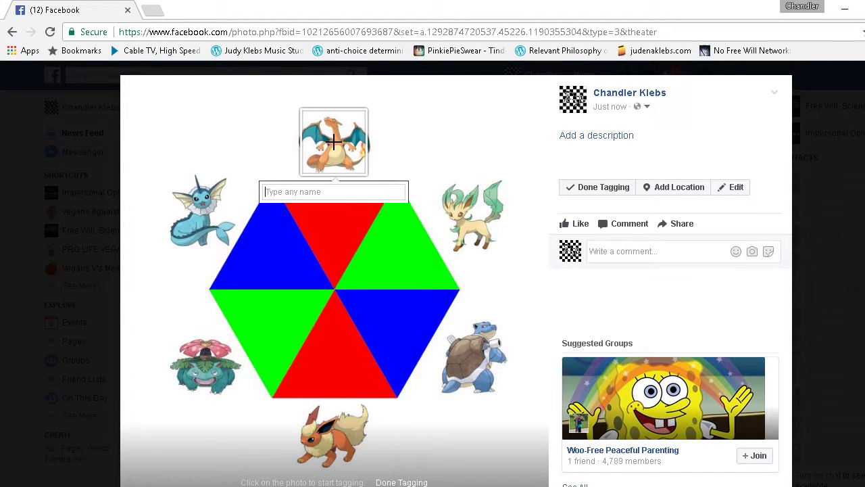
type("j")
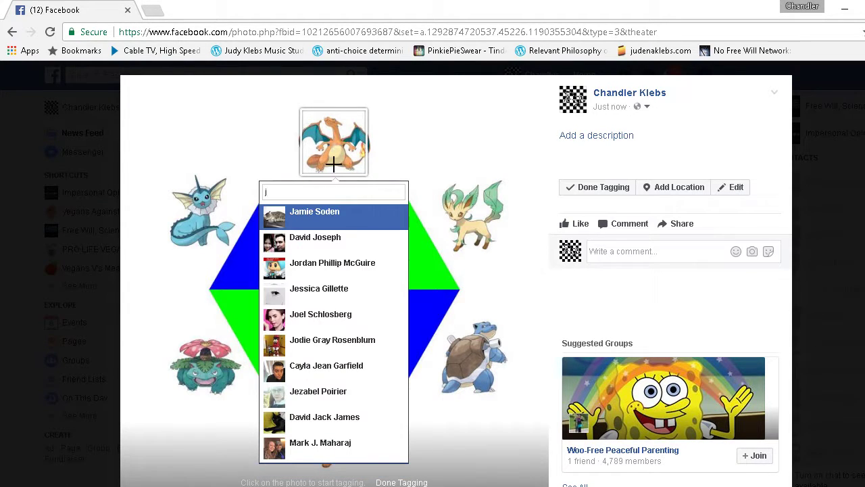
left_click(323, 223)
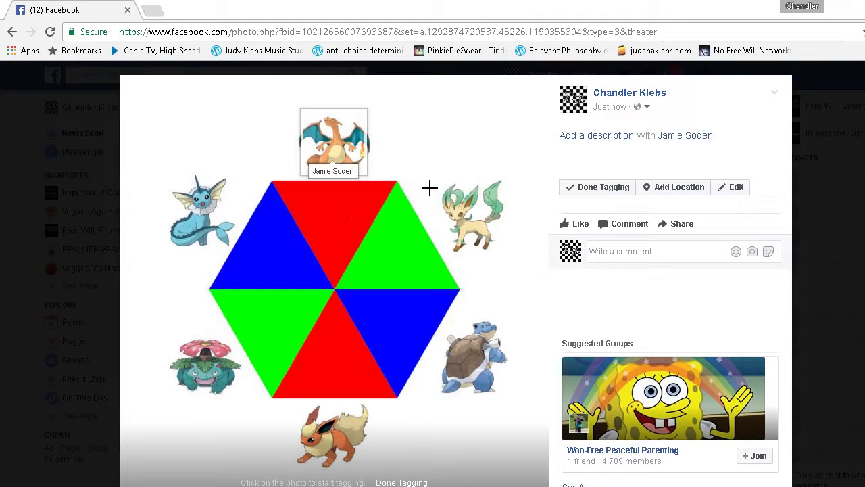
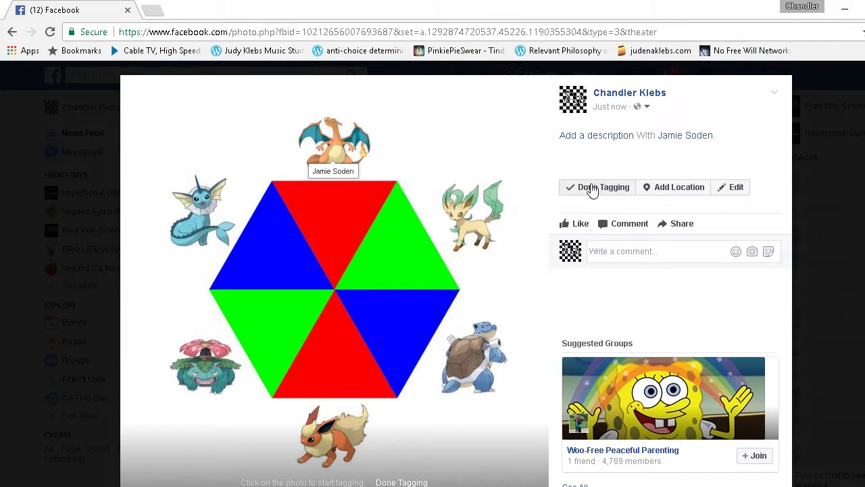
Tag one friend on Venusaur and another friend on Blastoise in the hexagon photo.
left_click(205, 364)
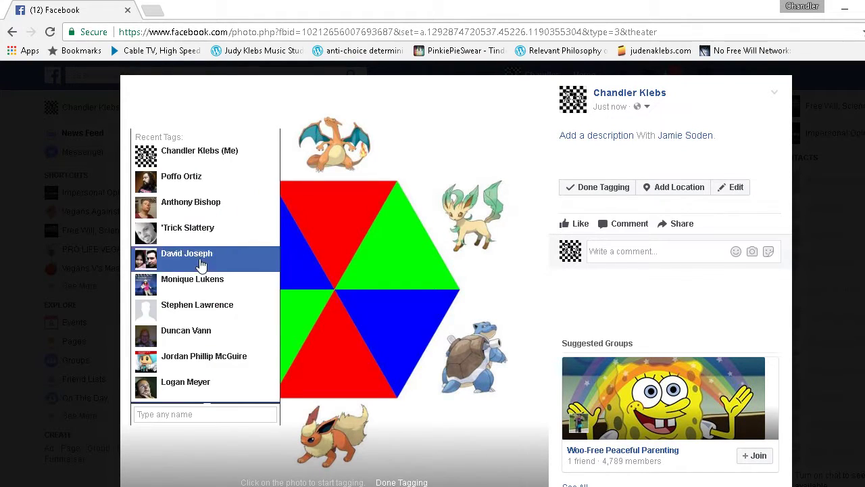
left_click(195, 181)
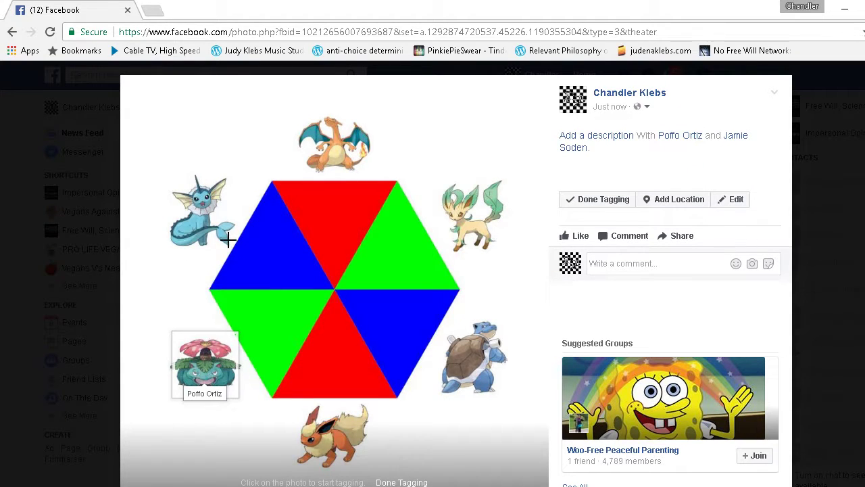
left_click(475, 370)
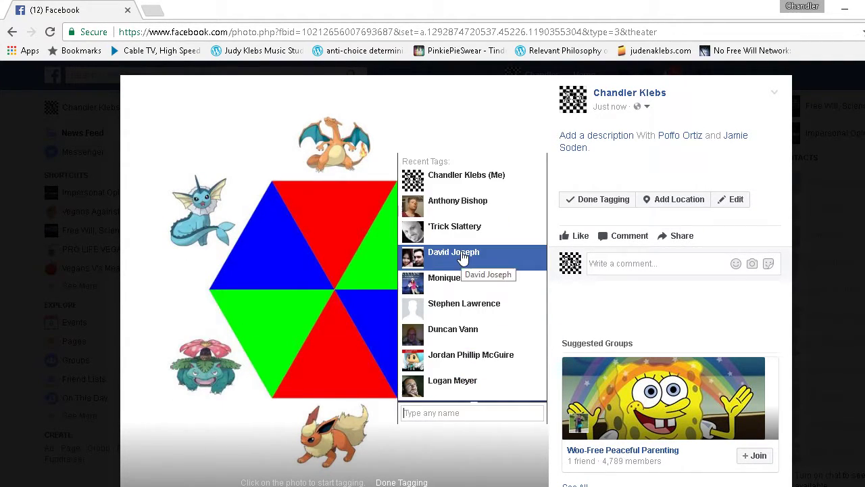
type("b")
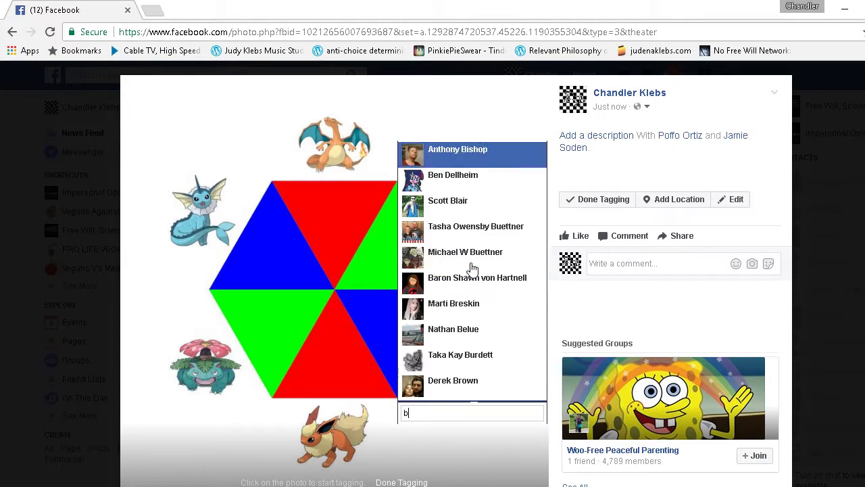
left_click(467, 175)
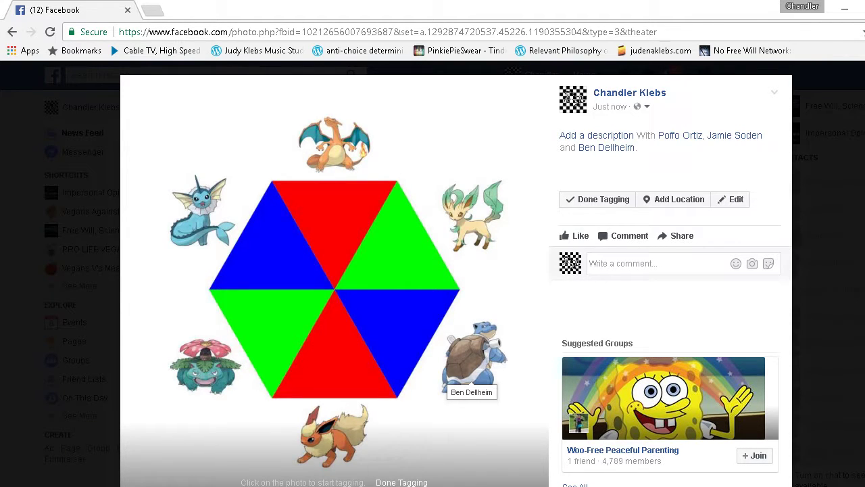
Close the enlarged photo, look over the hexagon post in the news feed, and switch to the drawing in Inkscape.
key("Escape")
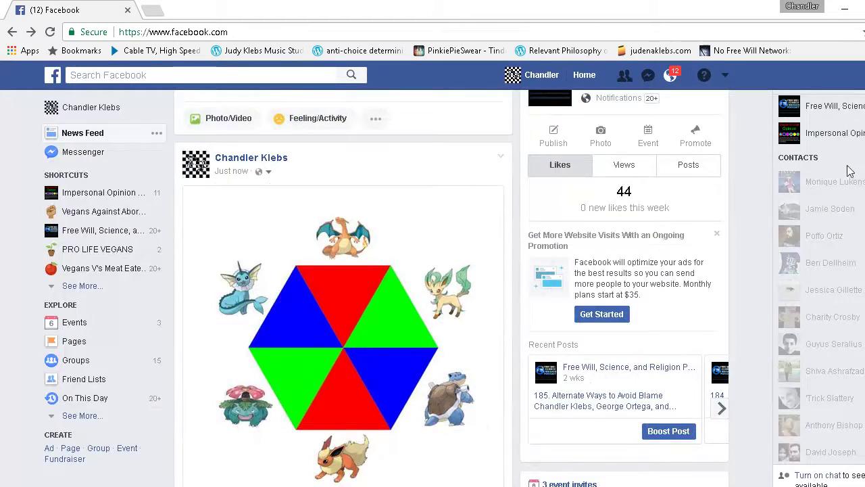
scroll(439, 260, "up", 1)
scroll(432, 264, "down", 5)
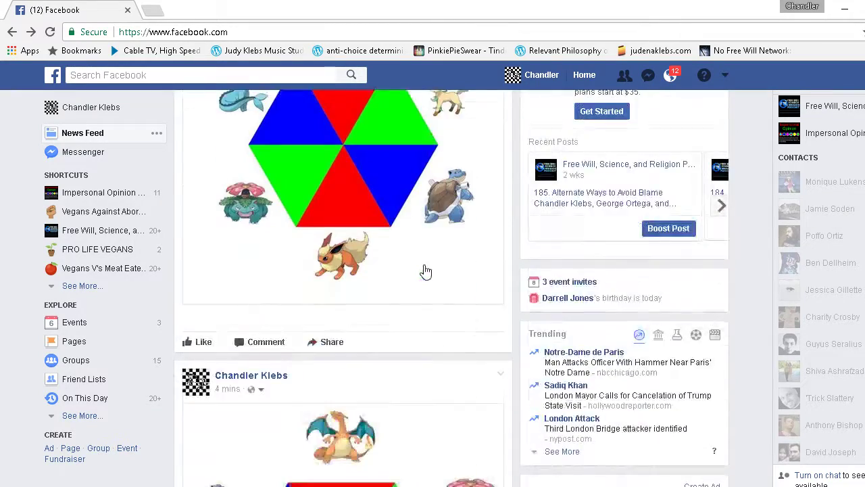
scroll(423, 270, "up", 5)
scroll(423, 270, "down", 1)
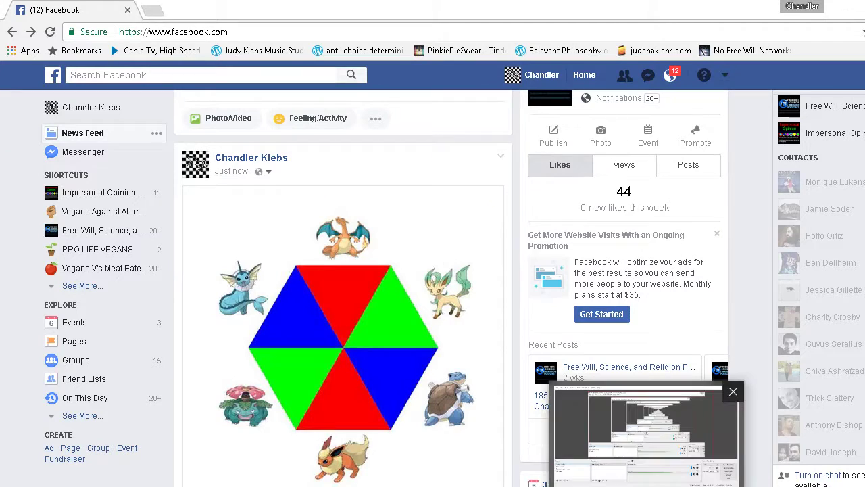
left_click(671, 420)
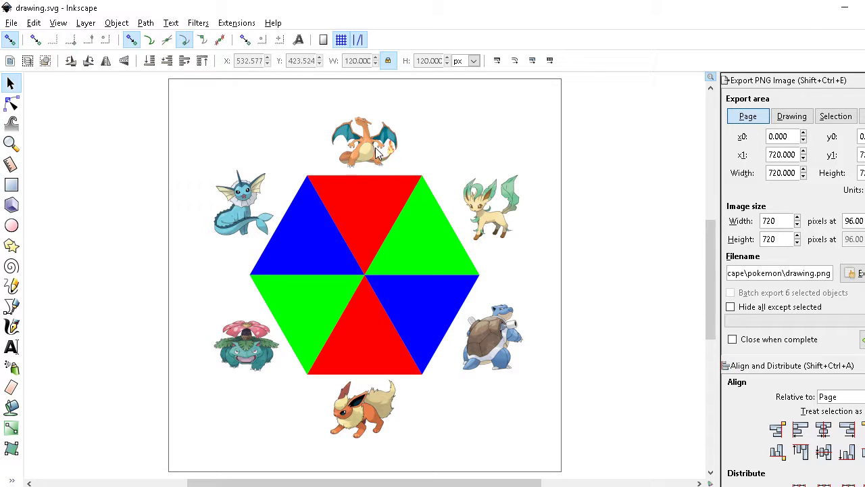
Try Charizard inside the upper red triangle, then move Leafeon and Charizard outward, away from the hexagon.
left_click_drag(367, 153, 367, 208)
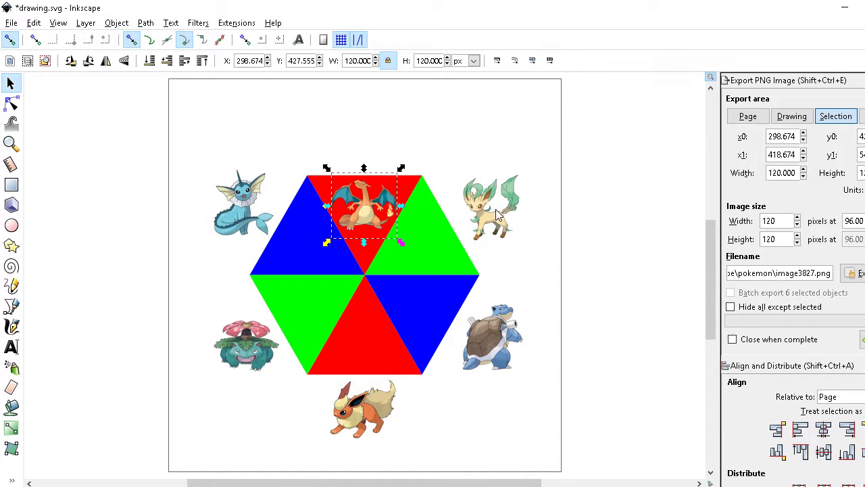
key("Escape")
left_click(483, 226)
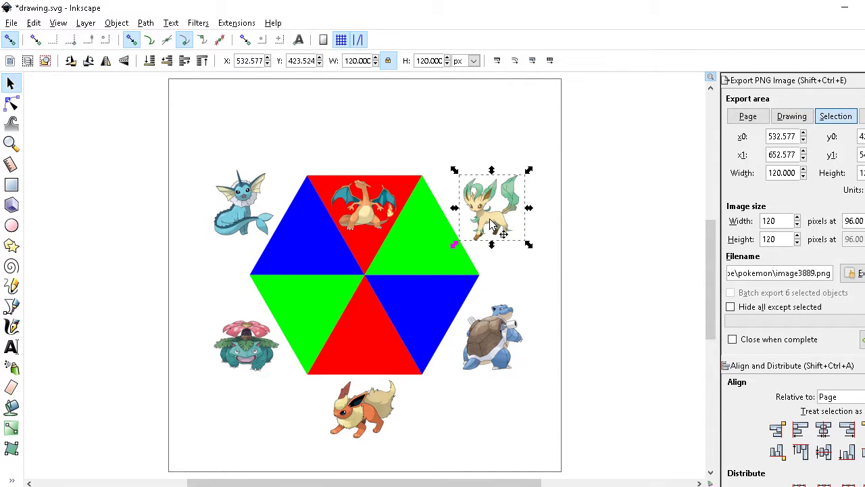
left_click_drag(483, 226, 496, 189)
left_click_drag(363, 209, 360, 114)
Enlarge the hexagon group proportionally about its centre to about 687 px wide and 595 px high.
left_click(356, 213)
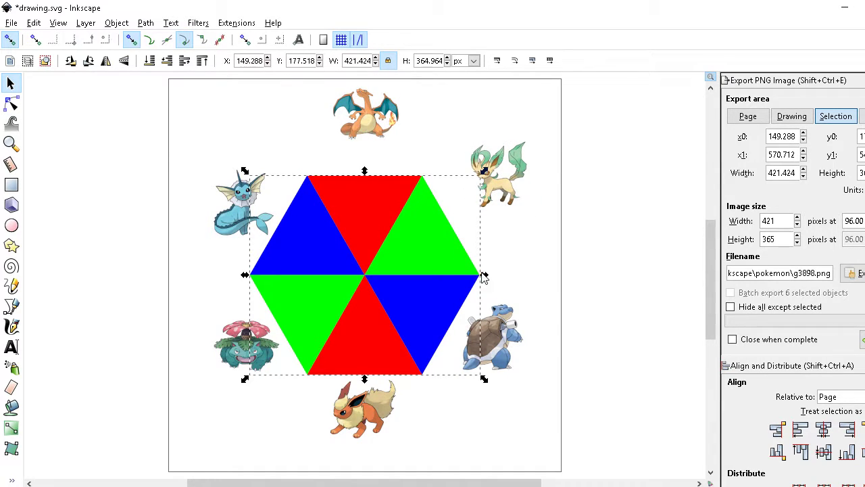
mouse_move(483, 276)
left_mouse_down()
mouse_move(521, 284)
mouse_move(560, 275)
left_mouse_up()
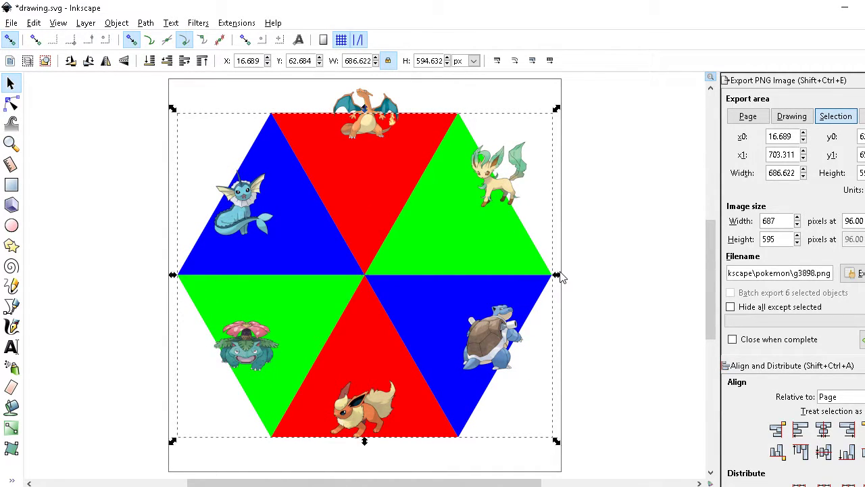
left_click(430, 102)
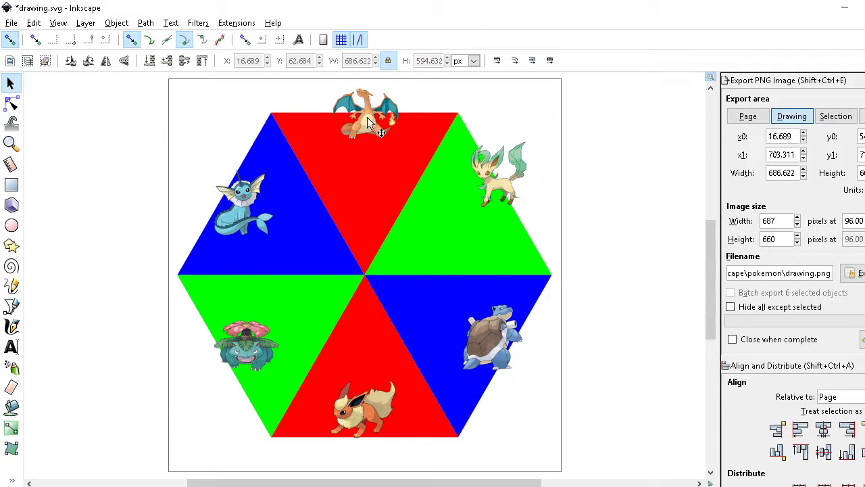
Move each of the six Pokémon images inside its own triangle of the enlarged hexagon.
left_click(372, 120)
left_click_drag(373, 120, 362, 180)
left_click_drag(243, 223, 273, 236)
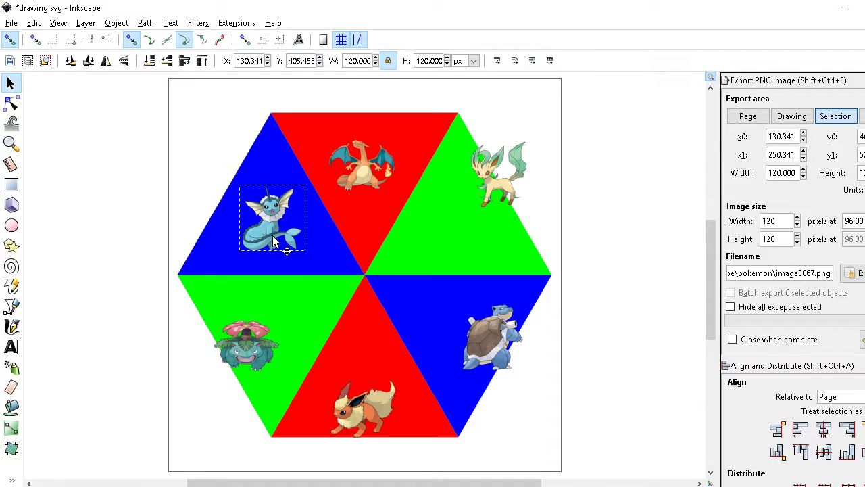
left_click_drag(497, 189, 464, 233)
left_click_drag(473, 356, 446, 348)
left_click_drag(358, 404, 359, 380)
mouse_move(252, 344)
left_mouse_down()
mouse_move(274, 305)
mouse_move(282, 324)
left_mouse_up()
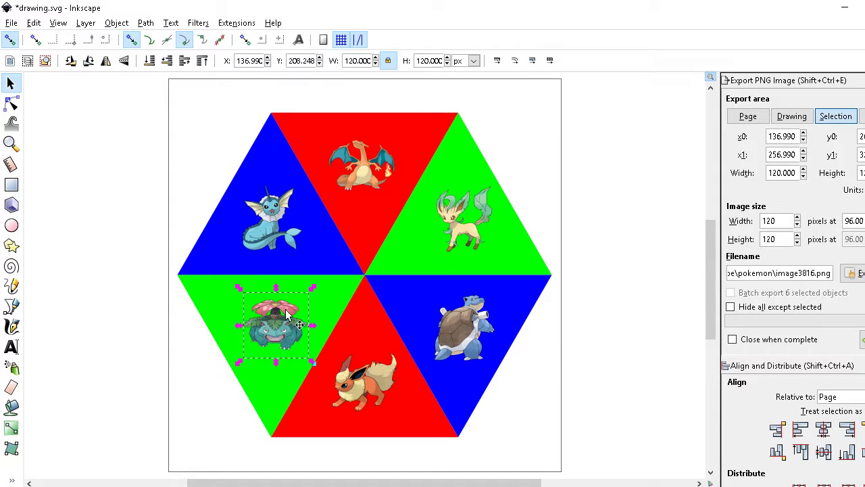
Nudge Charizard to about X 300, Y 494 px in the upper red triangle and save drawing.svg.
left_click(623, 198)
key("ctrl+s")
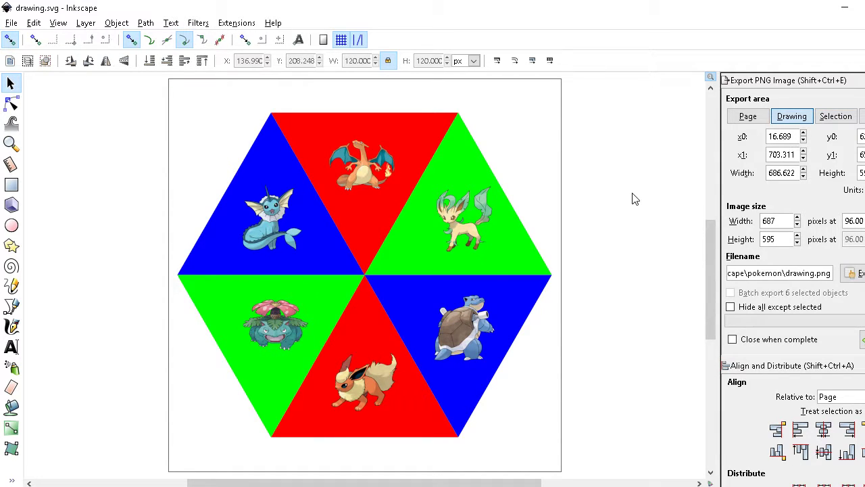
left_click_drag(362, 173, 365, 177)
key("ctrl+s")
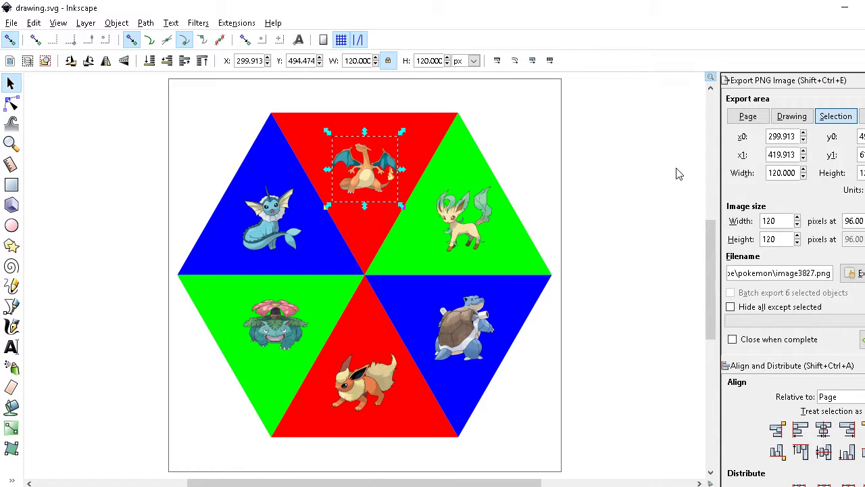
Export the whole page as a 720 × 720 px PNG, replacing the existing drawing.png.
left_click(747, 116)
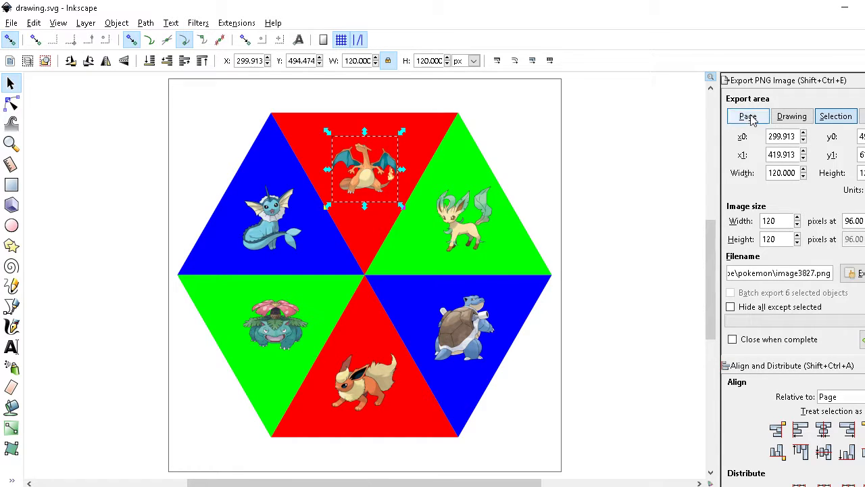
left_click(854, 273)
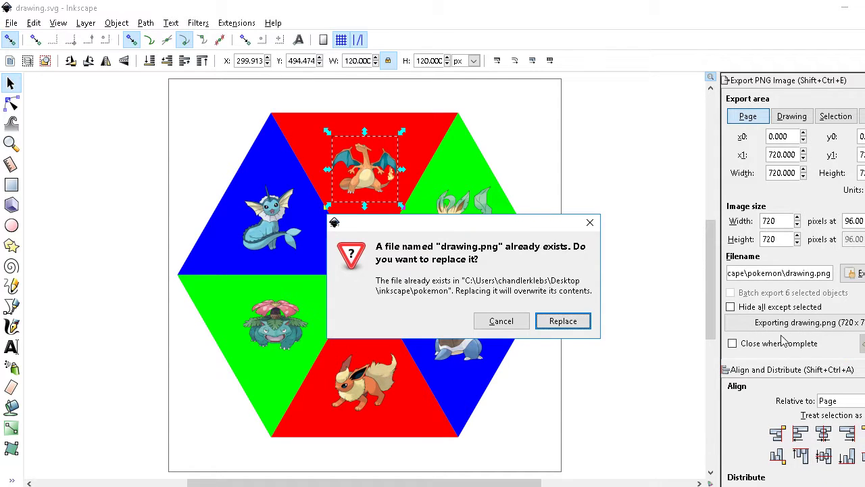
left_click(574, 322)
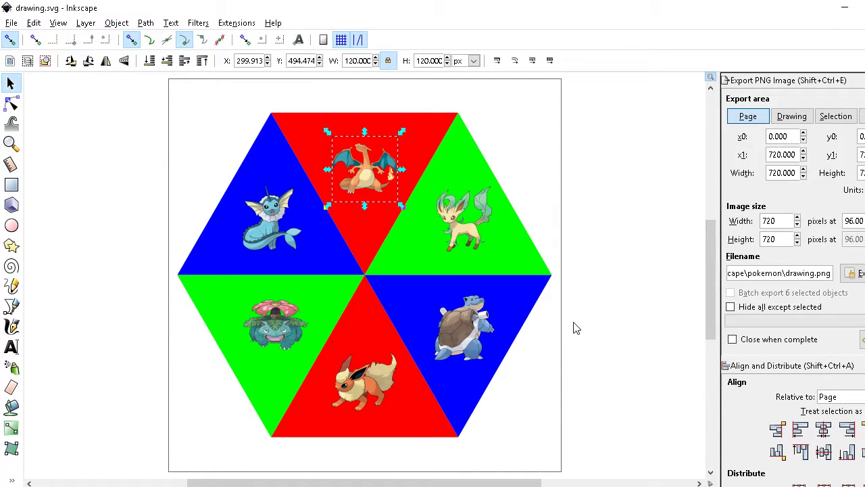
left_click(629, 286)
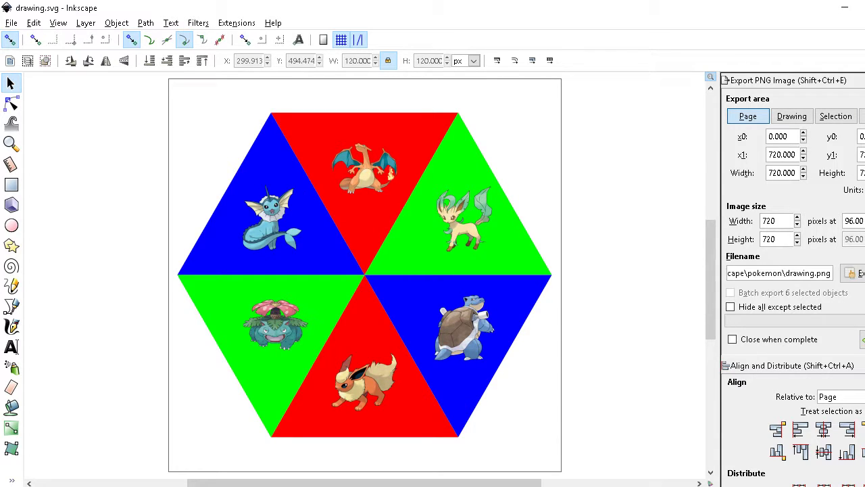
Save the drawing under the new name Omega Ruby Team Art as an Inkscape SVG in the pokemon folder.
left_click(12, 23)
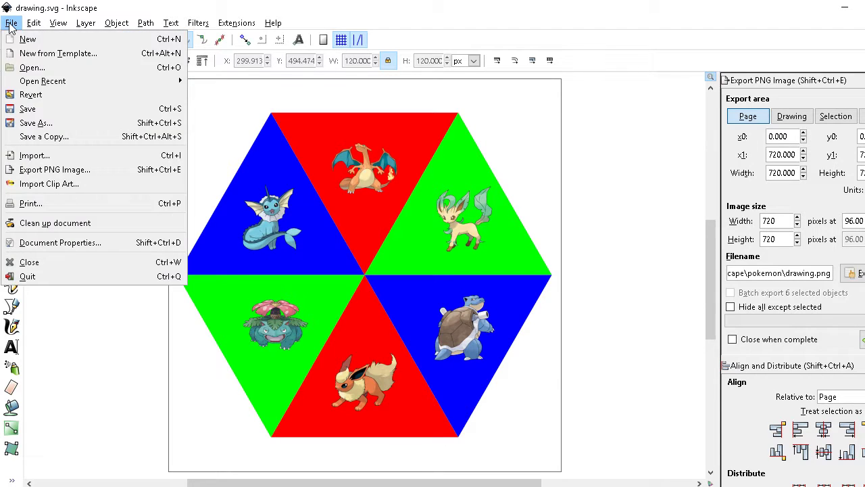
left_click(37, 122)
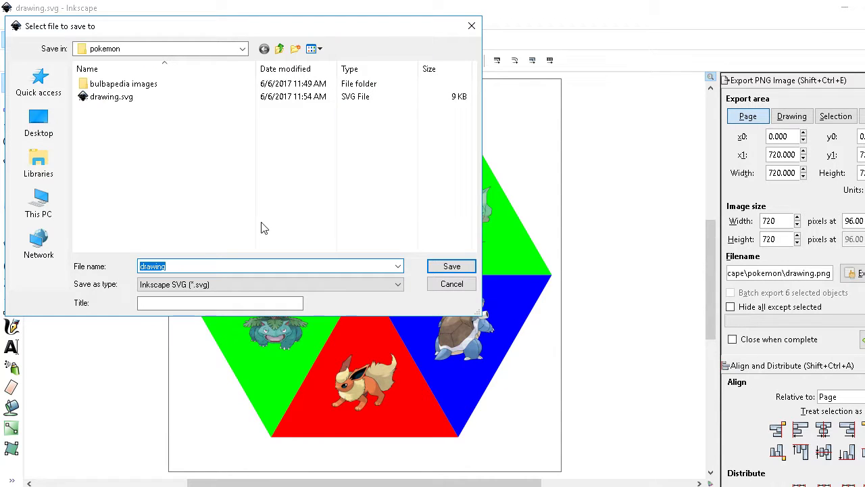
left_click(206, 267)
double_click(206, 267)
type("0")
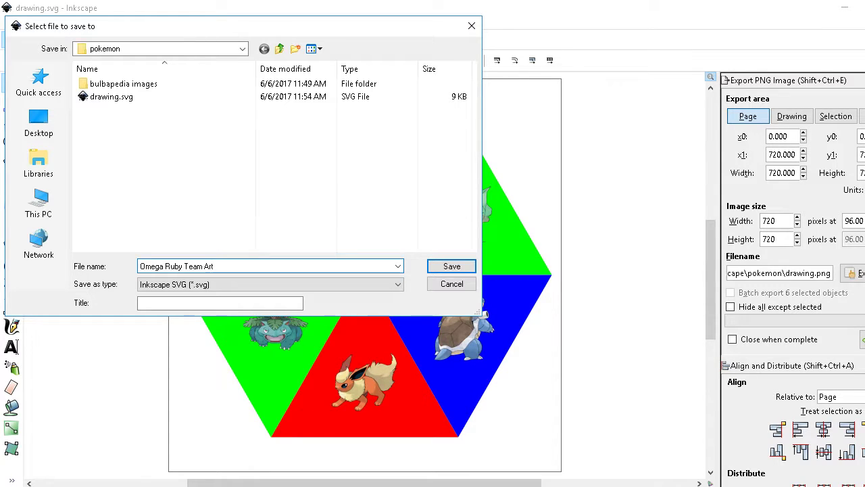
key("Return")
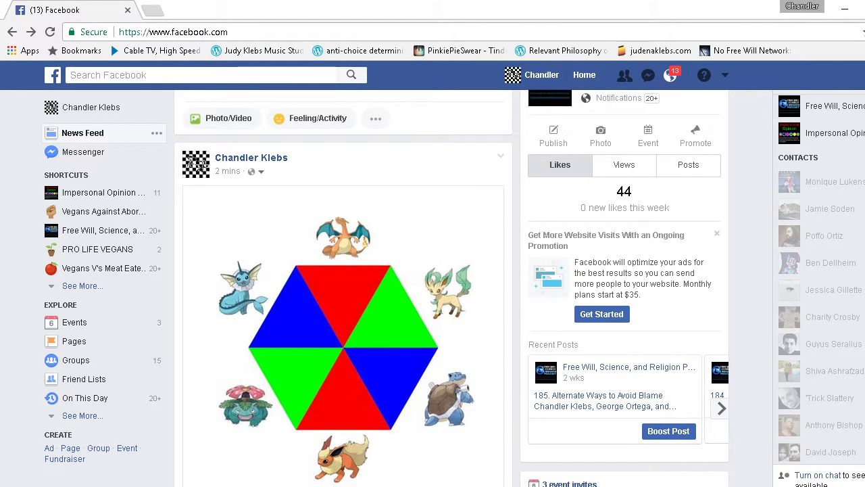
Switch to File Explorer, go up to the pokemon folder and open drawing.png to check the exported image.
left_click(301, 449)
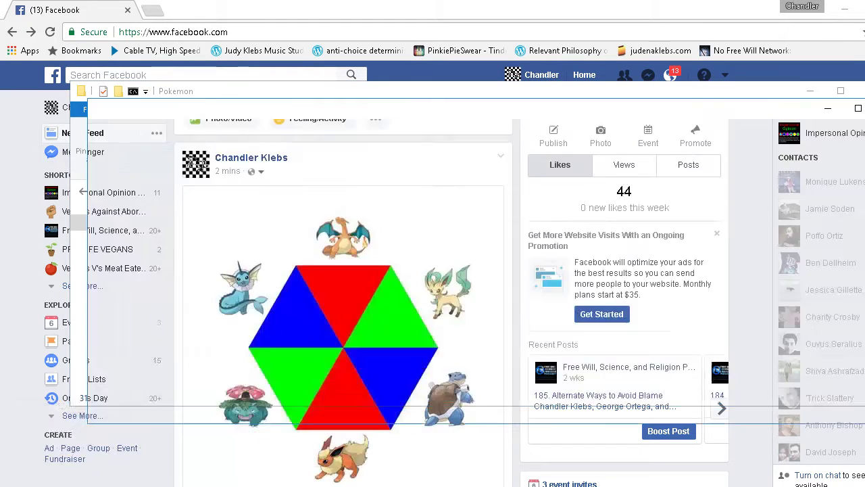
left_click(101, 446)
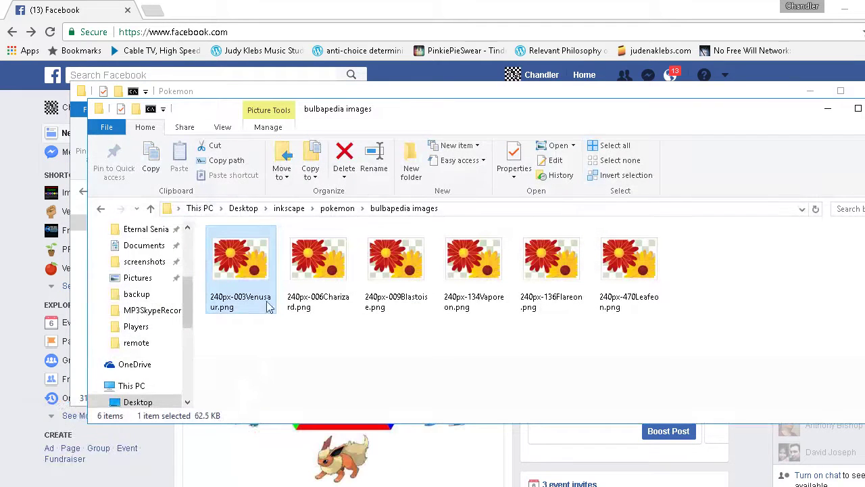
left_click(151, 208)
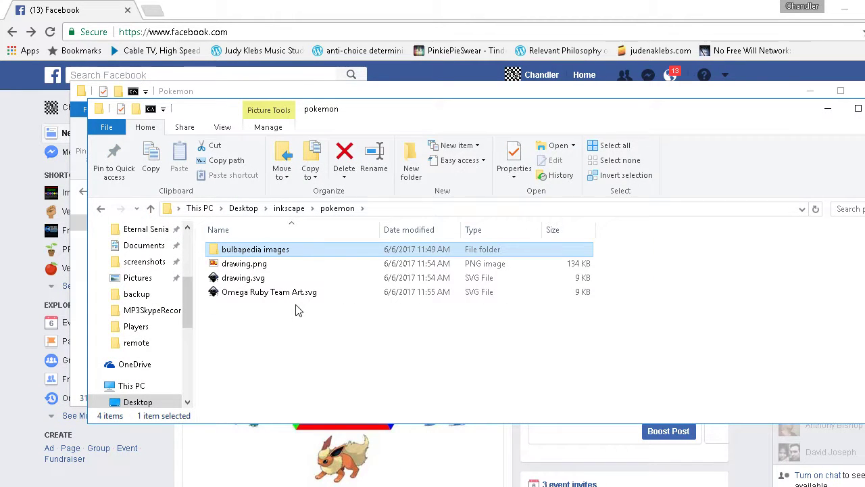
double_click(256, 263)
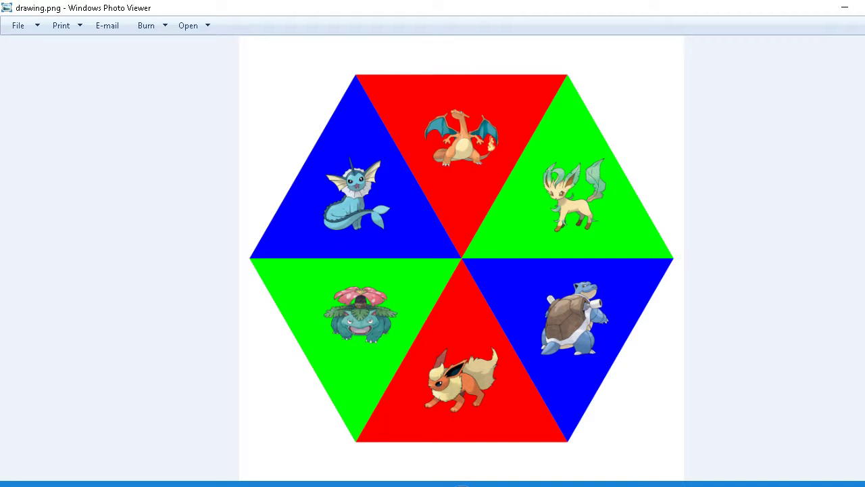
Close the image preview, switch to Facebook in Chrome and attach drawing.png from the pokemon folder to a new post.
key("alt+F4")
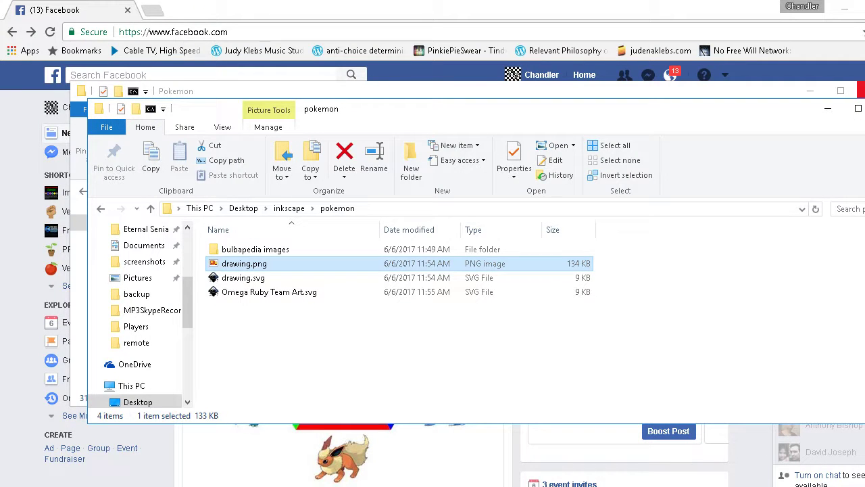
left_click(663, 8)
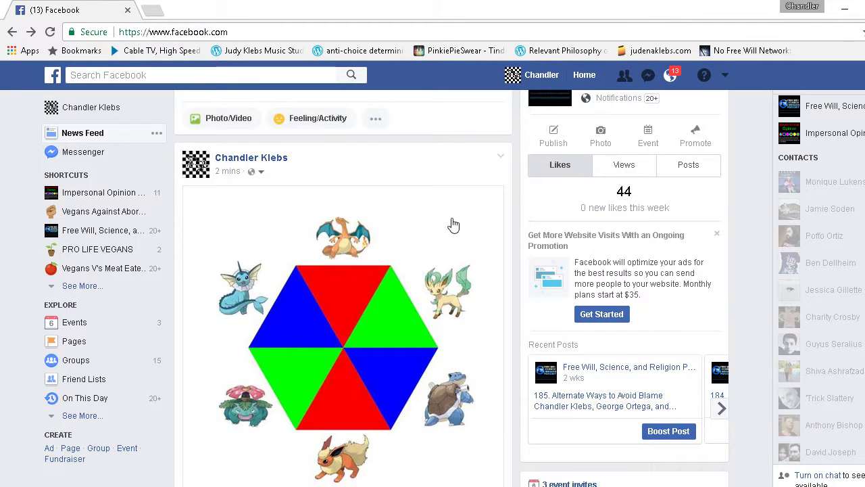
scroll(450, 223, "up", 1)
left_click(235, 192)
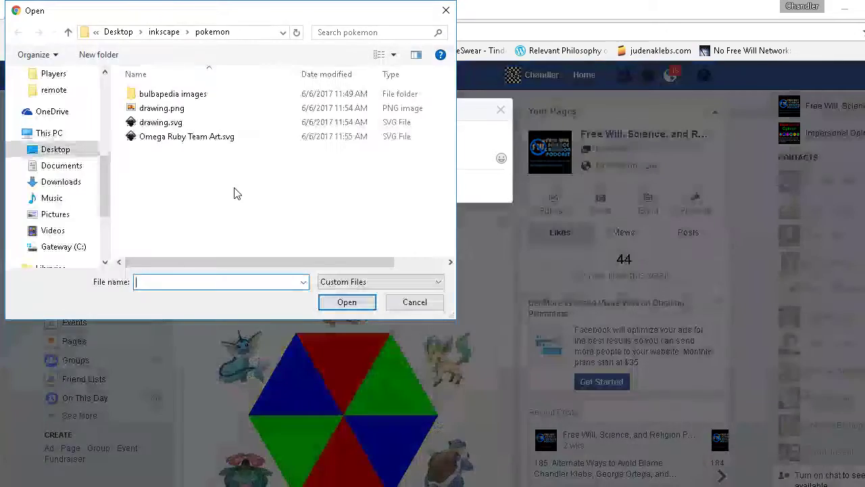
left_click(193, 109)
left_click(346, 303)
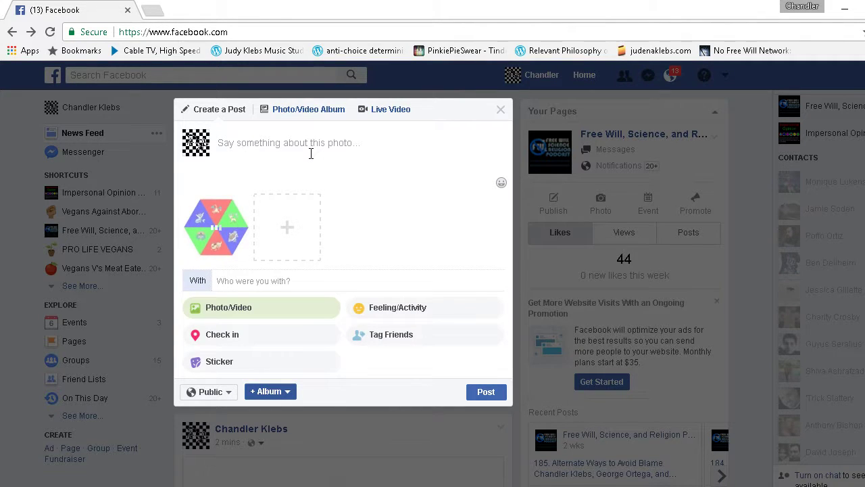
Caption the photo "This is some art which shows one of my favorite 6 Pokemon teams in Omega Ruby" and publish the post.
type("Thi")
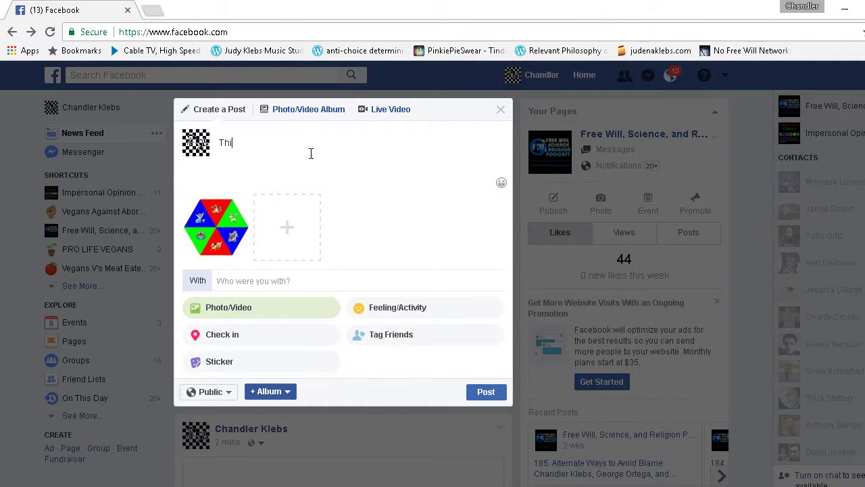
type("s is som")
type("hich shows one of my favorite 6 Po")
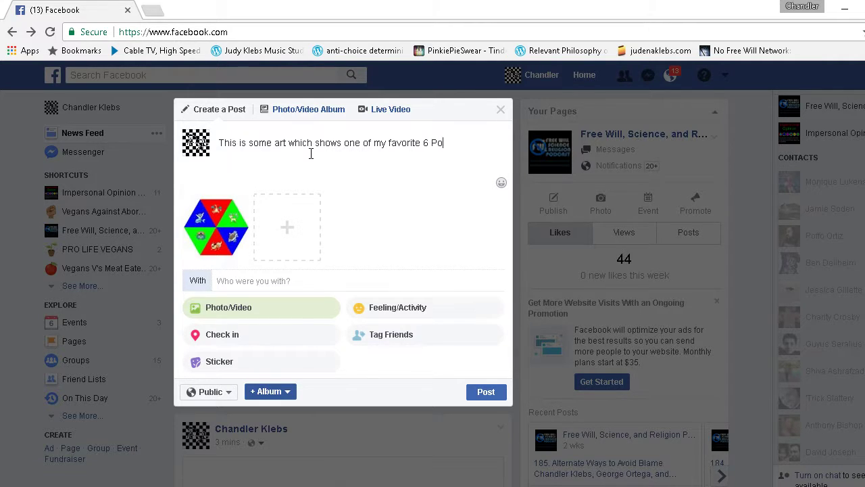
key("BackSpace")
key("BackSpace")
type("Pokemon teams in Ome")
left_click(490, 393)
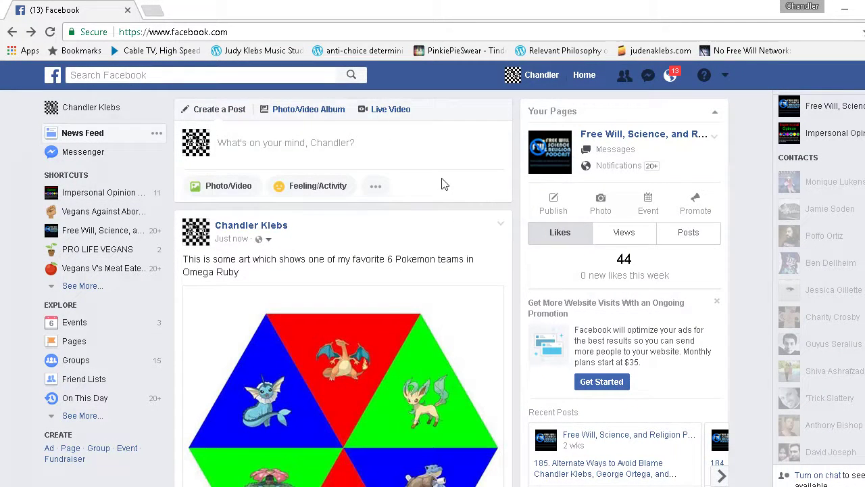
scroll(443, 184, "down", 1)
scroll(444, 184, "down", 1)
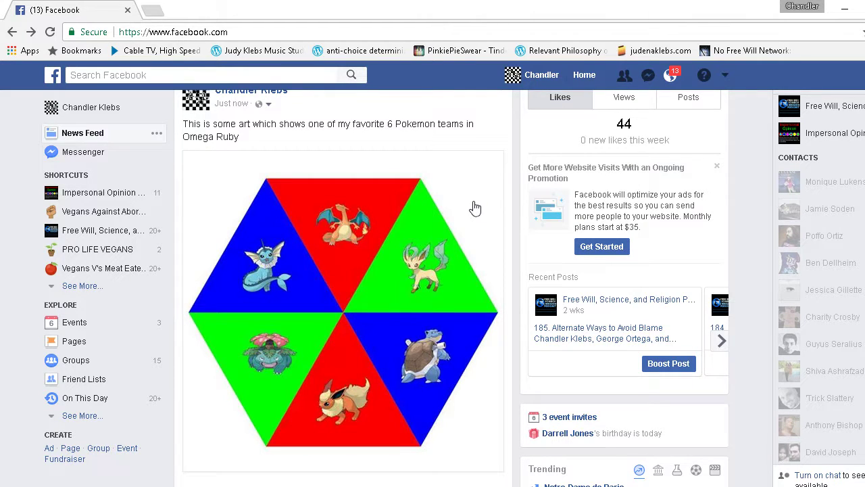
scroll(473, 209, "up", 2)
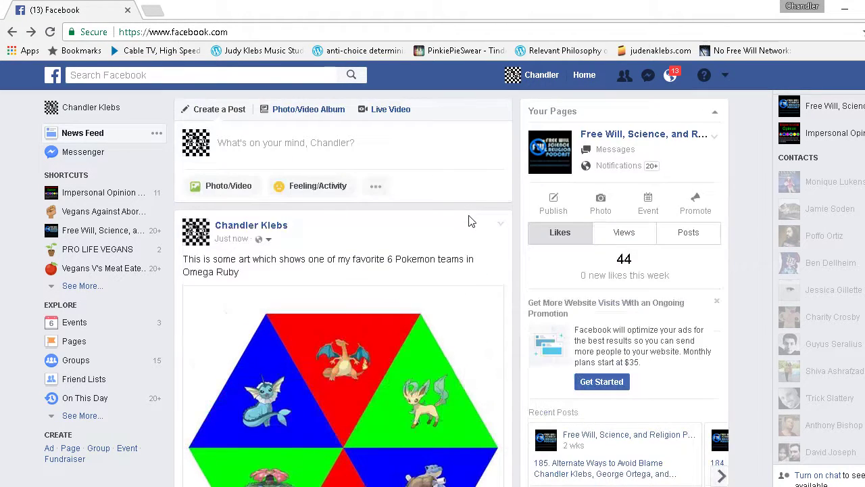
Open Gmail at mail.google.com/mail/ and start composing a new message.
left_click(388, 31)
type("mail.google.com/mail/")
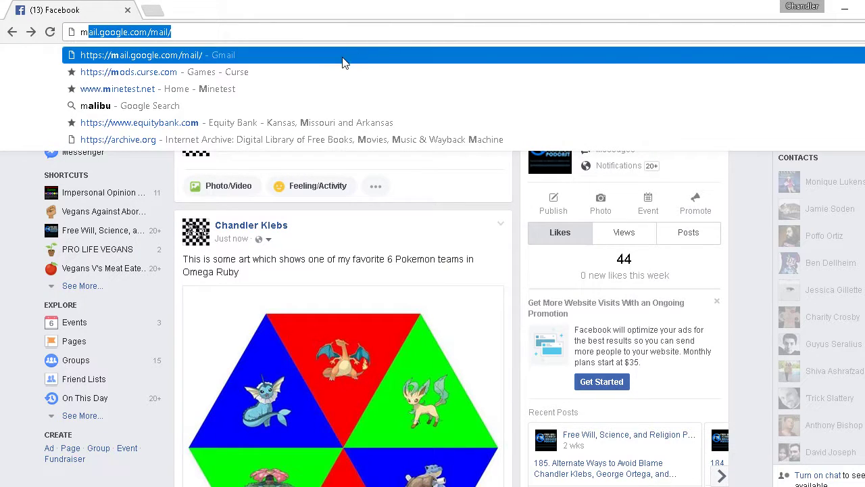
left_click(341, 62)
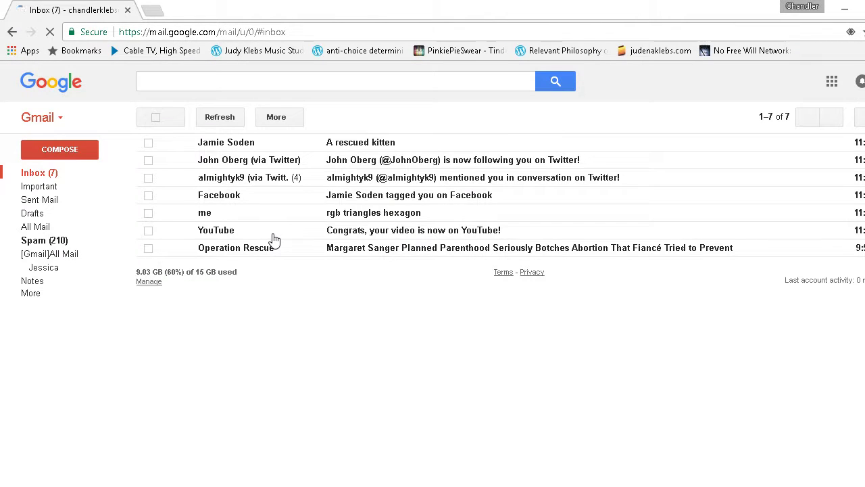
left_click(71, 145)
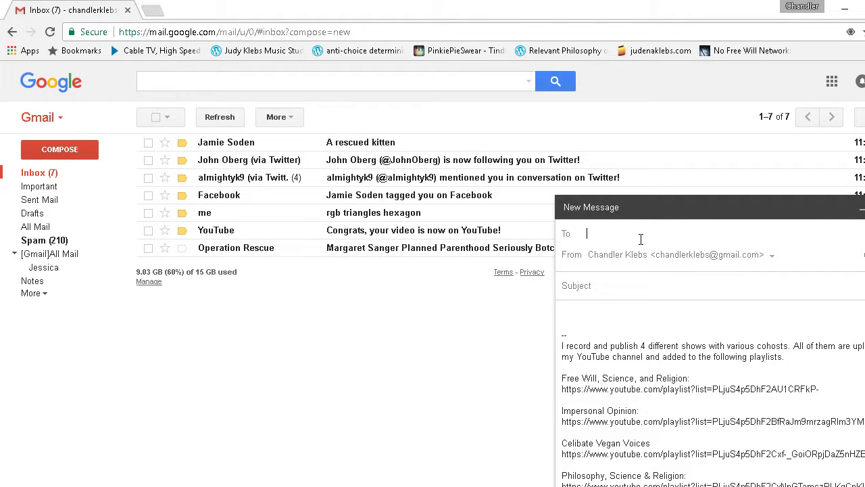
Address the message to the account owner's own Gmail, iCloud and Yahoo addresses.
type("c")
left_click(658, 263)
type("c")
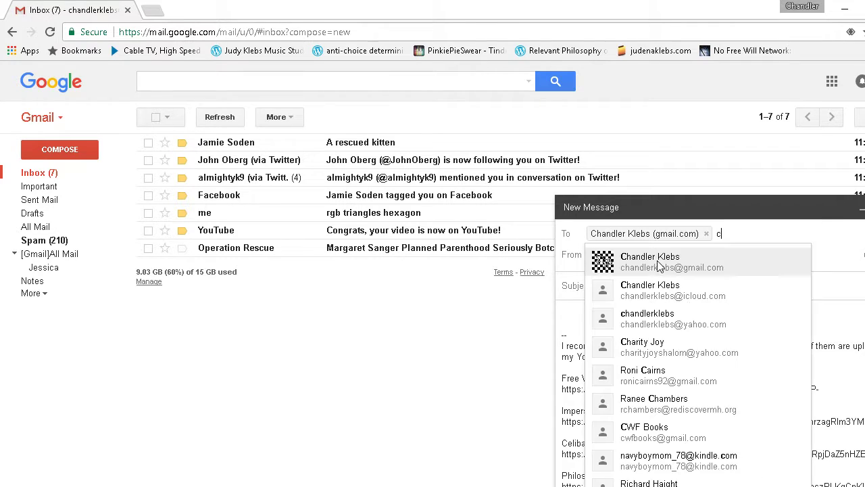
left_click(691, 297)
type("cloud.com) 1 more")
left_click(714, 326)
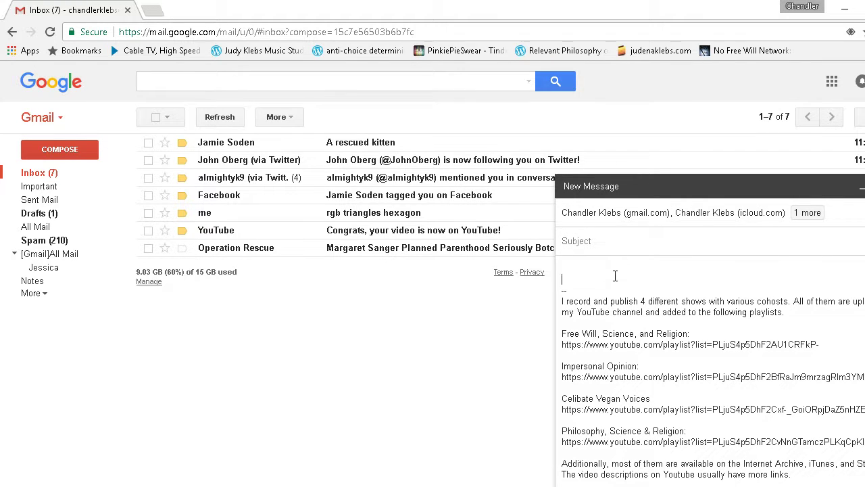
Delete the signature text from the message body and set the subject to "Omega Ruby Team Art".
key("ctrl+a")
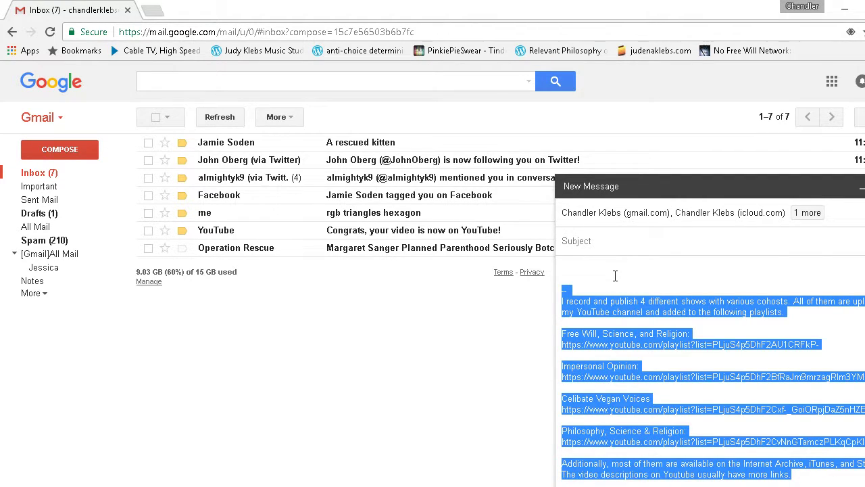
key("BackSpace")
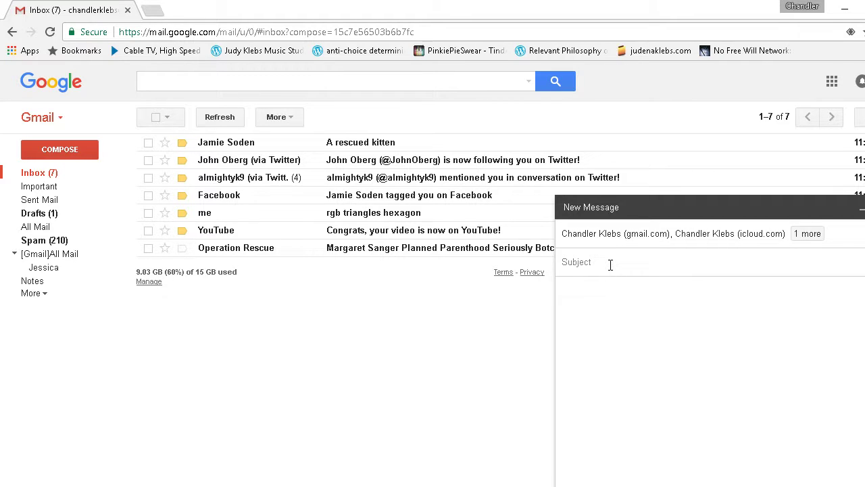
left_click(611, 265)
type("Omega Ruby Team Art")
Attach drawing.png and Omega Ruby Team Art.svg from the pokemon folder to the message.
left_click(636, 486)
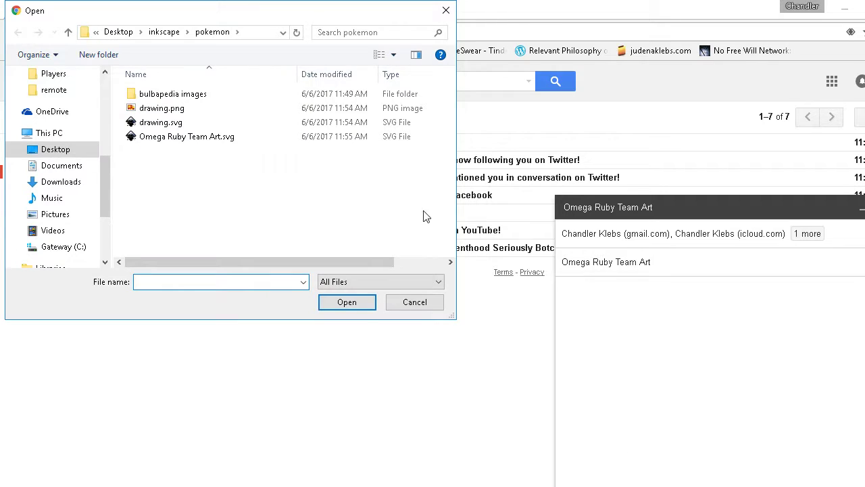
left_click(217, 138)
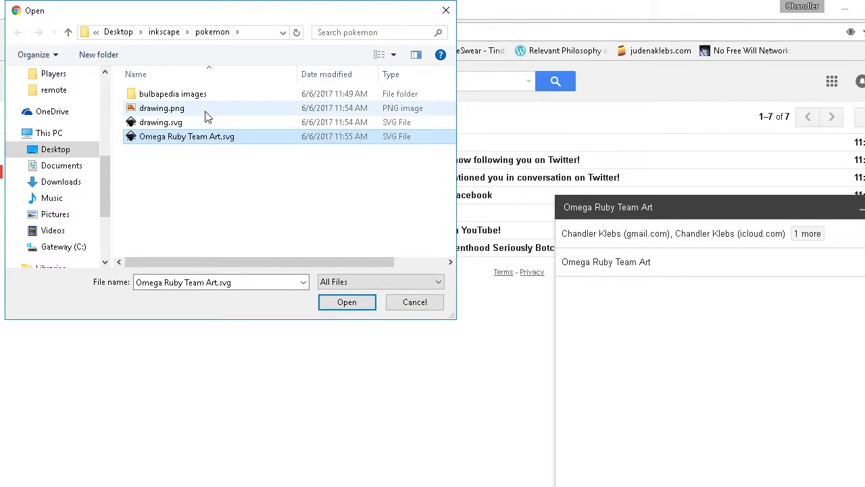
left_click(205, 112, "ctrl")
left_click(338, 302)
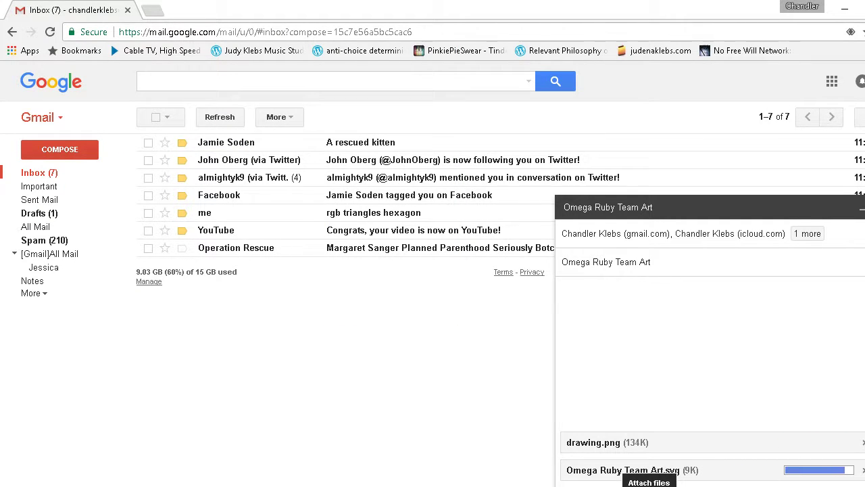
Attach all six Pokémon PNG files from the bulbapedia images folder and send the message.
left_click(649, 481)
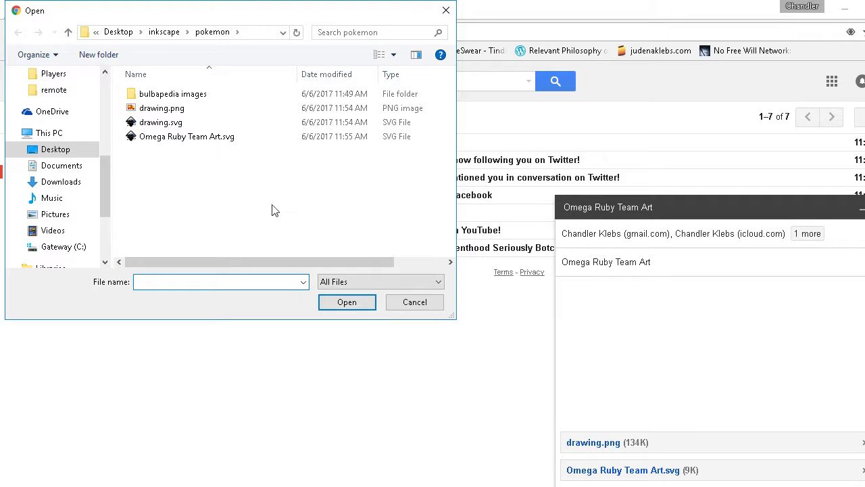
double_click(203, 94)
left_click(166, 103)
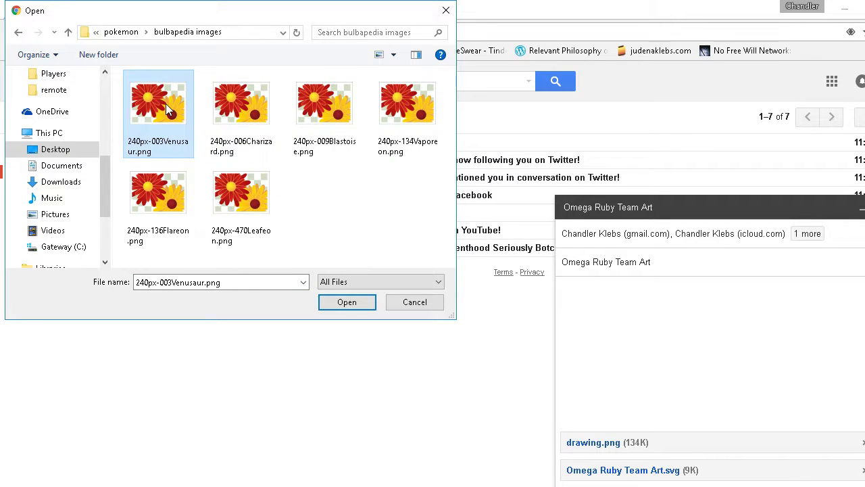
key("ctrl+a")
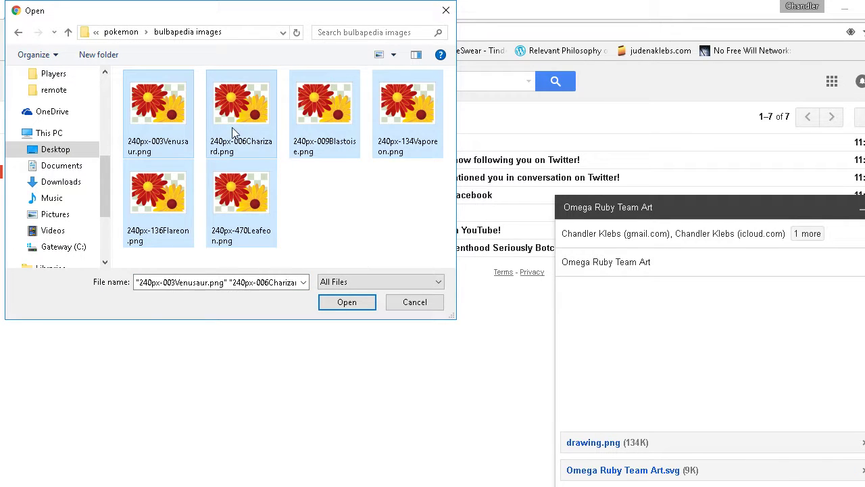
left_click(346, 302)
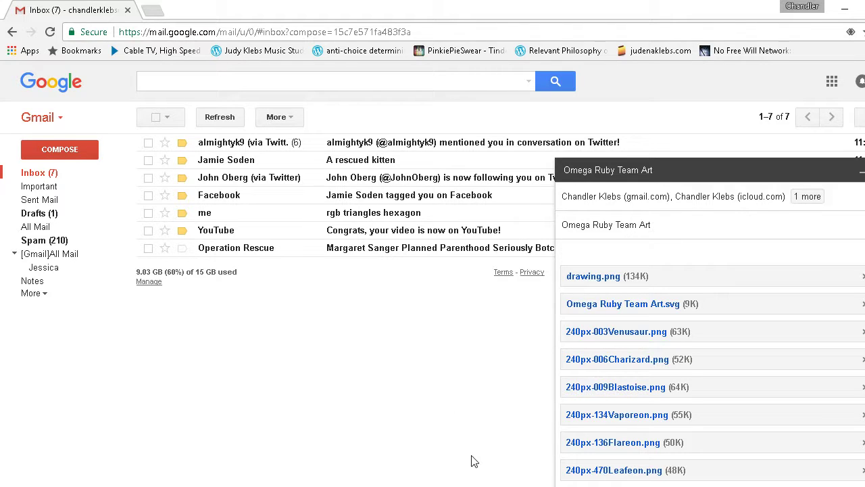
left_click(583, 486)
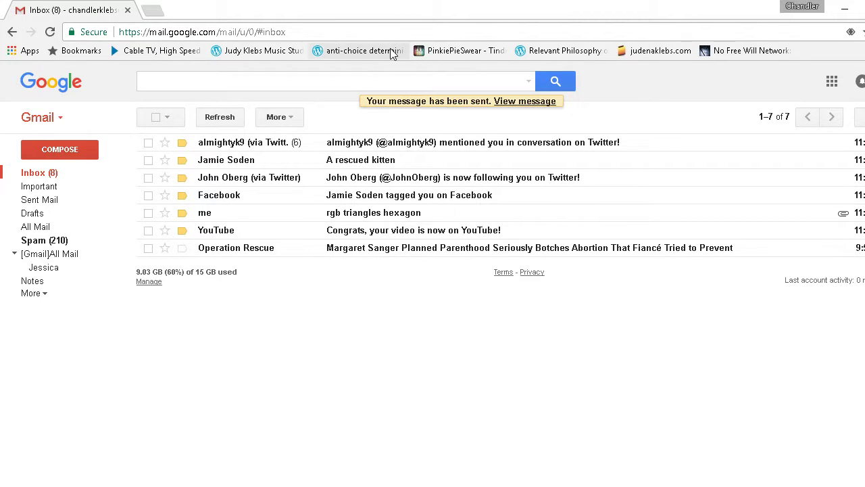
Open Google+ at plus.google.com in the same browser tab.
left_click(388, 28)
type("plus.google.com")
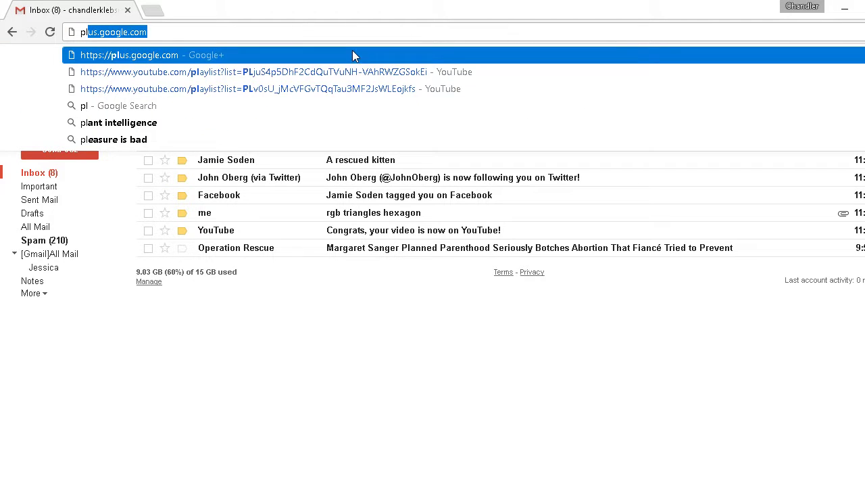
key("Return")
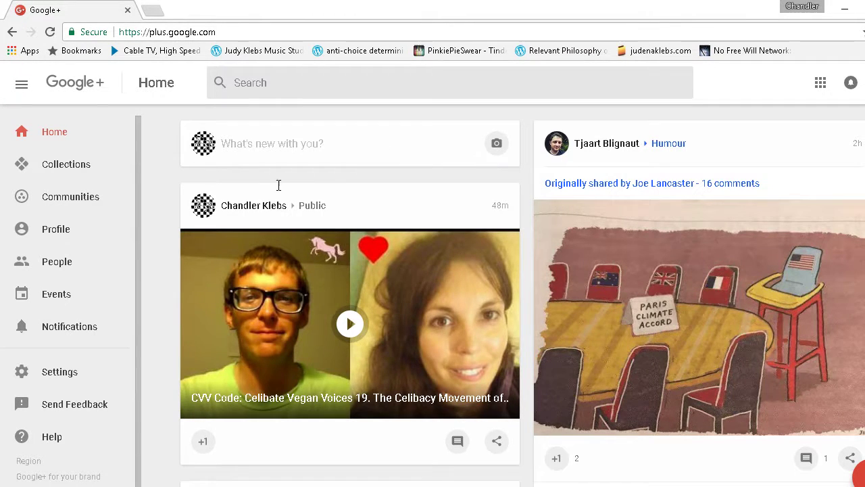
Start a Google+ photo post and upload drawing.png from the pokemon folder.
left_click(496, 145)
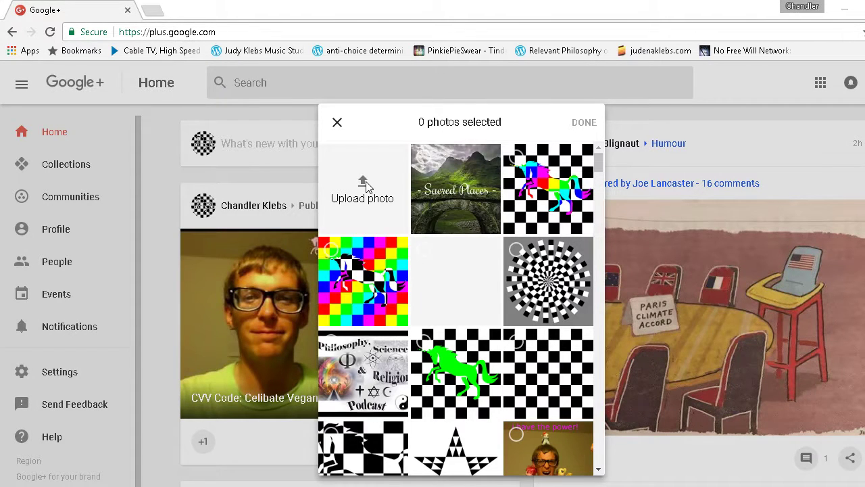
left_click(365, 180)
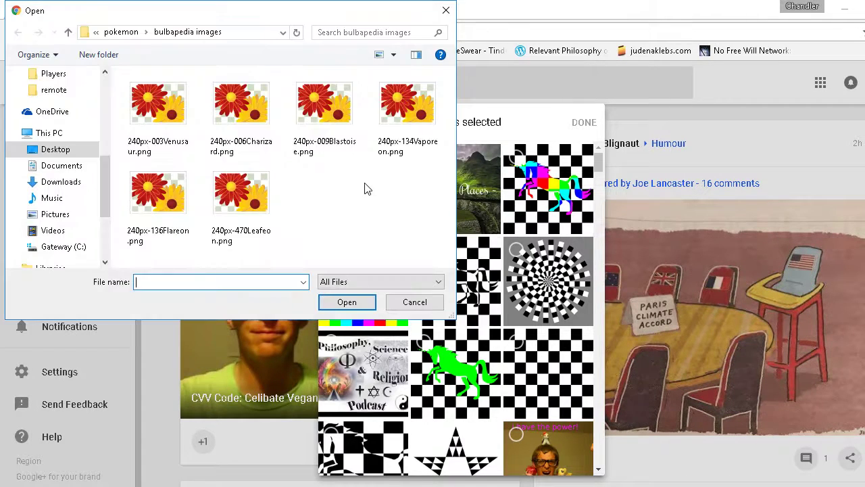
left_click(68, 32)
left_click(179, 109)
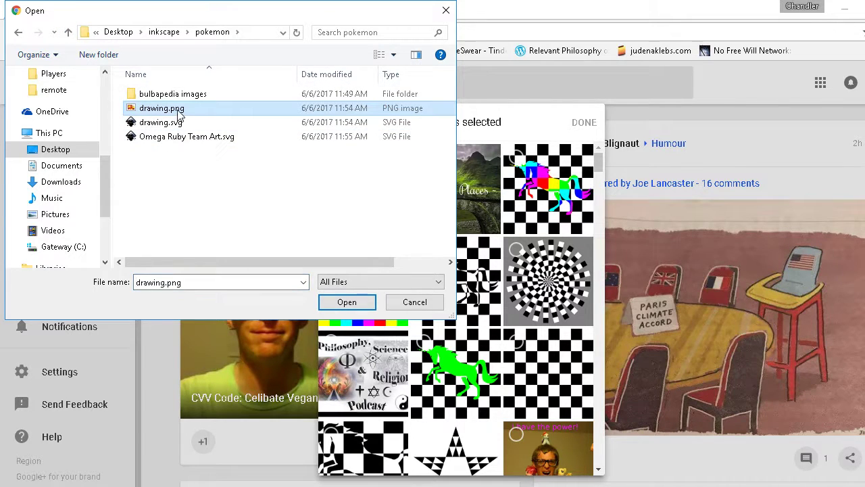
left_click(349, 304)
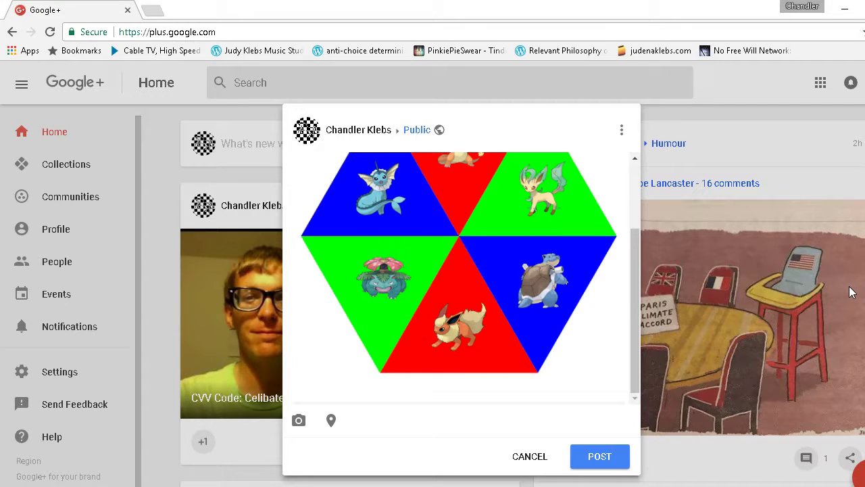
Publish the uploaded hexagon image as a public Google+ post without text and check it in the feed.
scroll(625, 294, "up", 2)
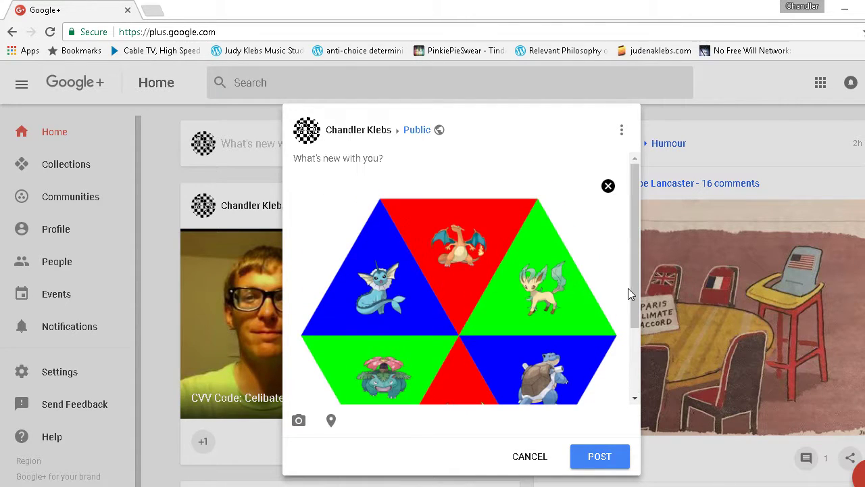
scroll(629, 294, "down", 3)
left_click(606, 459)
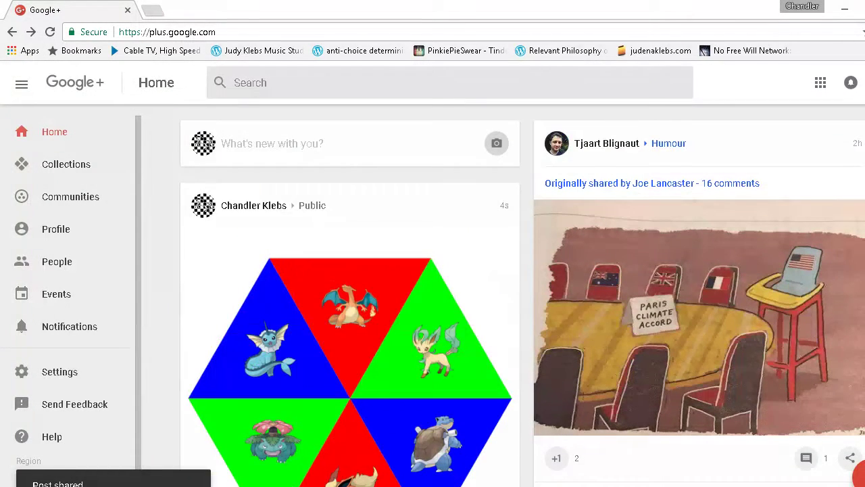
scroll(433, 297, "down", 1)
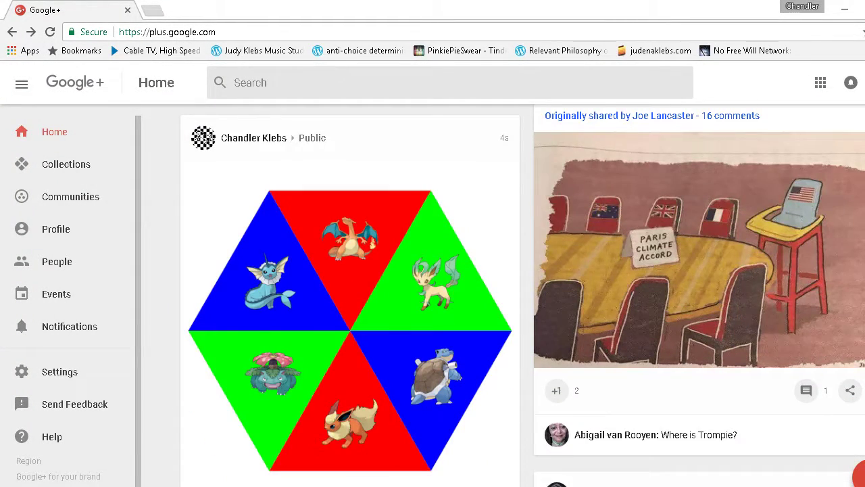
scroll(433, 297, "up", 1)
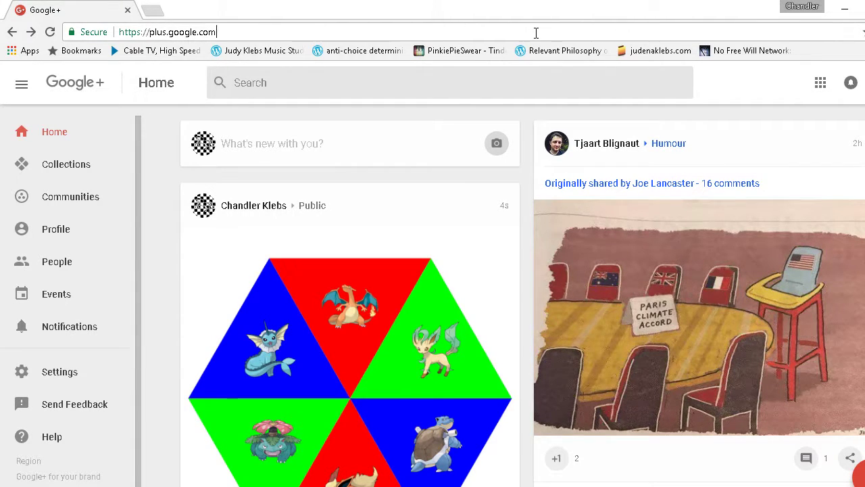
Open Twitter at twitter.com in the same browser tab.
left_click(536, 33)
type("tw")
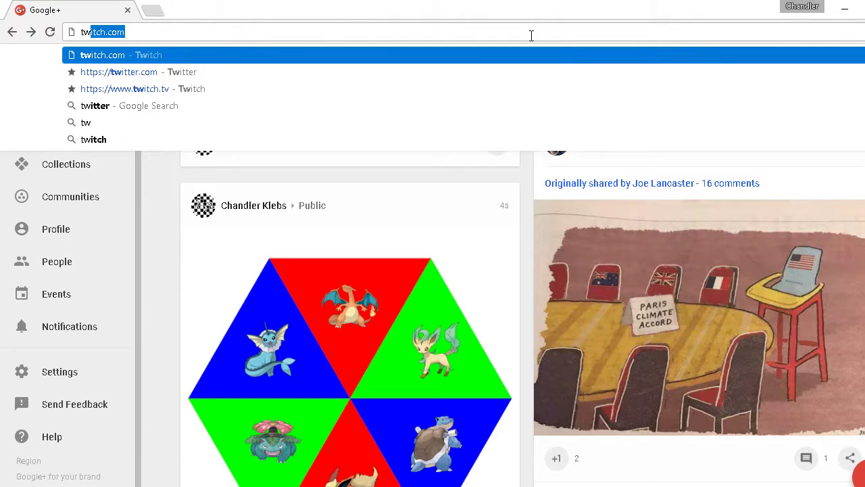
type("itt")
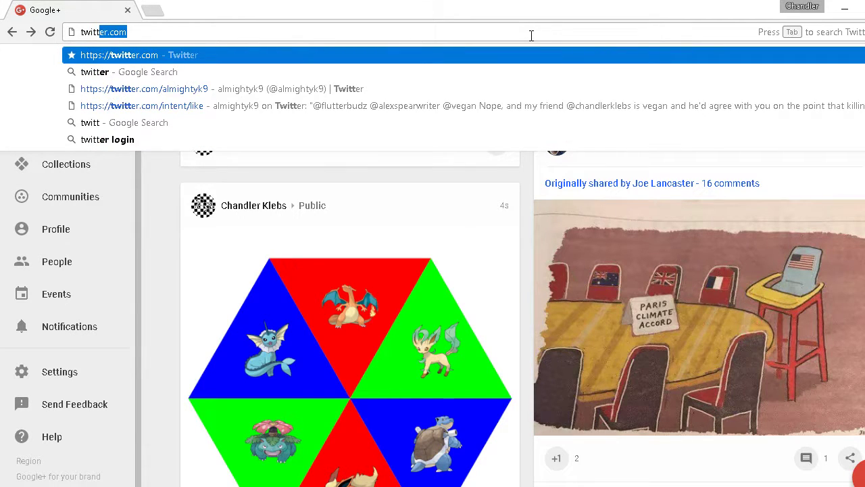
key("Return")
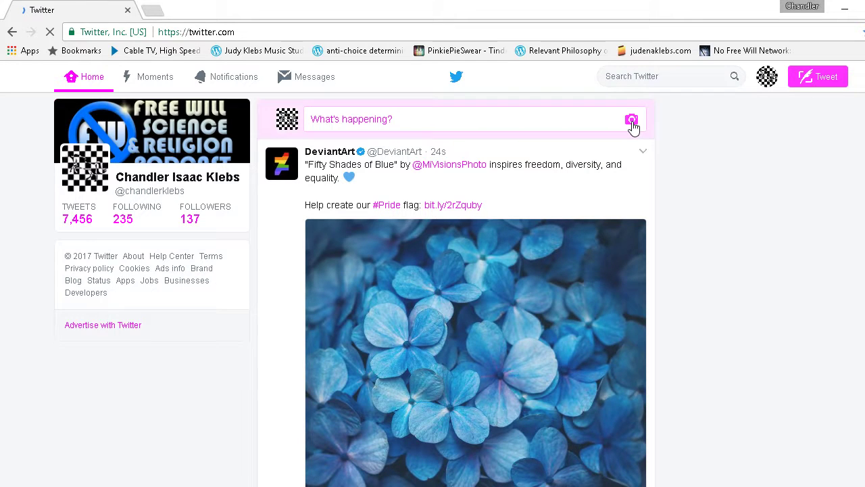
Attach drawing.png from the pokemon folder to a new tweet and publish it without text.
left_click(631, 122)
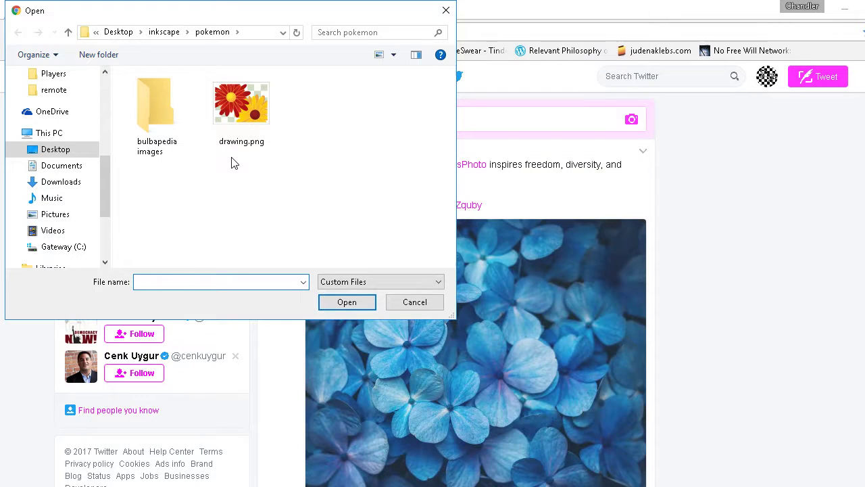
double_click(241, 108)
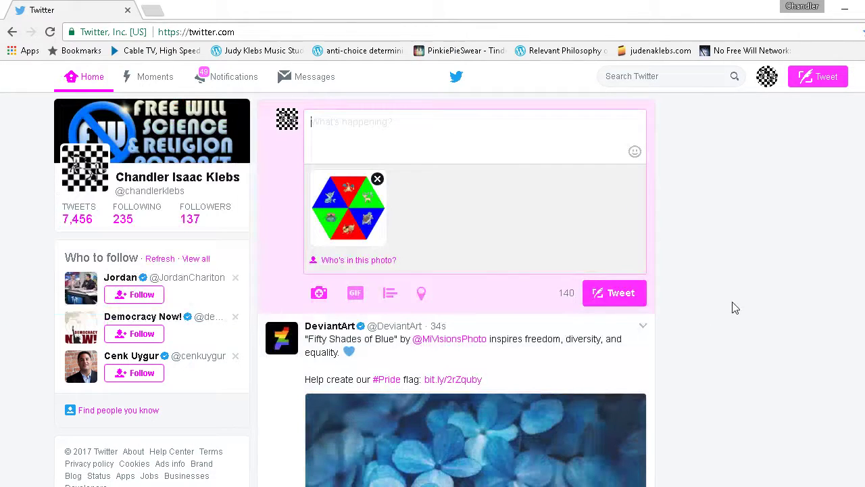
left_click(622, 299)
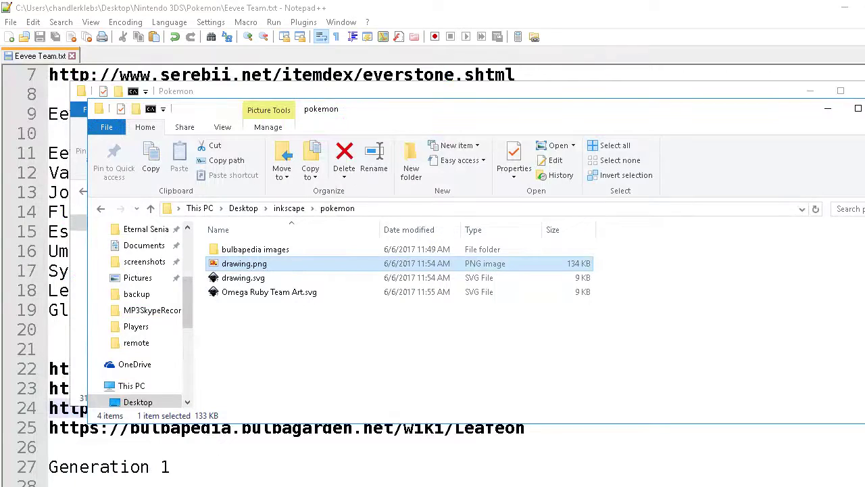
Close both Pokémon folder windows and the Notepad++ window showing Eevee Team.txt.
left_click(864, 108)
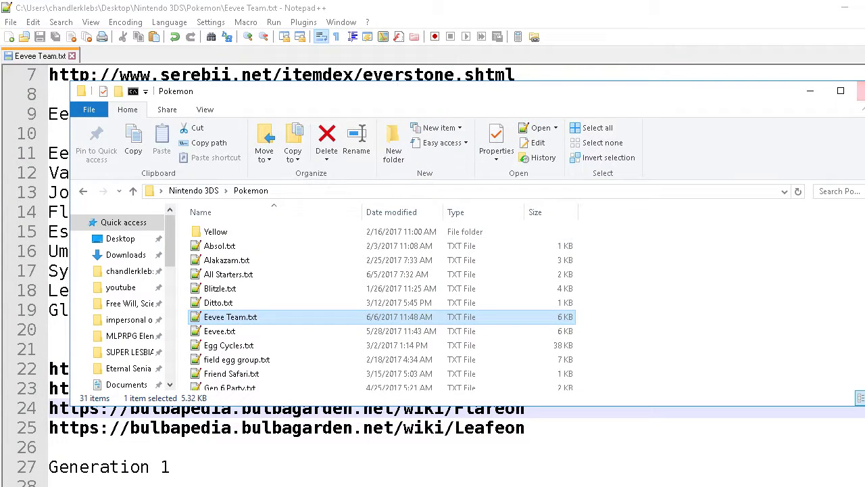
left_click(864, 91)
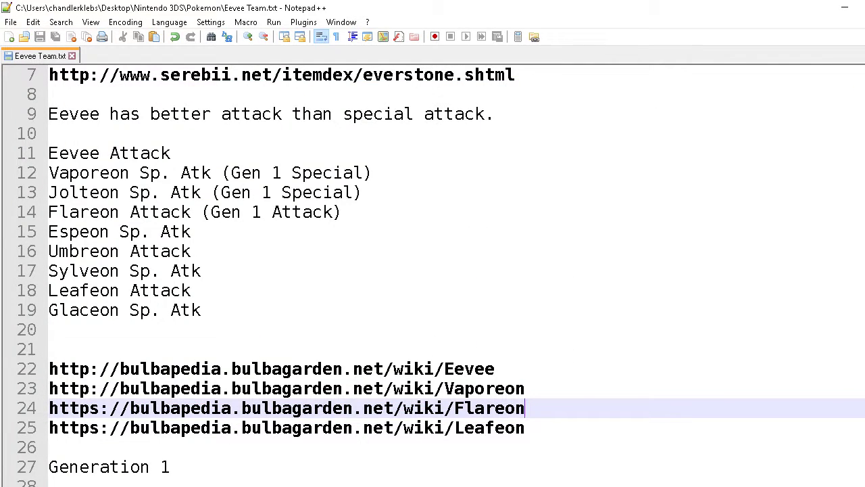
left_click(864, 7)
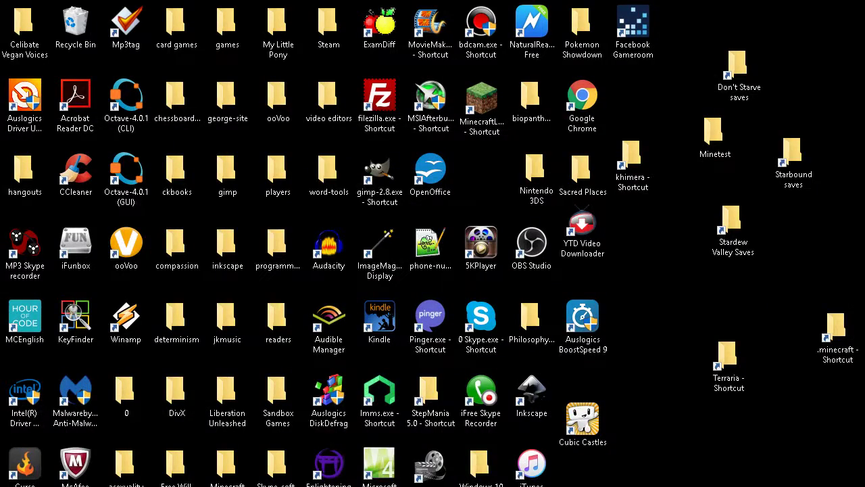
Switch to OBS and activate the Camera Only scene.
left_click(432, 486)
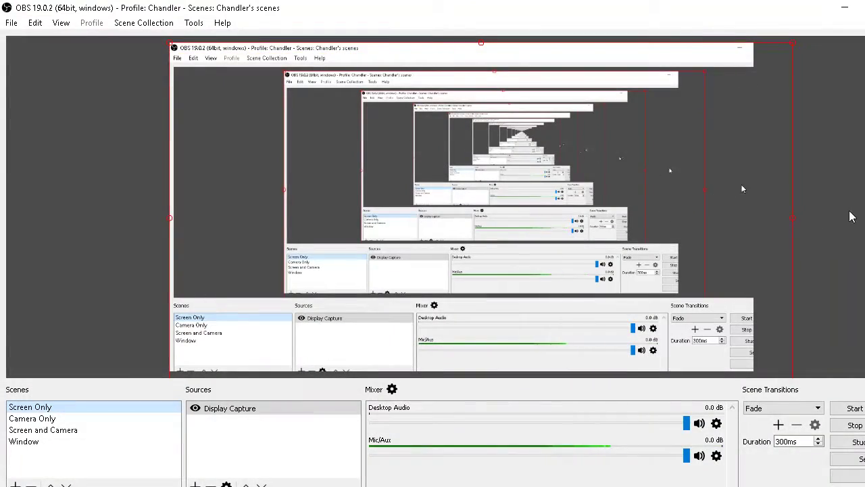
left_click(60, 419)
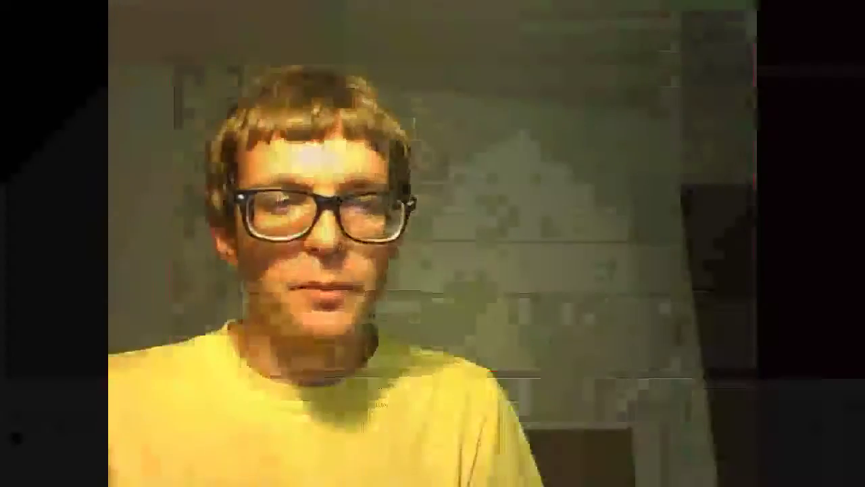